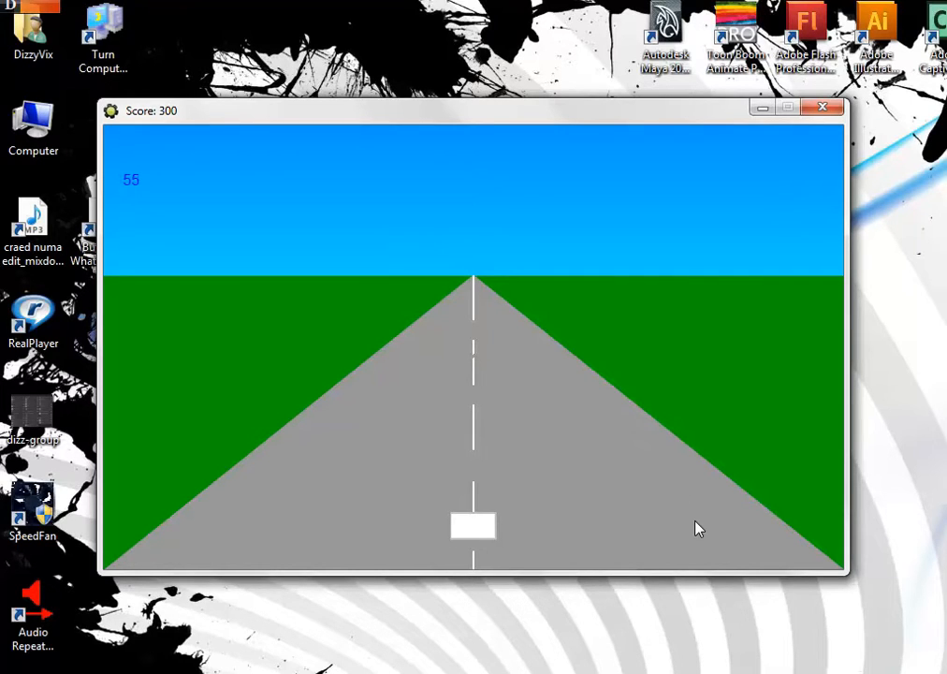
Play the finished racing game, steering the white car between lanes to avoid the red cars, then dismiss the end message and close it
key("Right")
key("Left")
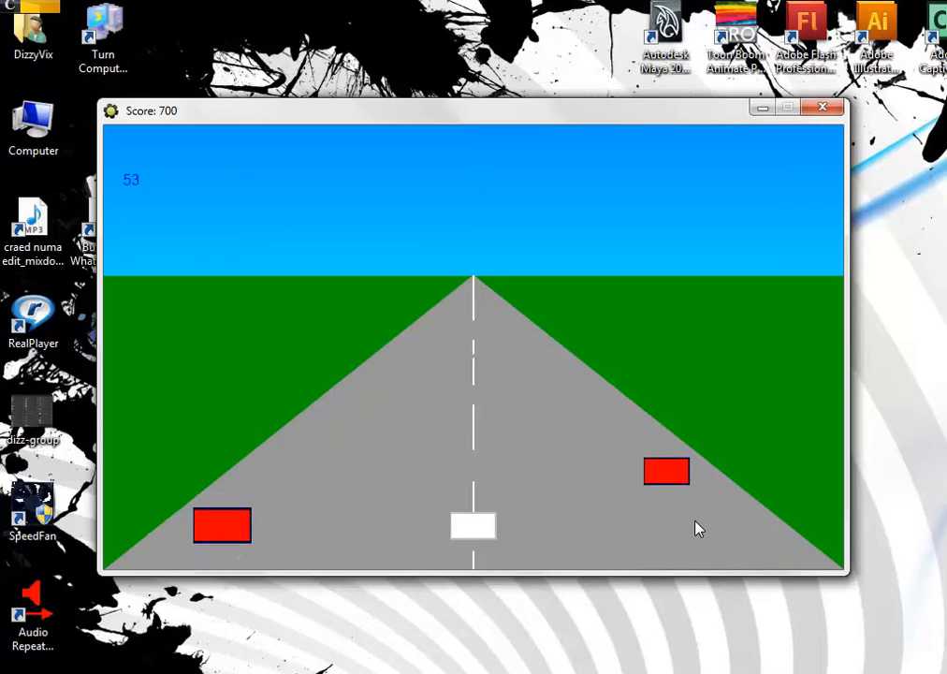
key("Left")
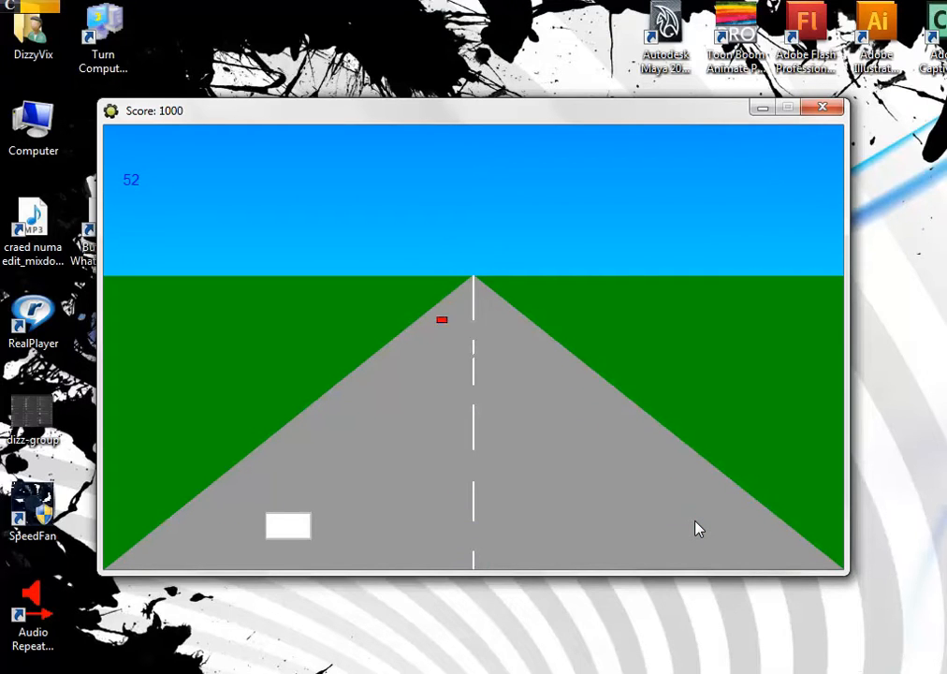
key("Right")
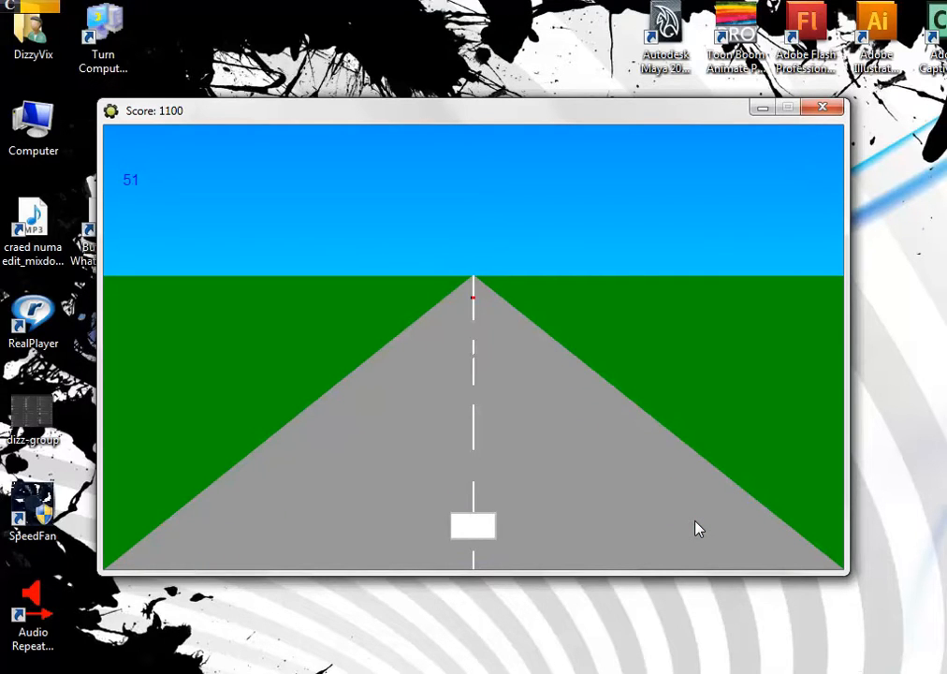
key("Left")
key("Right")
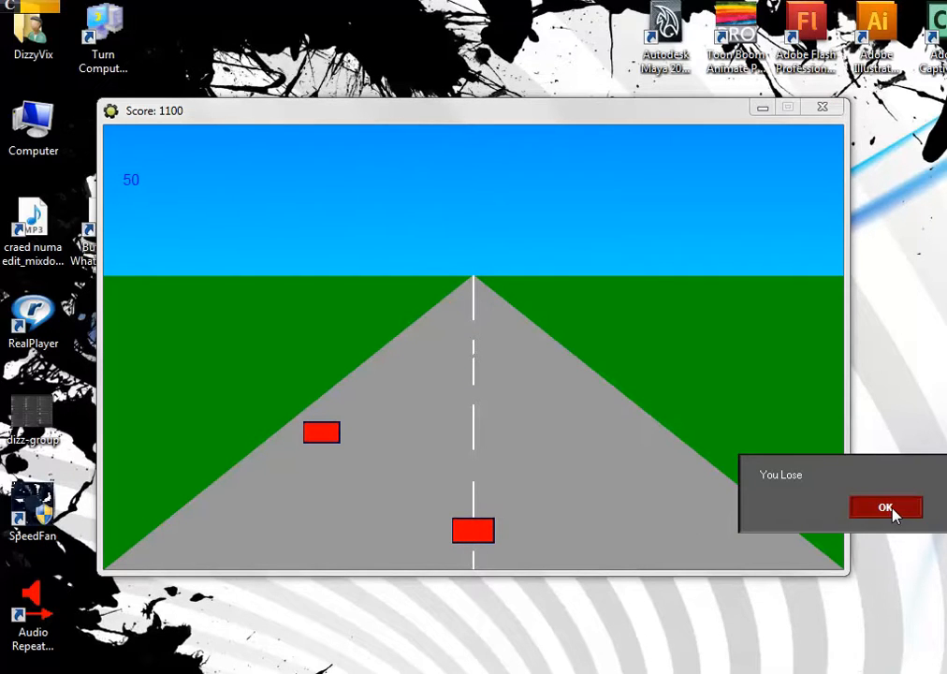
left_click(889, 508)
left_click(618, 147)
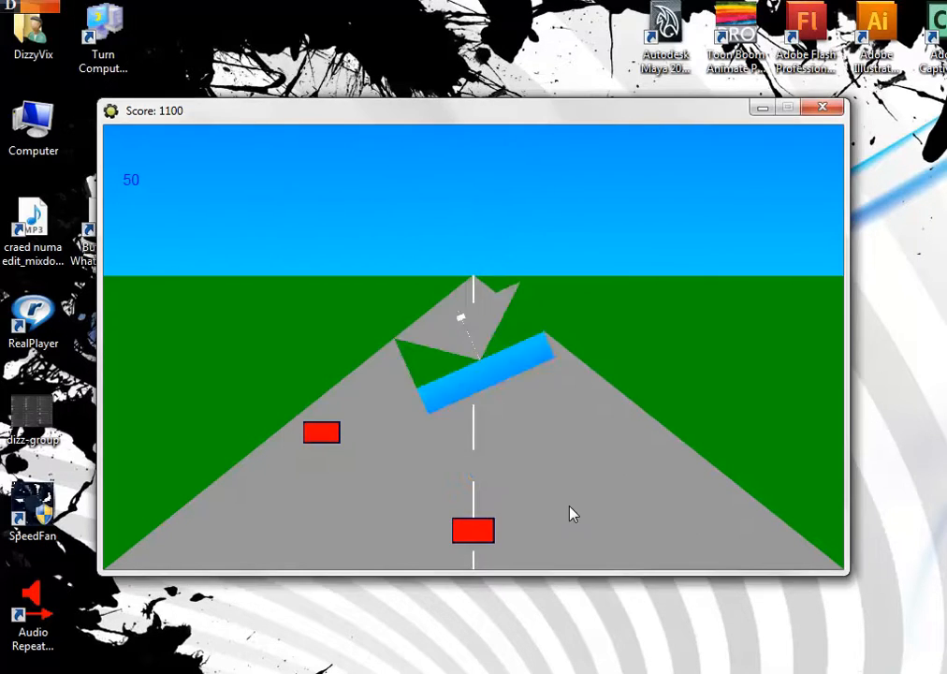
left_click(822, 109)
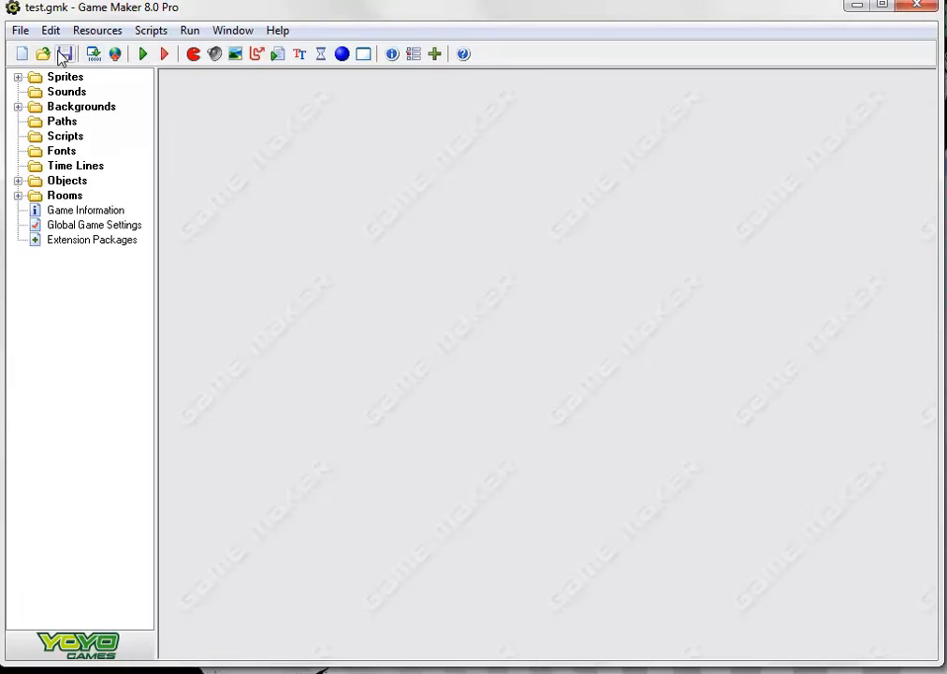
Start a new game project and create a sprite named player_car
left_click(21, 54)
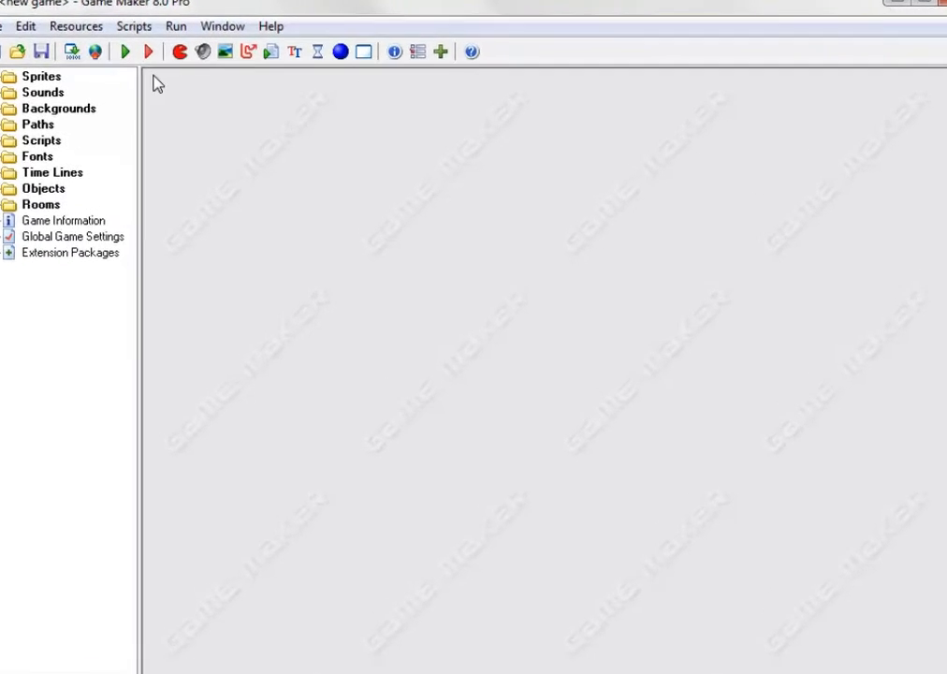
left_click(138, 47)
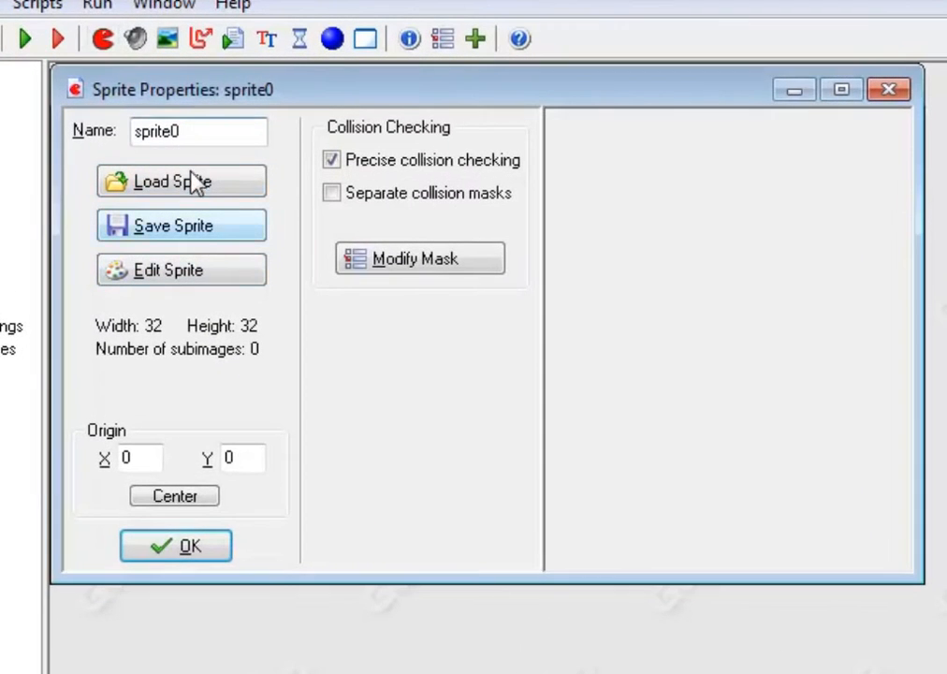
double_click(201, 131)
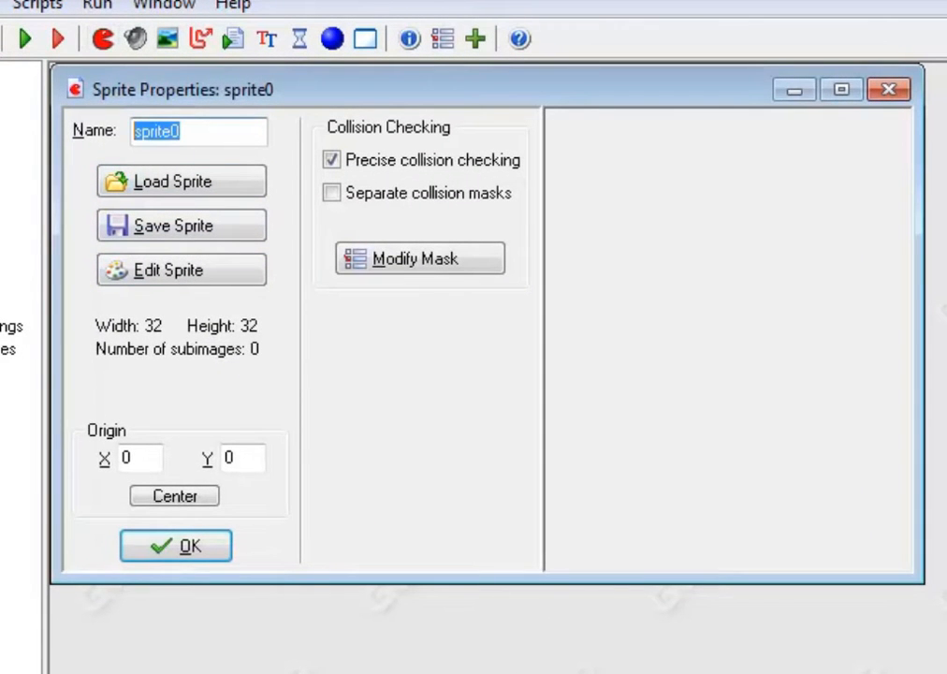
type("player")
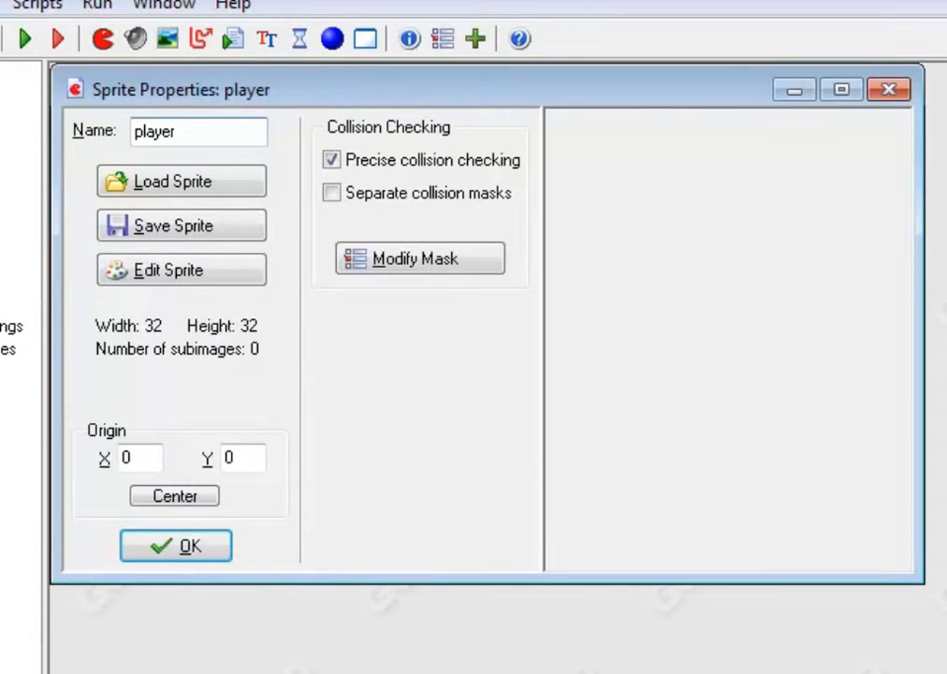
type("_car")
Load the yellow "car" image from the racing game test folder into the player_car sprite and accept the sprite
left_click(174, 185)
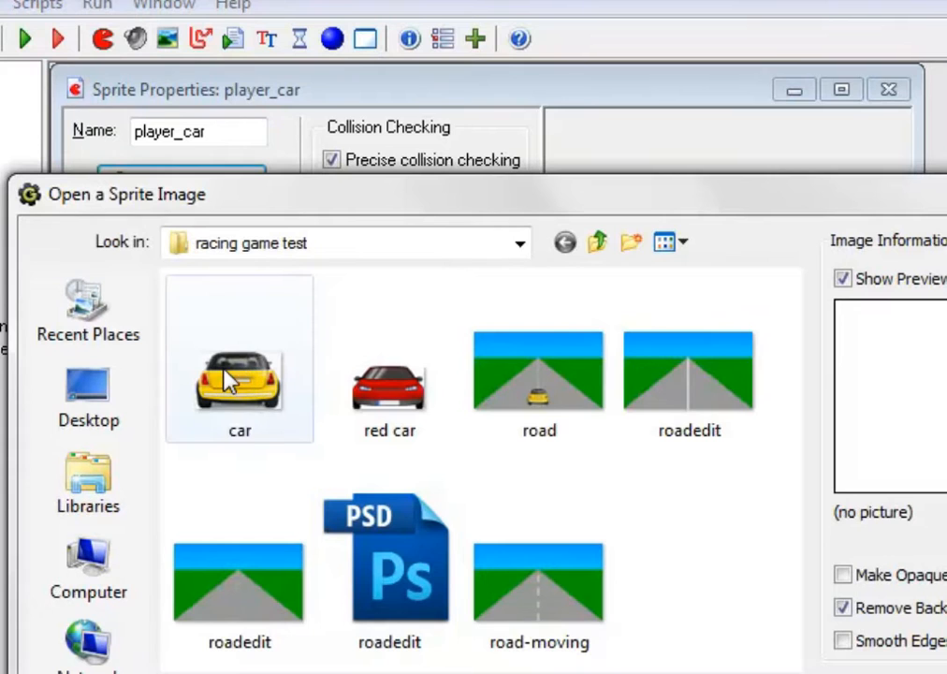
left_click(230, 382)
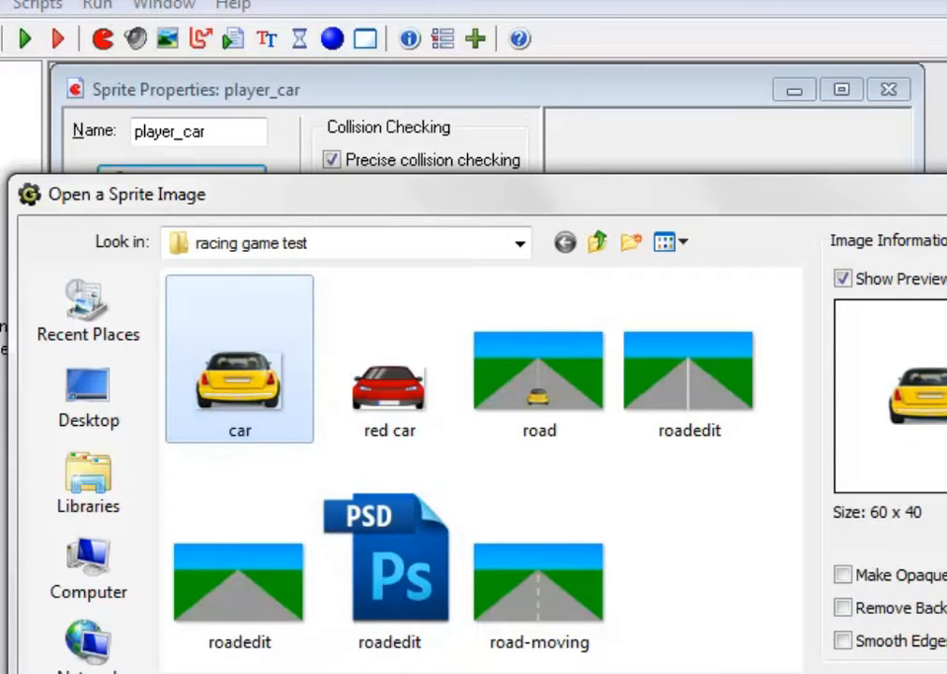
key("Return")
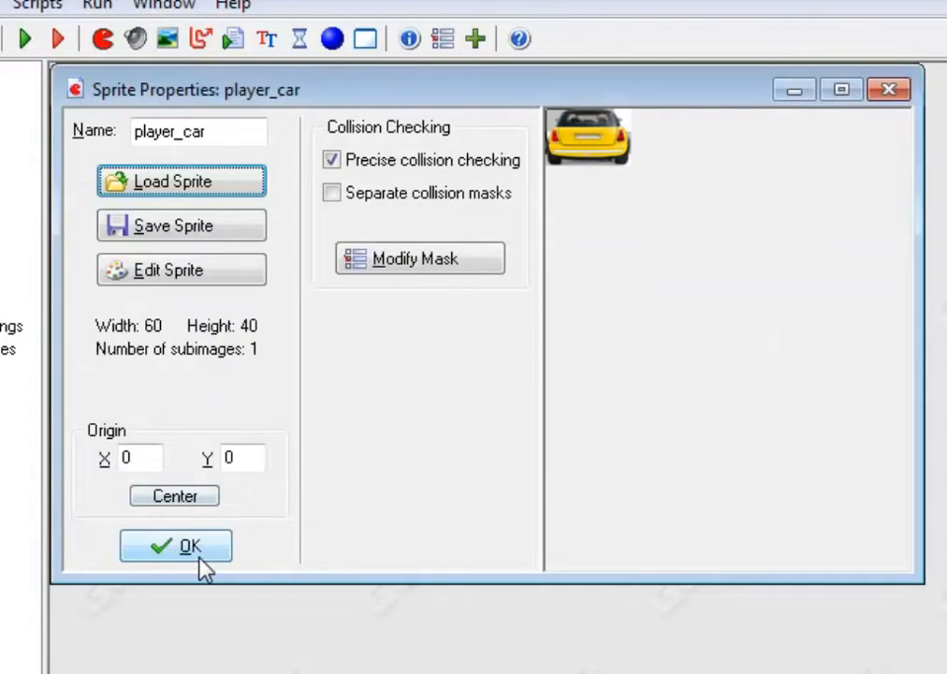
left_click(190, 546)
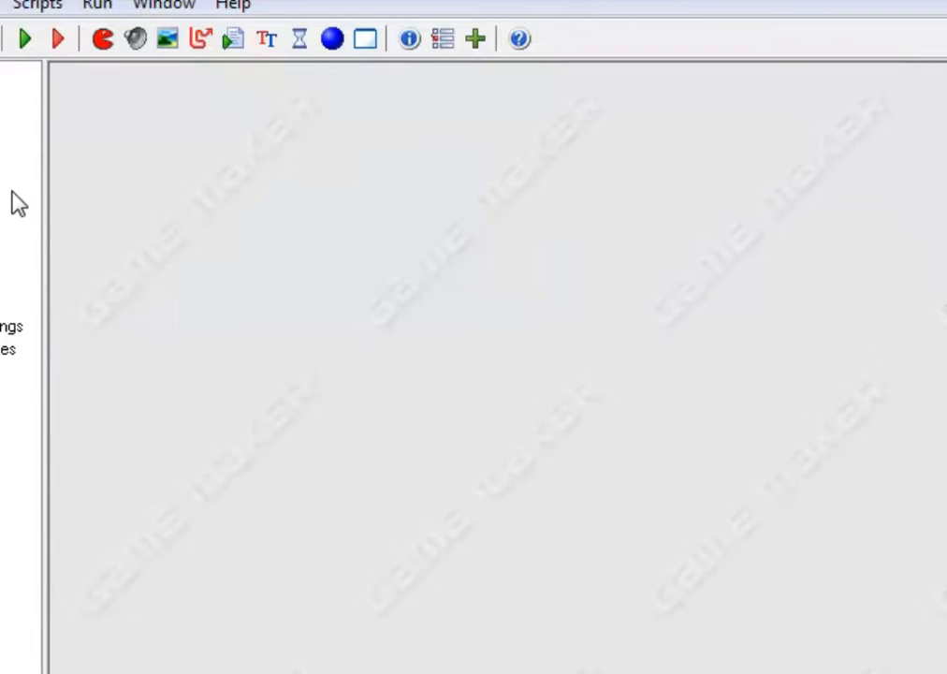
Reopen the player_car sprite, center its origin at X 30, Y 20, and accept the change
double_click(3, 97)
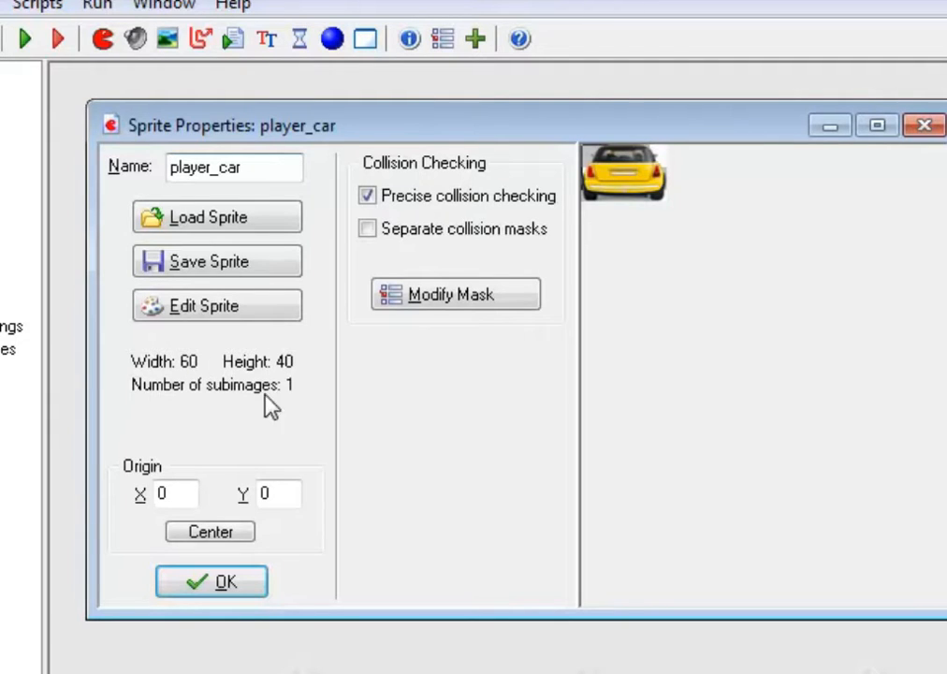
left_click(227, 539)
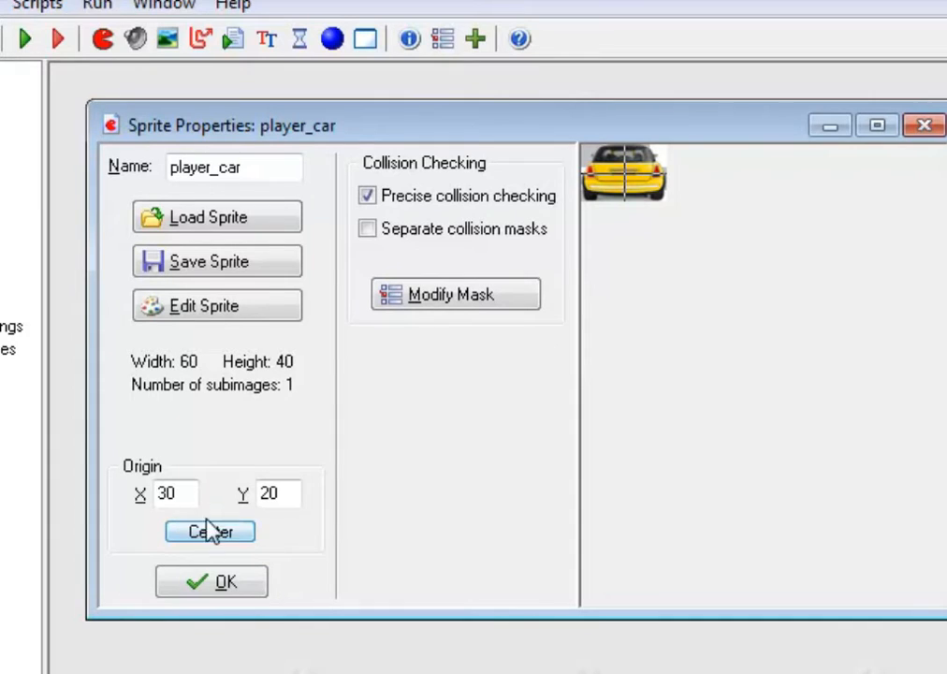
left_click_drag(622, 160, 625, 148)
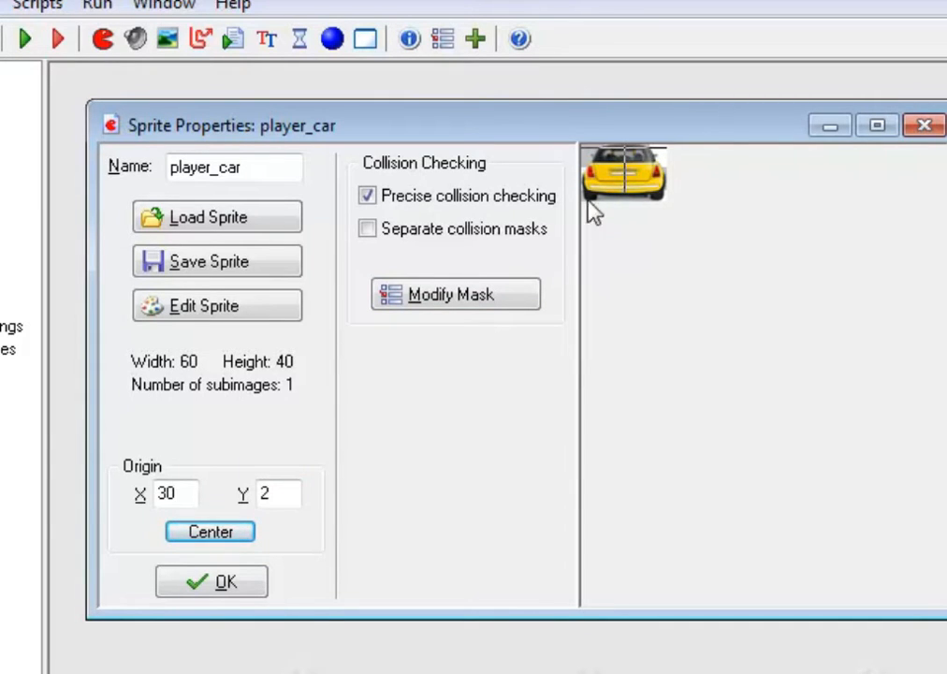
left_click(198, 535)
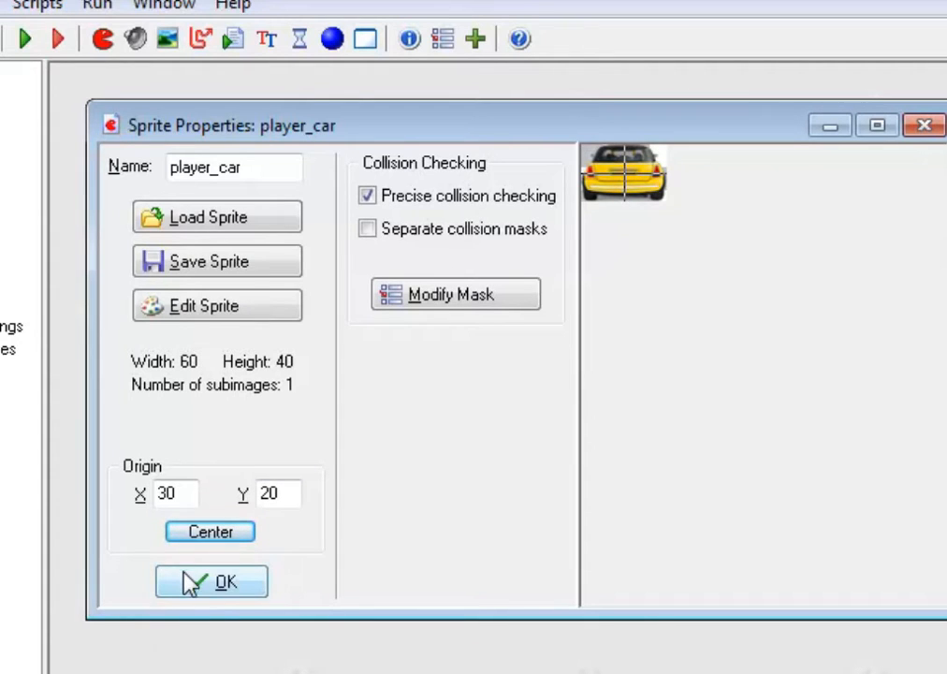
left_click(224, 583)
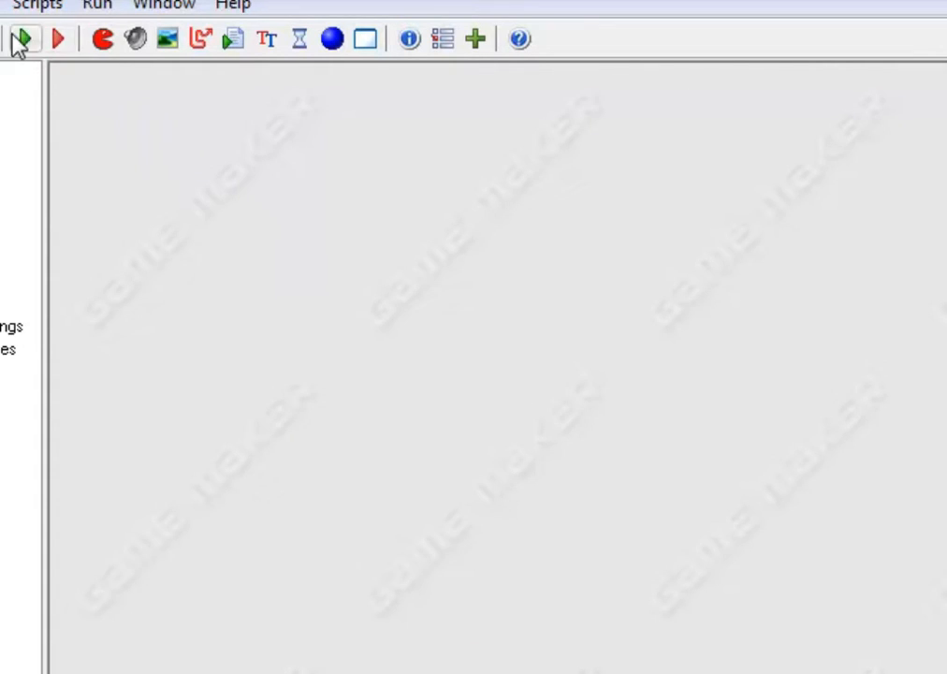
Create a second sprite and name it bad_car
left_click(104, 39)
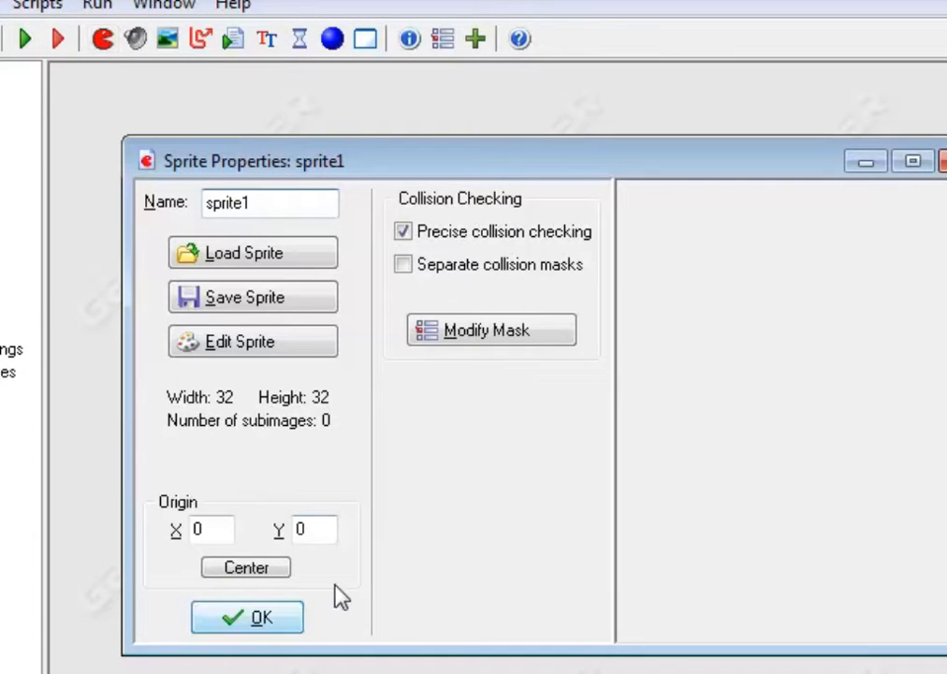
left_click(943, 161)
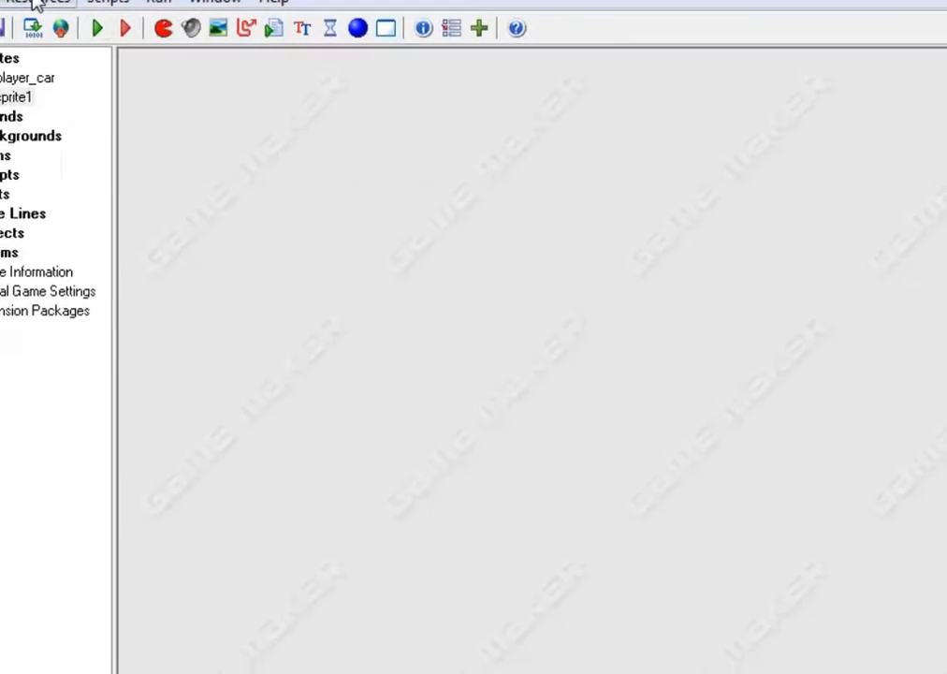
left_click(14, 2)
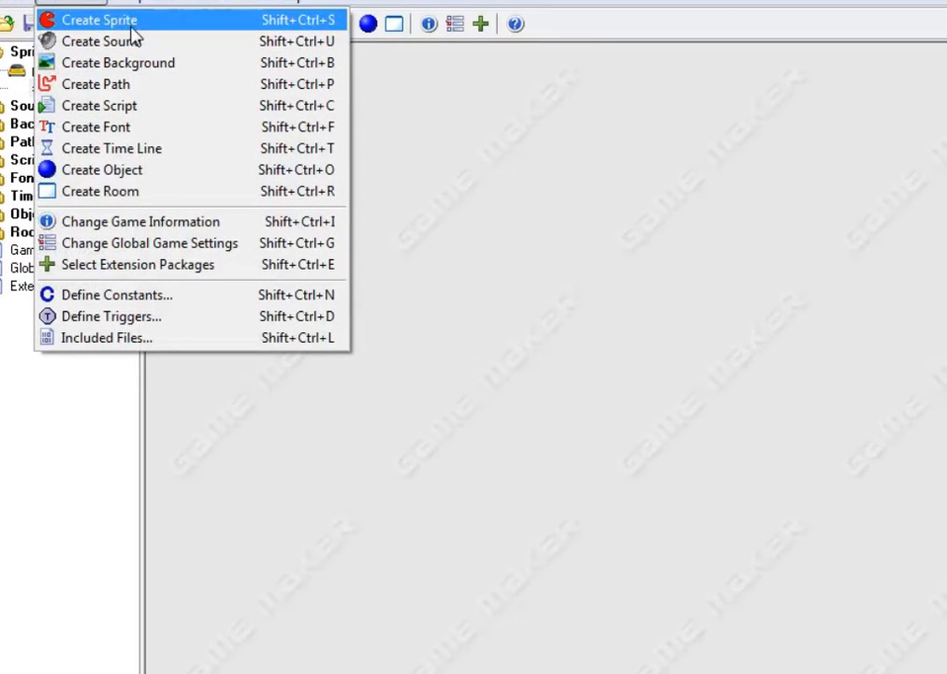
left_click(91, 2)
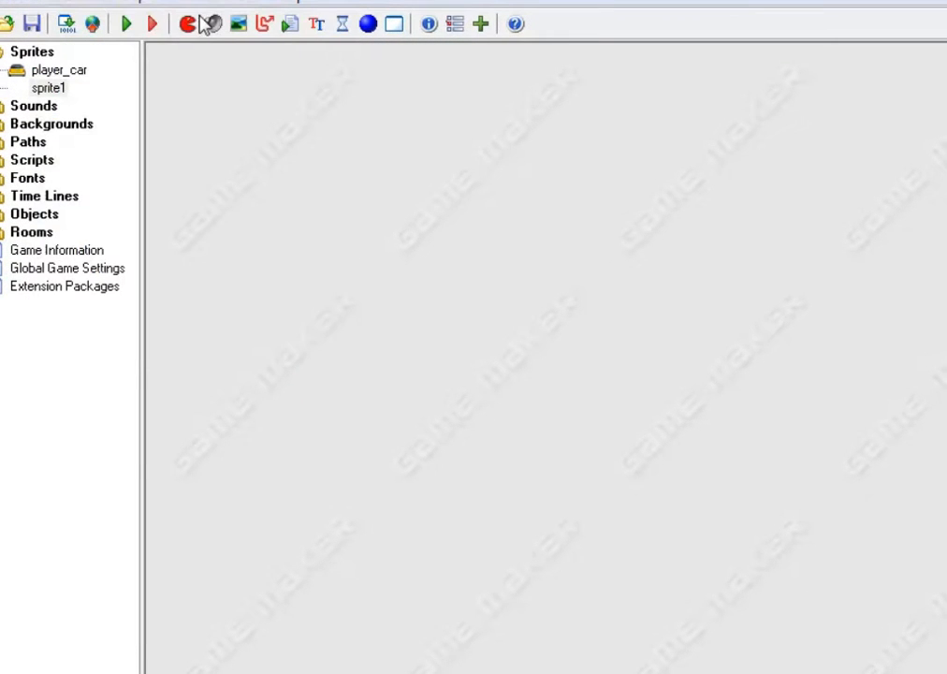
double_click(30, 90)
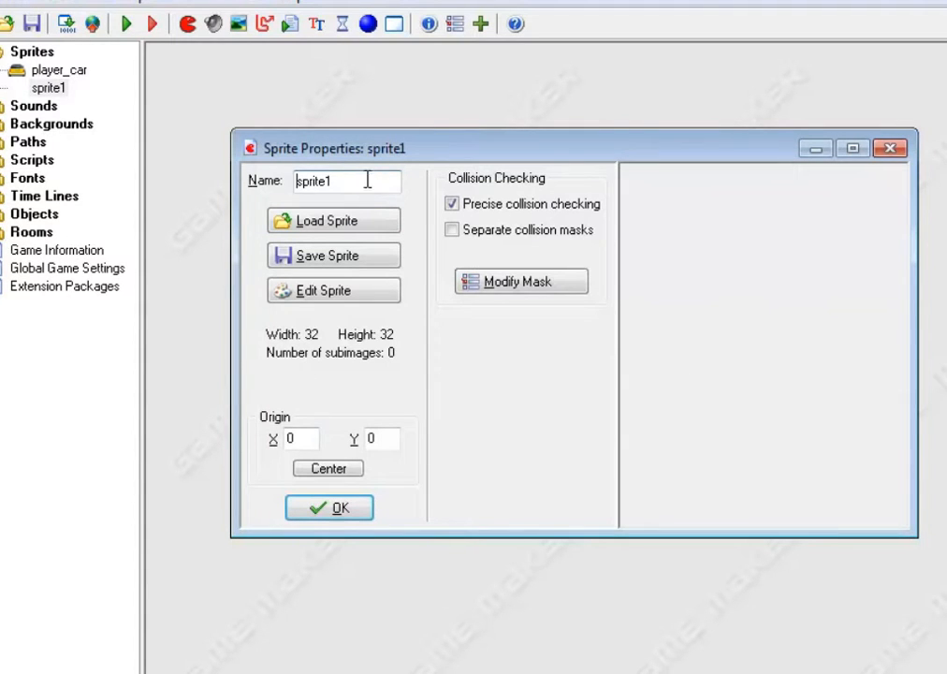
double_click(323, 184)
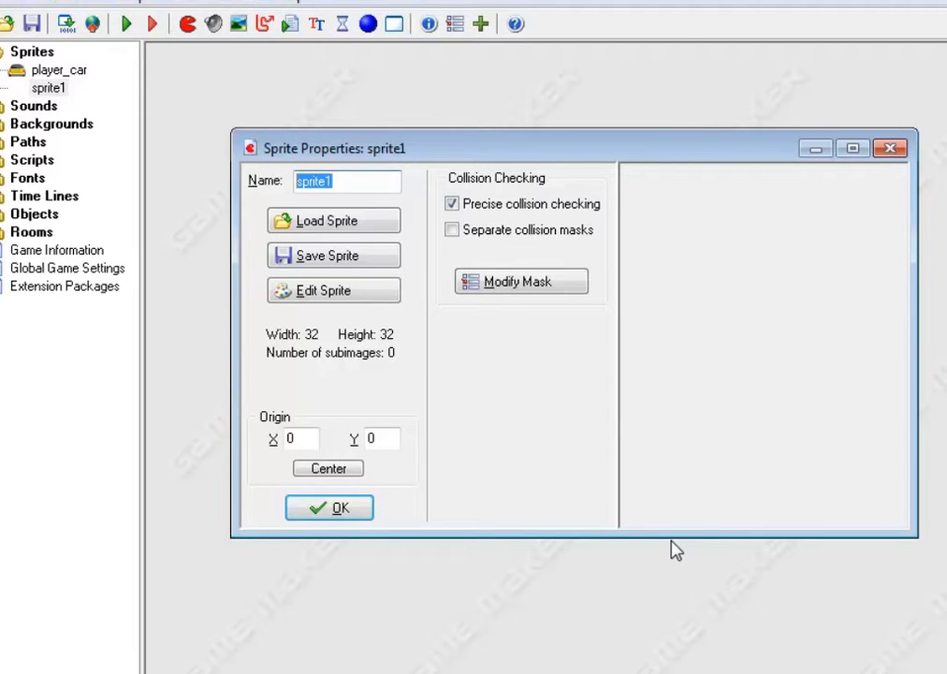
type("bad_c")
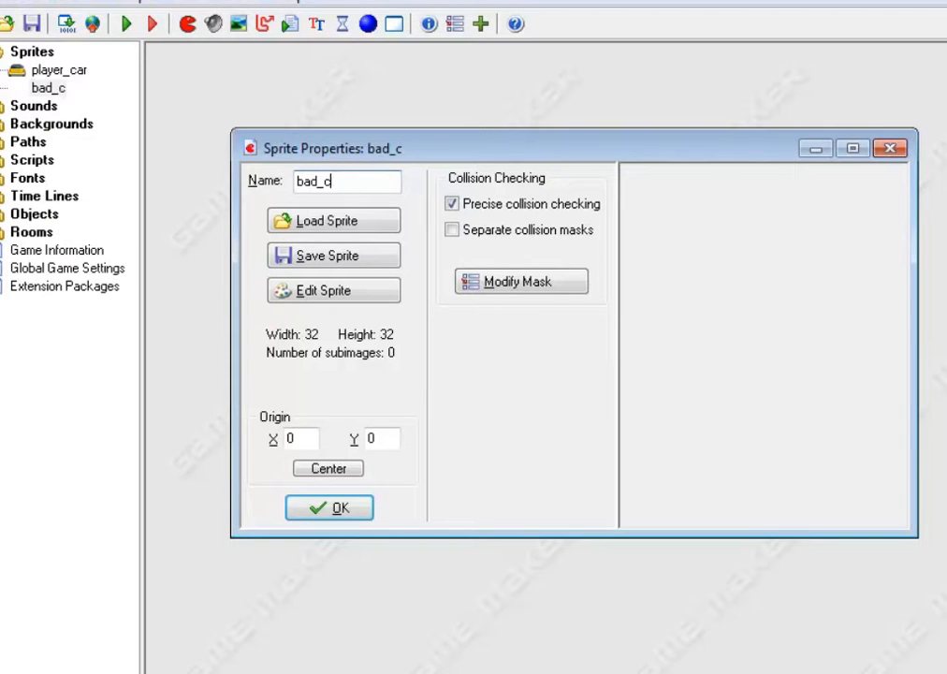
type("ar")
Load the "red car" image into the bad_car sprite, center its origin at X 25, Y 15, and accept the sprite
left_click(332, 221)
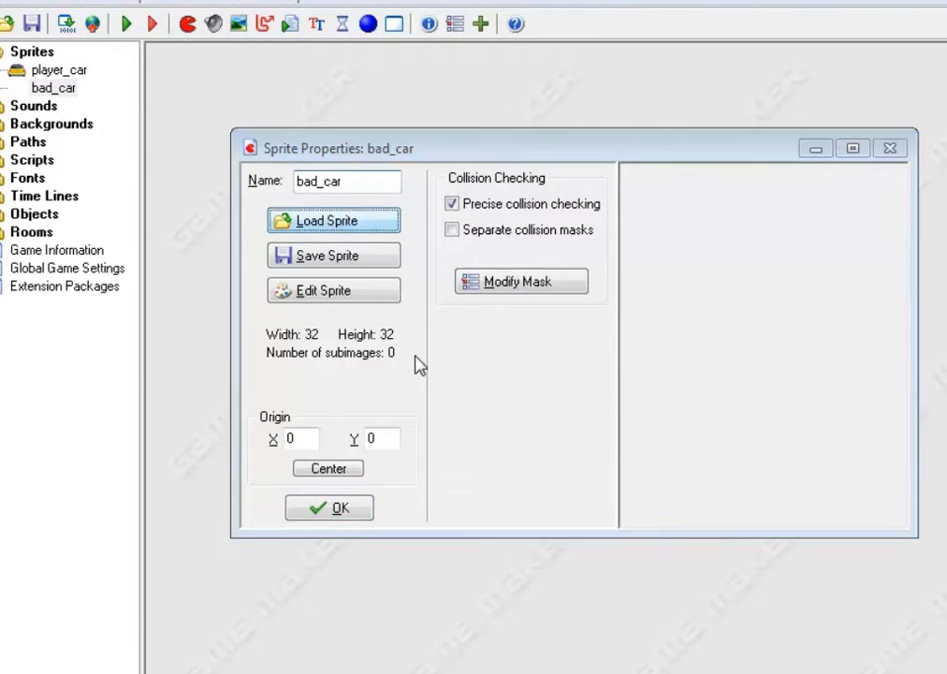
left_click(412, 293)
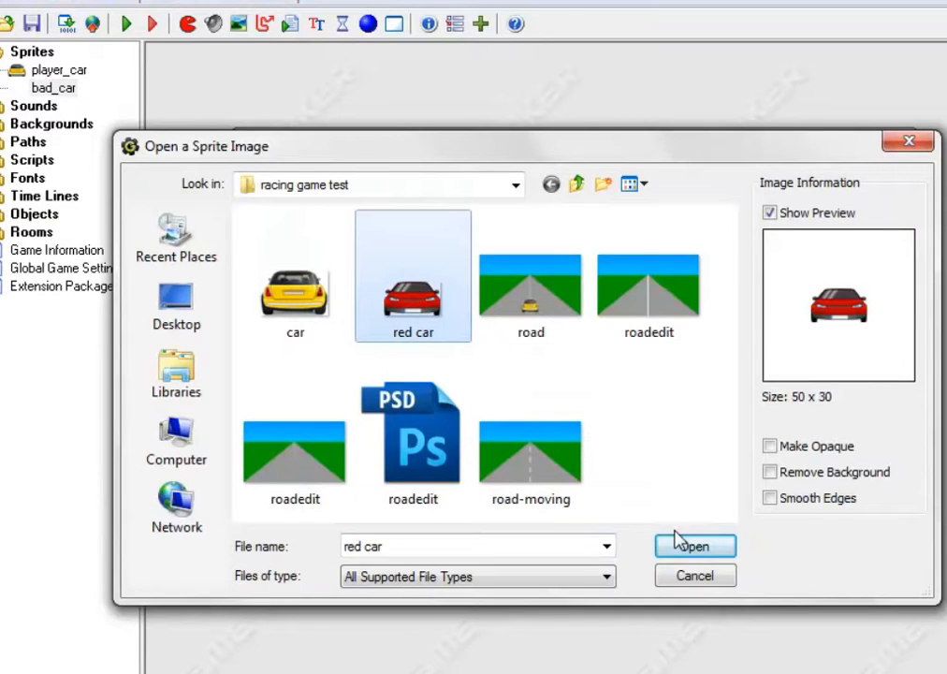
left_click(674, 543)
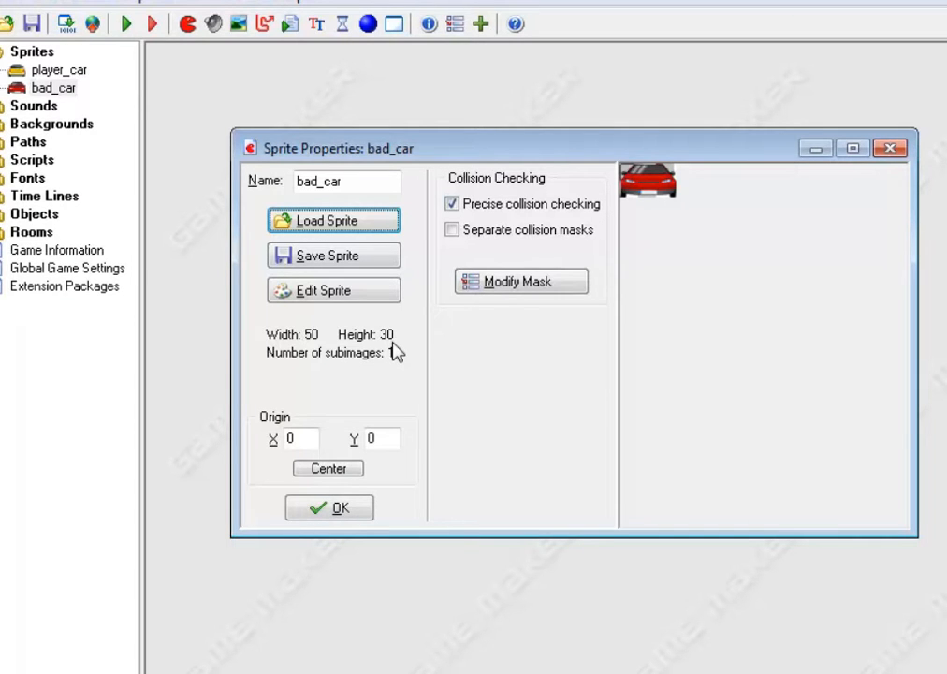
left_click(334, 471)
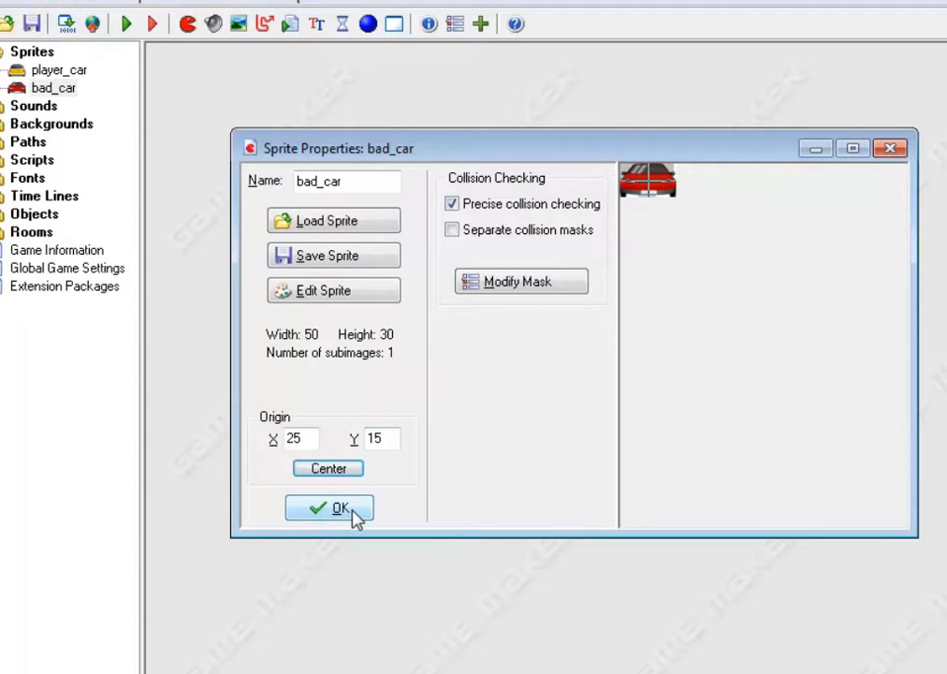
left_click(353, 516)
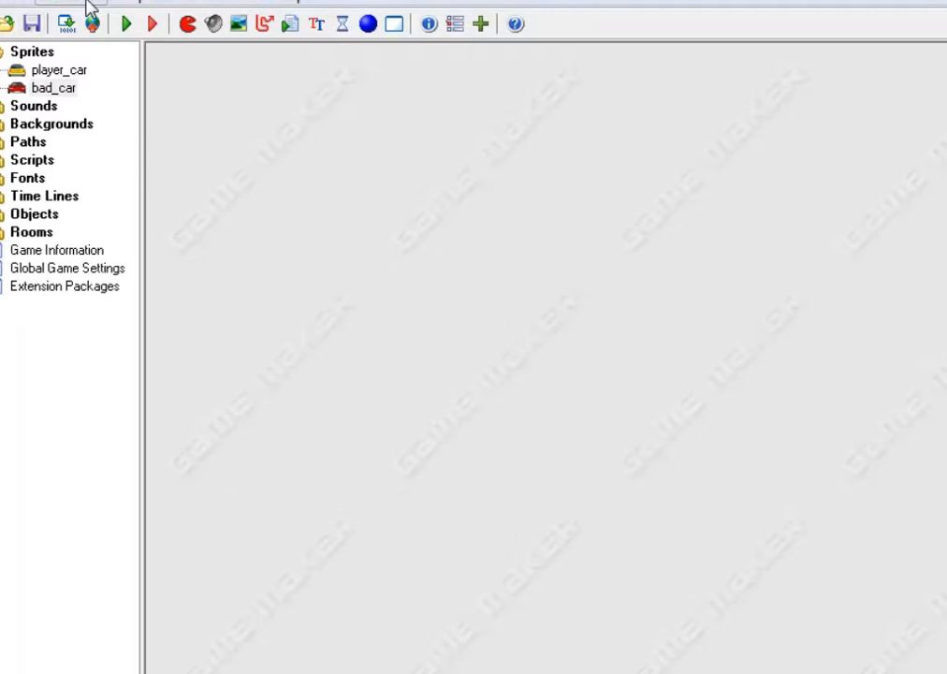
left_click(89, 4)
mouse_move(185, 2)
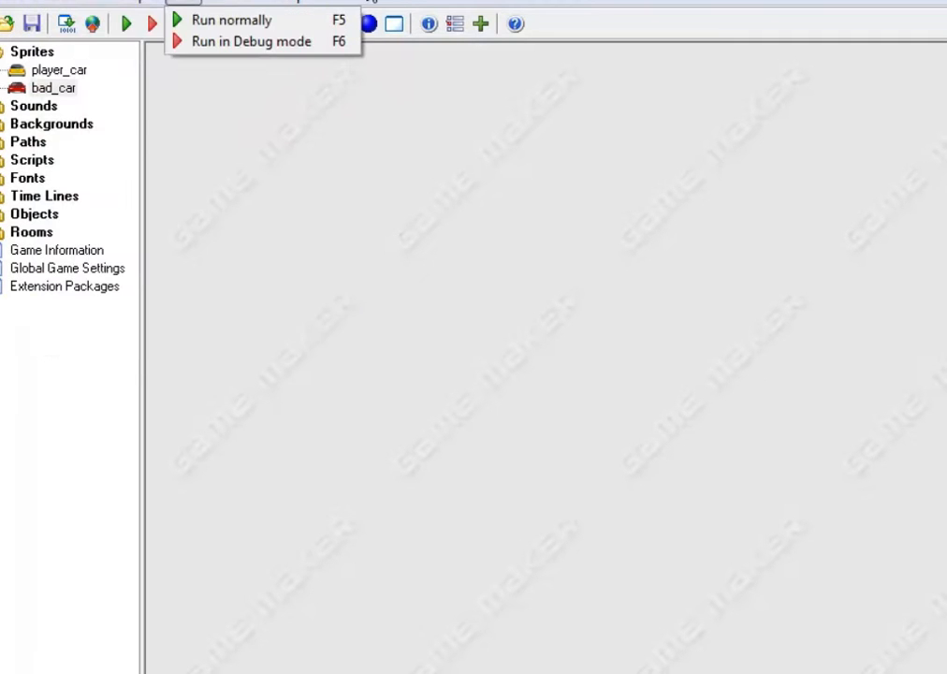
left_click(366, 1)
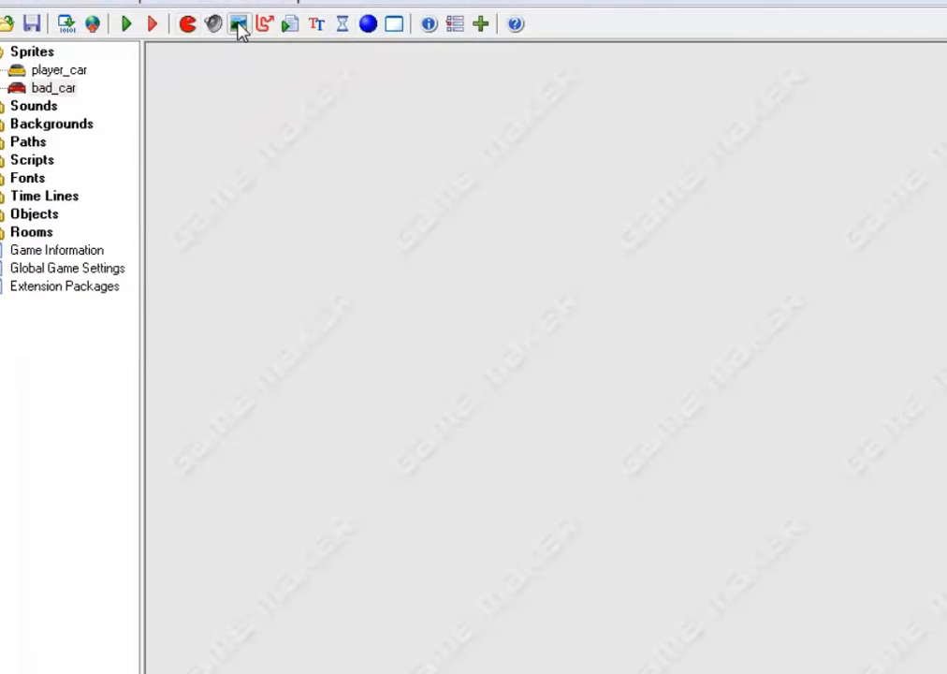
Create a background named road, load the "roadedit" image with the solid white center line into it, and accept it
left_click(239, 25)
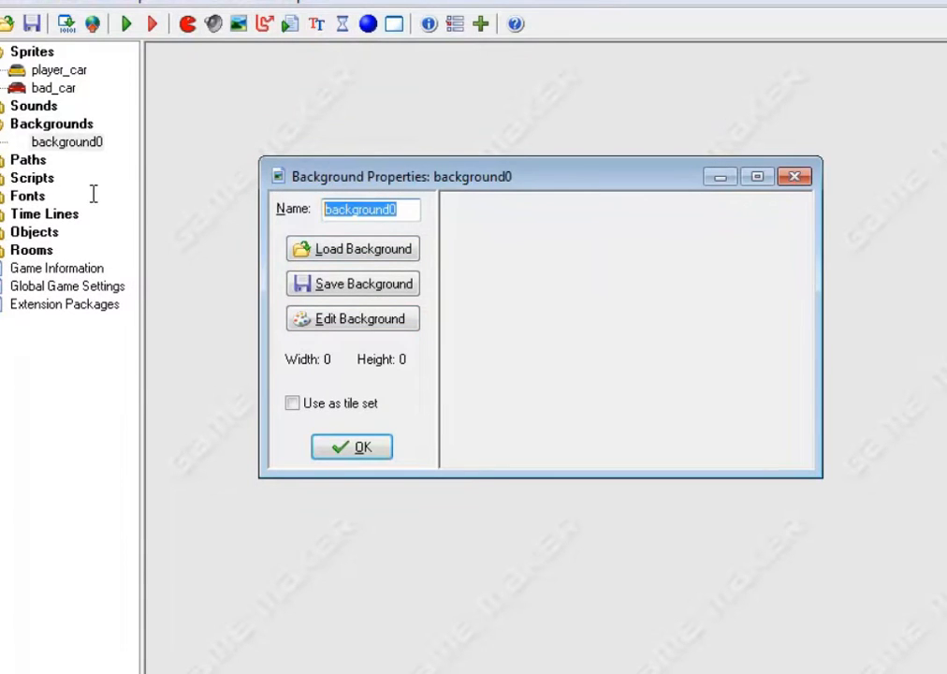
type("road")
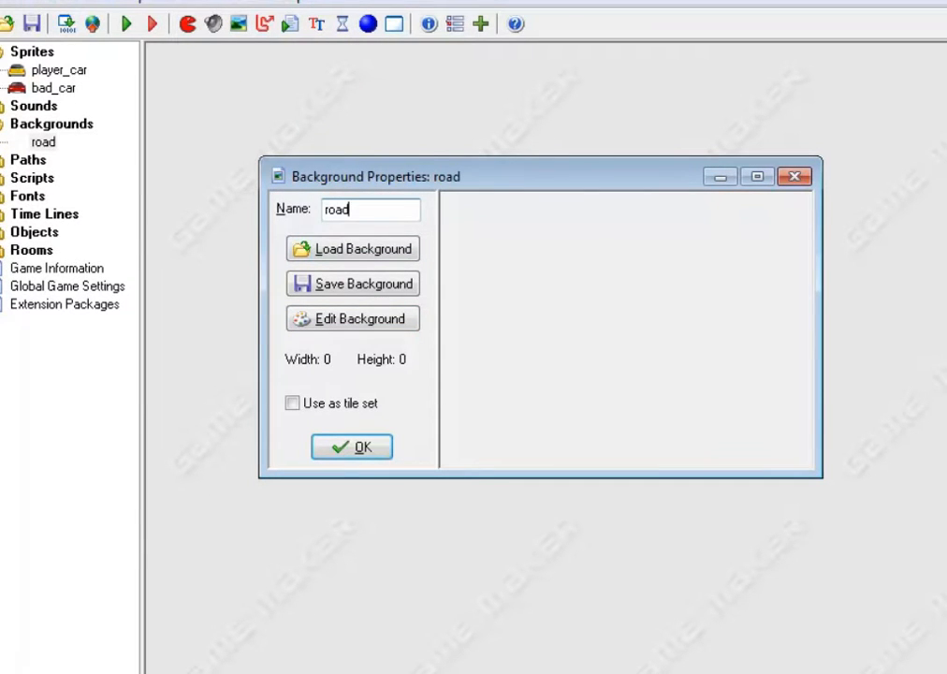
left_click(360, 256)
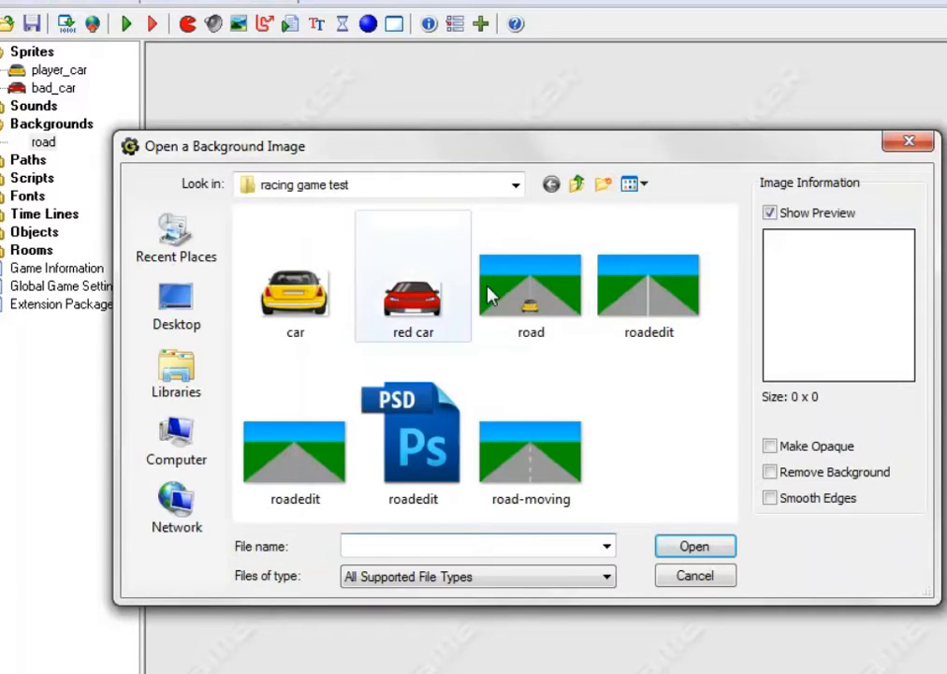
left_click(624, 266)
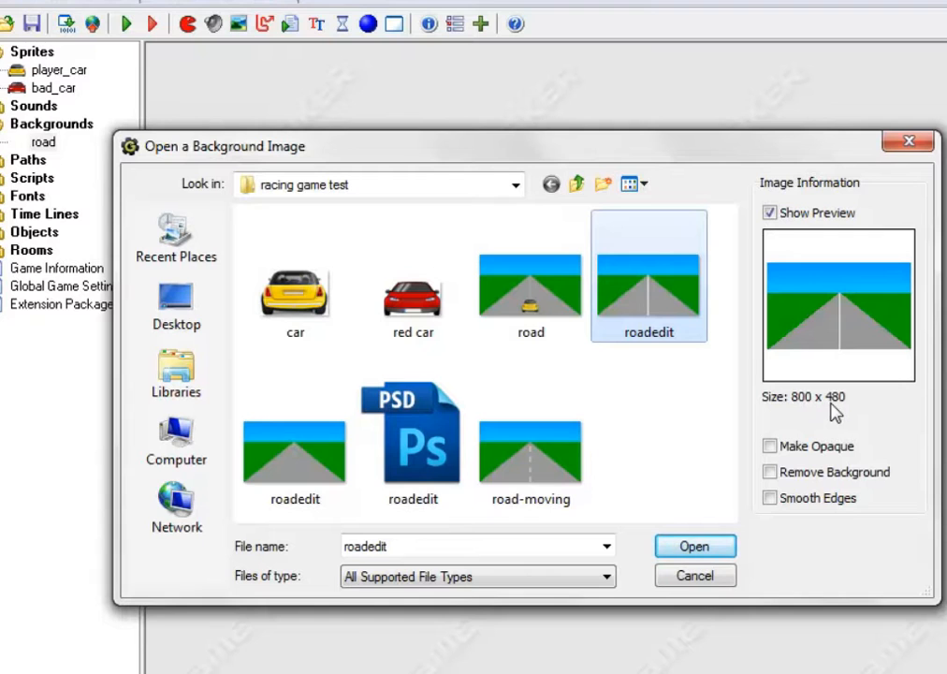
left_click(696, 552)
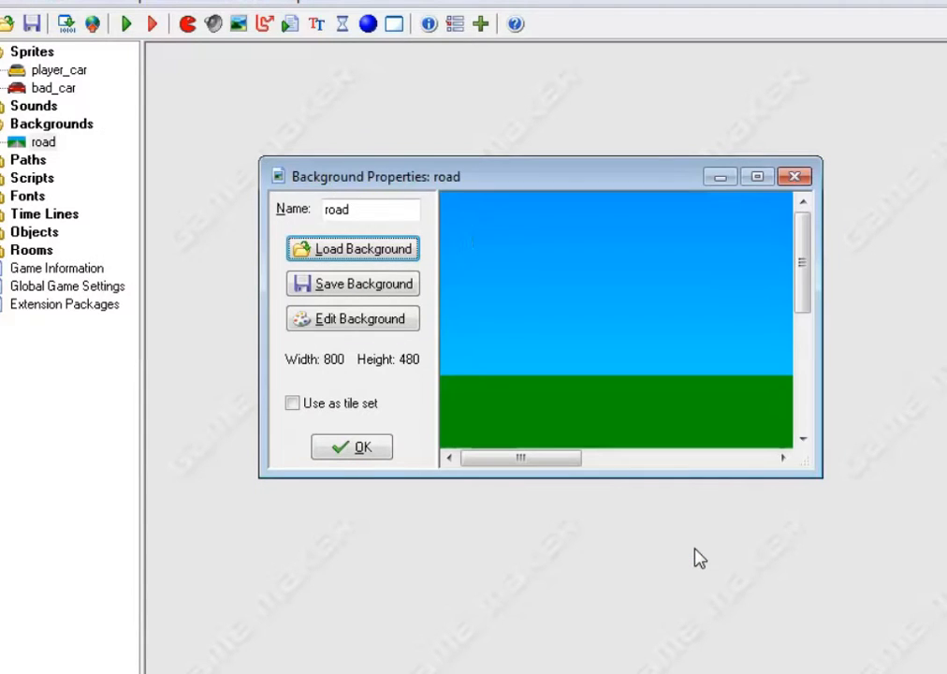
left_click(757, 178)
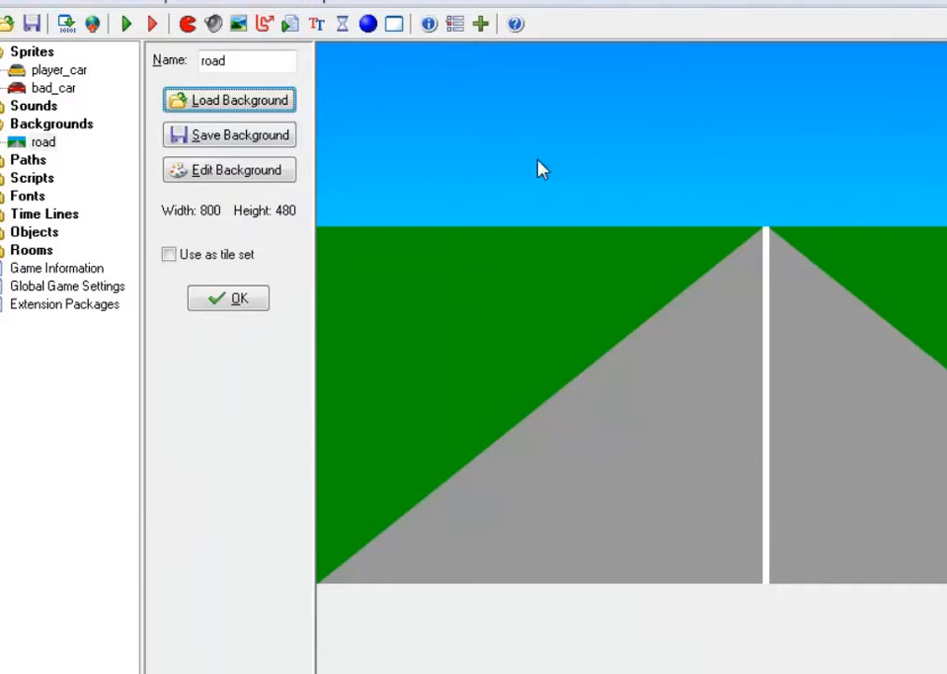
left_click(228, 300)
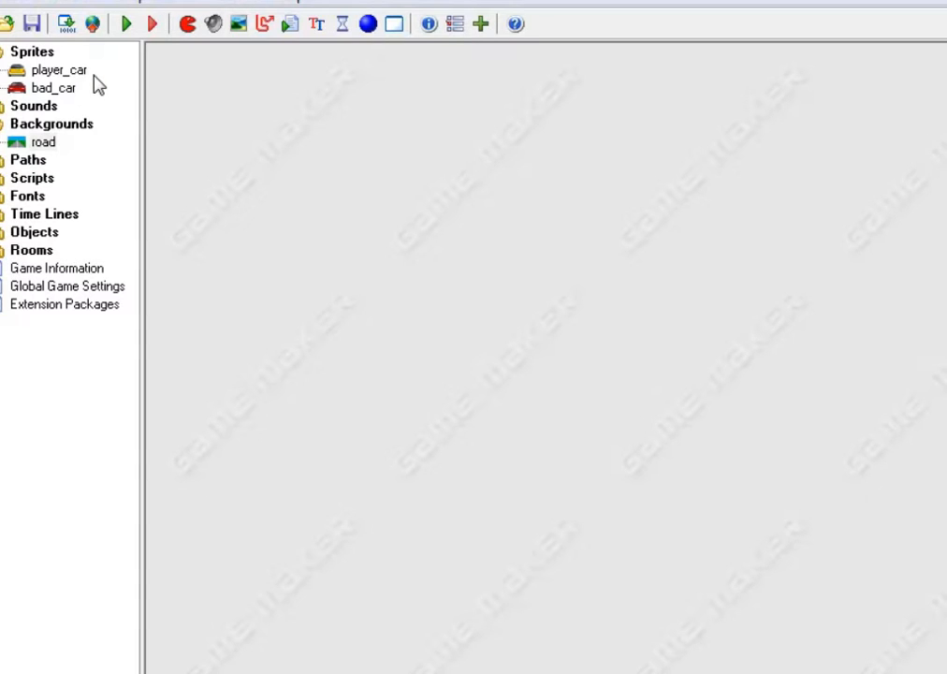
Create a new room and assign the road image as its Background 0
left_click(32, 252)
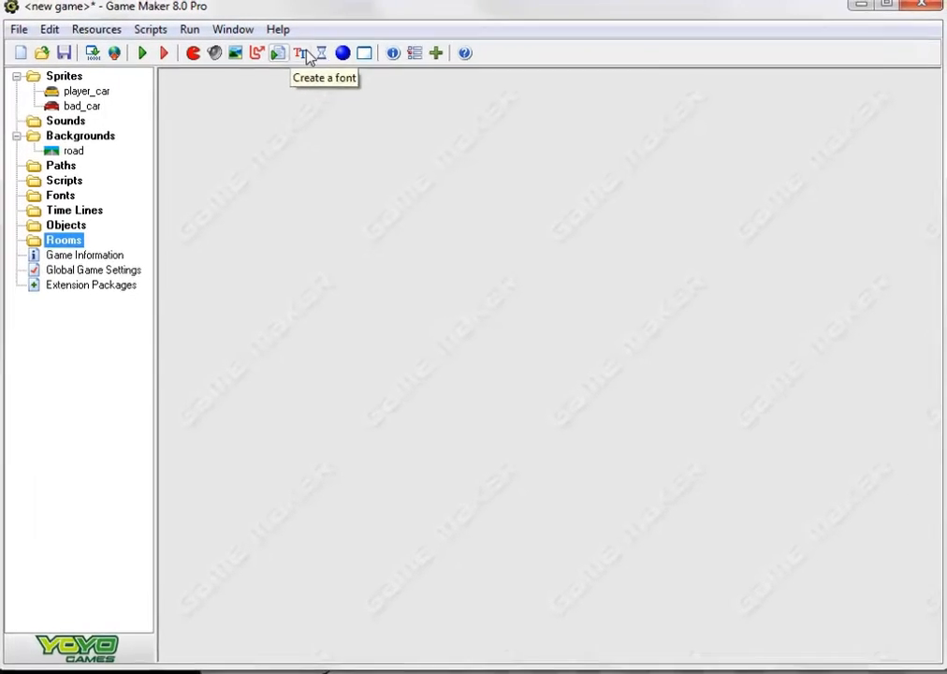
left_click(364, 54)
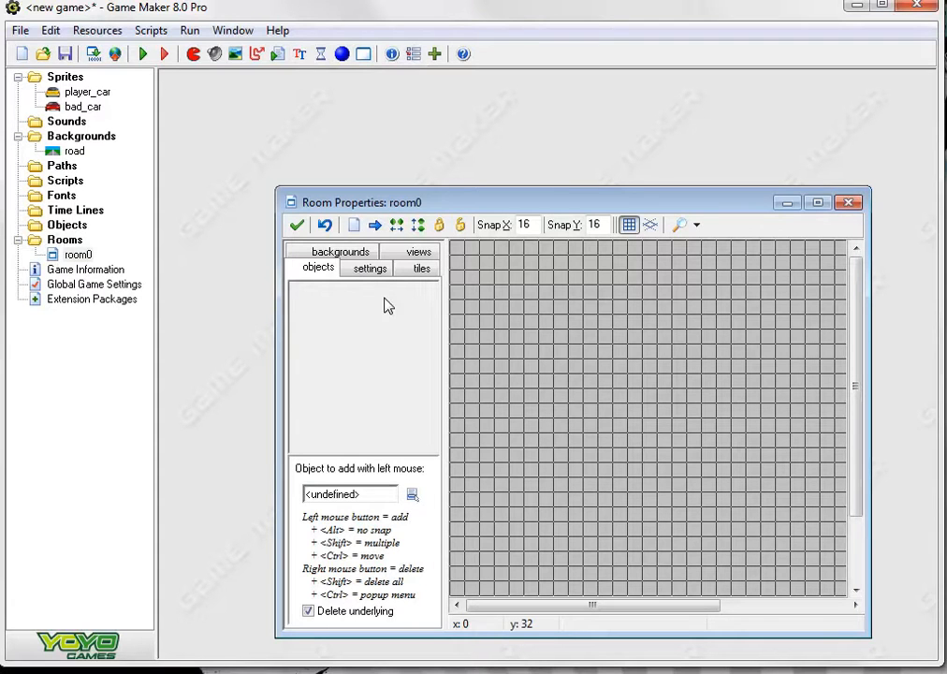
left_click(340, 252)
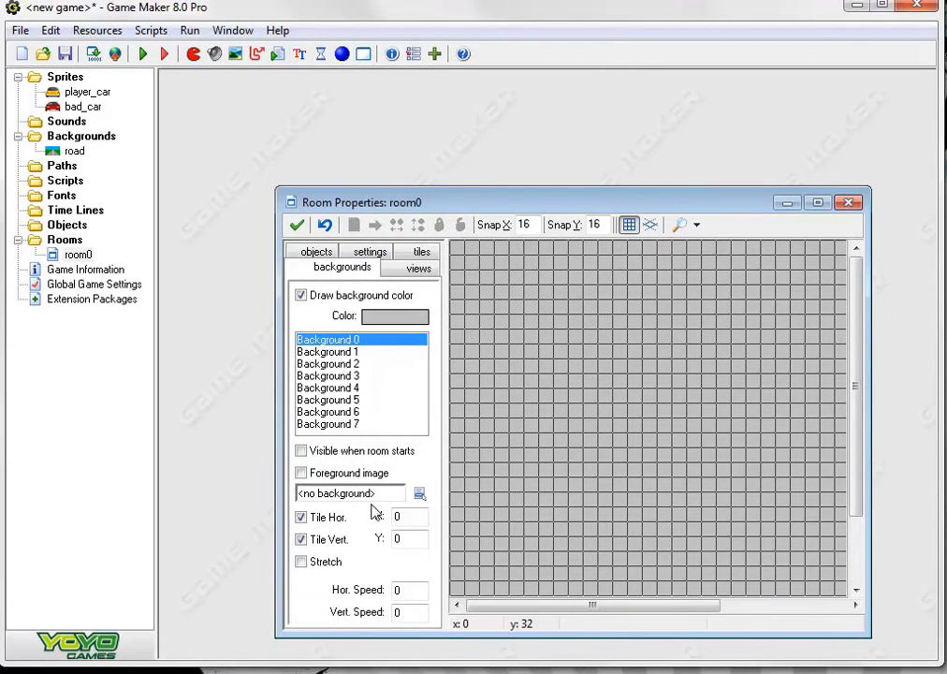
left_click(419, 493)
left_click(440, 514)
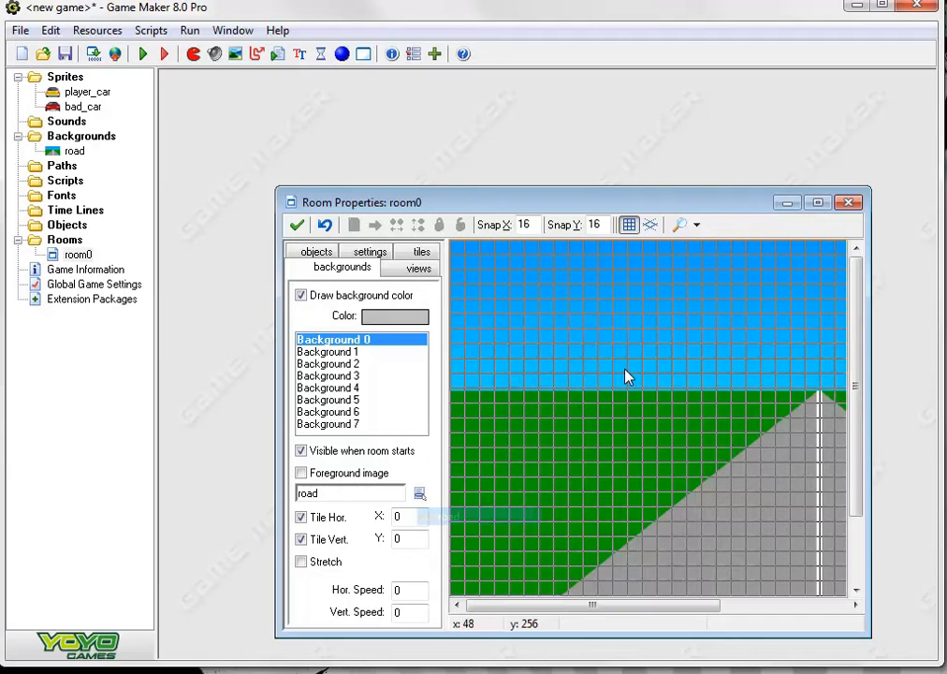
left_click(817, 202)
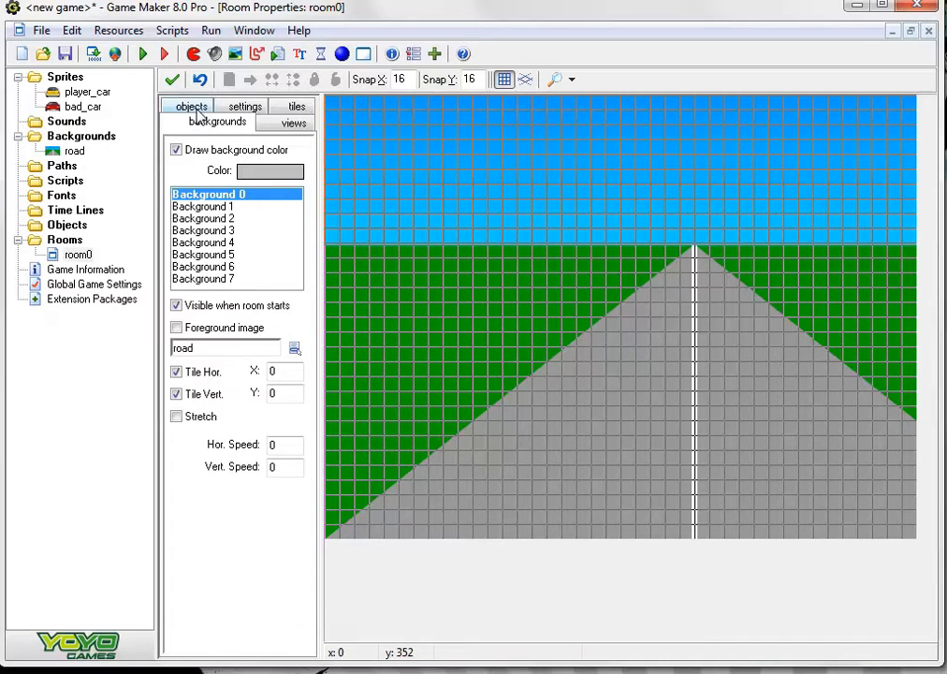
Rename the room as Road Rage in its settings and accept the room
left_click(242, 107)
left_click_drag(254, 152, 17, 131)
type("Ro")
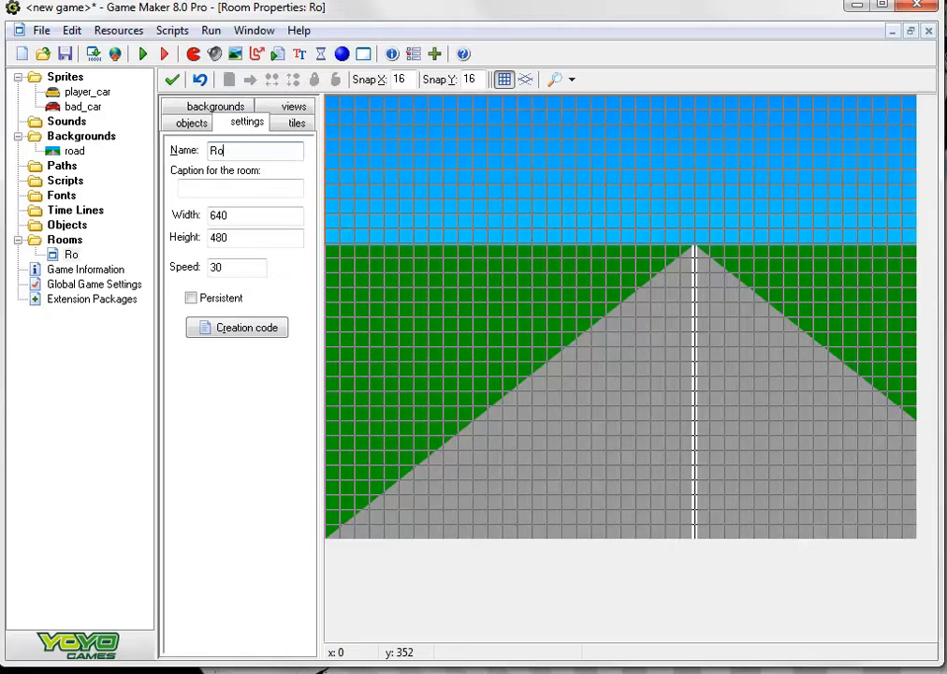
type("ad Ra")
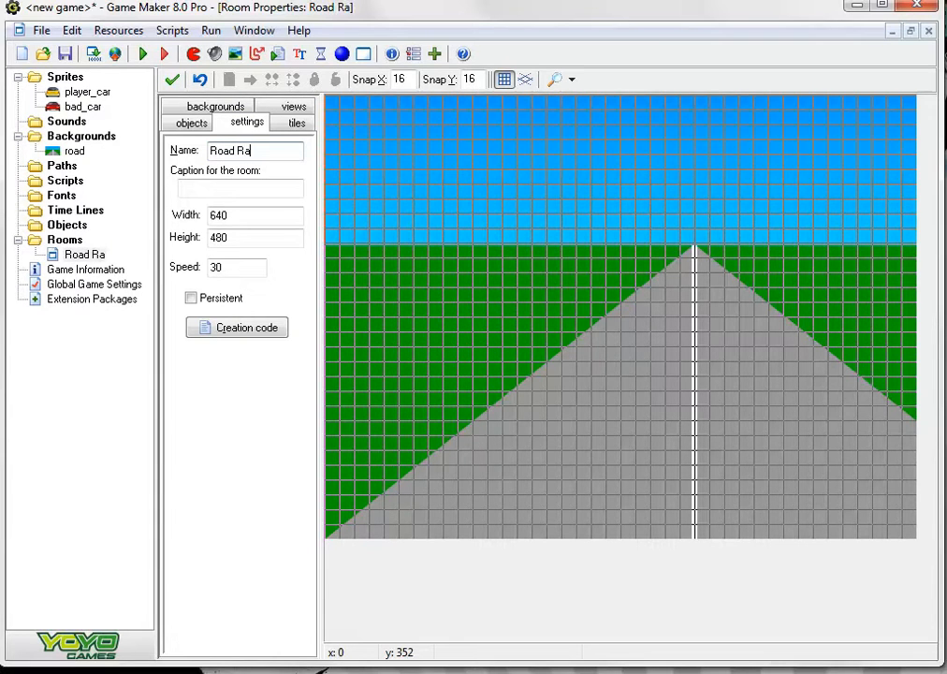
type("ge")
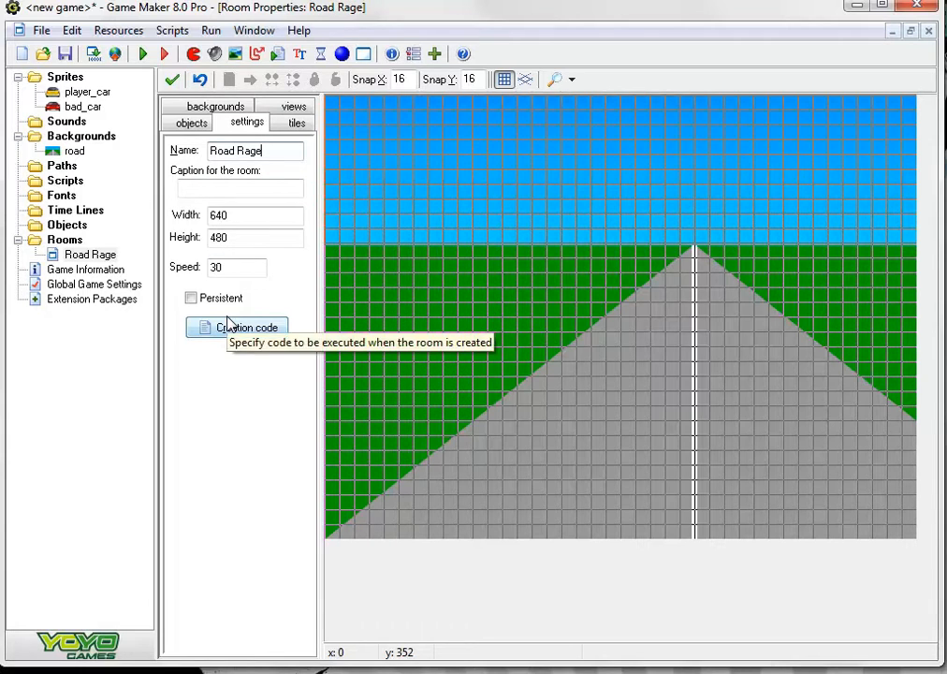
left_click(173, 79)
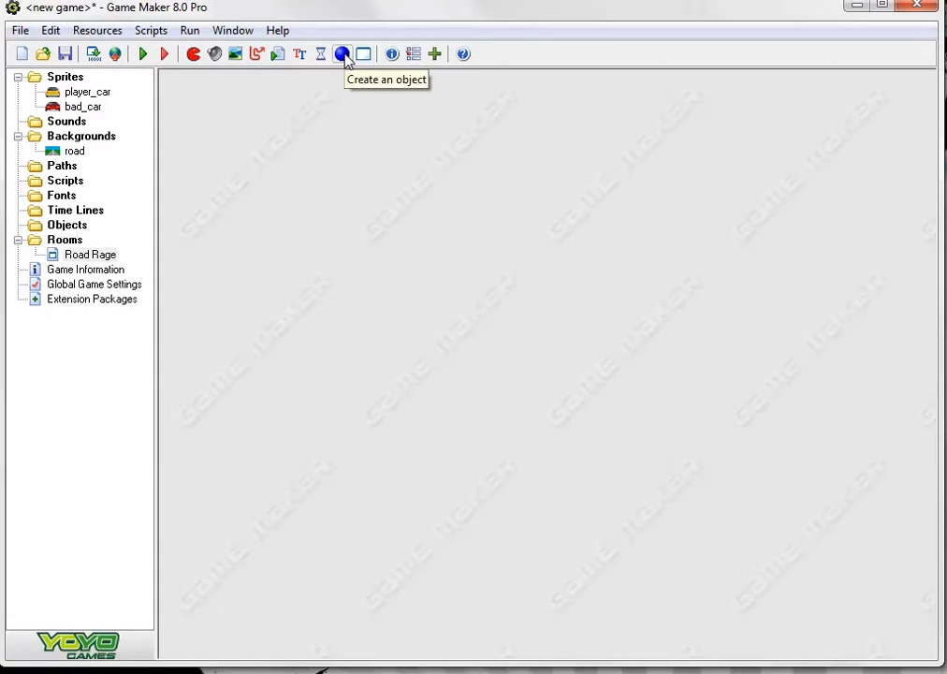
Create an object named player and assign the player_car sprite to it
left_click(97, 31)
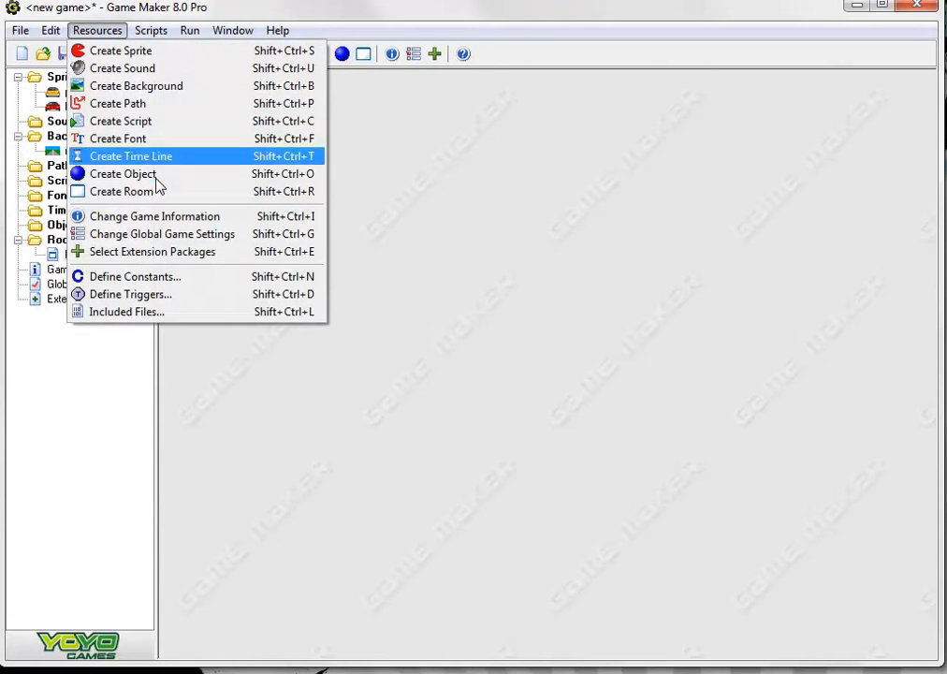
left_click(343, 54)
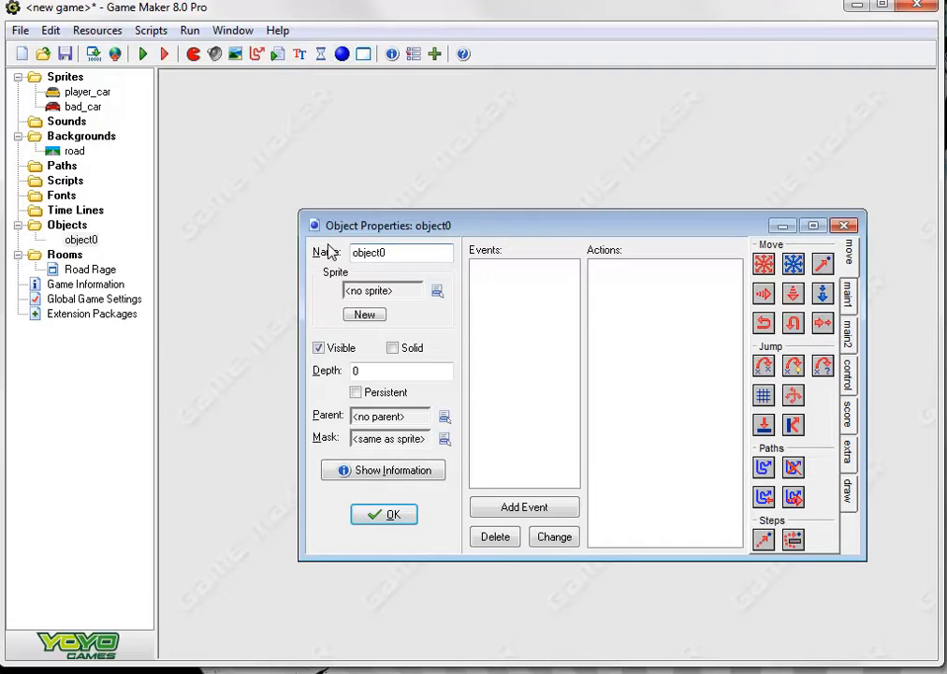
left_click_drag(408, 253, 203, 254)
type("playw")
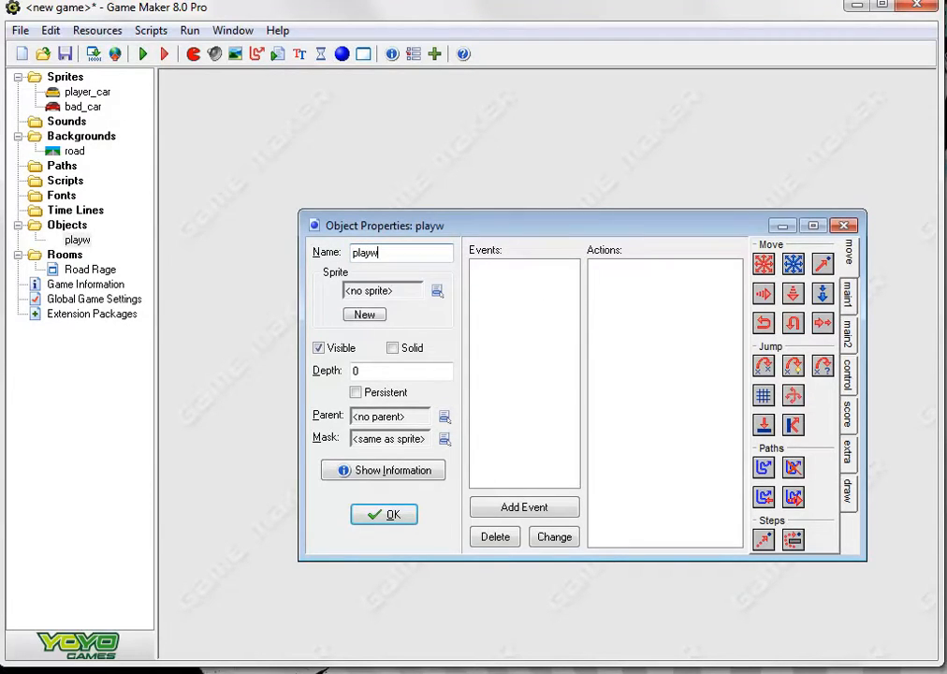
key("BackSpace")
type("er")
left_click(438, 291)
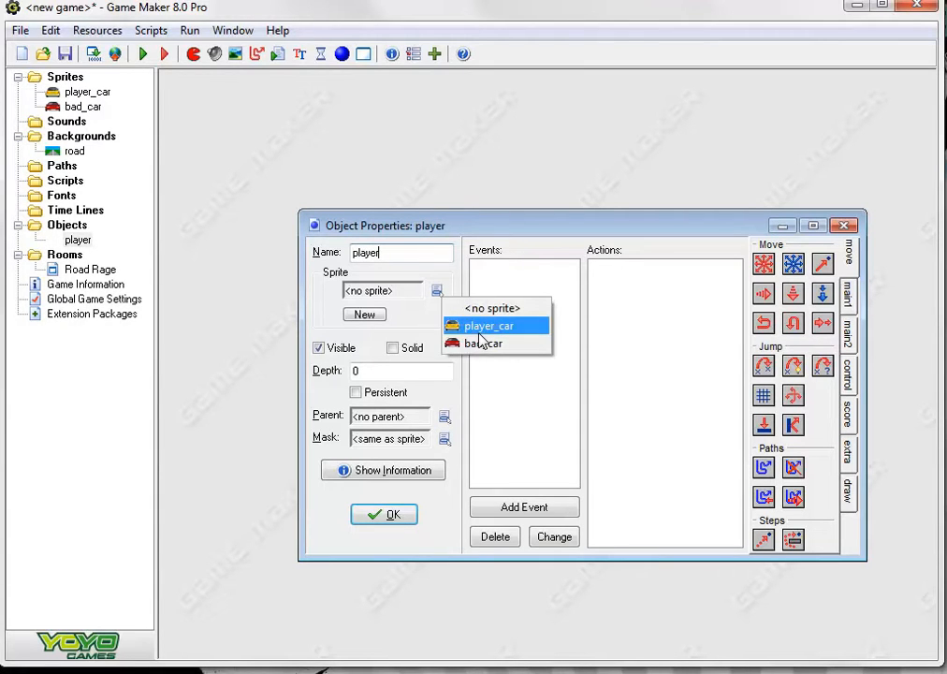
left_click(480, 332)
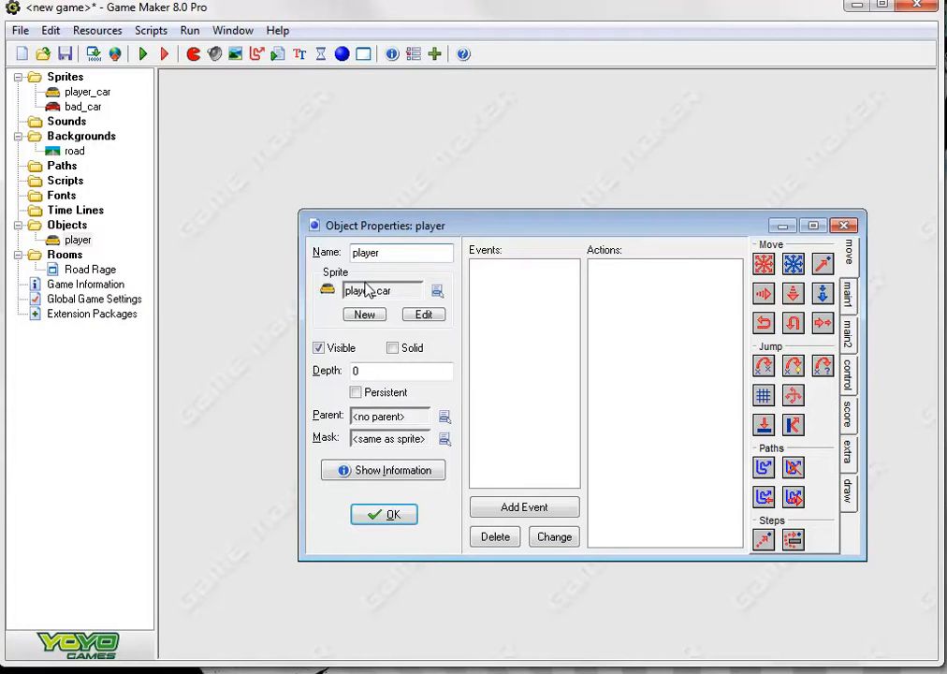
Add a key press <Left> event to the player object with a relative Jump to Position action of x -200, y 0
left_click(555, 507)
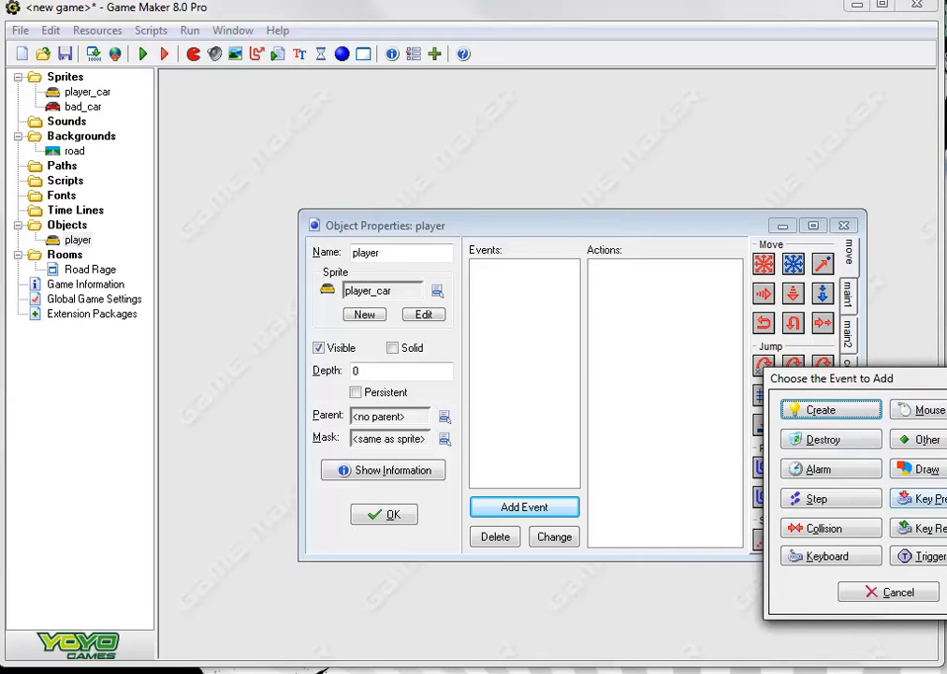
left_click(929, 501)
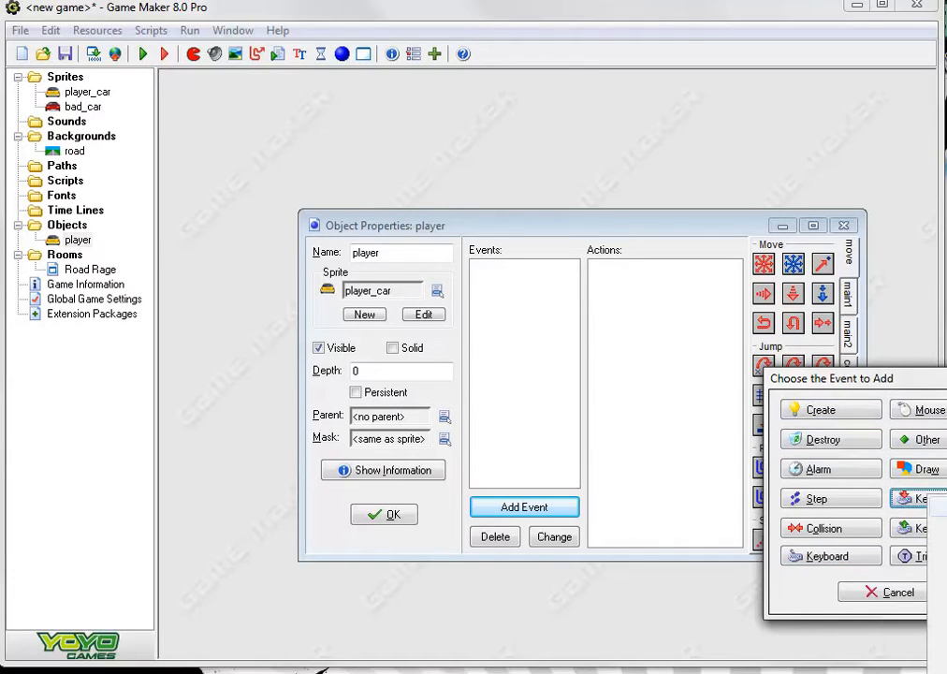
left_click(938, 507)
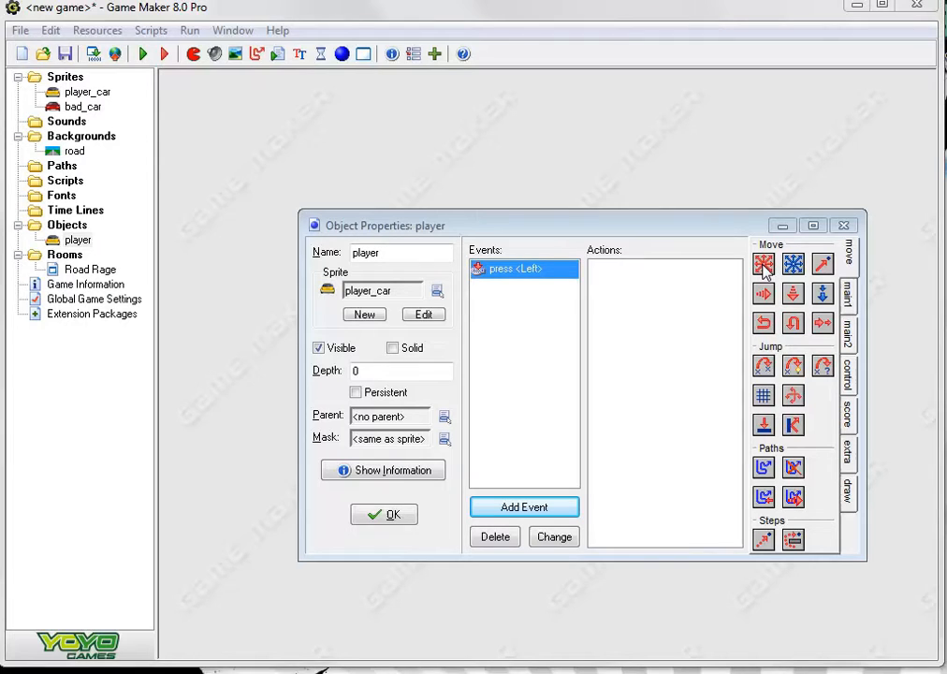
double_click(763, 372)
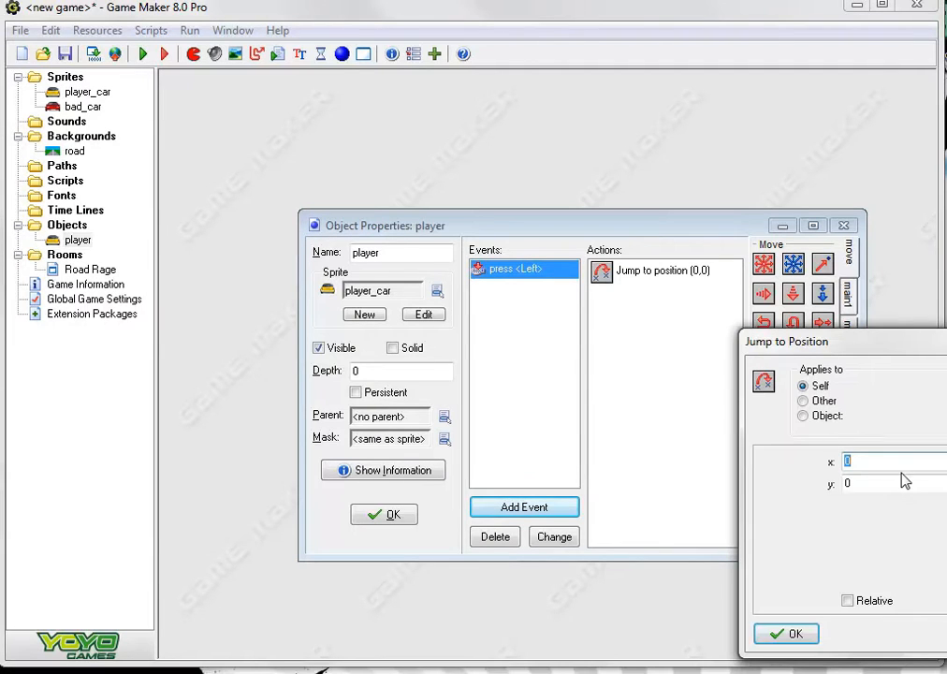
left_click_drag(887, 348, 636, 312)
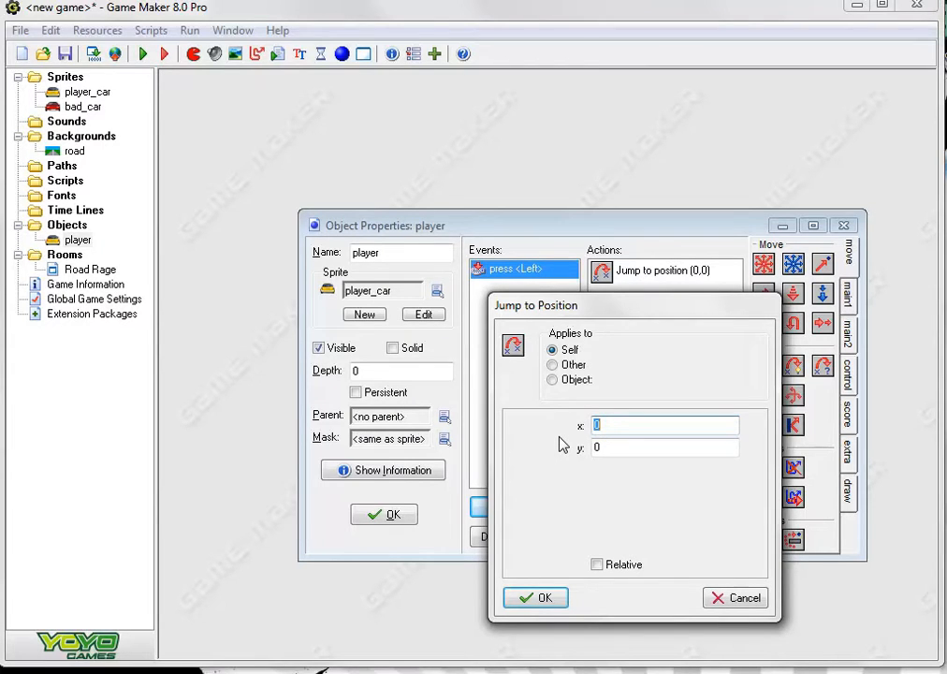
type("-200")
left_click(596, 564)
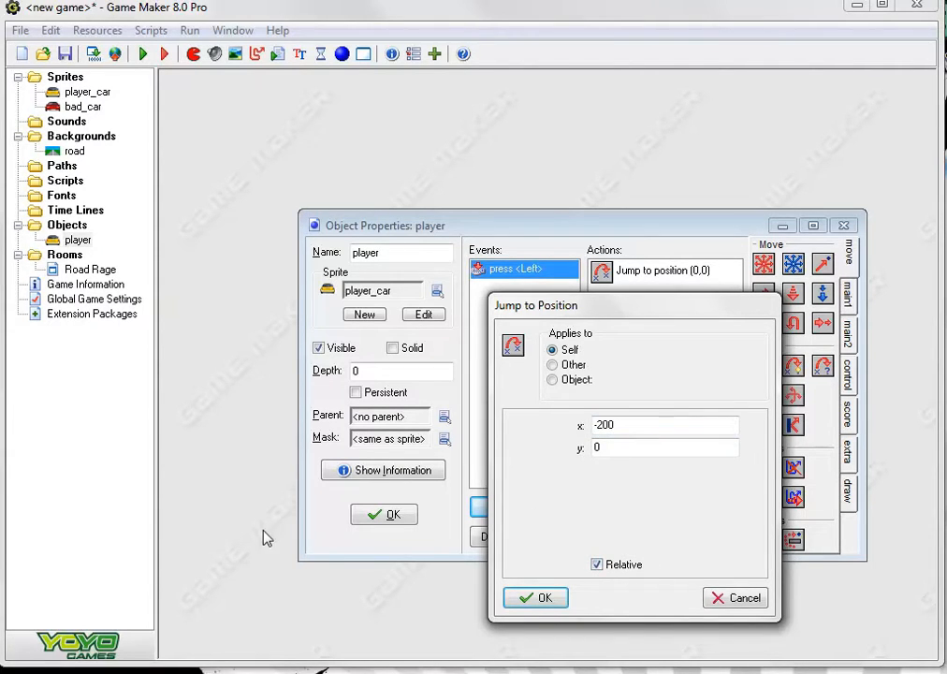
left_click(542, 599)
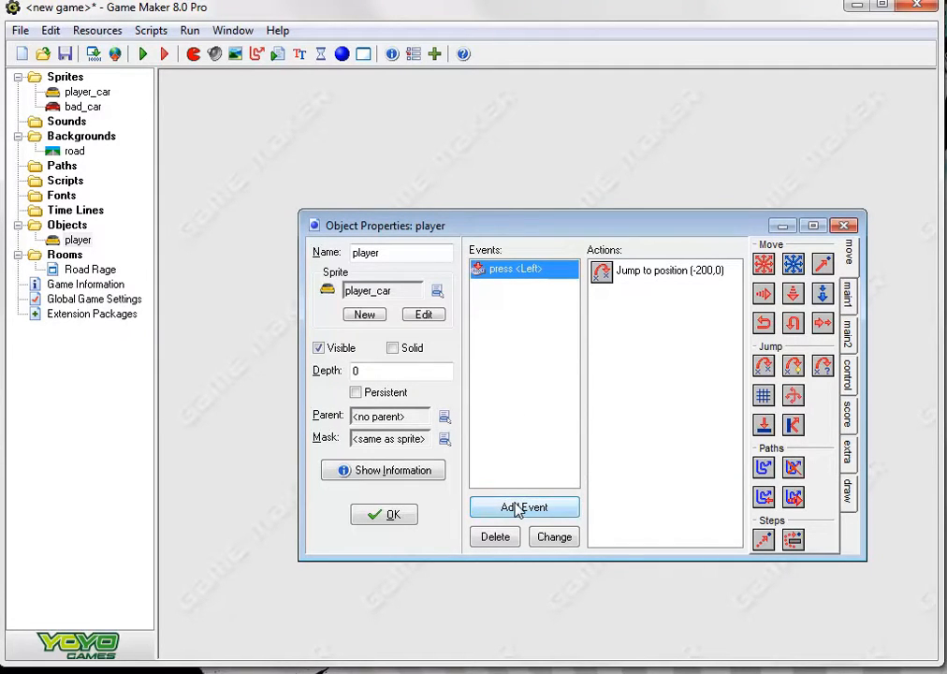
Add a key press <Right> event with a relative Jump to Position action of x 200, y 0, and accept the player object
left_click(514, 507)
left_click_drag(837, 387, 579, 340)
left_click(610, 452)
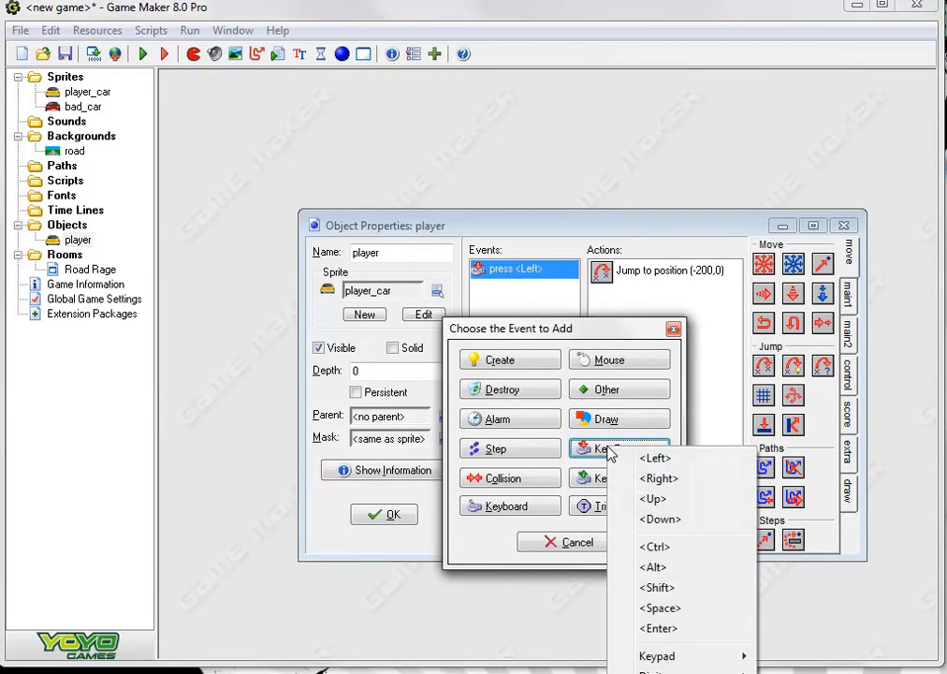
left_click(673, 479)
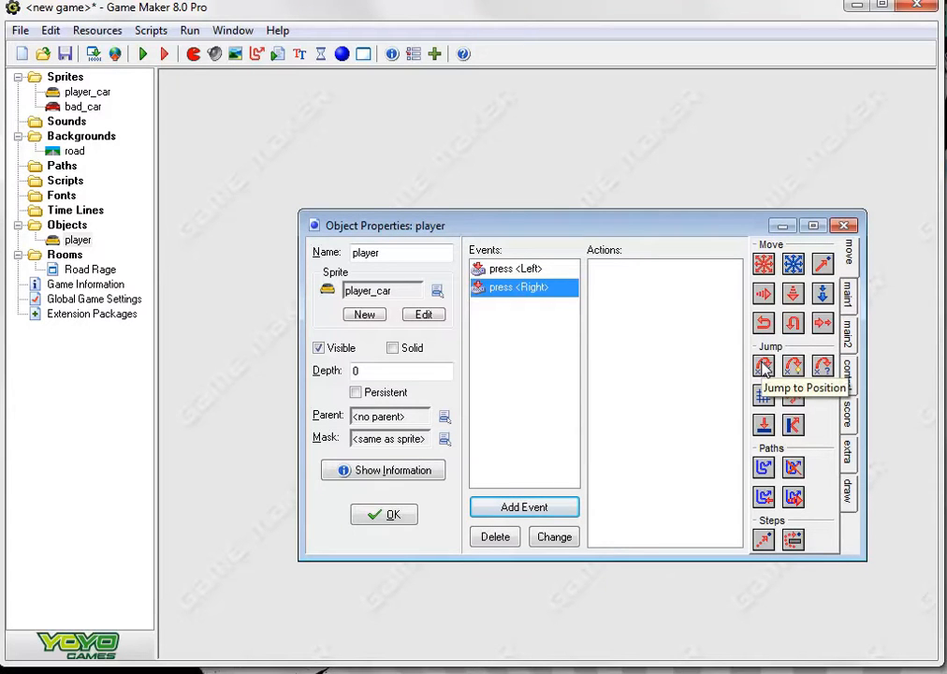
left_click_drag(764, 367, 655, 281)
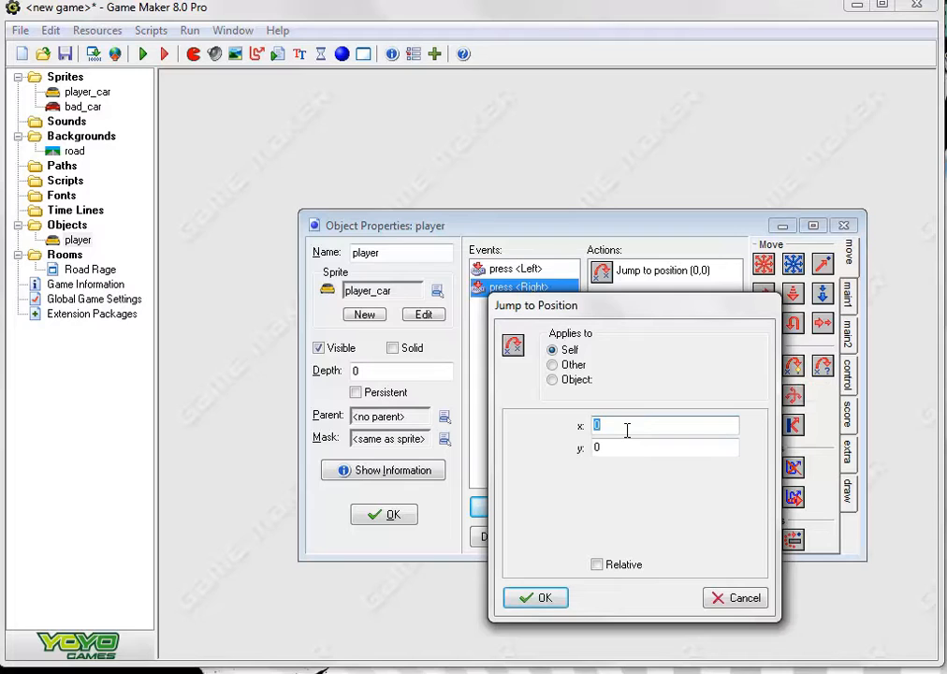
type("-")
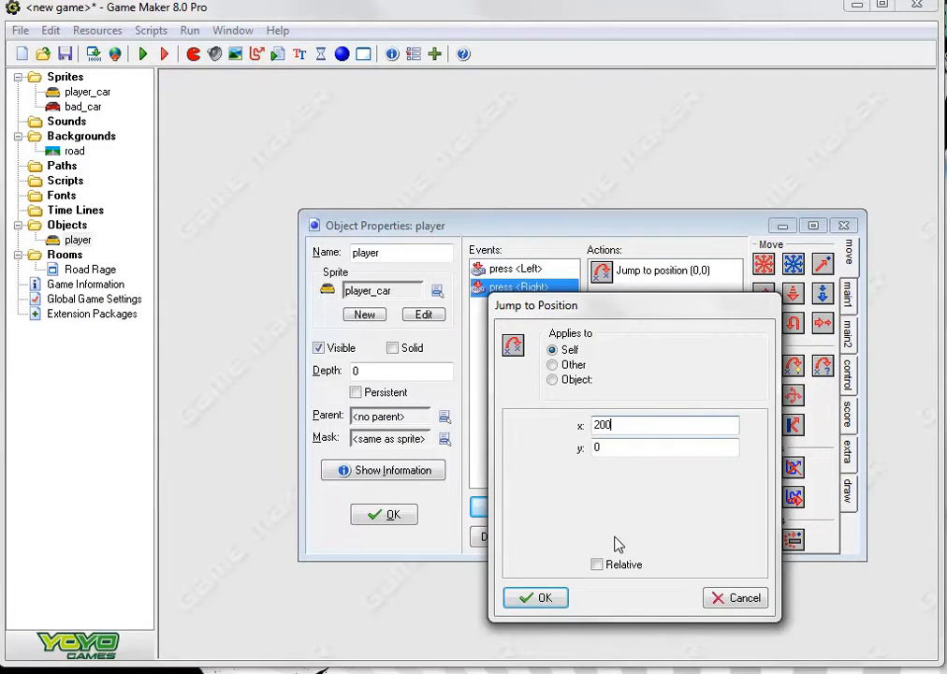
left_click(597, 566)
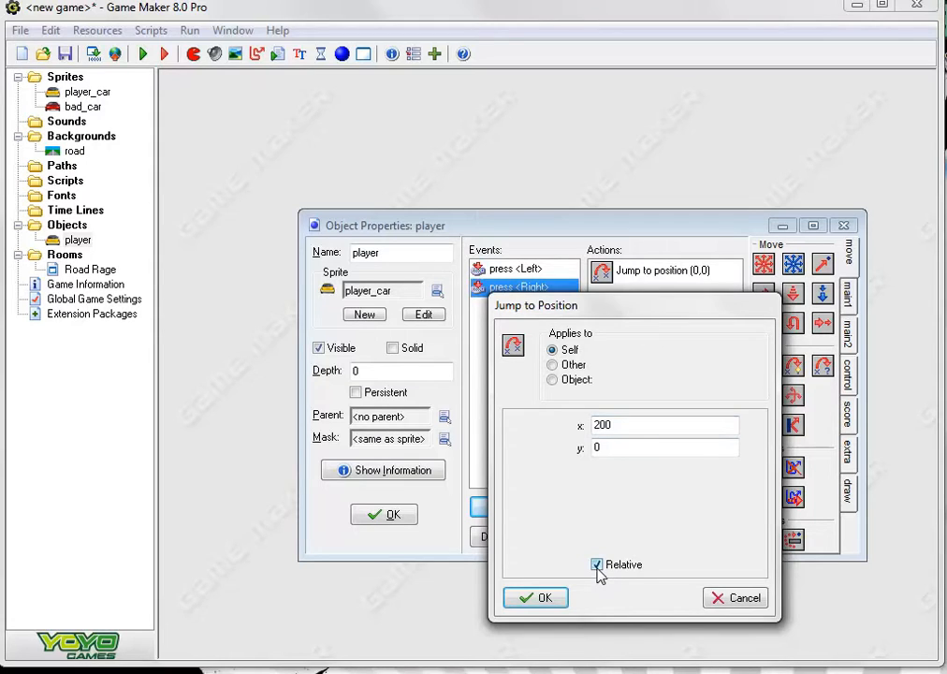
left_click(536, 598)
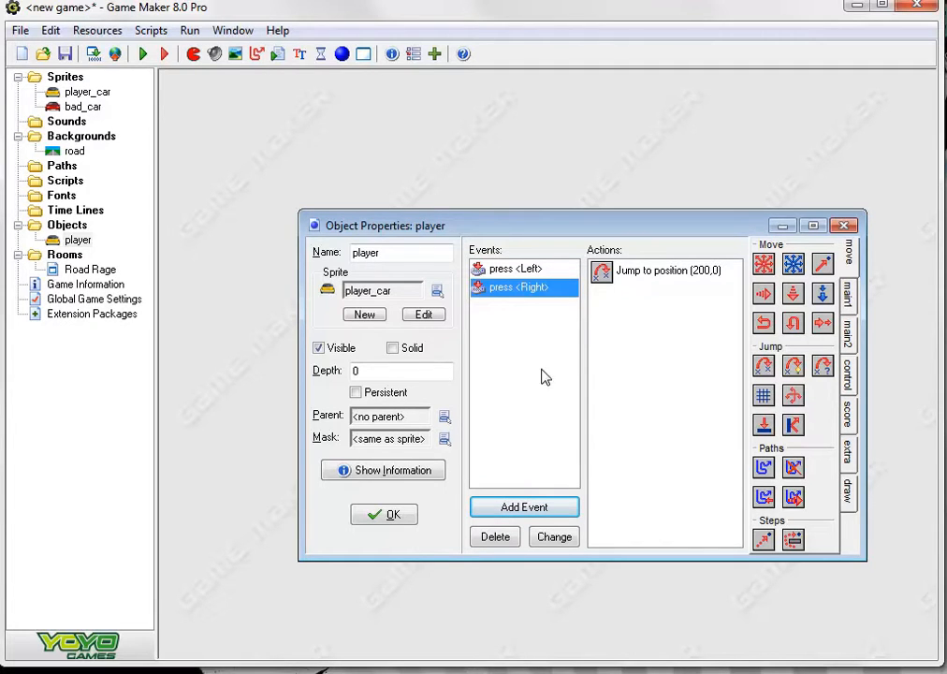
left_click(388, 515)
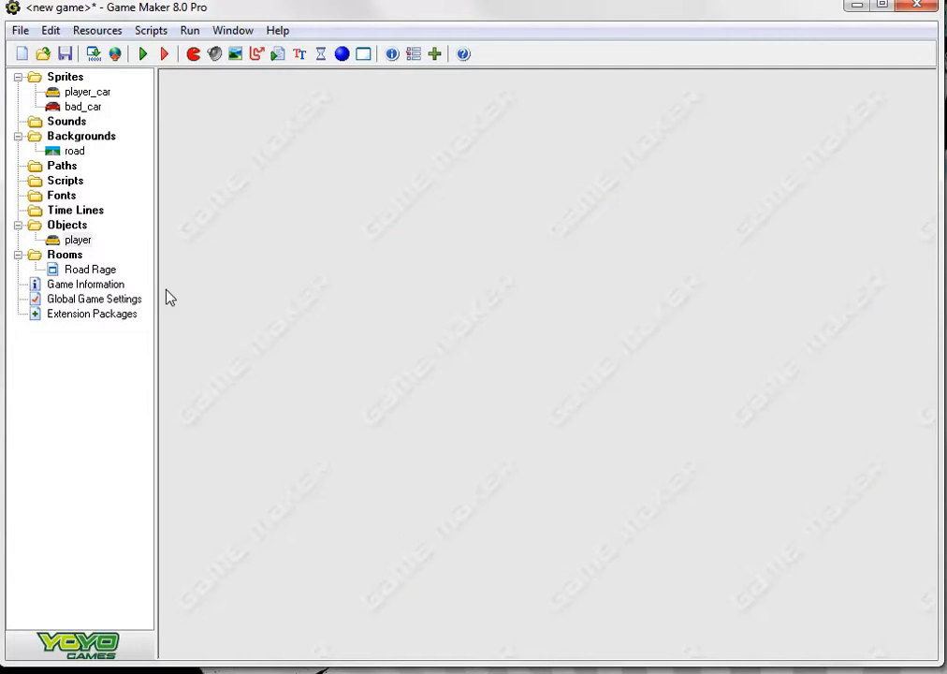
Place a player car at the lower end of the white centre line in the Road Rage room and accept the room
double_click(81, 270)
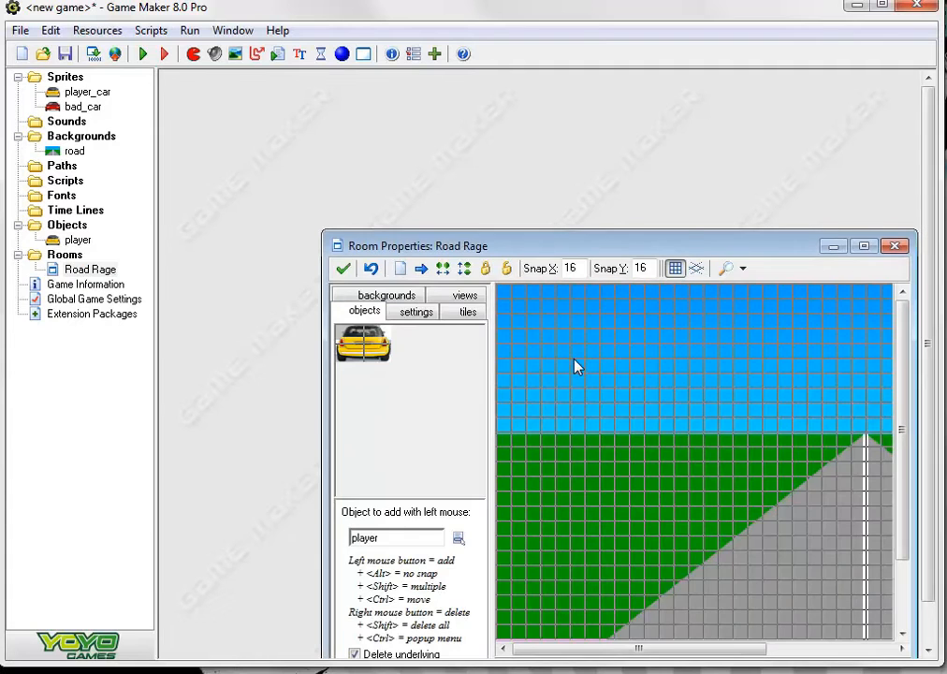
left_click(864, 247)
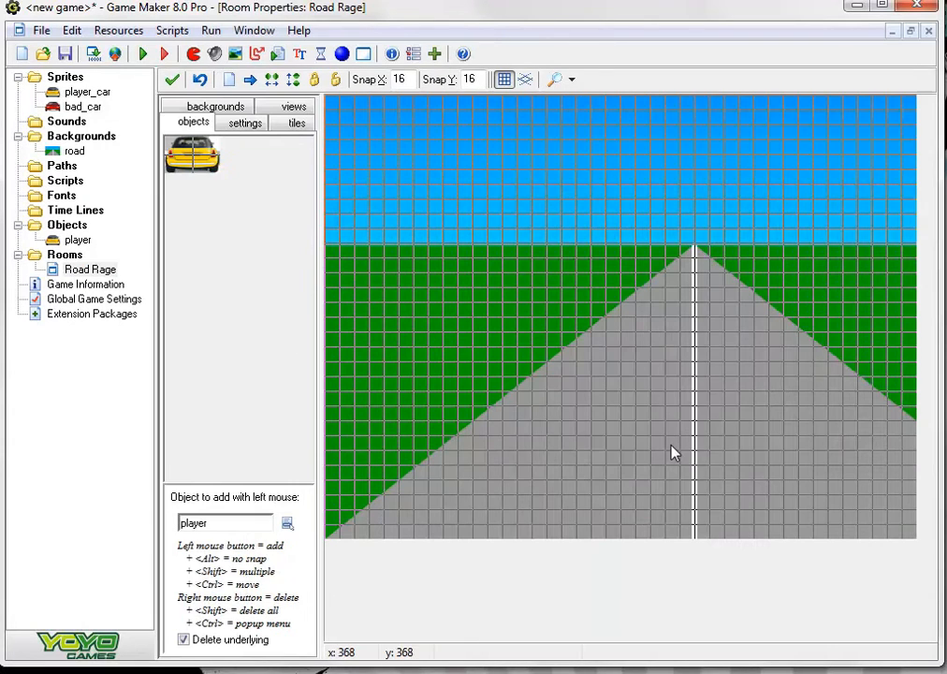
left_click_drag(693, 515, 699, 514)
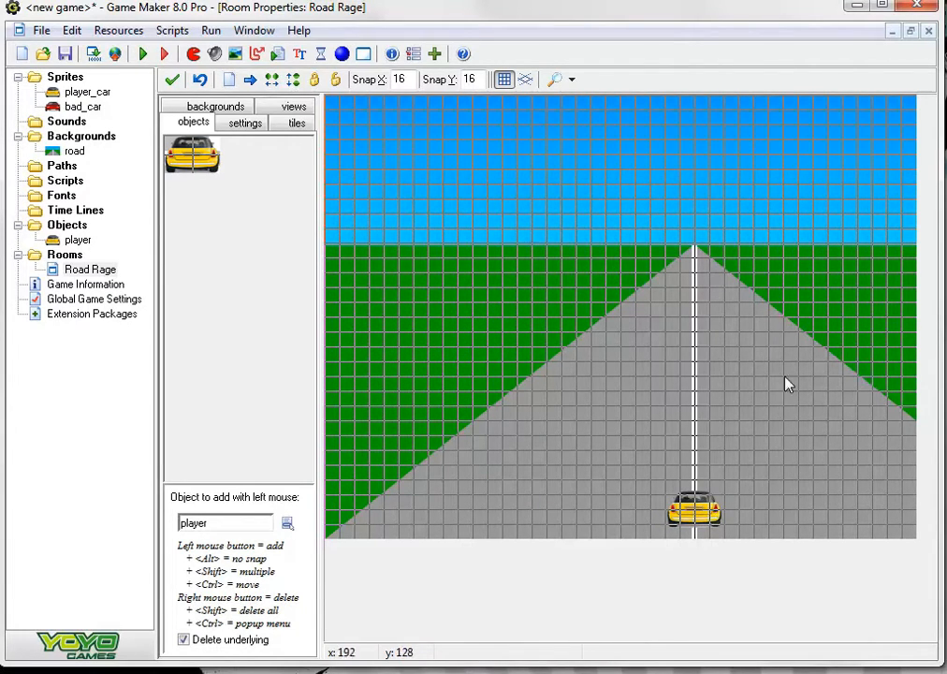
left_click(173, 82)
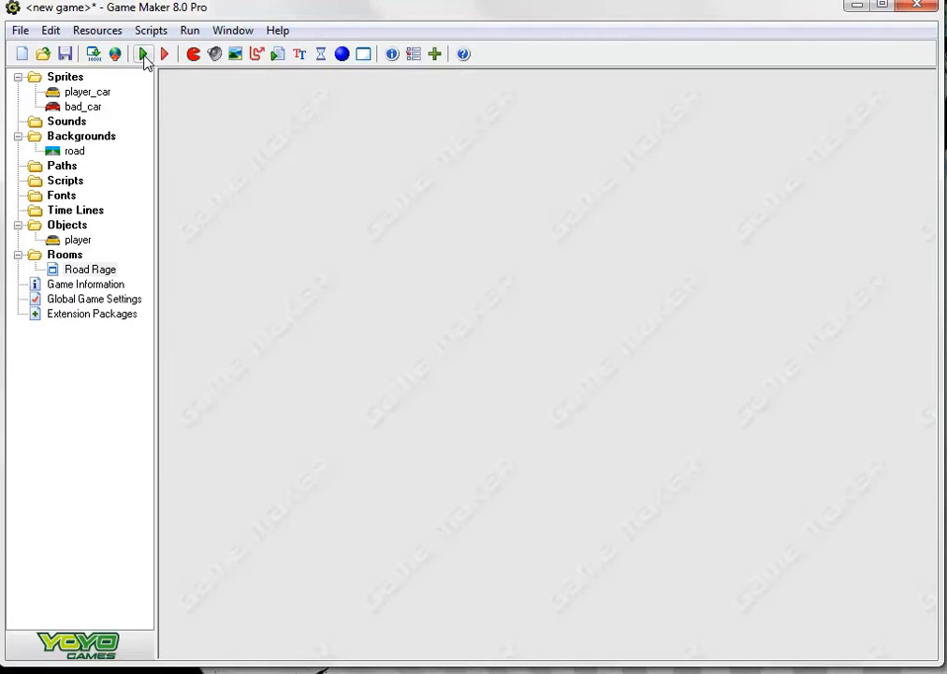
Run the game, test moving the player car between the lanes in both directions, and close the game
left_click(144, 53)
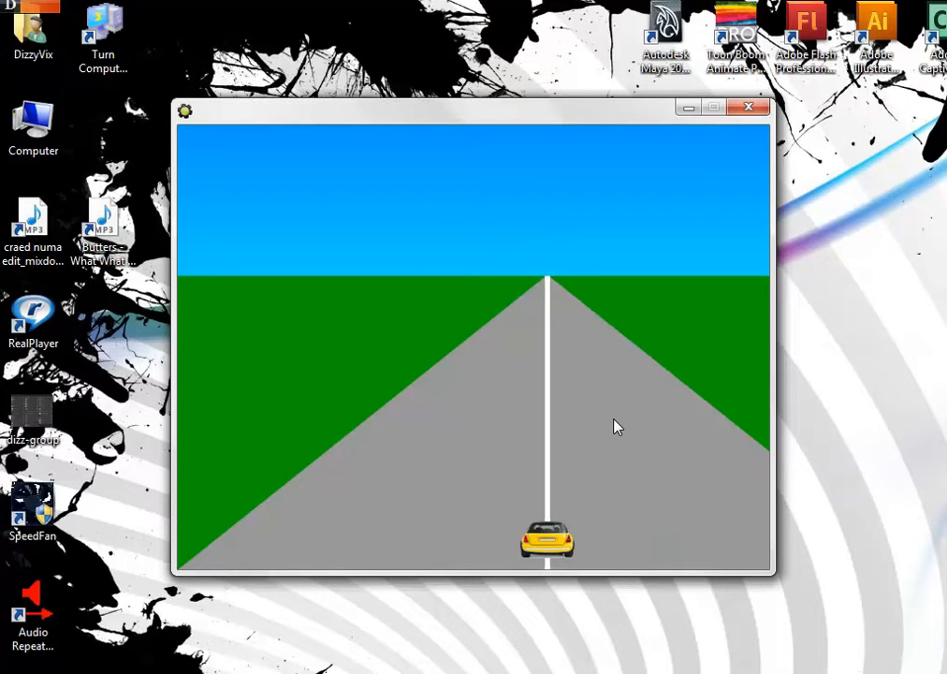
key("Left")
key("Right")
key("Right")
key("Left")
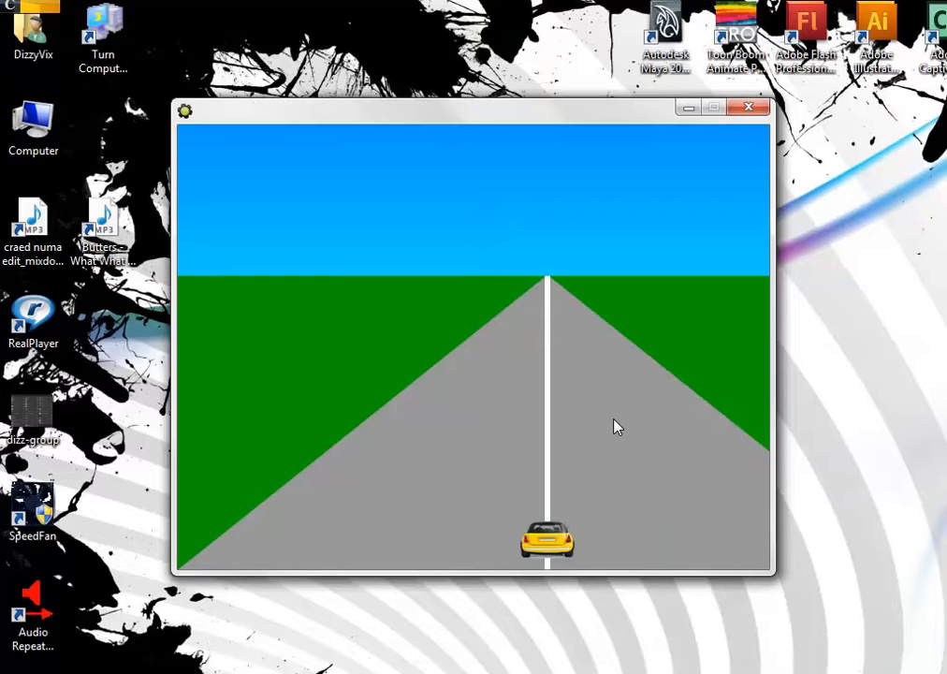
key("Left")
key("Right")
key("Left")
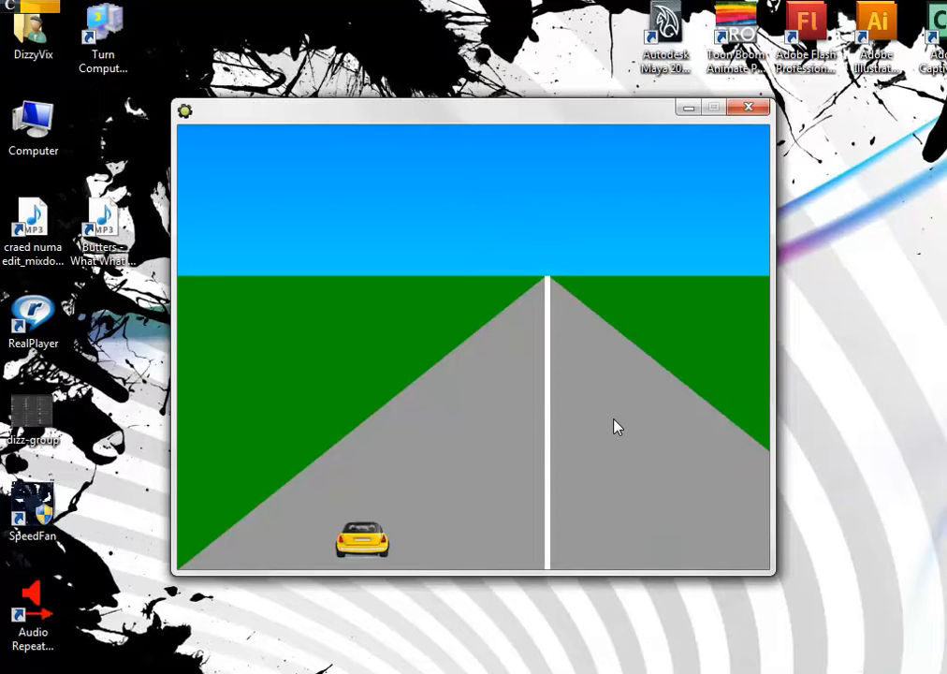
key("Right")
key("Right")
key("Left")
key("Left")
key("Right")
key("Right")
key("Left")
key("Left")
key("Right")
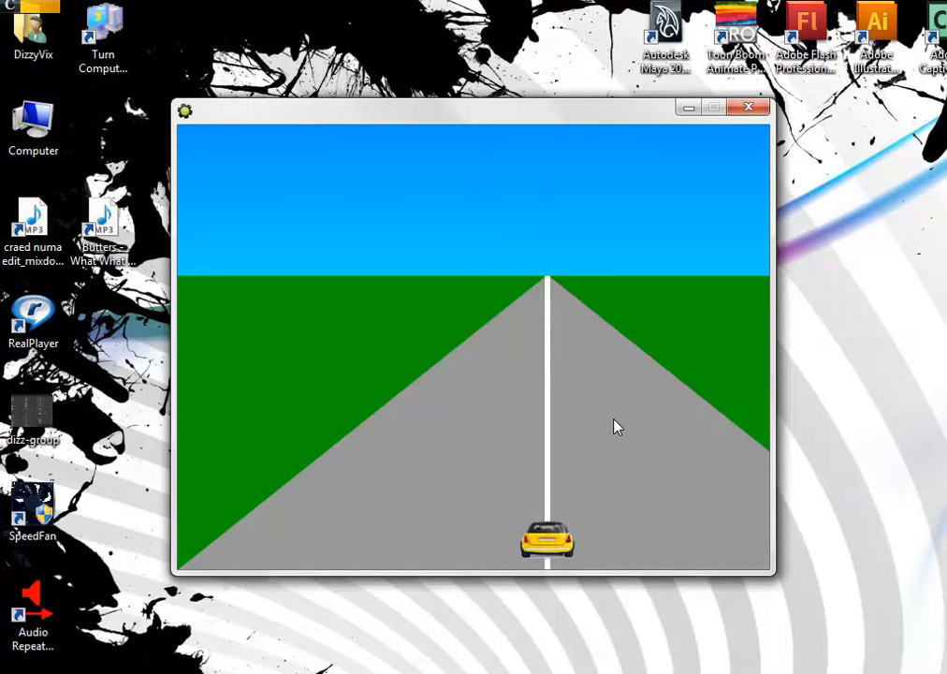
key("Right")
key("Left")
key("Left")
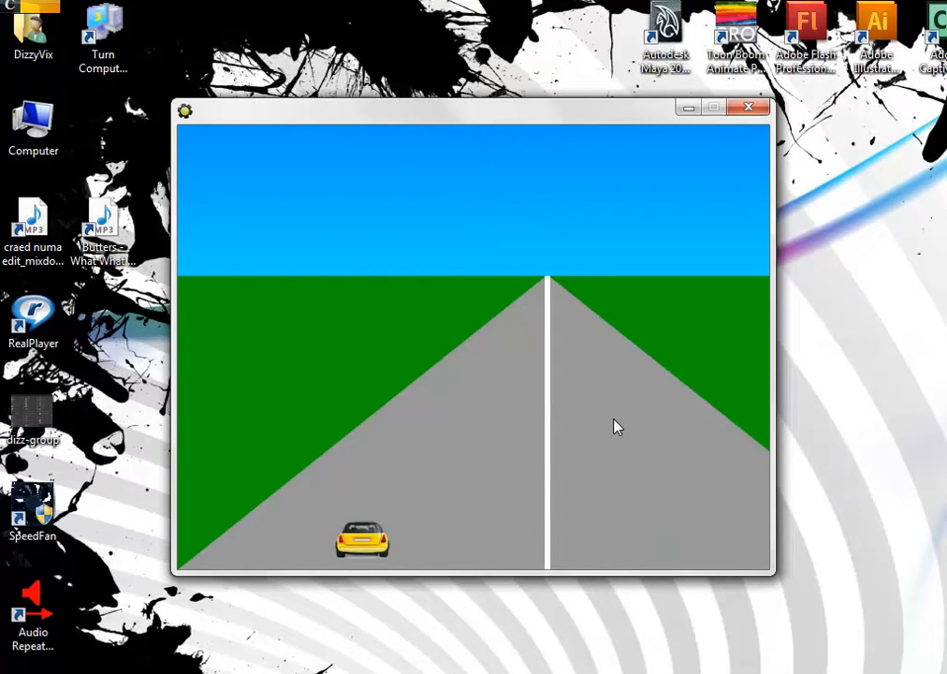
key("Right")
key("Right")
key("Left")
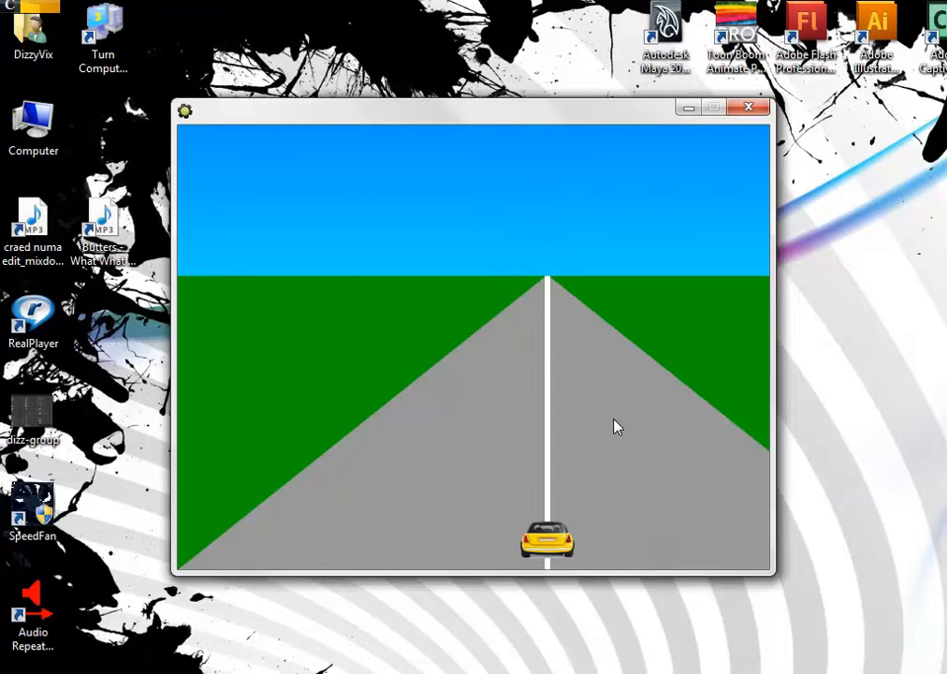
key("Left")
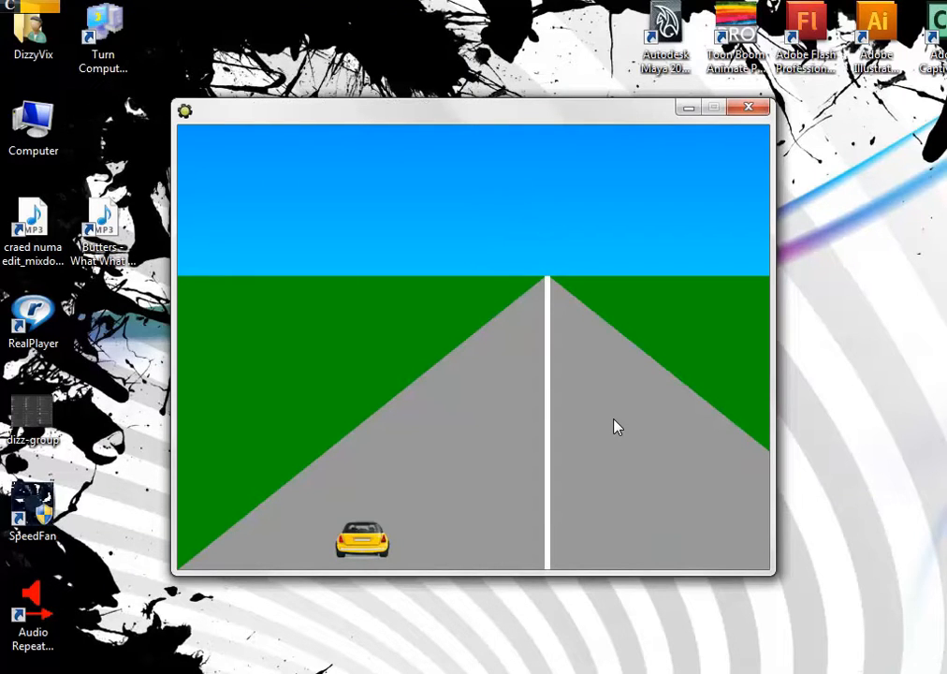
left_click(748, 107)
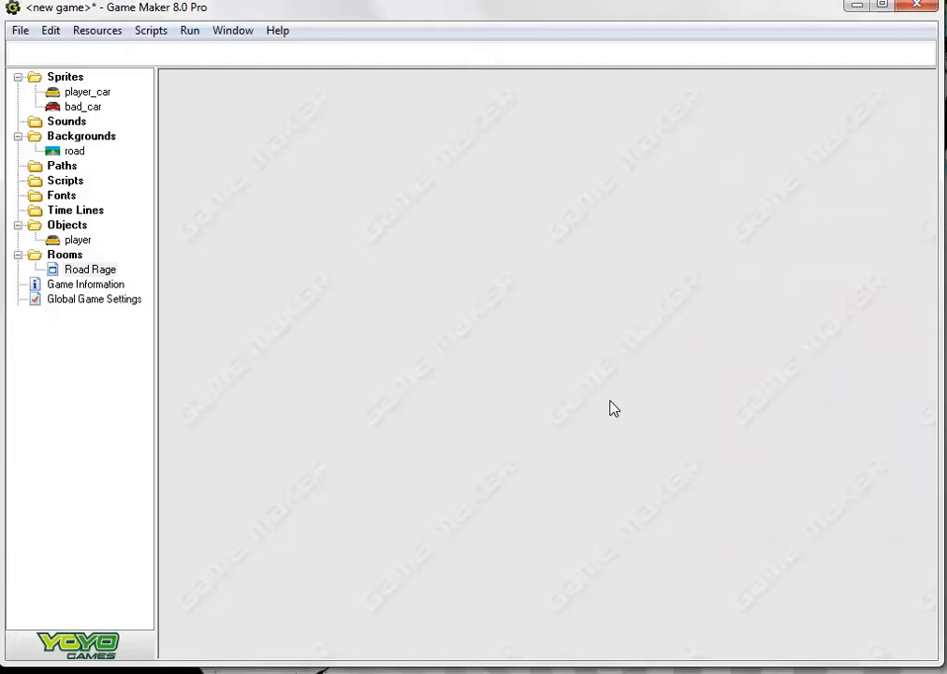
Set the Road Rage room's width to 800 and accept the room
double_click(78, 271)
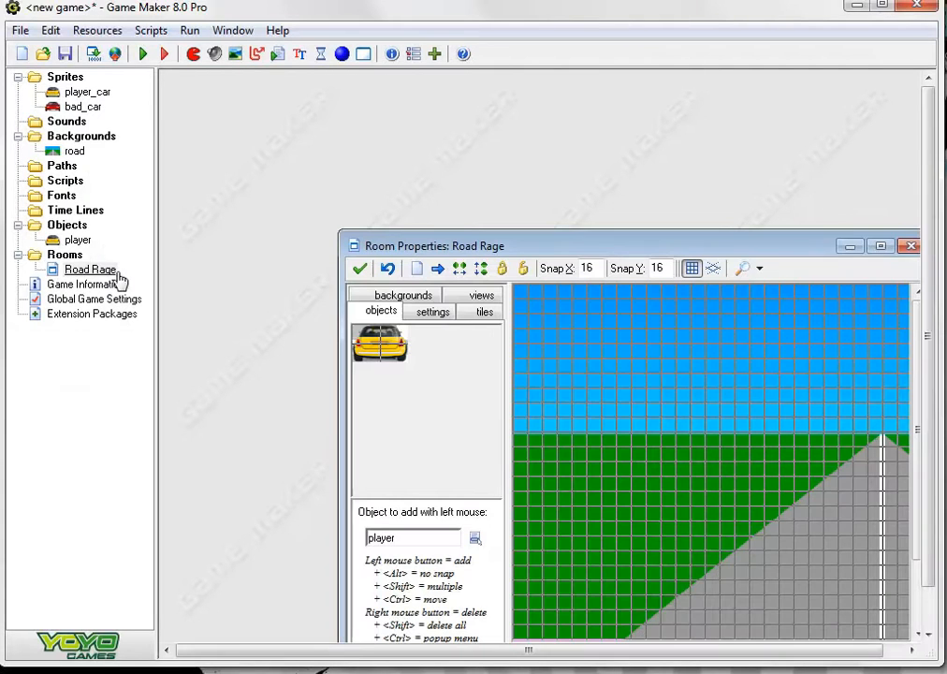
left_click(879, 247)
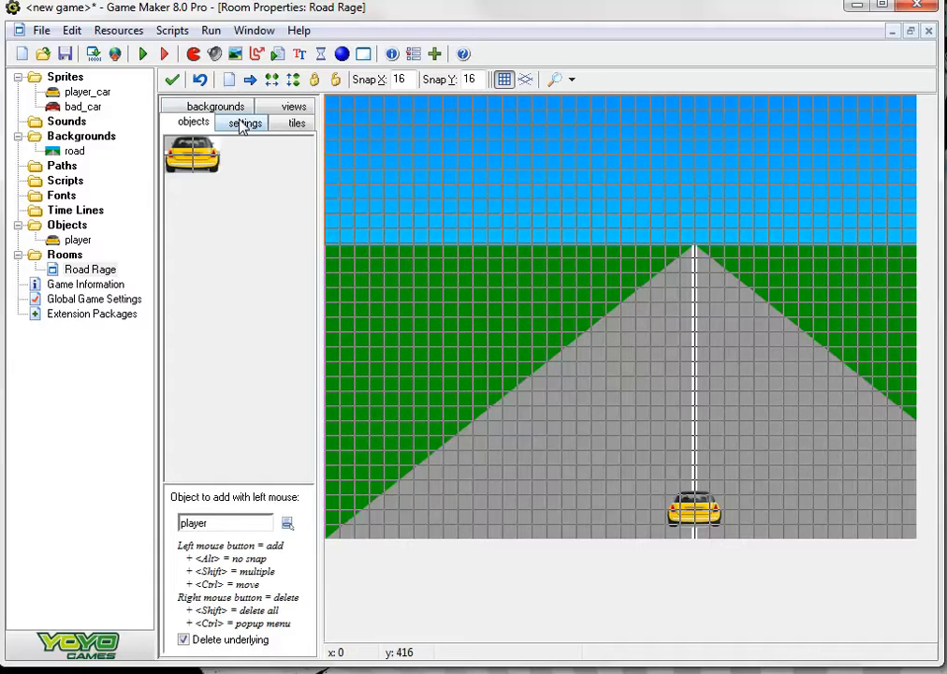
left_click(214, 107)
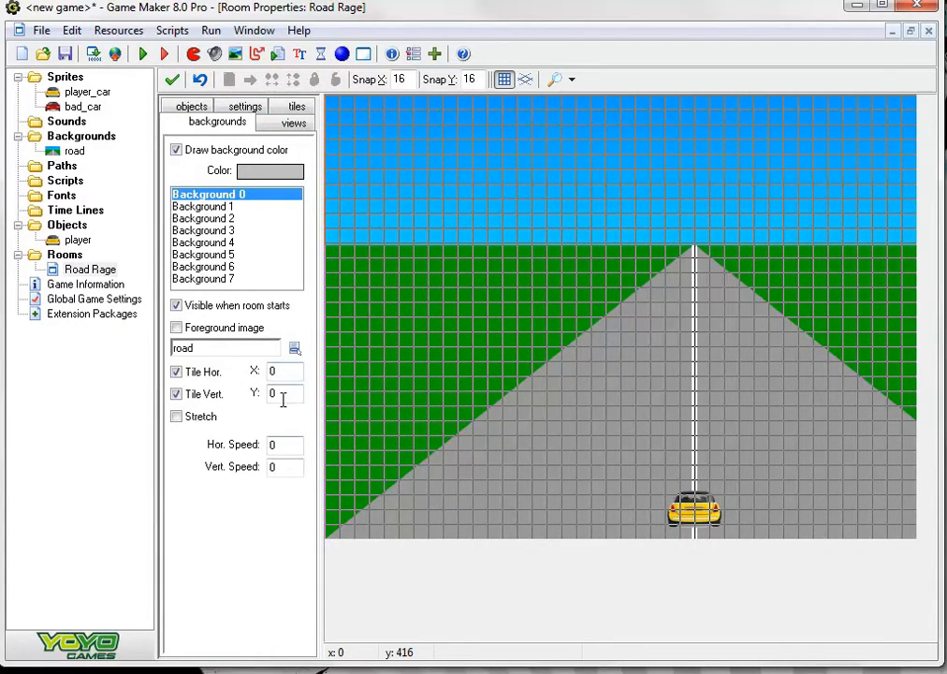
left_click(242, 106)
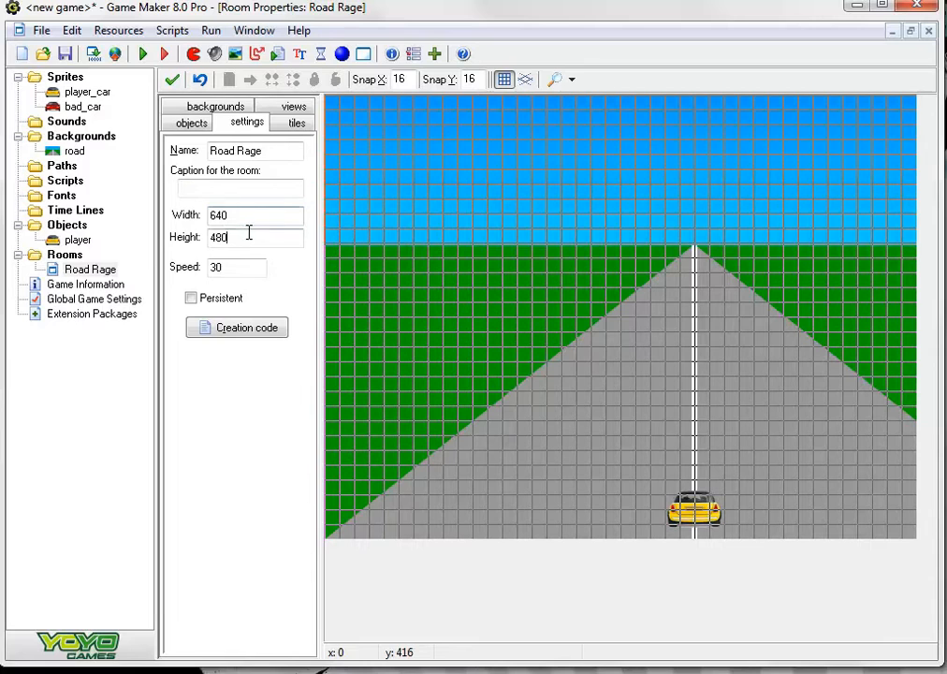
left_click_drag(249, 236, 182, 238)
left_click_drag(268, 213, 152, 212)
type("800")
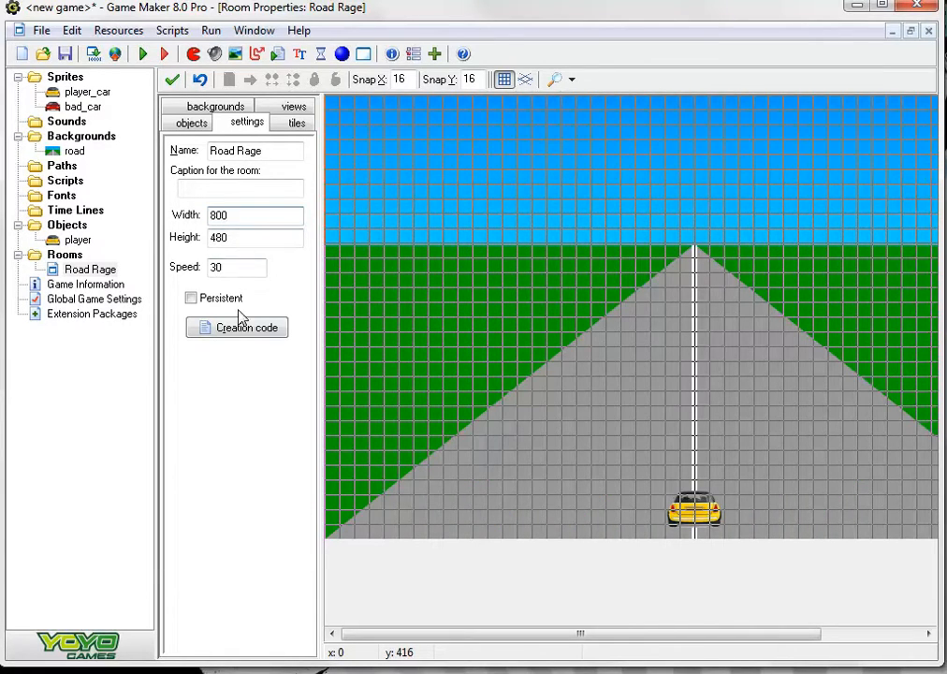
left_click(172, 80)
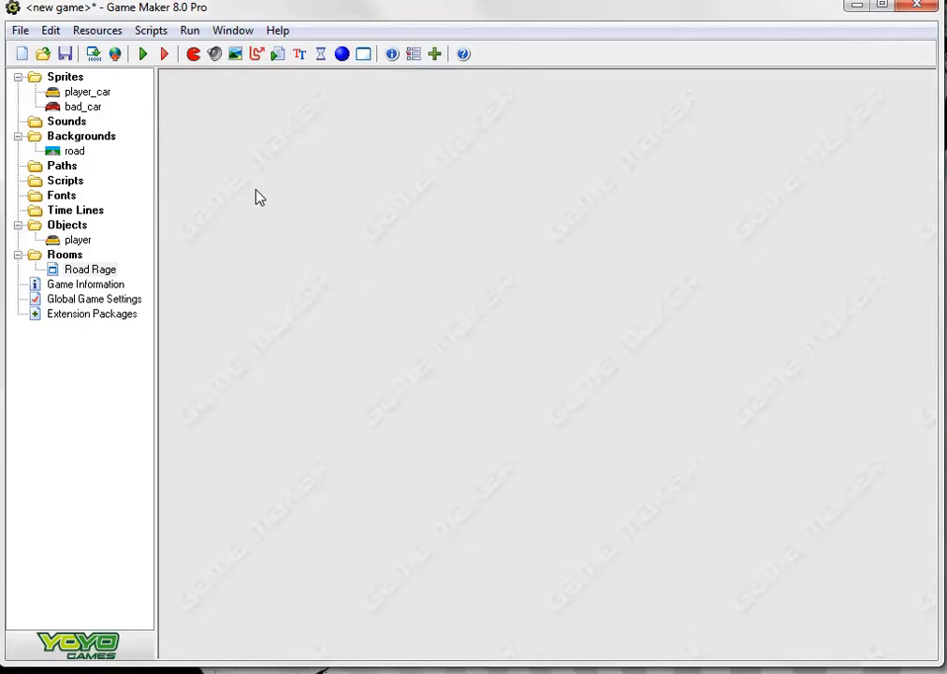
Run the game again, test the lane switching across the widened road, and close the game
left_click(142, 55)
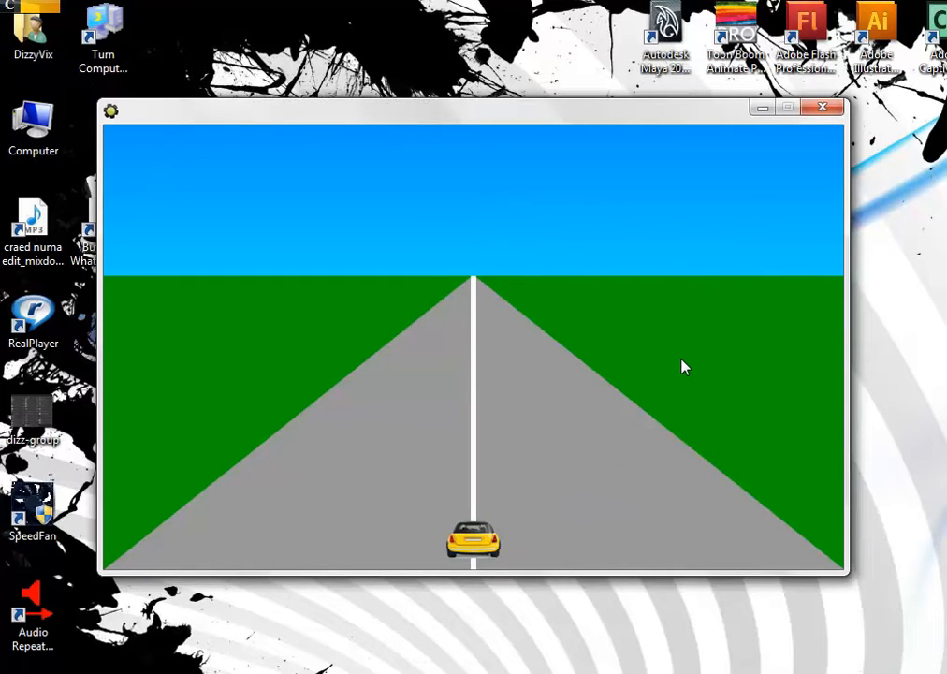
key("Left")
key("Right")
key("Right")
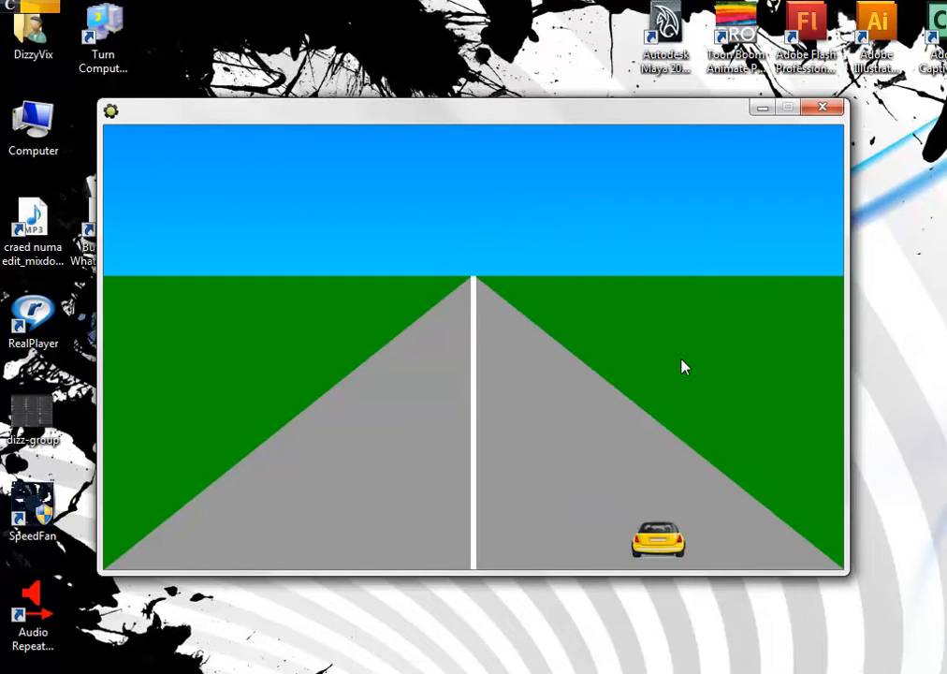
key("Left")
key("Left")
key("Right")
key("Right")
key("Left")
key("Left")
key("Right")
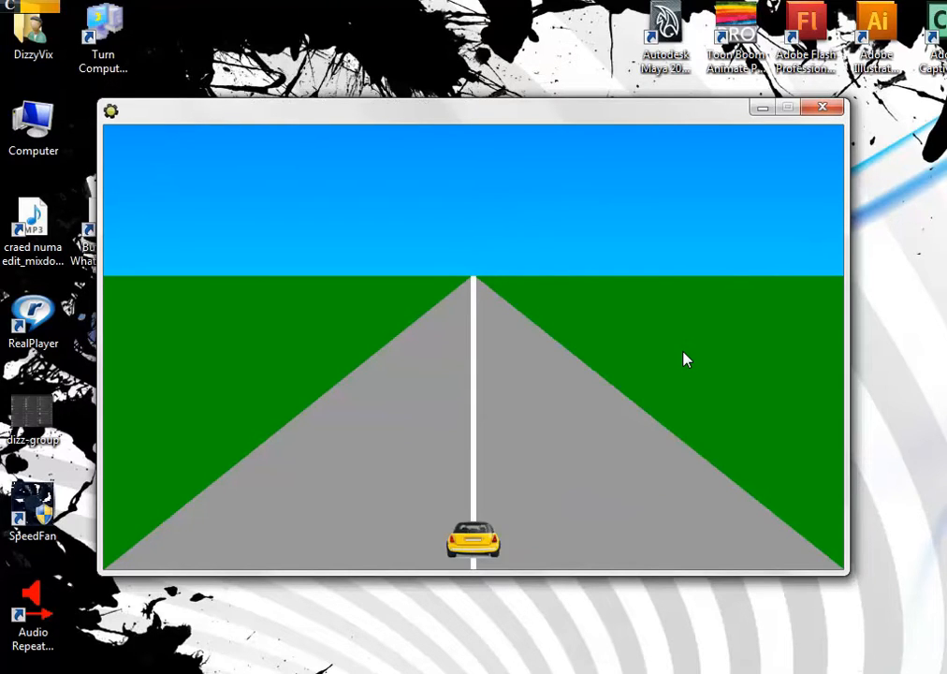
key("Right")
key("Left")
key("Left")
key("Right")
key("Right")
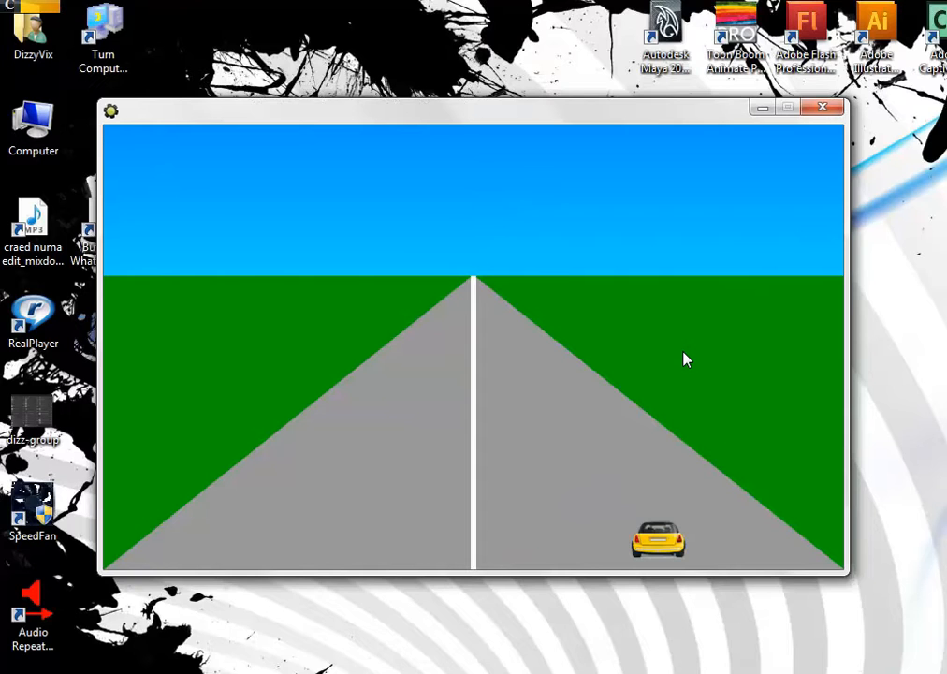
left_click(820, 109)
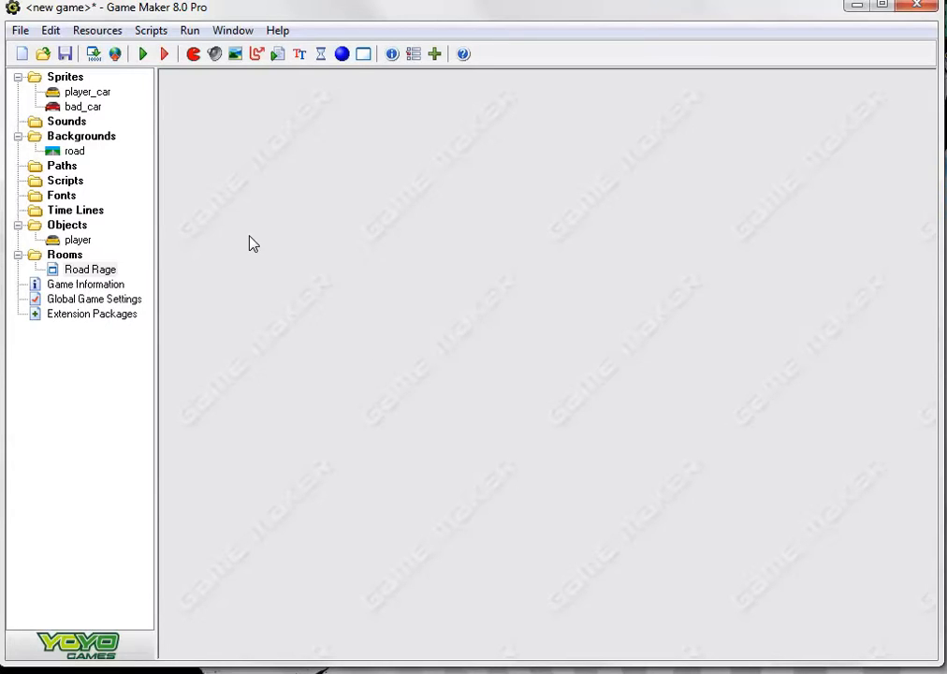
Create an object named bad_car and assign the bad_car sprite to it
left_click(341, 55)
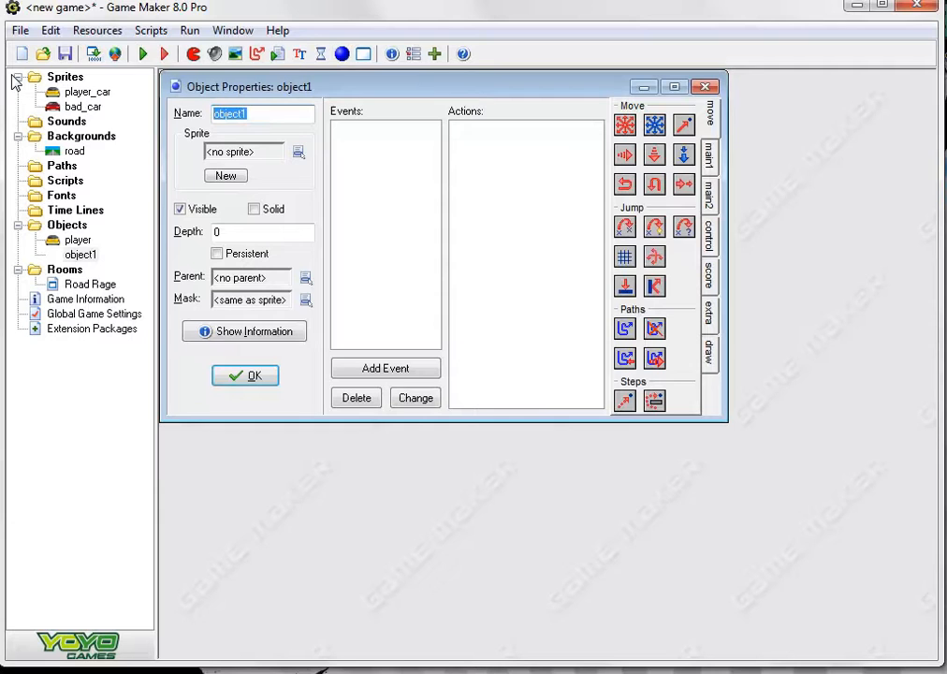
type("ba")
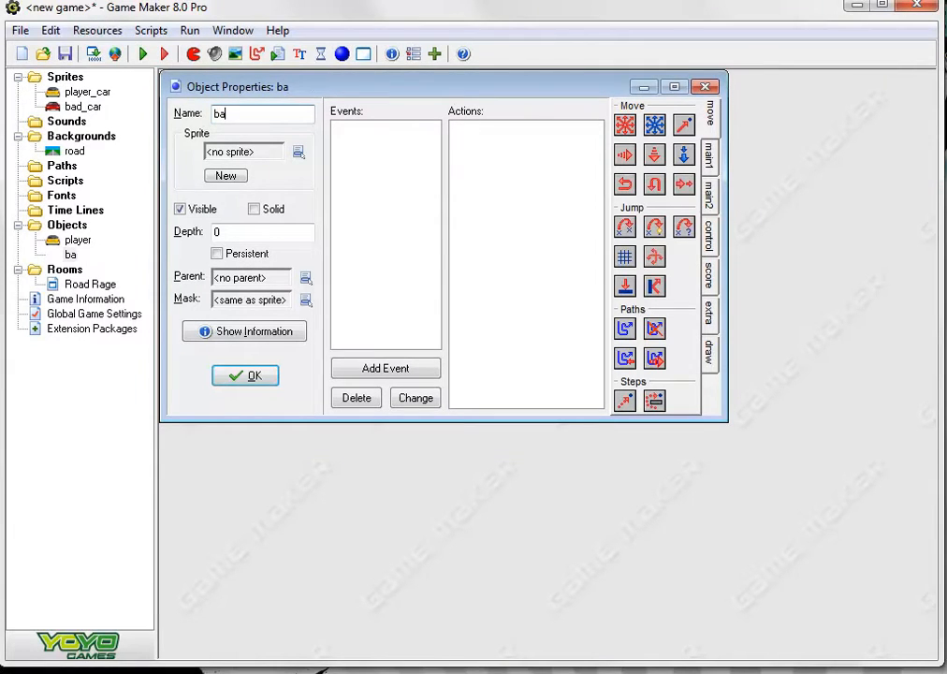
type("d_car")
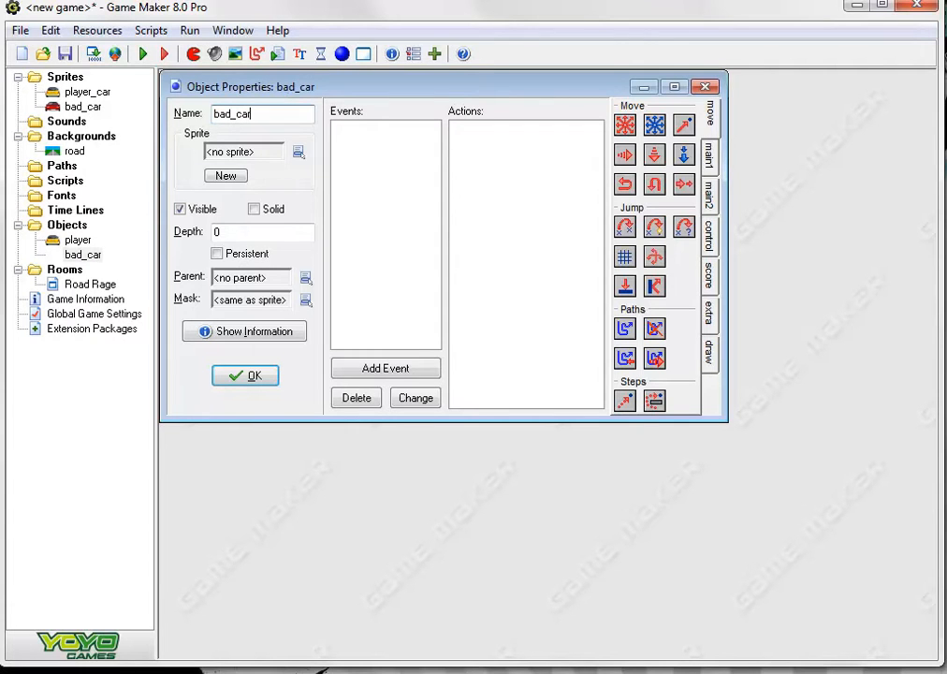
left_click(299, 152)
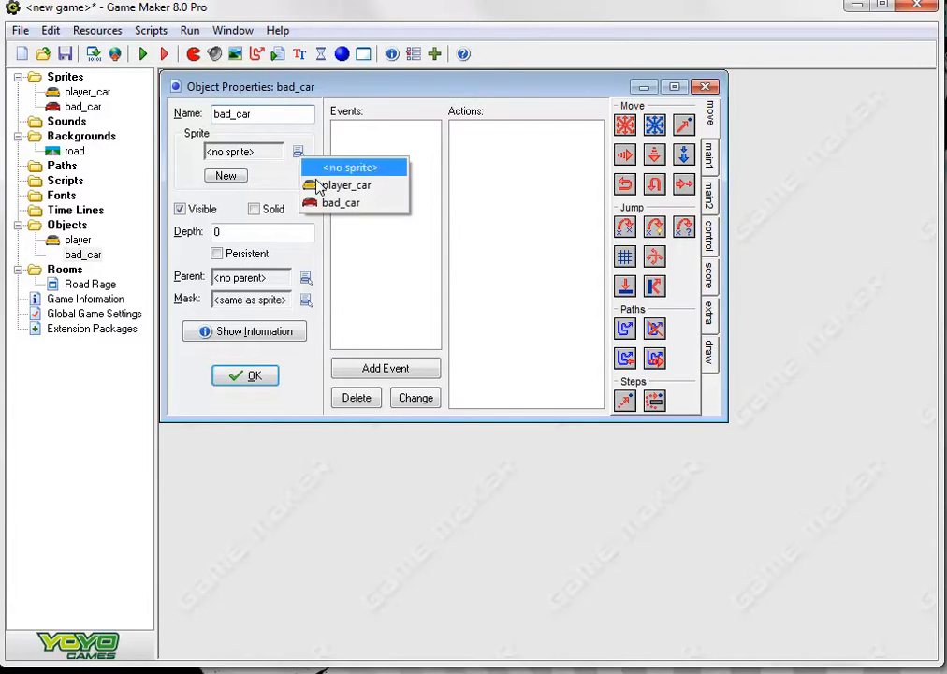
left_click(348, 206)
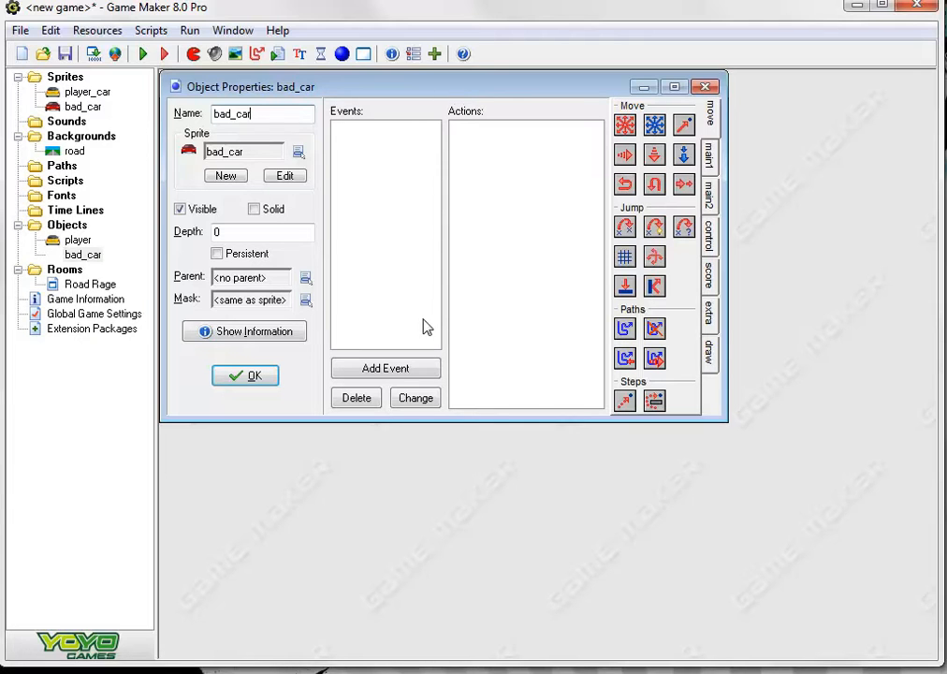
Add a Create event to bad_car with a Move Fixed action in the down-left, down and down-right directions at speed 3
left_click(396, 371)
left_click_drag(562, 331, 442, 148)
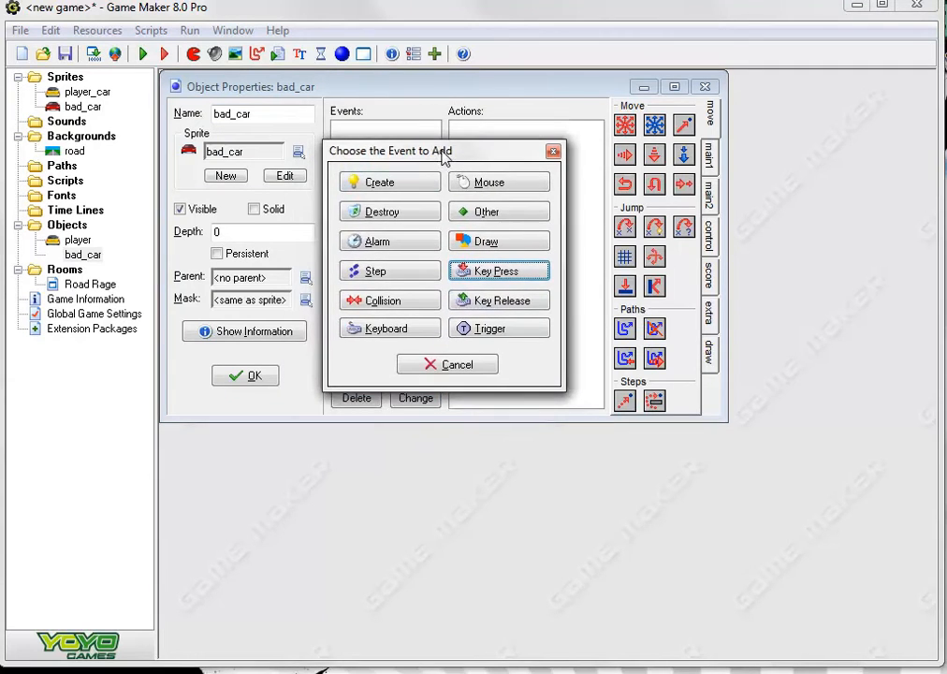
left_click(380, 185)
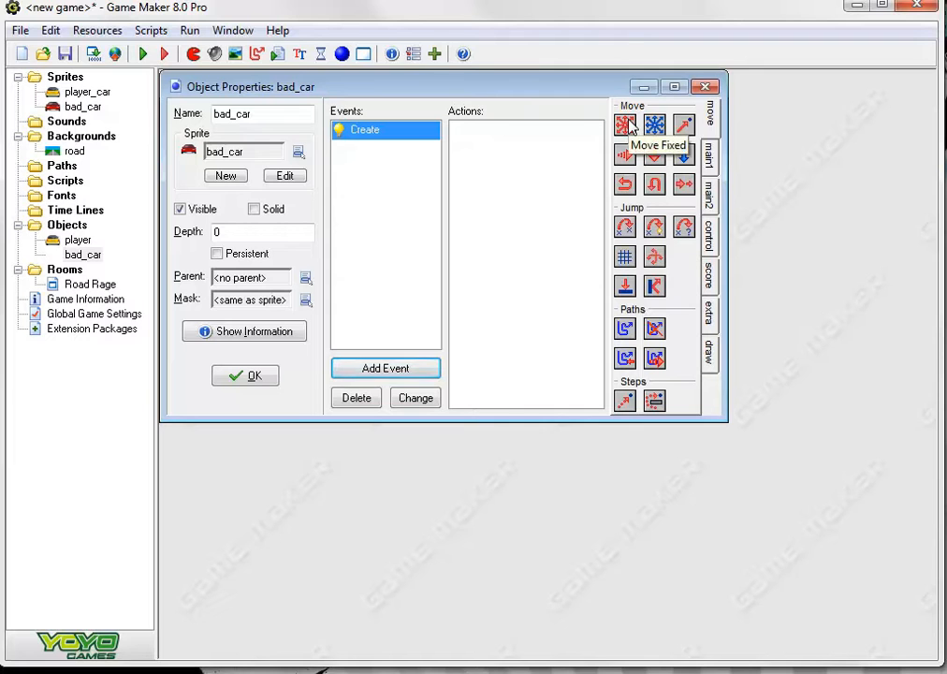
left_click_drag(625, 125, 522, 149)
left_click_drag(657, 318, 468, 105)
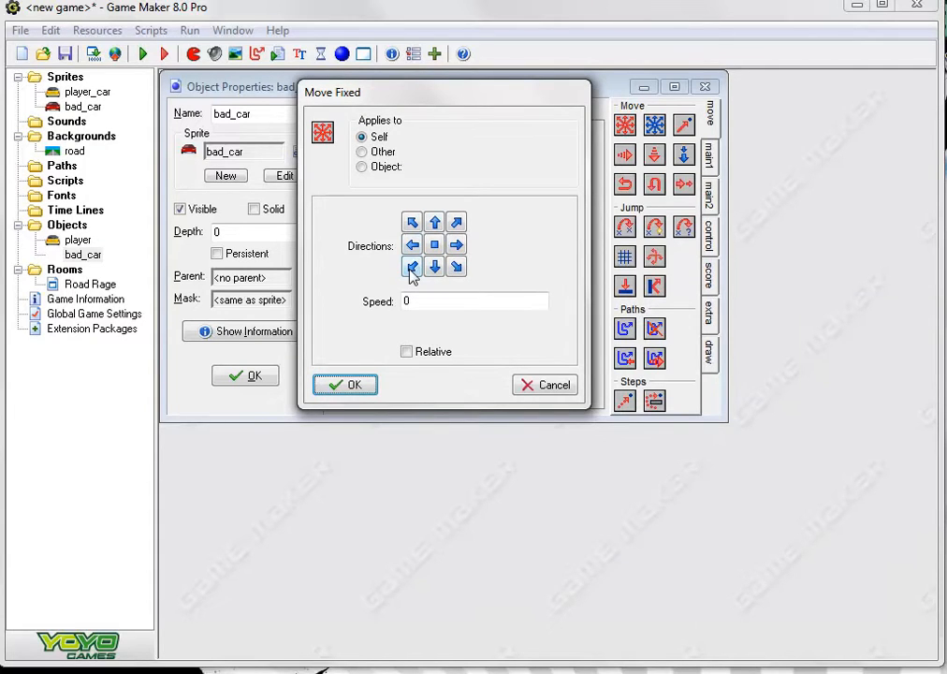
left_click(434, 222)
left_click(413, 267)
left_click(435, 267)
left_click(456, 267)
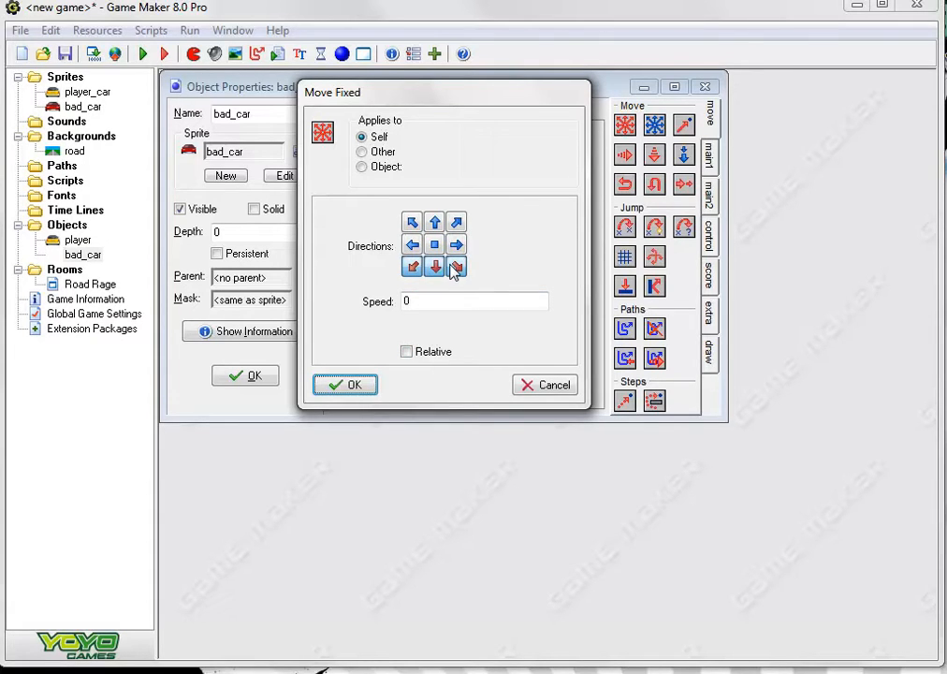
double_click(450, 302)
type("3")
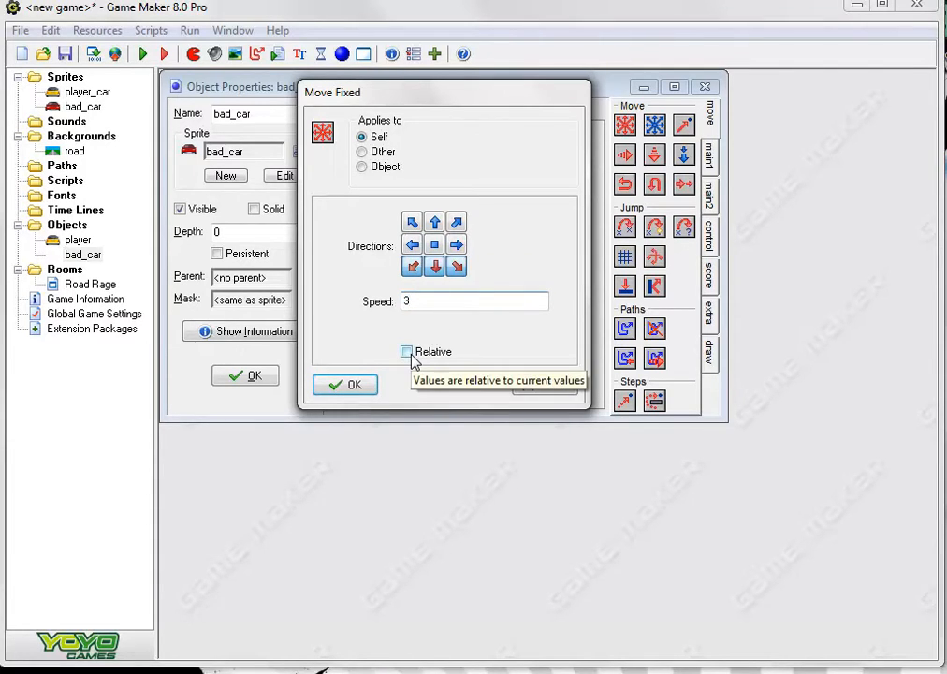
left_click(354, 388)
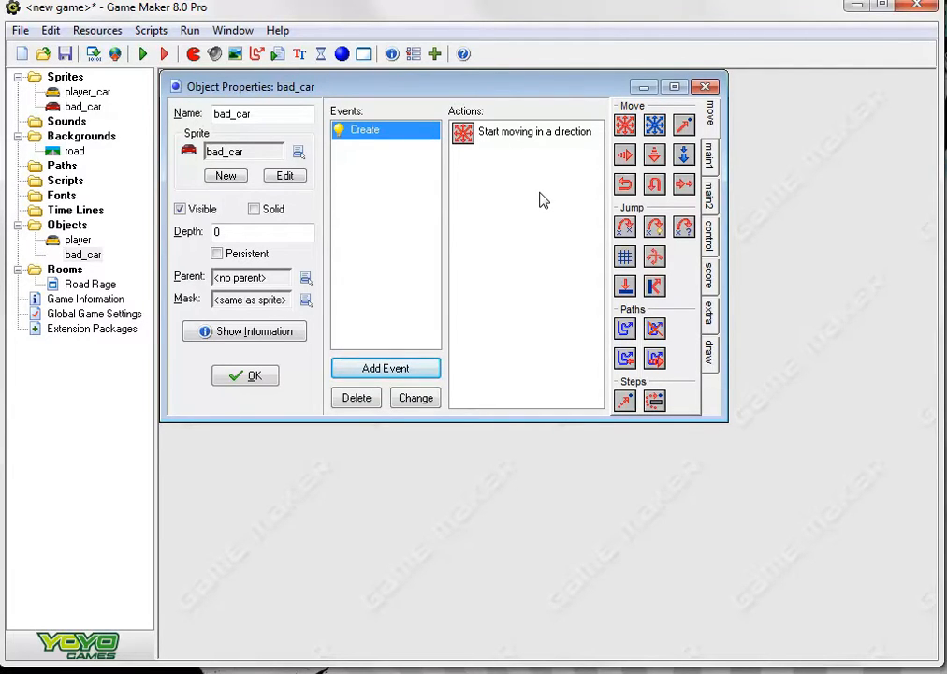
Add an Execute Code action to bad_car's Create event
left_click(710, 153)
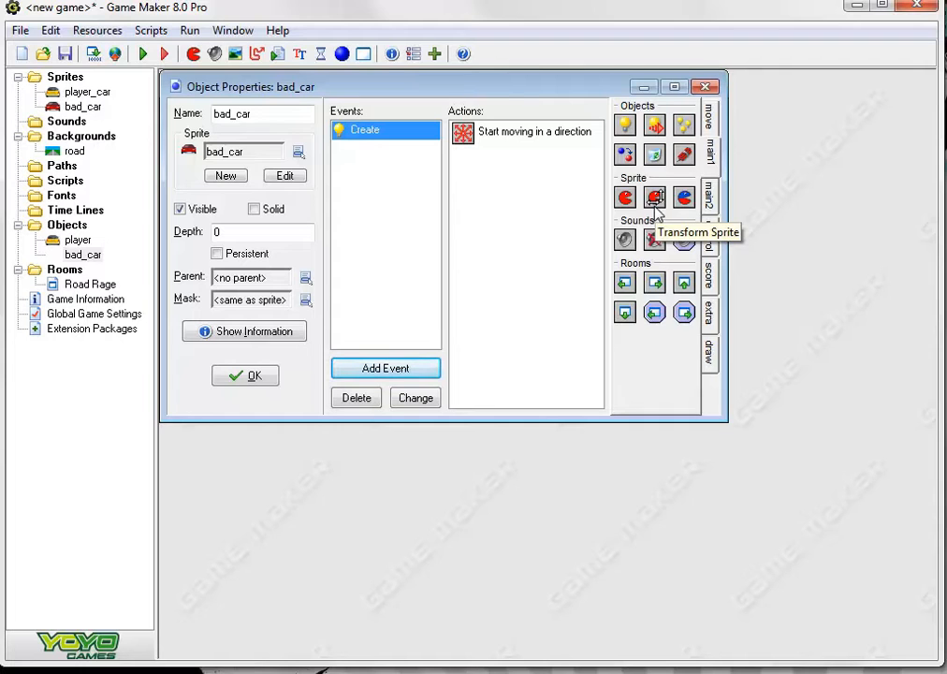
left_click(712, 191)
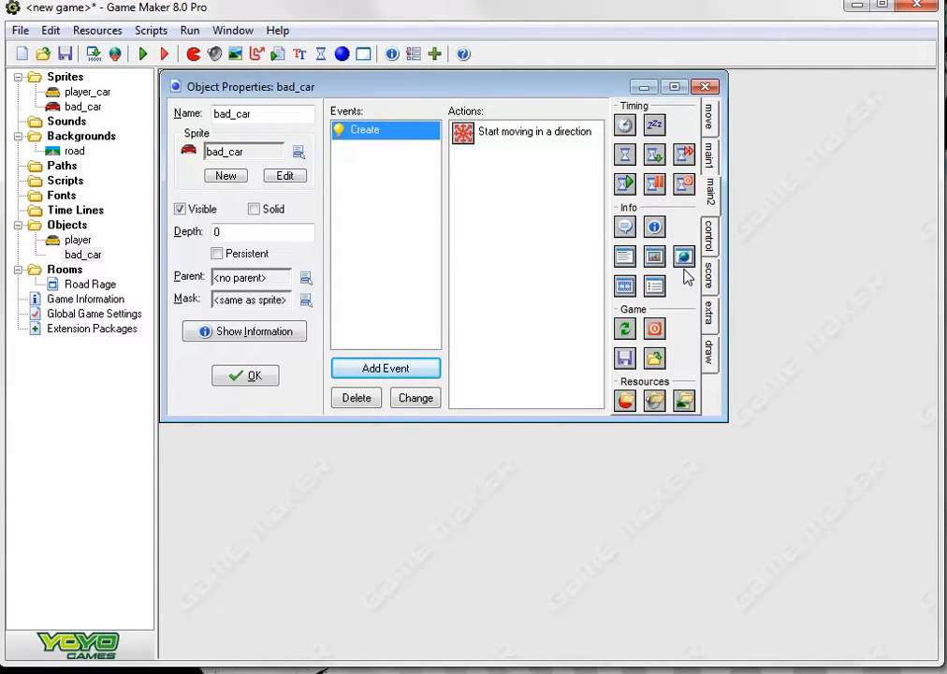
left_click(710, 245)
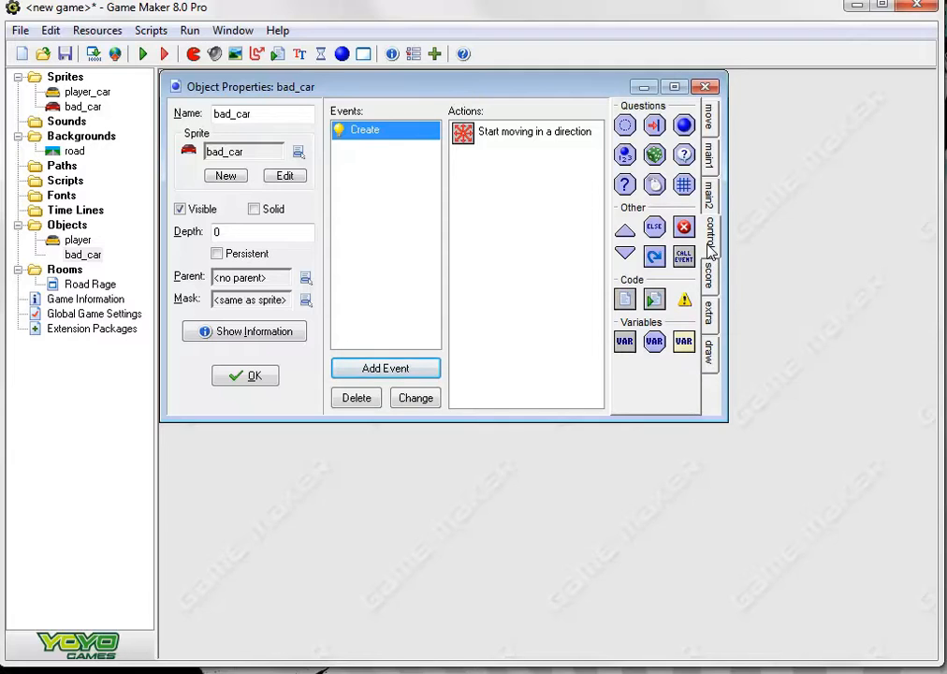
right_click(630, 298)
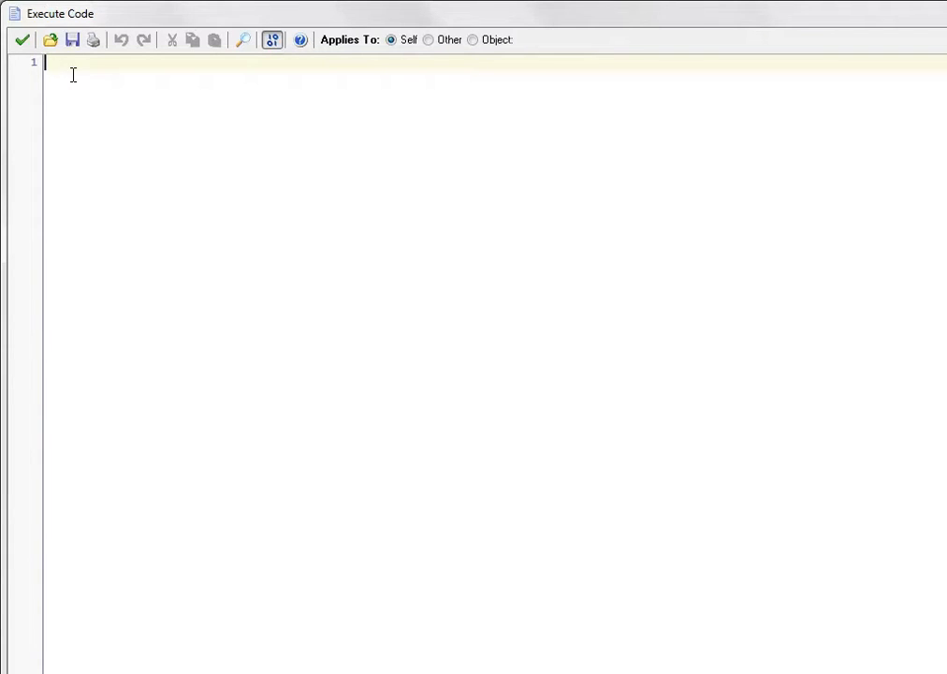
Write the first line of the Create event's code as image_xscale=-0.1
type("image")
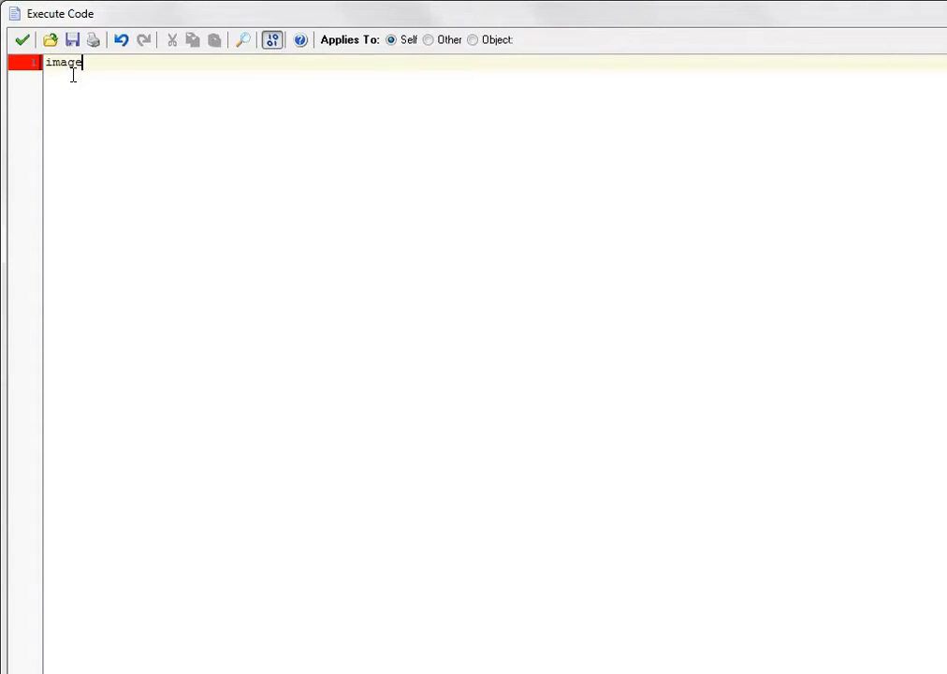
type("_")
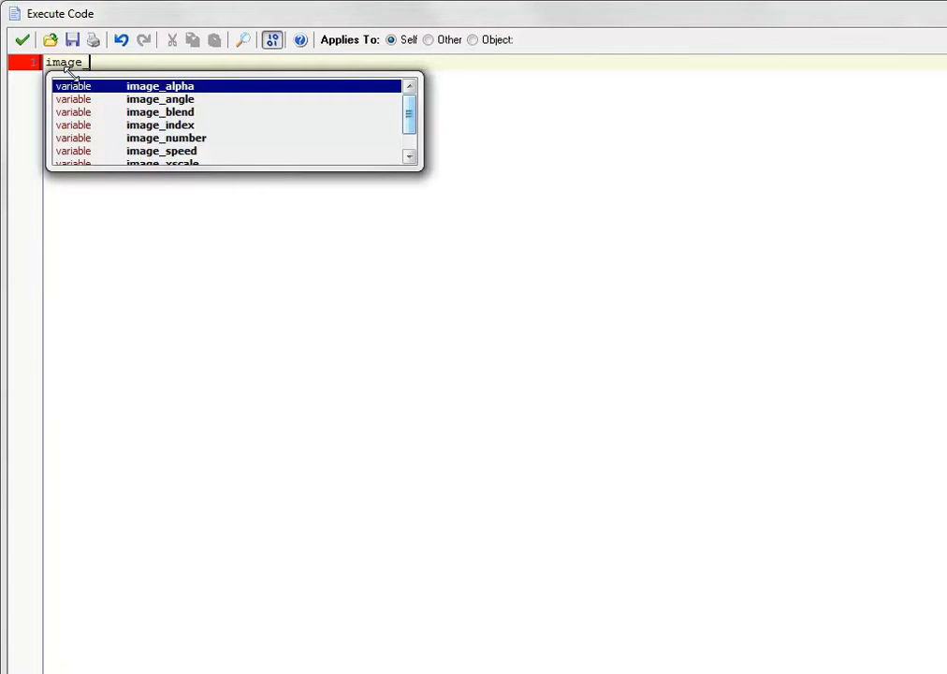
type("xscale")
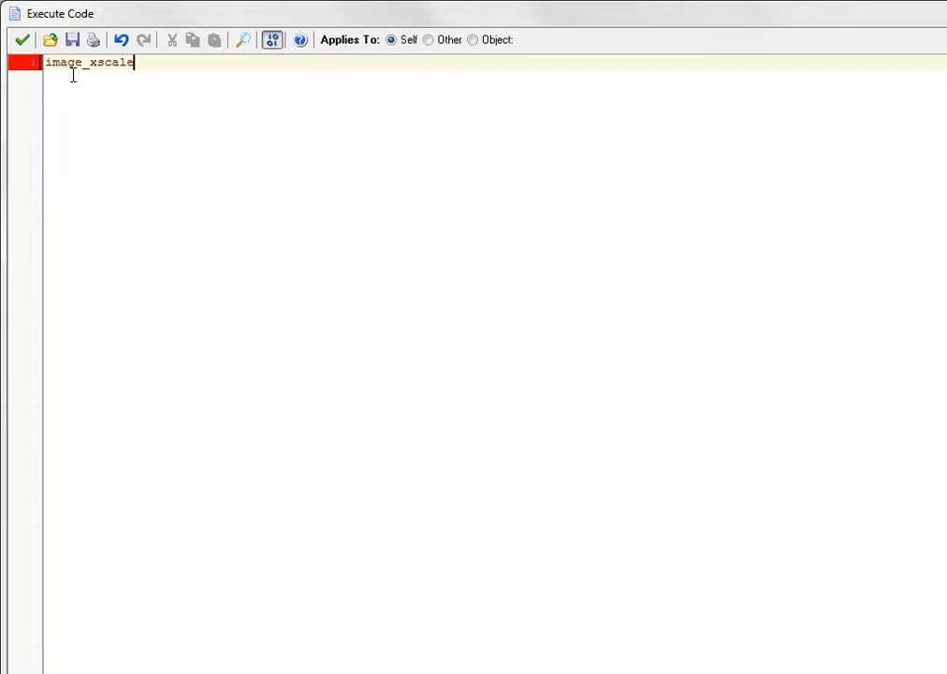
type("+")
type("=")
key("BackSpace")
key("BackSpace")
type("=-0.1")
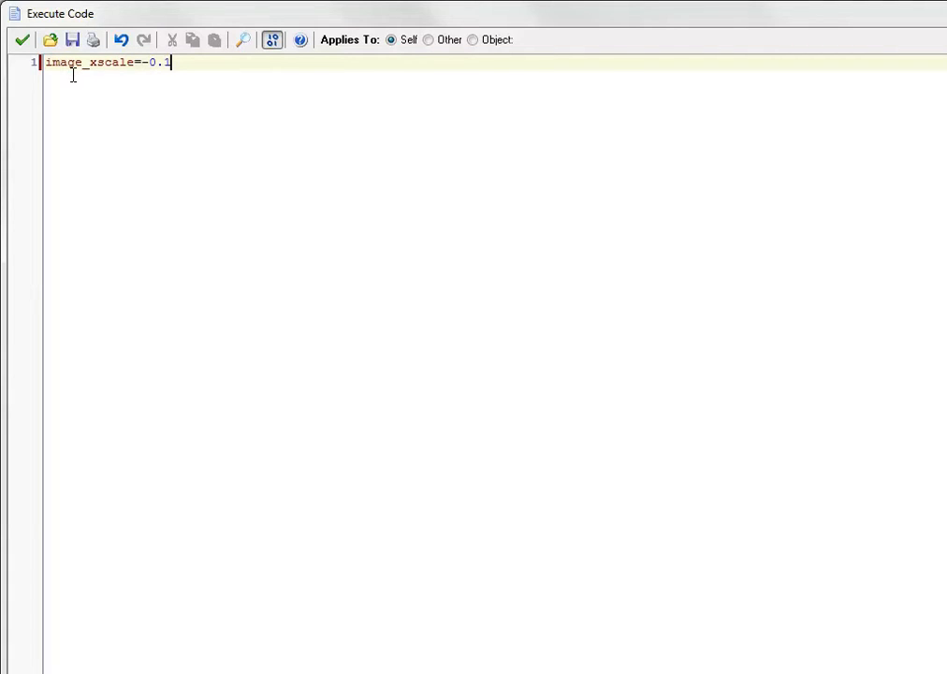
Add a second line image_yscale=-0.1 to the Create code and accept the script
key("Return")
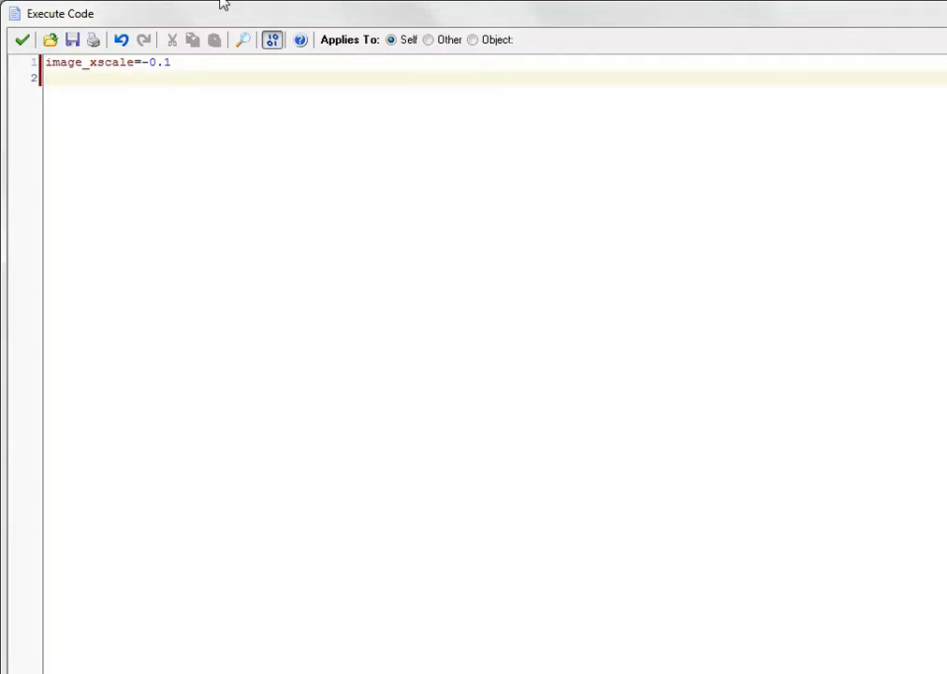
type("image")
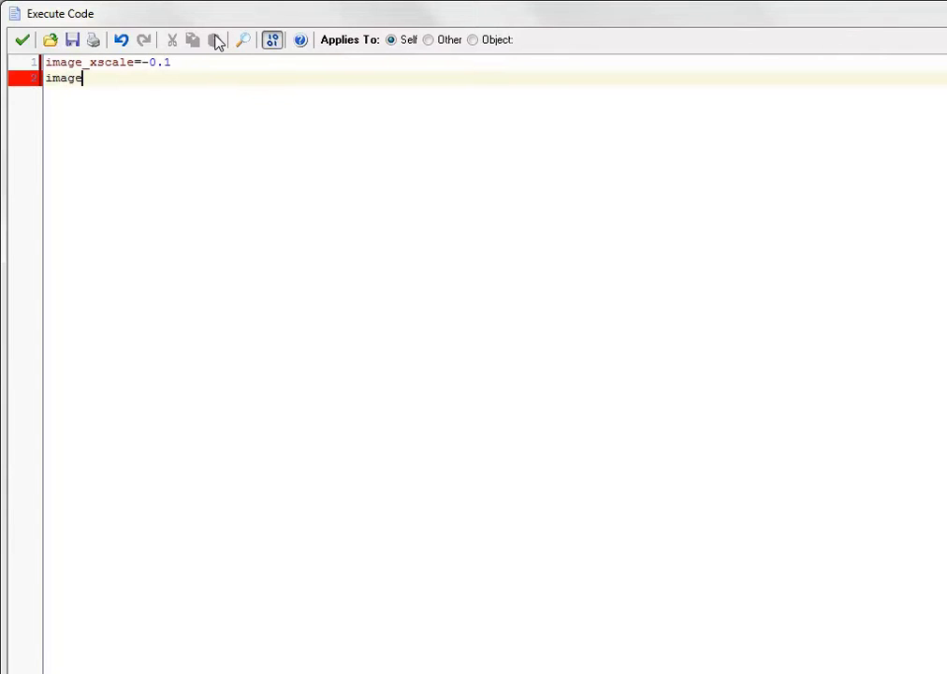
type("_")
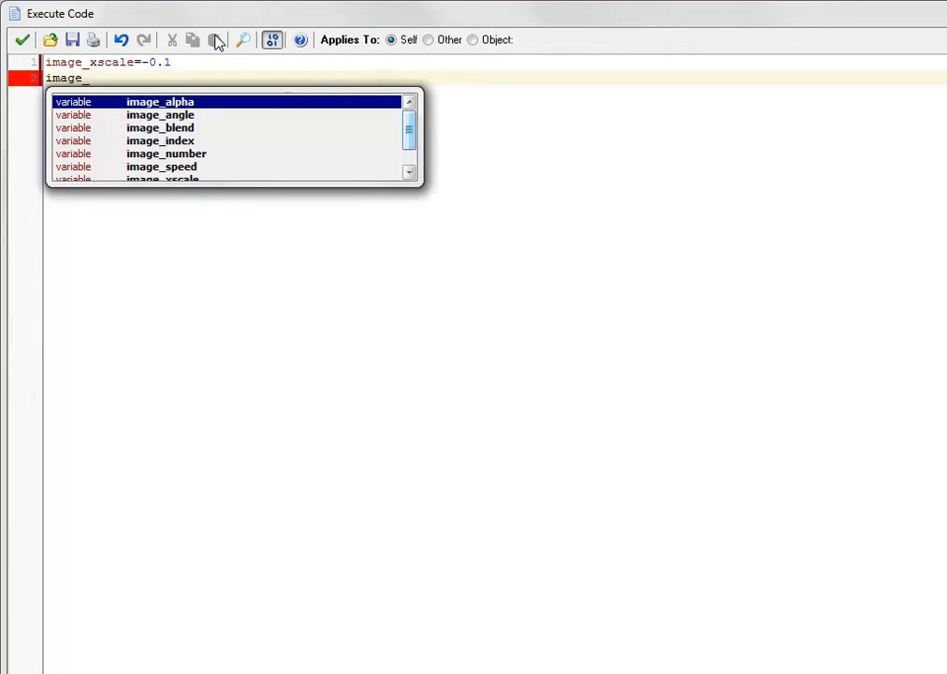
type("y")
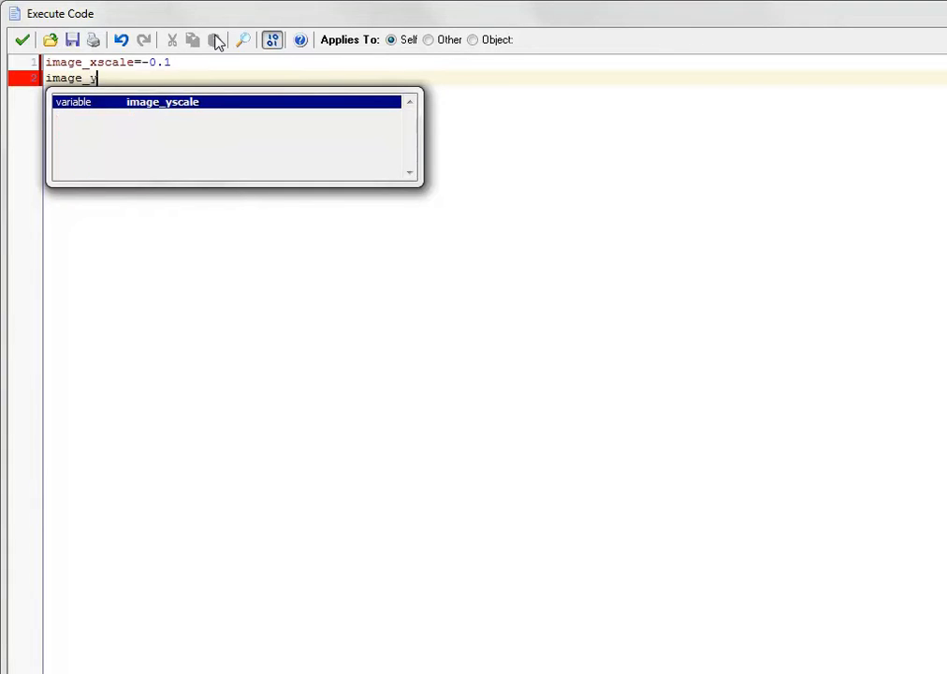
type("sca")
key("Return")
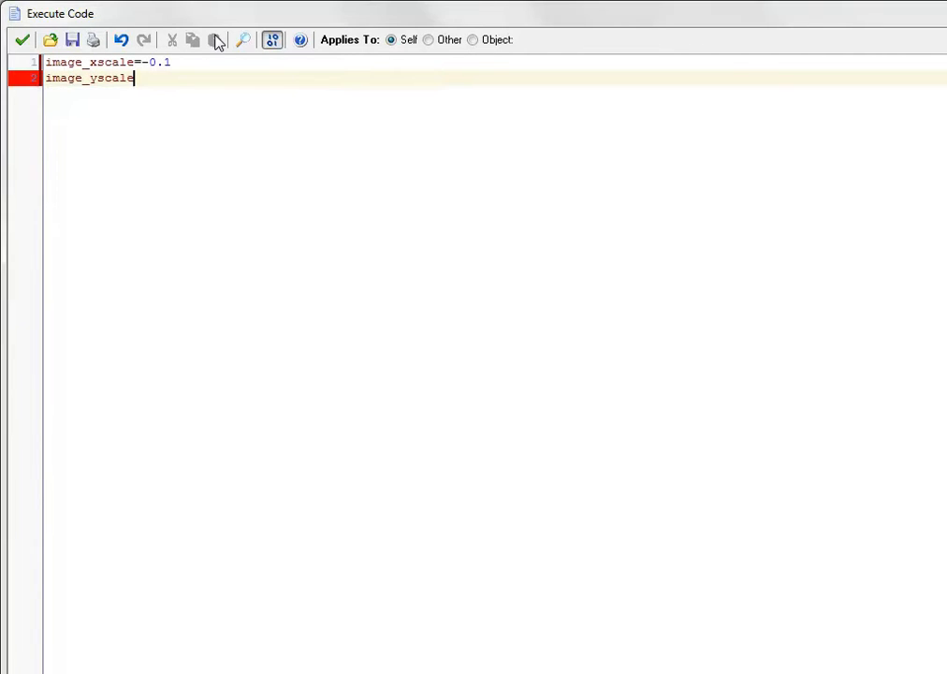
type("=-0.1")
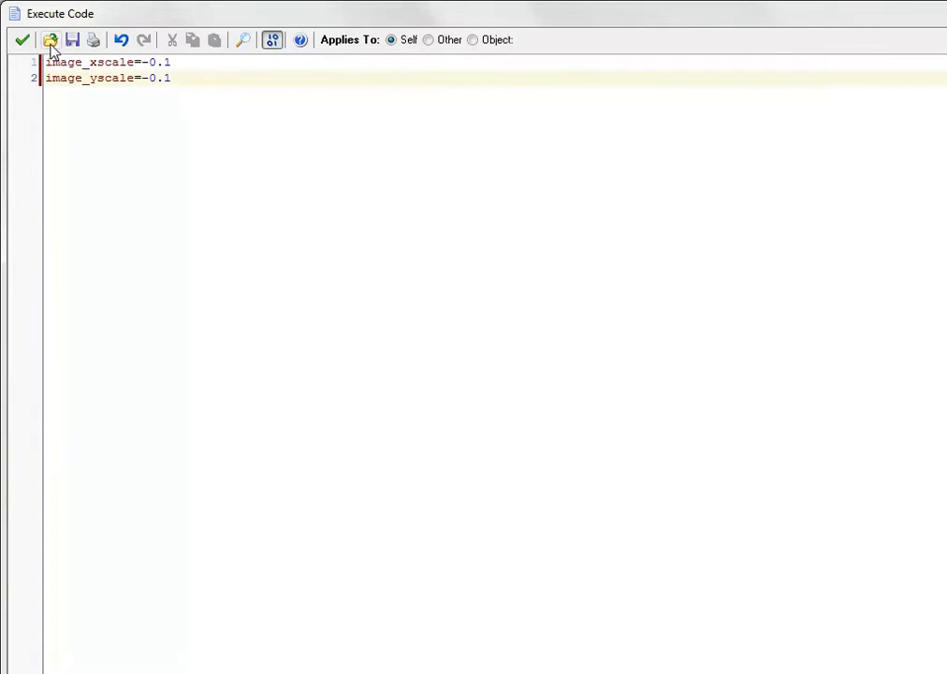
left_click(19, 42)
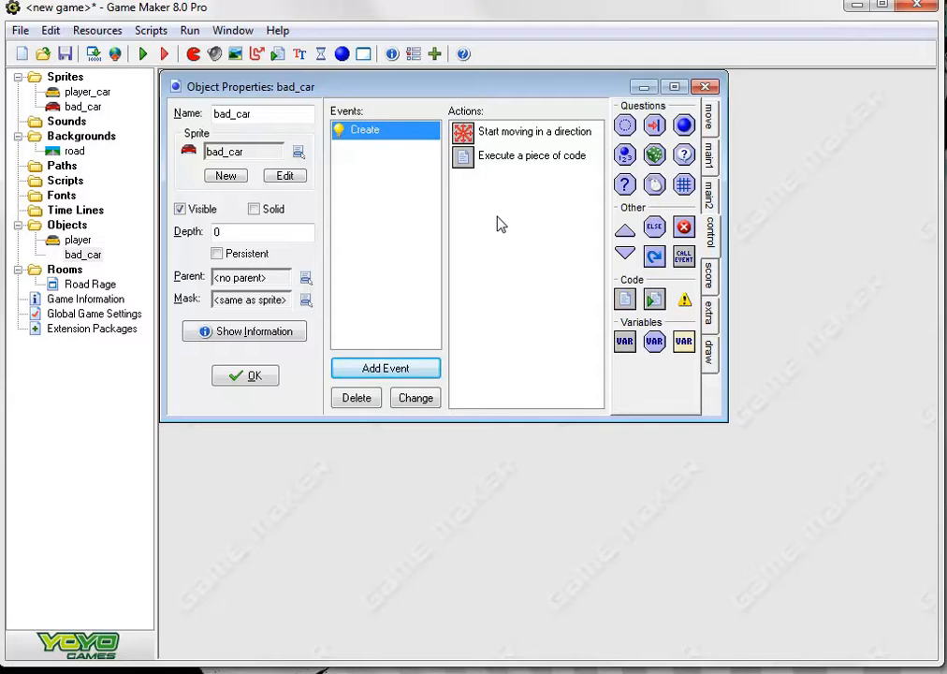
Add a normal Step event to bad_car and place an Execute Code action in it
left_click(366, 371)
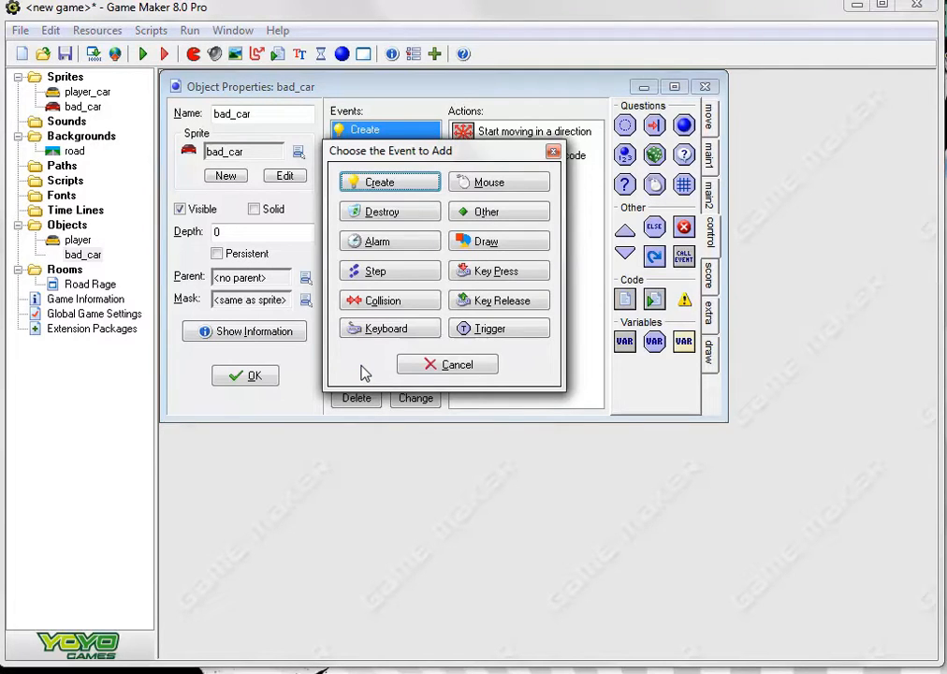
left_click(379, 277)
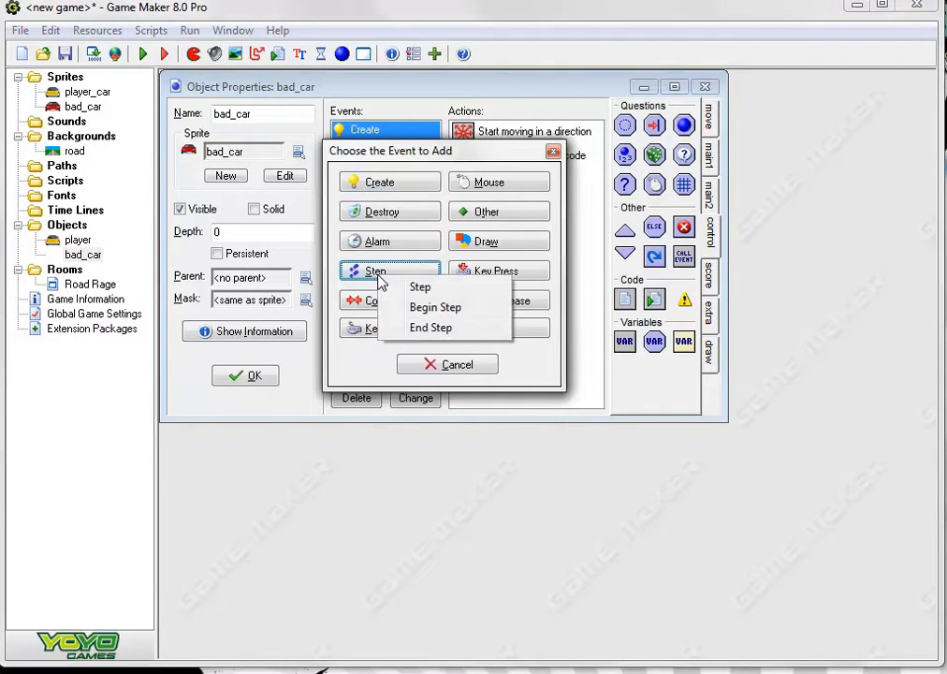
left_click(431, 296)
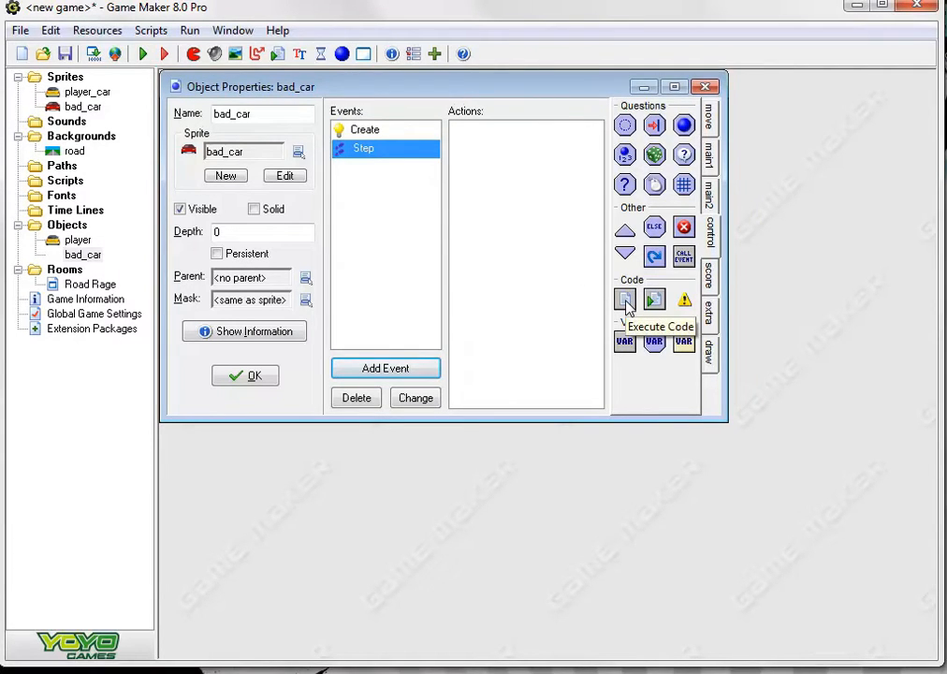
left_click_drag(625, 300, 524, 259)
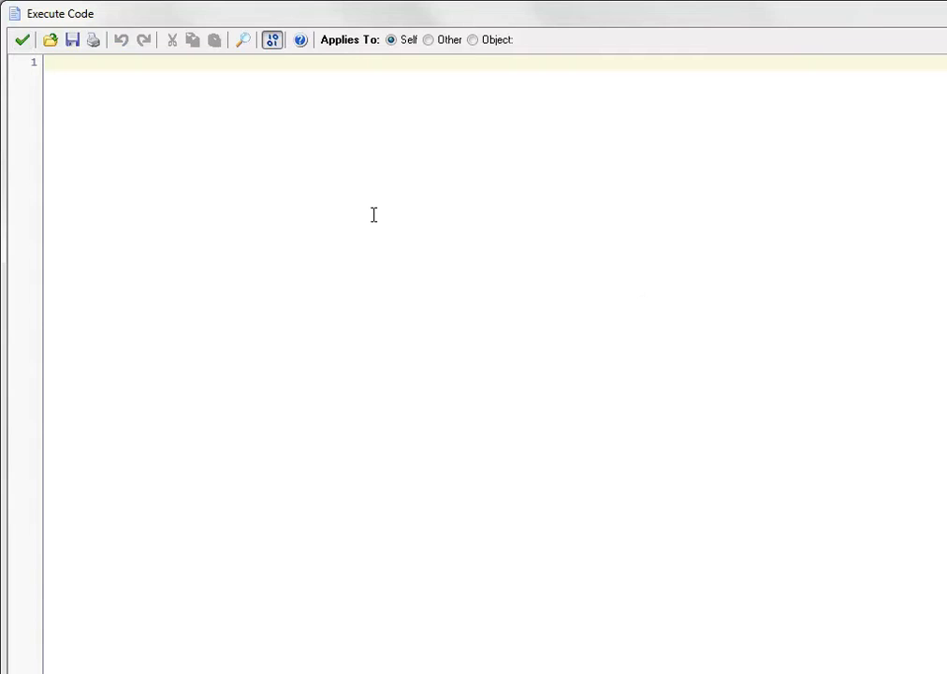
Write the first line of the Step event's code as image_xscale+=0.025
type("image")
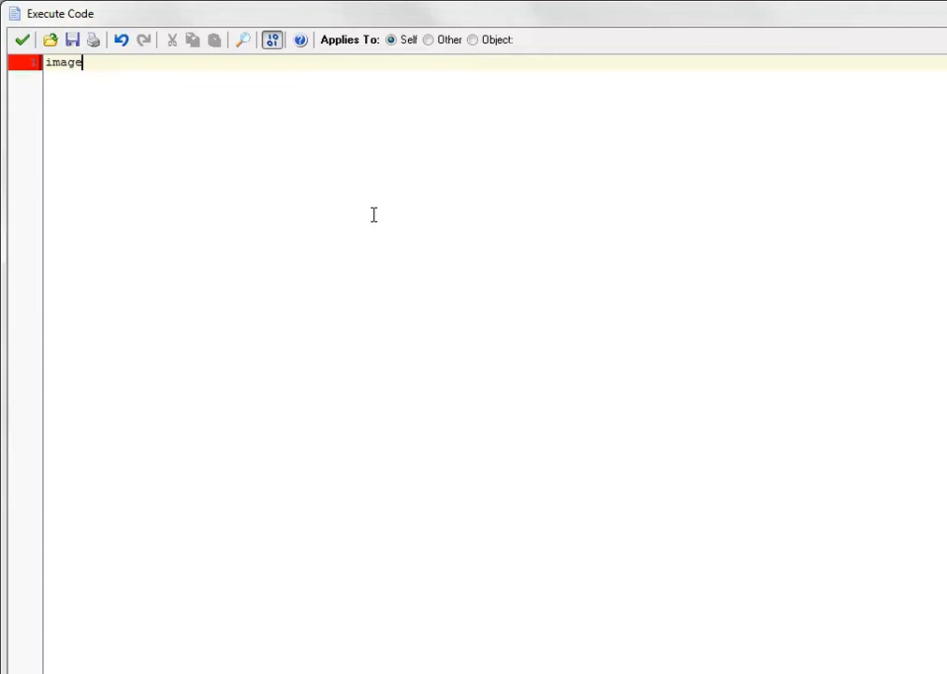
type("_")
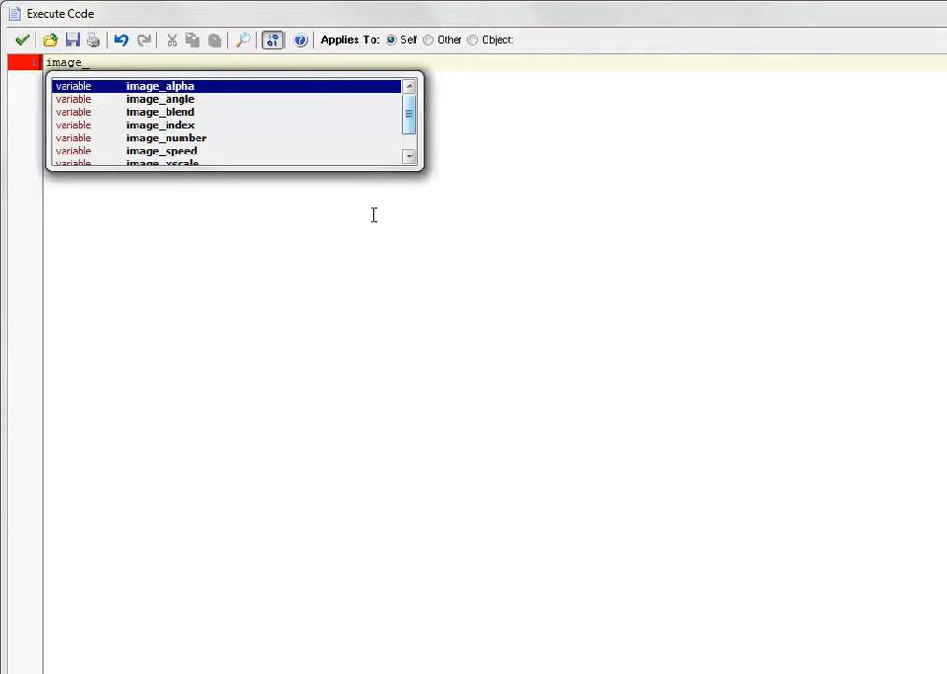
type("xscale")
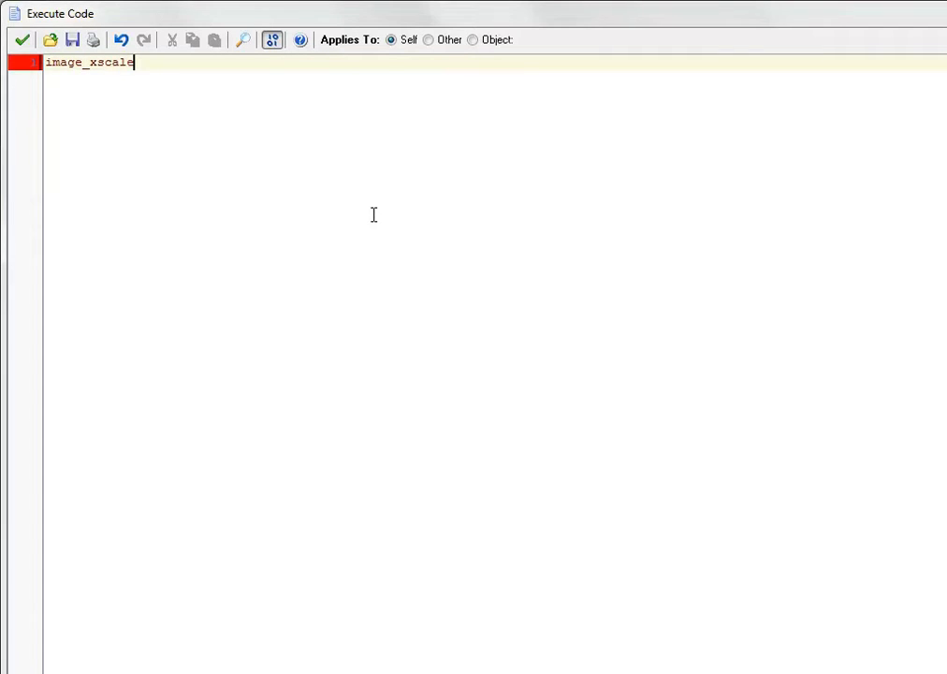
type("+=")
type("0.")
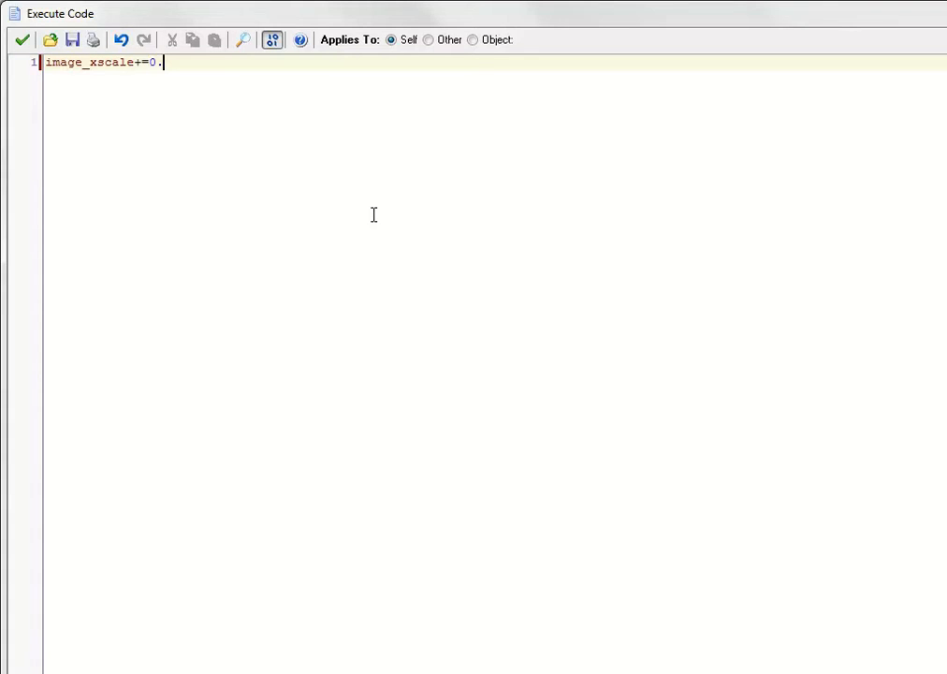
type("025")
Add a second line image_yscale+=0.025 to the Step code and accept the script
key("Return")
type("i")
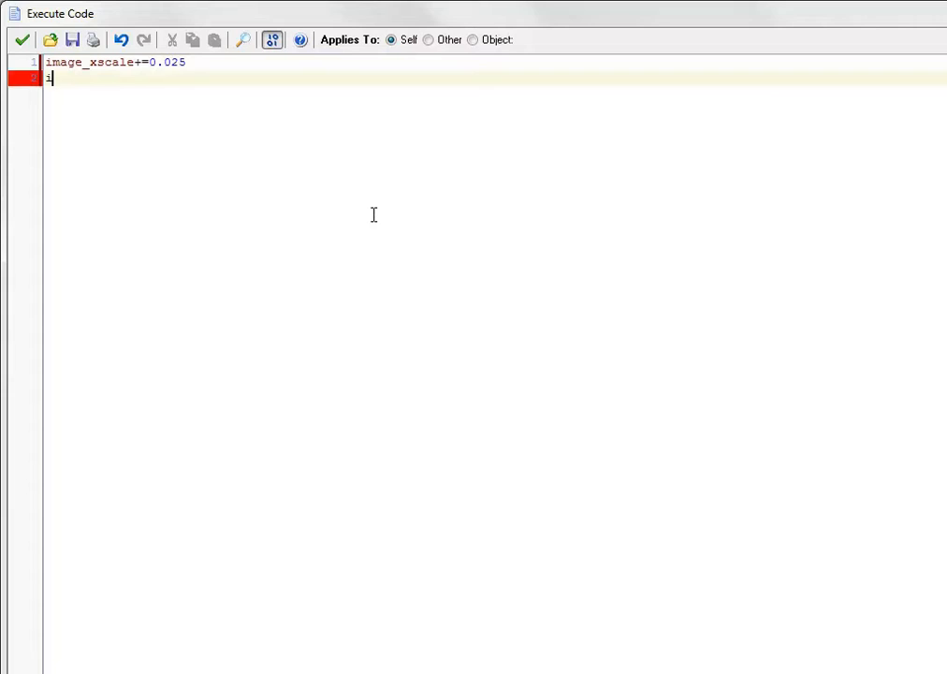
type("mage_y")
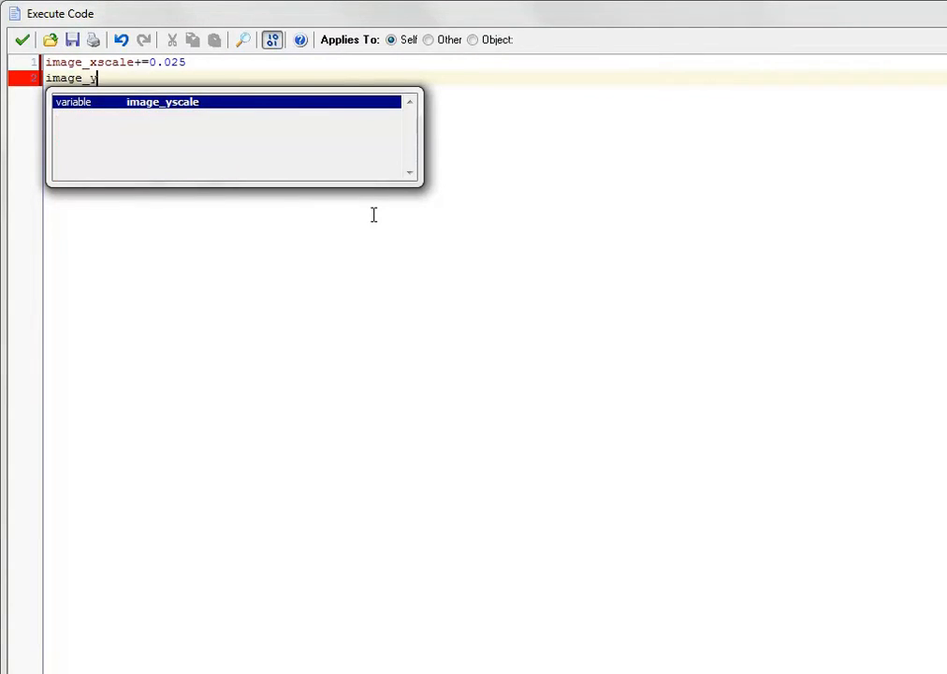
type("scale")
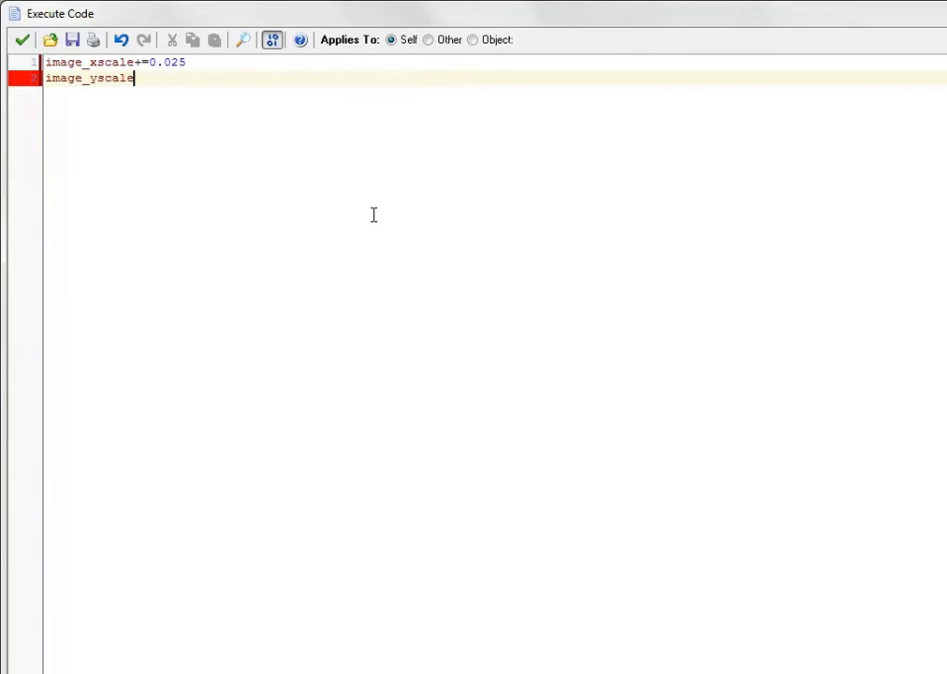
type("+=0")
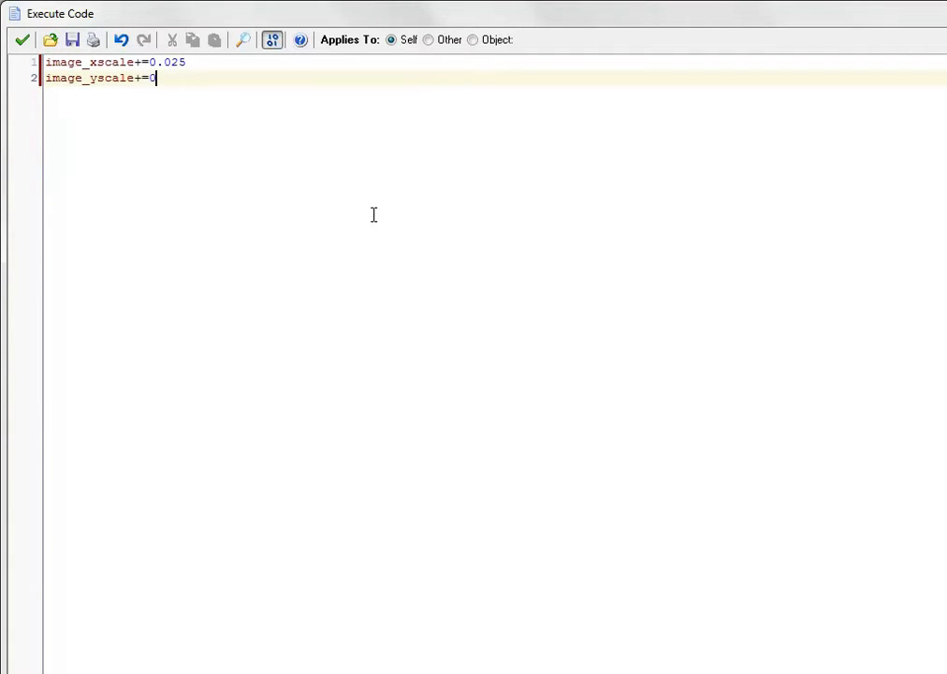
type(".025")
left_click(23, 39)
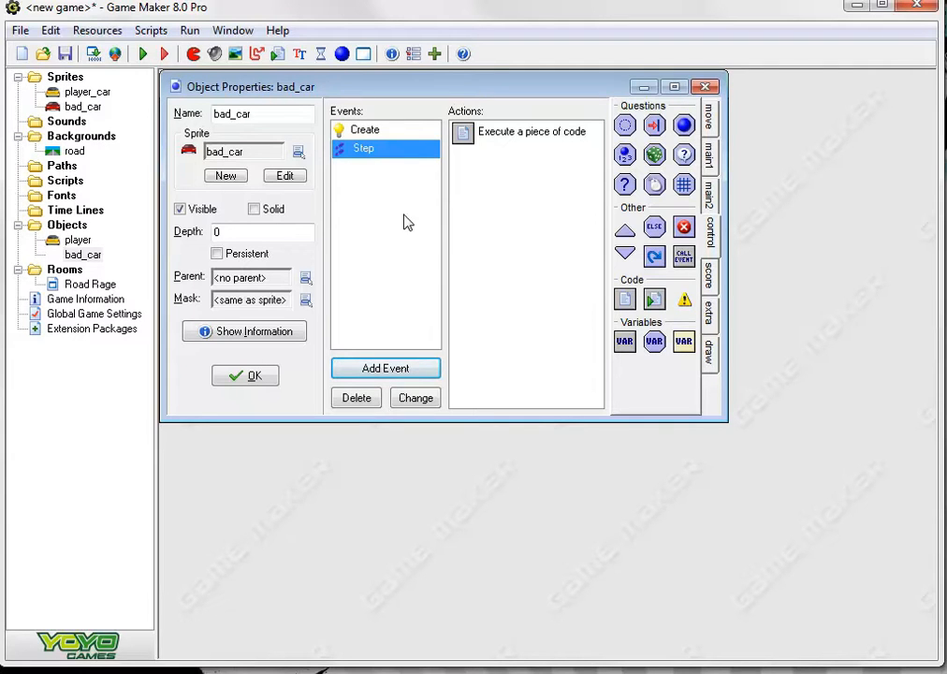
Add a collision event with player to bad_car, containing a Destroy Instance action applied to Other
left_click(412, 372)
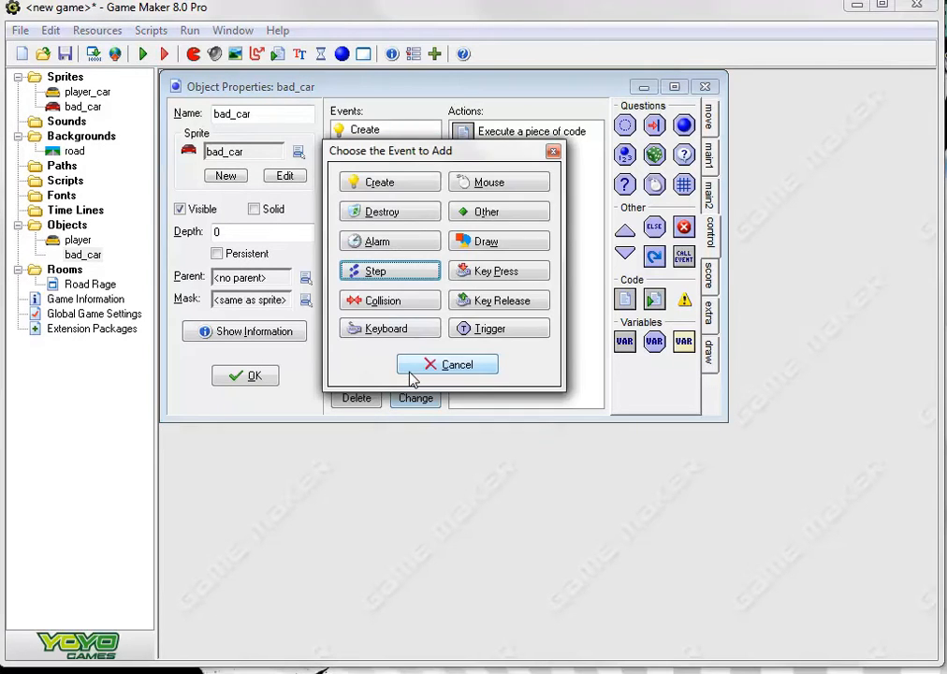
left_click(388, 301)
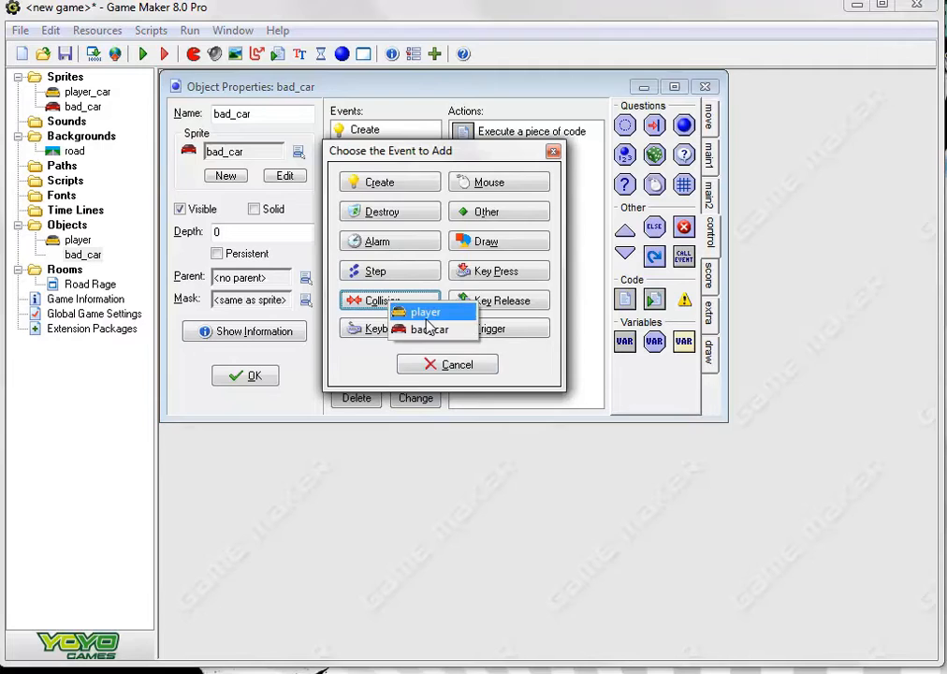
left_click(423, 312)
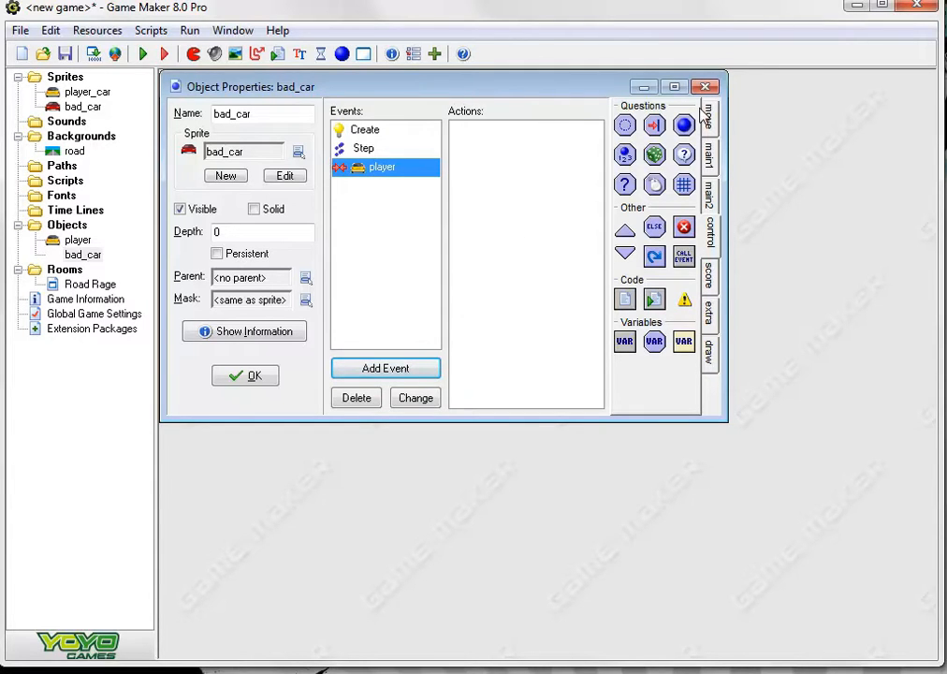
left_click(708, 166)
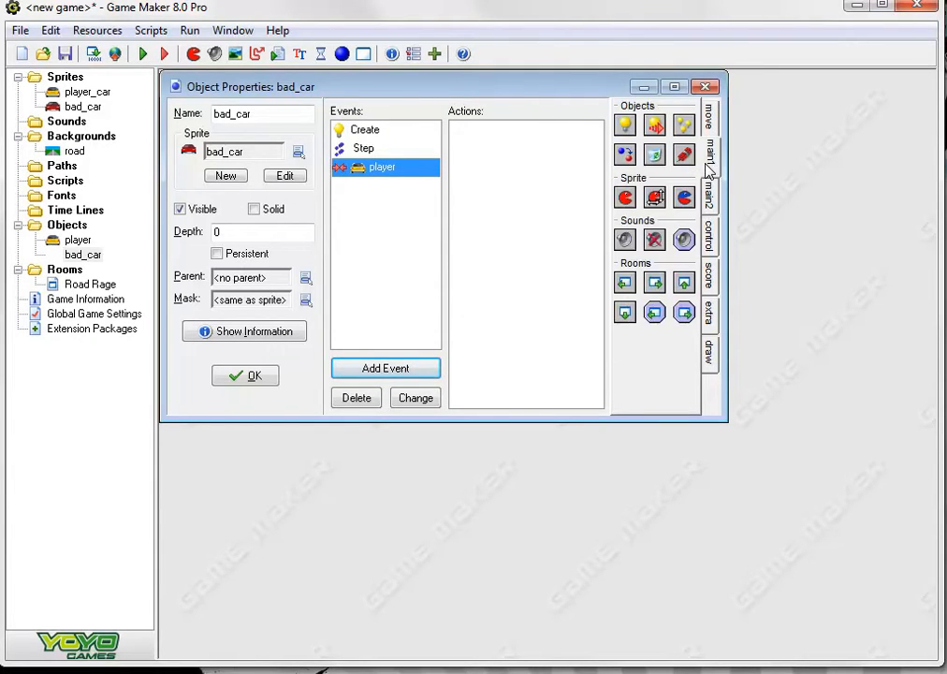
double_click(655, 155)
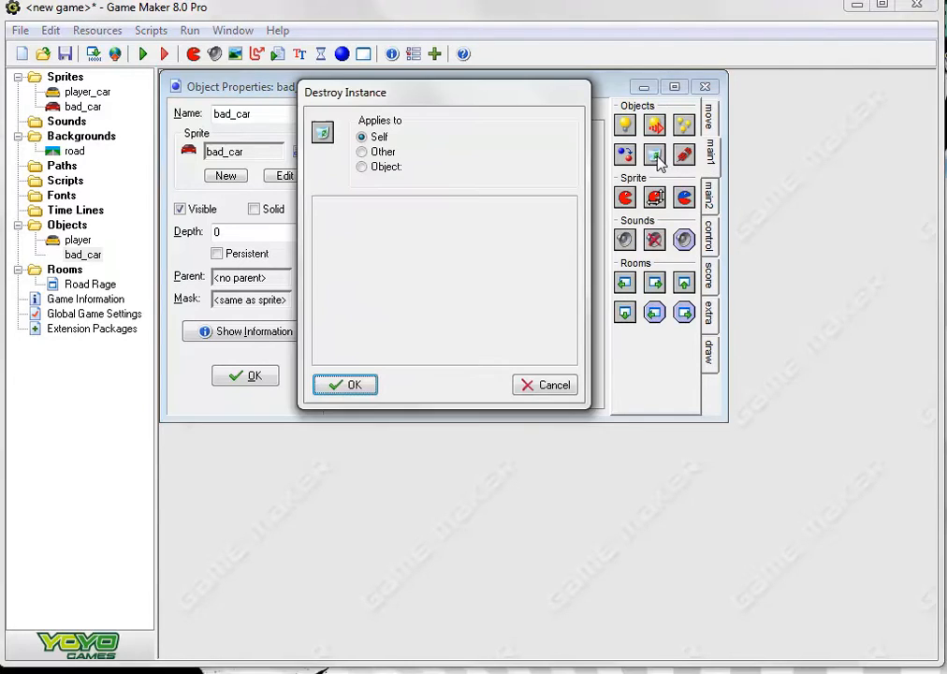
left_click(362, 153)
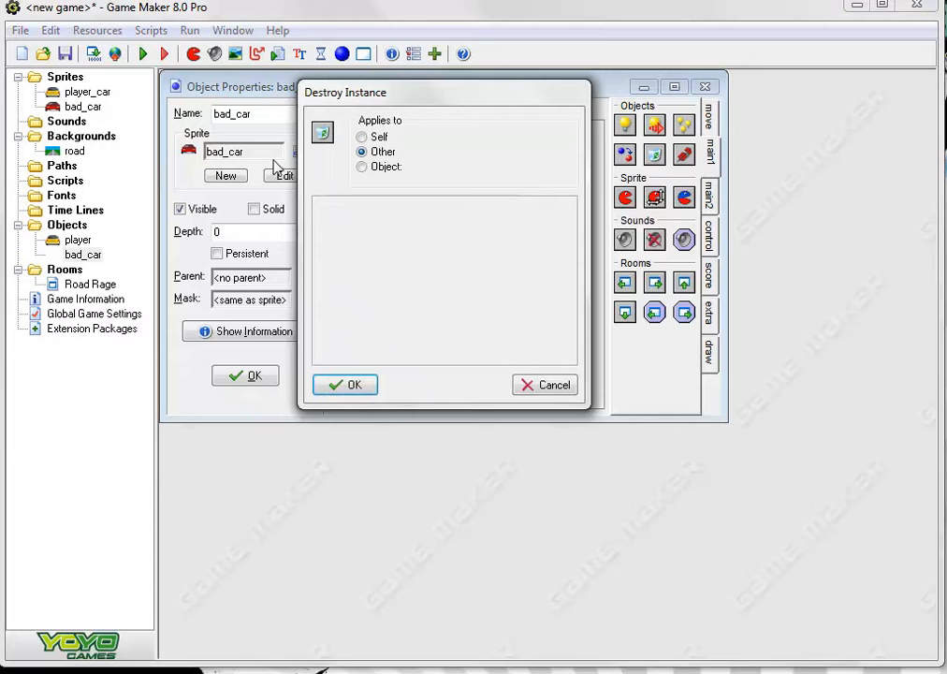
left_click(363, 386)
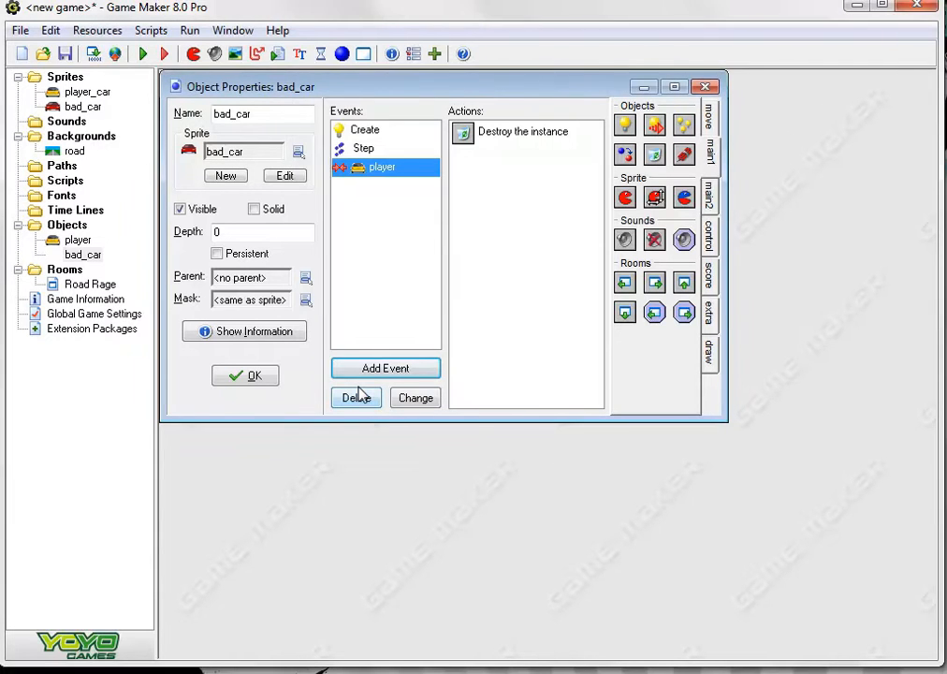
double_click(462, 134)
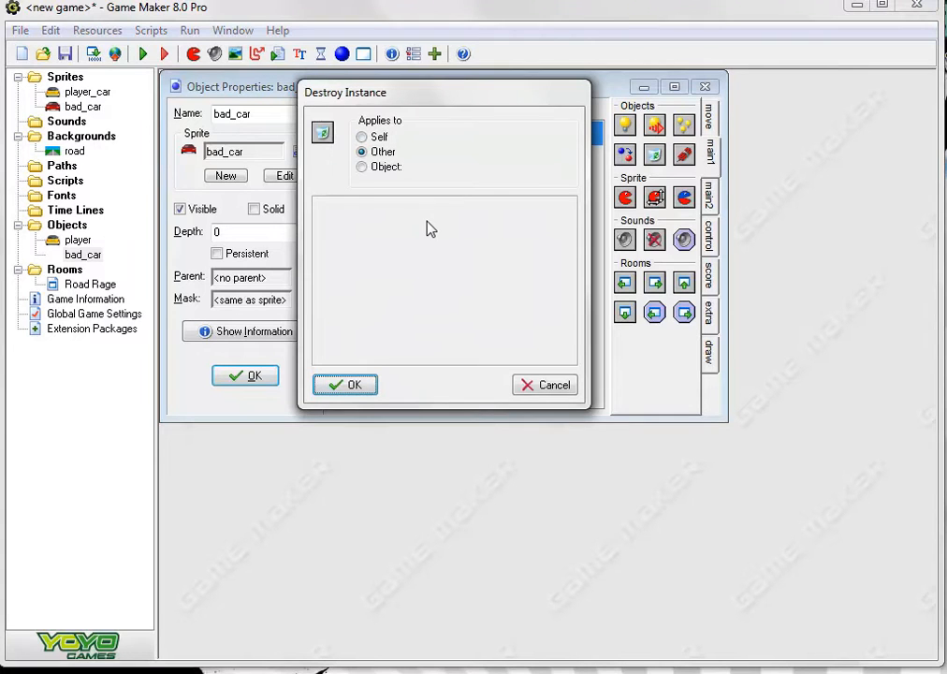
left_click(363, 168)
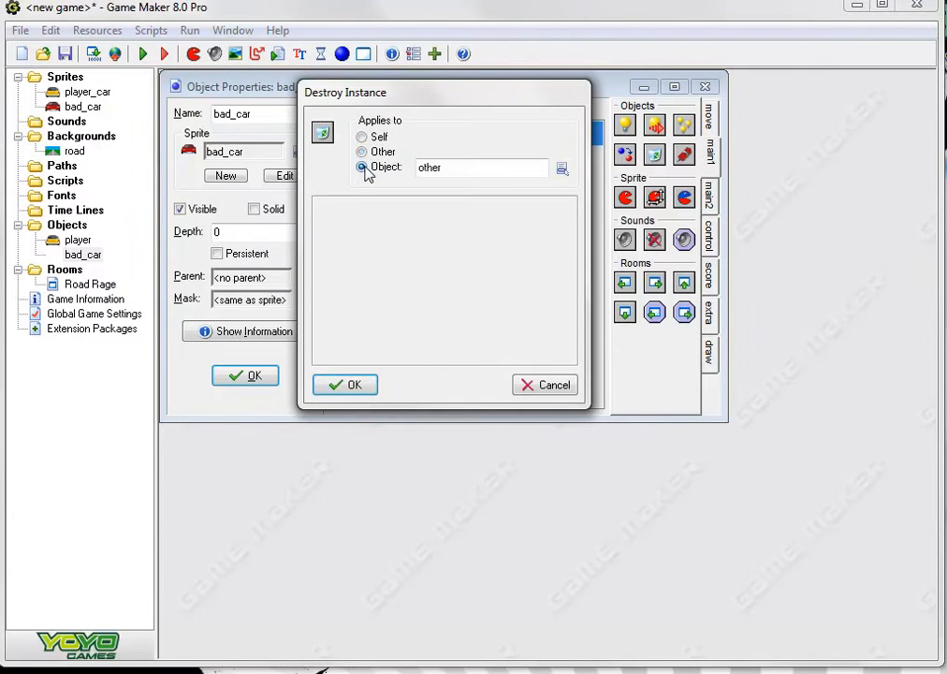
left_click(561, 168)
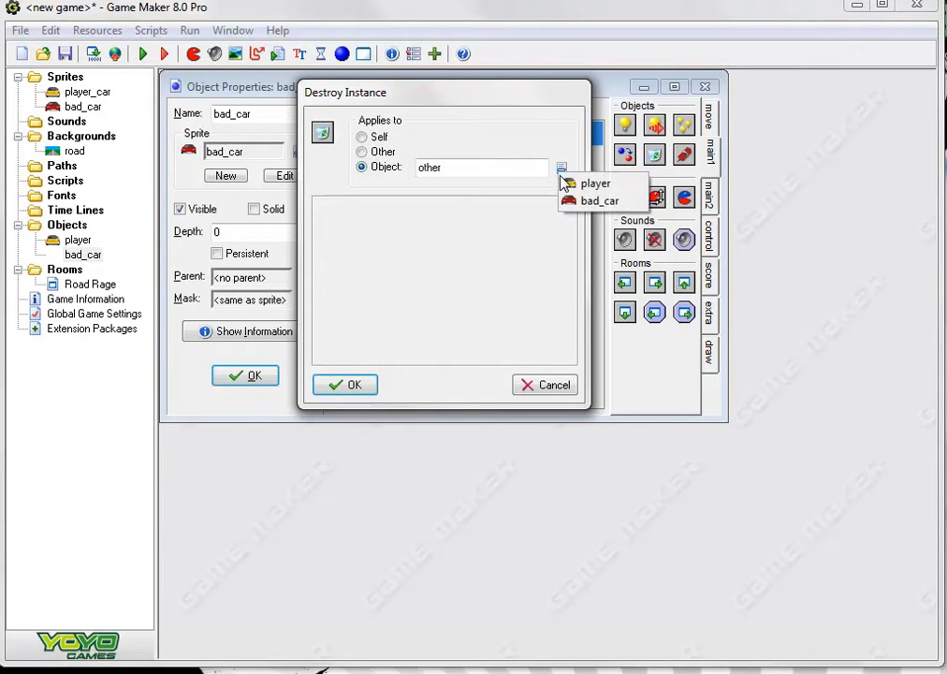
left_click(362, 152)
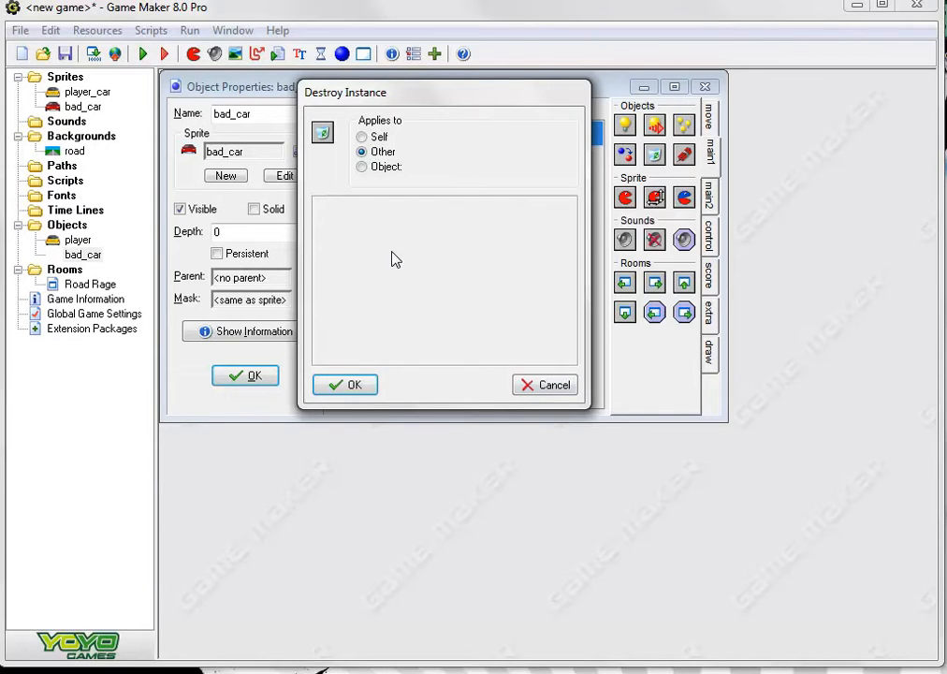
left_click(357, 385)
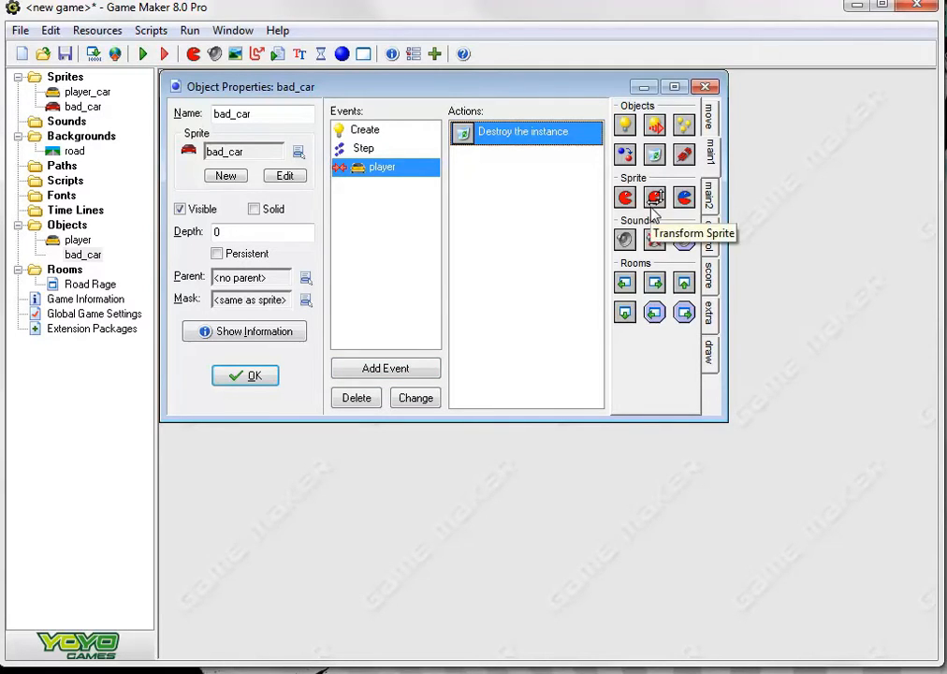
Add a 1000-millisecond Sleep action and a Display Message action reading "You Lose!" to bad_car's player collision event
left_click(712, 198)
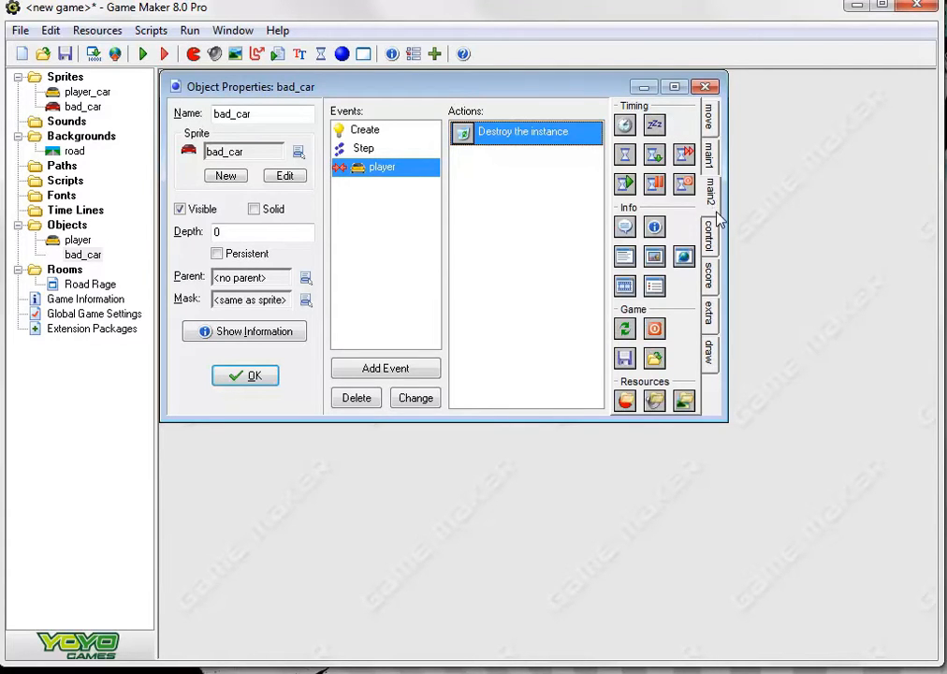
double_click(655, 127)
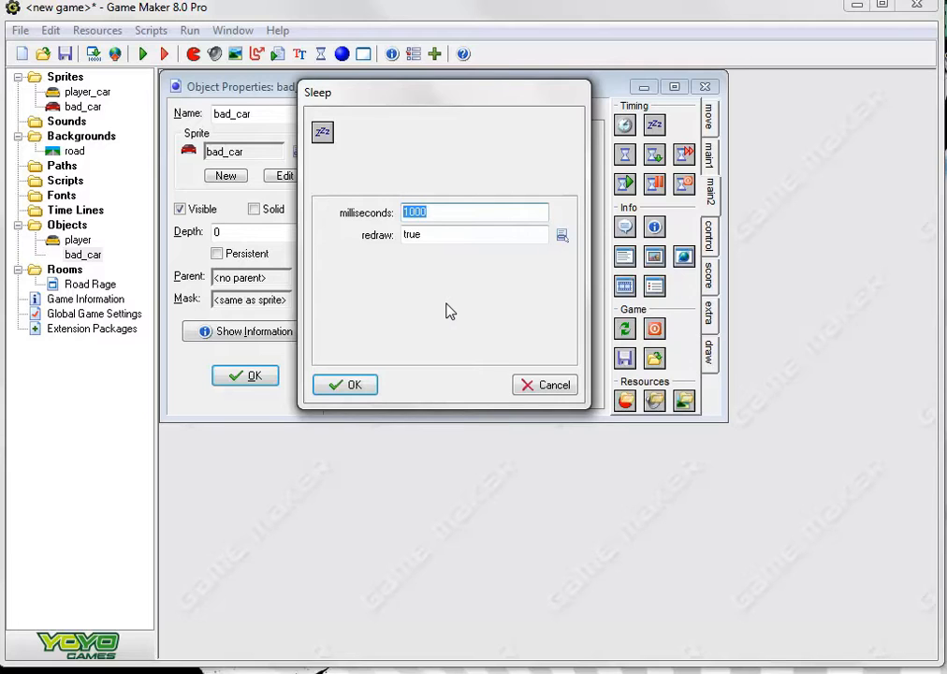
left_click(354, 385)
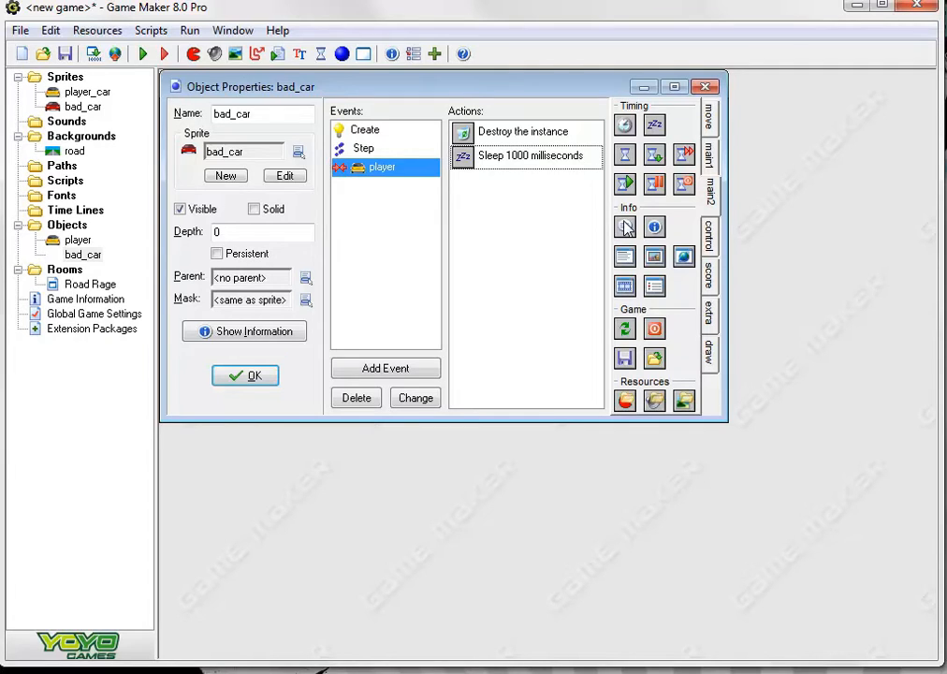
left_click_drag(625, 228, 557, 269)
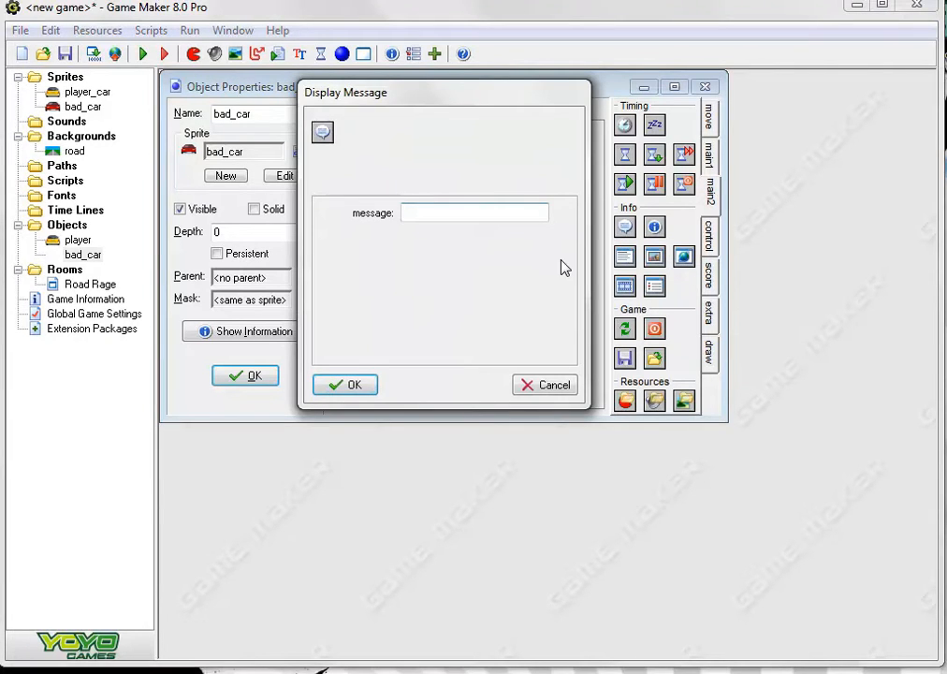
type("You Lose!")
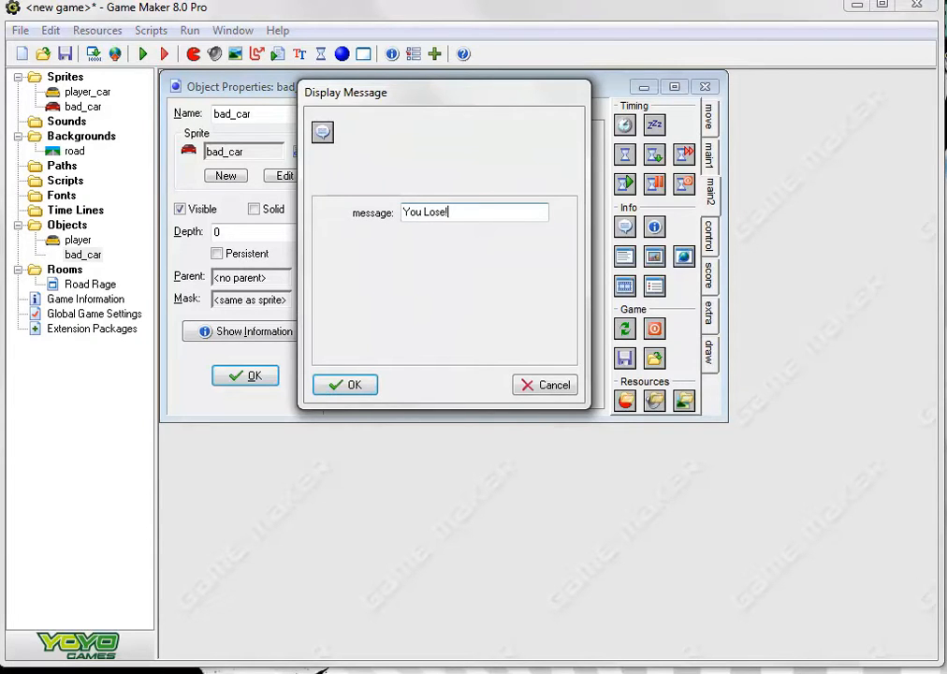
left_click(335, 385)
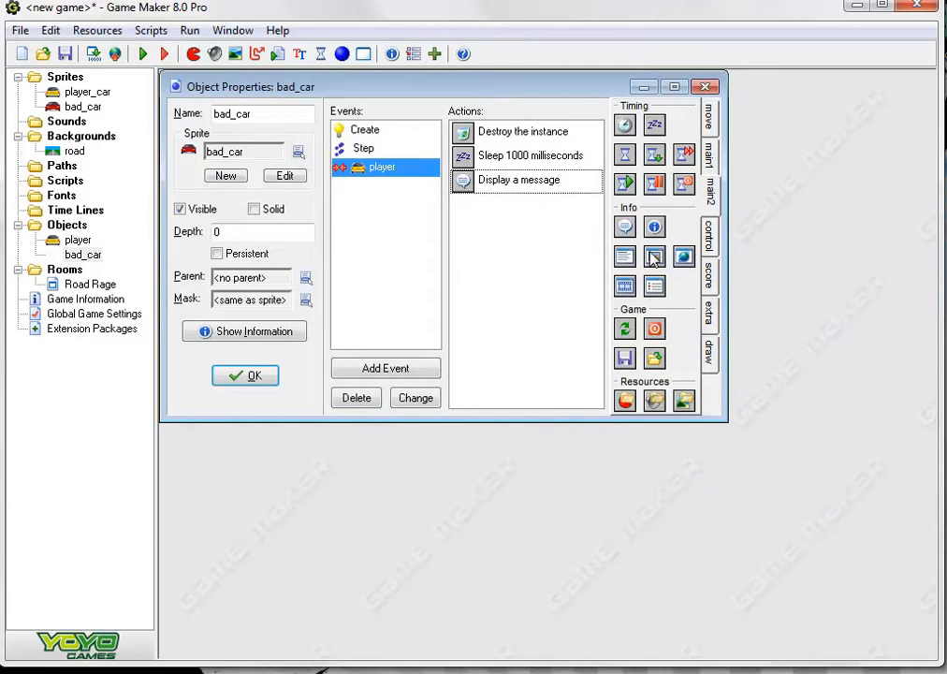
Add a Show Highscore action to the player collision event with its font set to Arial, Narrow style, size 10
left_click(711, 282)
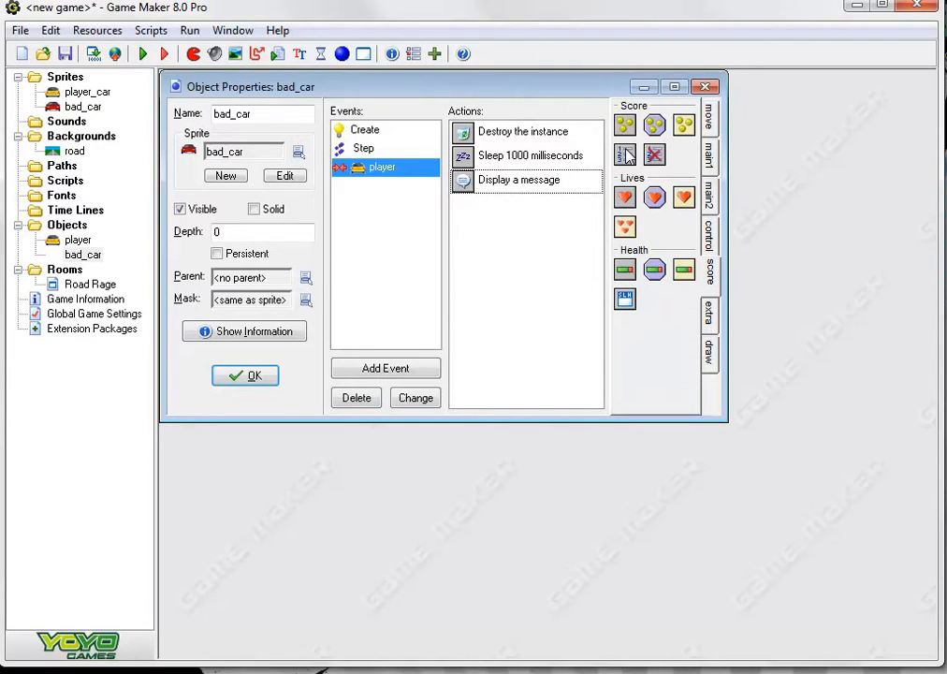
left_click_drag(625, 153, 561, 225)
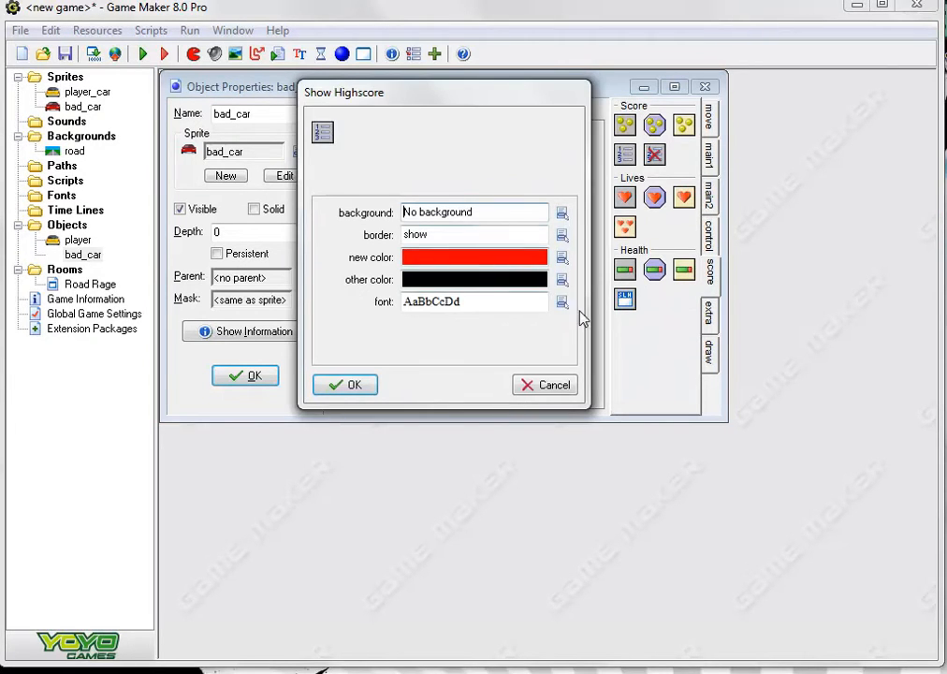
left_click(561, 302)
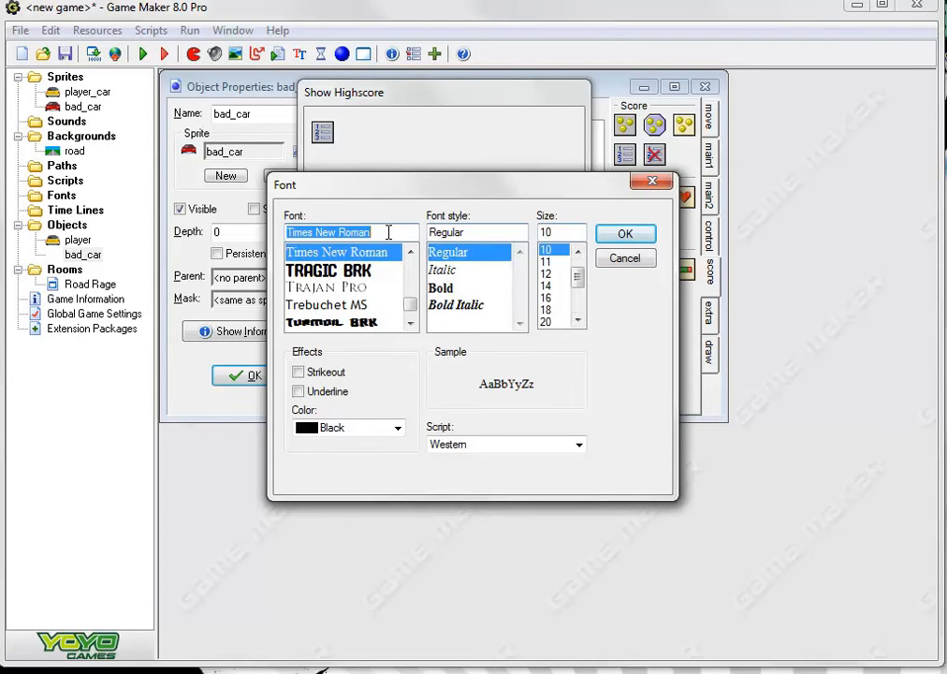
type("arial")
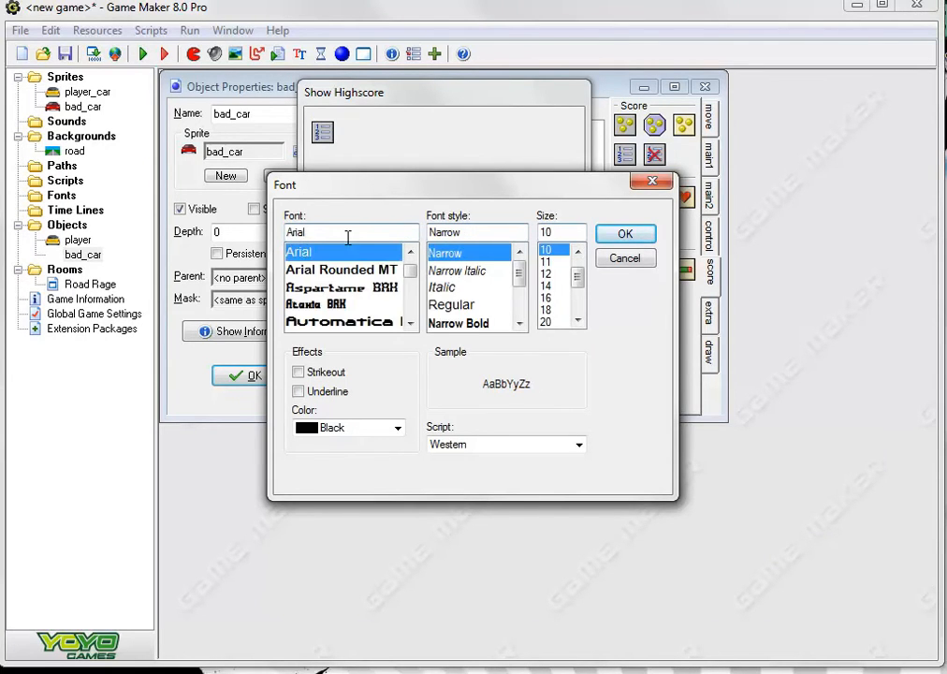
left_click(380, 252)
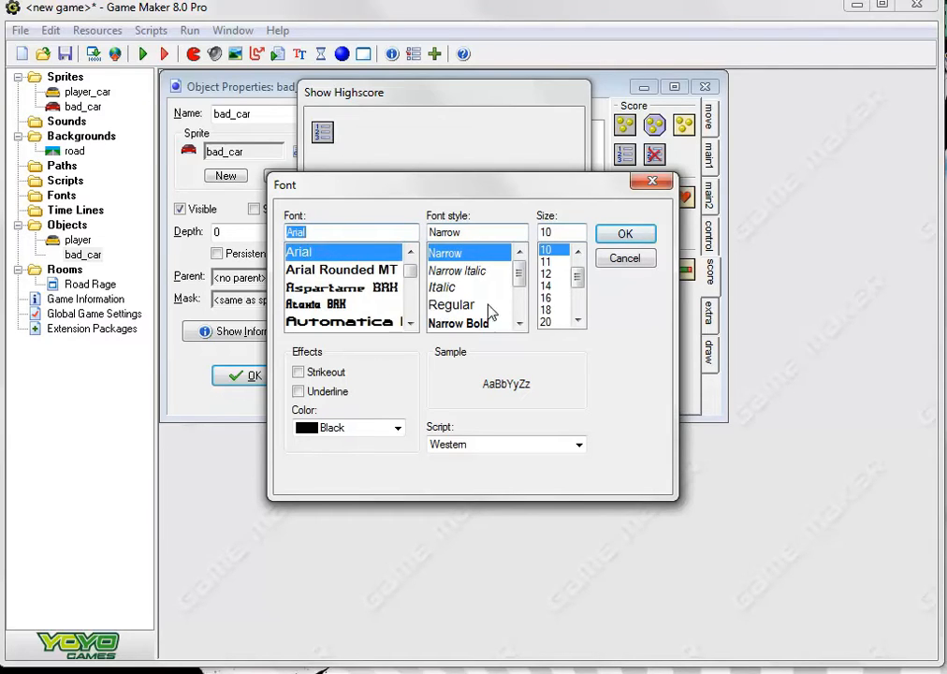
left_click(608, 234)
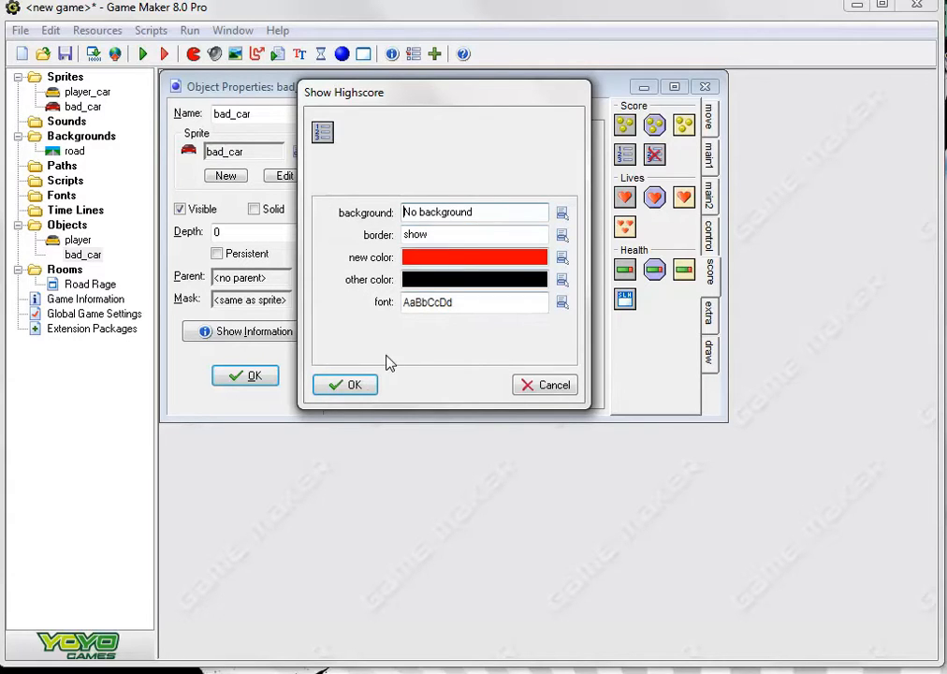
left_click(365, 391)
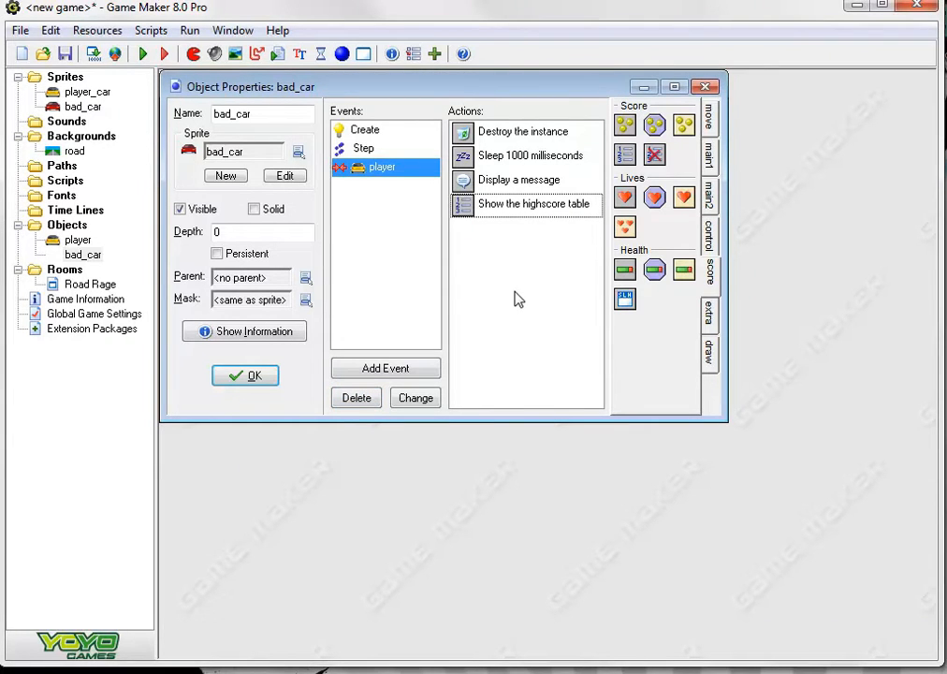
Add a Restart Room action with the <no effect> transition at the end of the player collision event
left_click(710, 200)
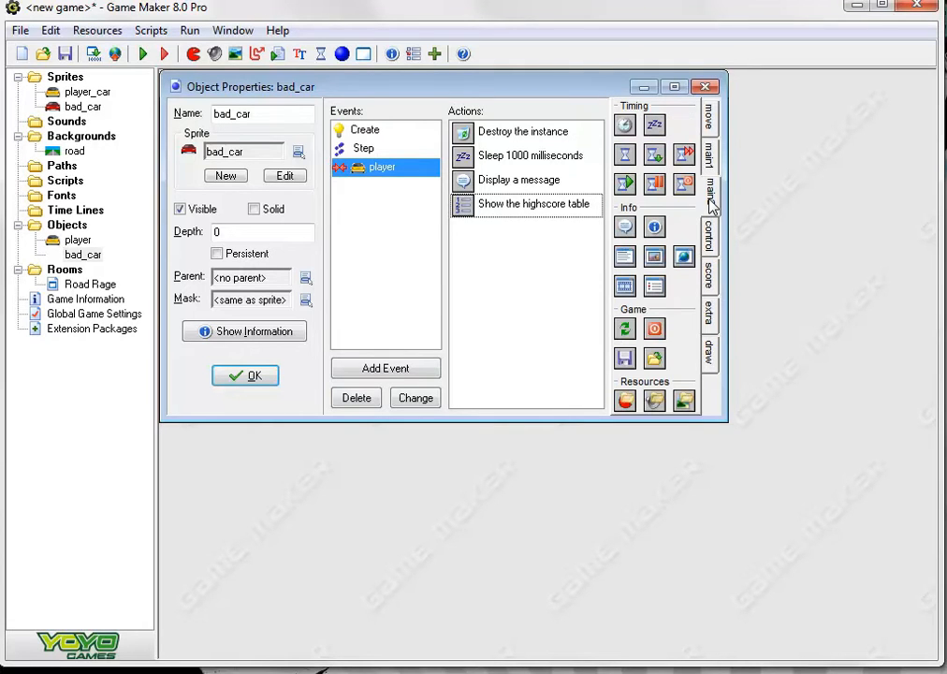
left_click(711, 237)
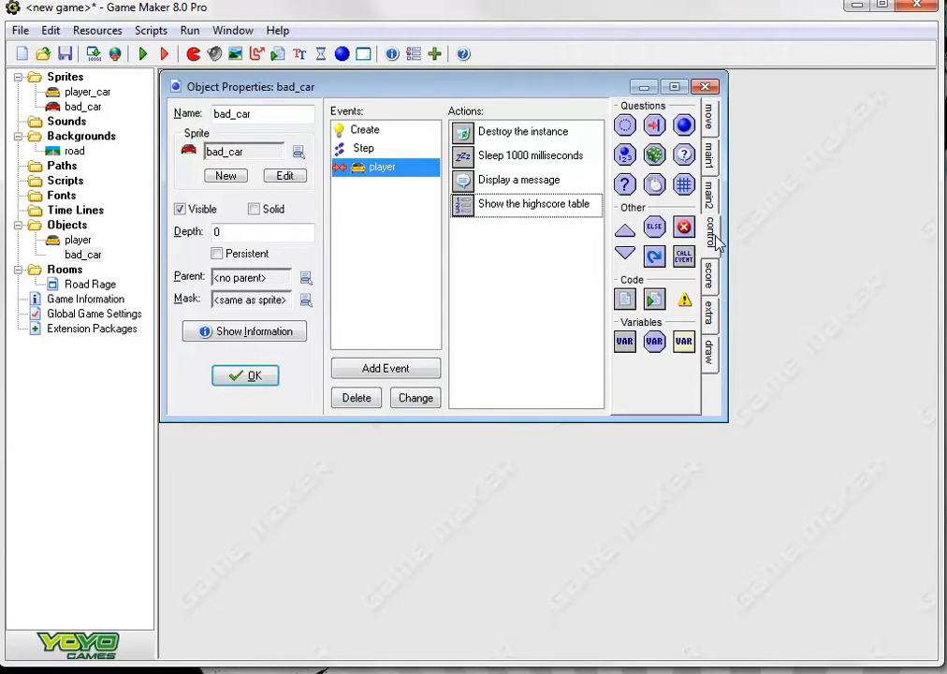
left_click(713, 157)
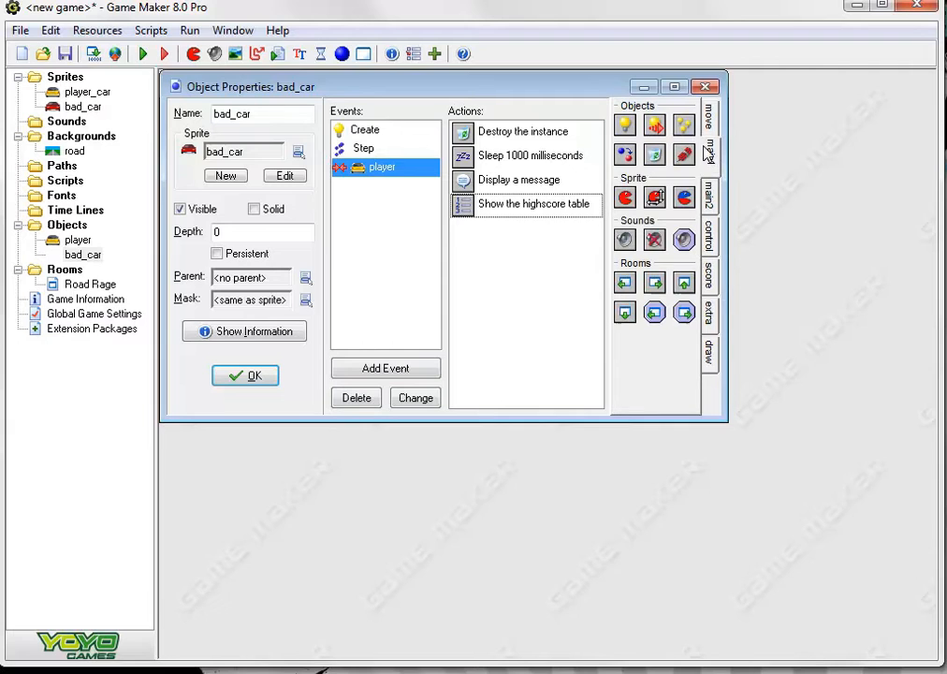
right_click(687, 289)
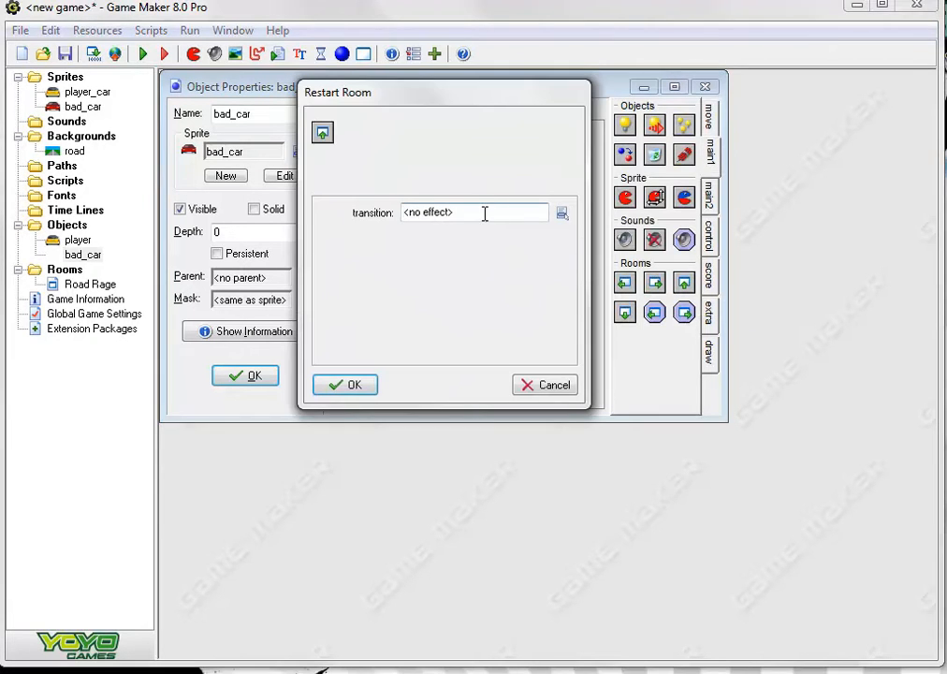
left_click(562, 213)
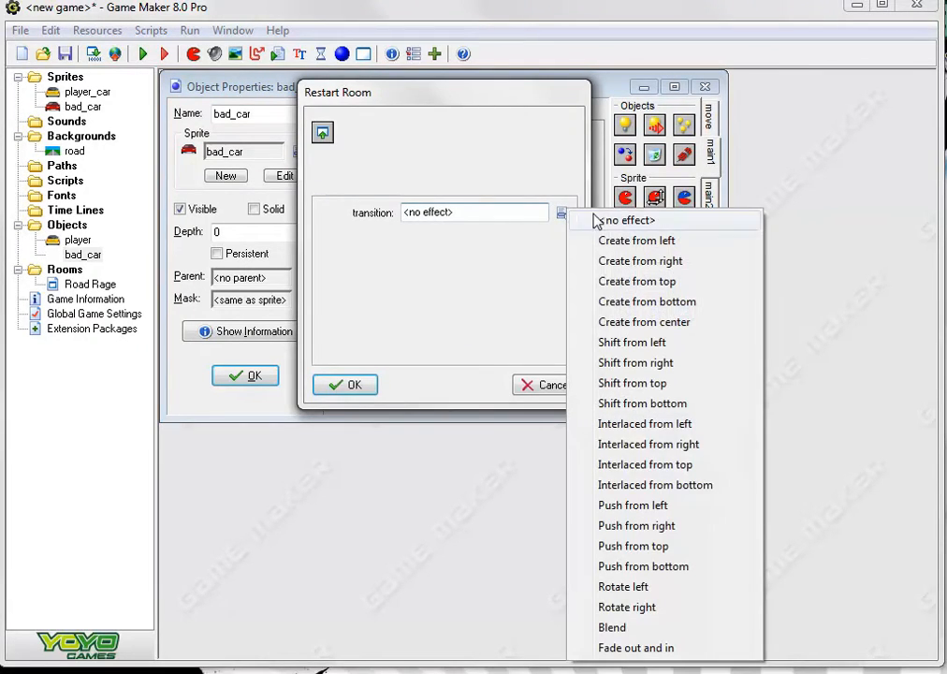
left_click(564, 214)
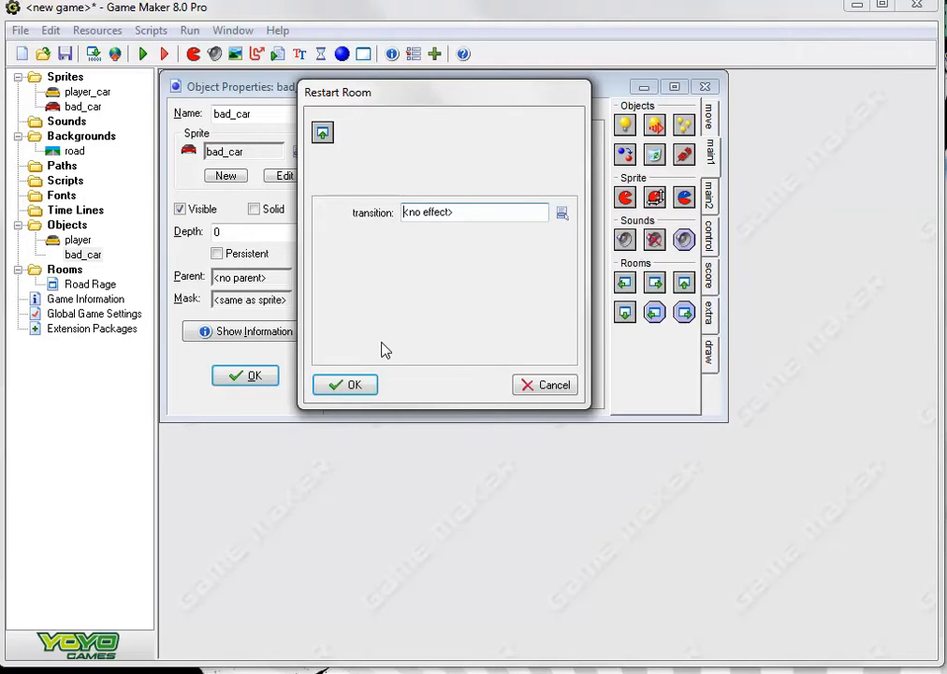
left_click(363, 386)
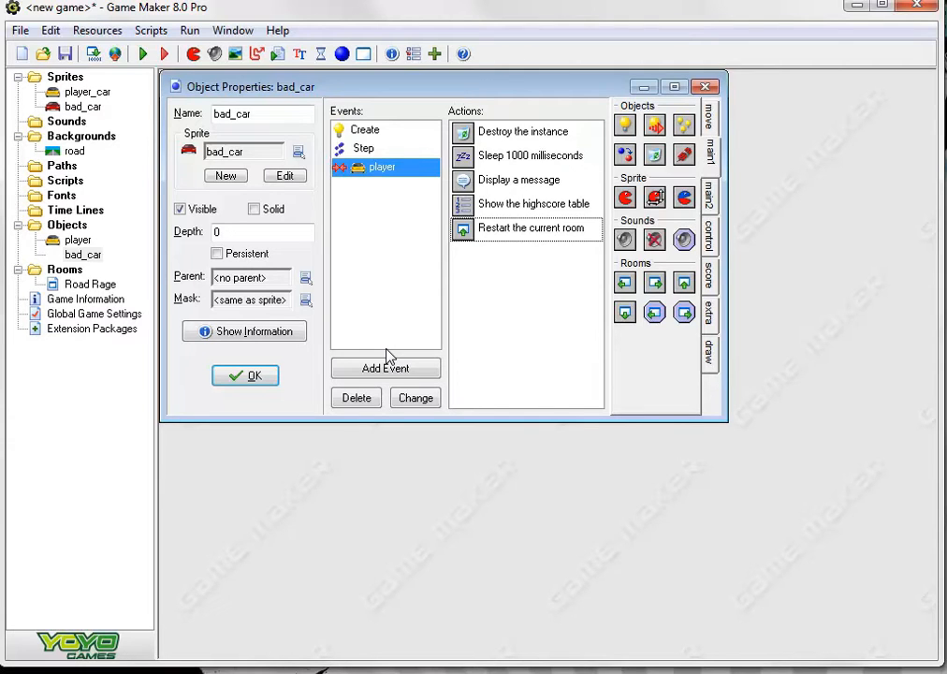
Add an Outside Room event to bad_car with a Set Score action of 100, made relative
left_click(415, 395)
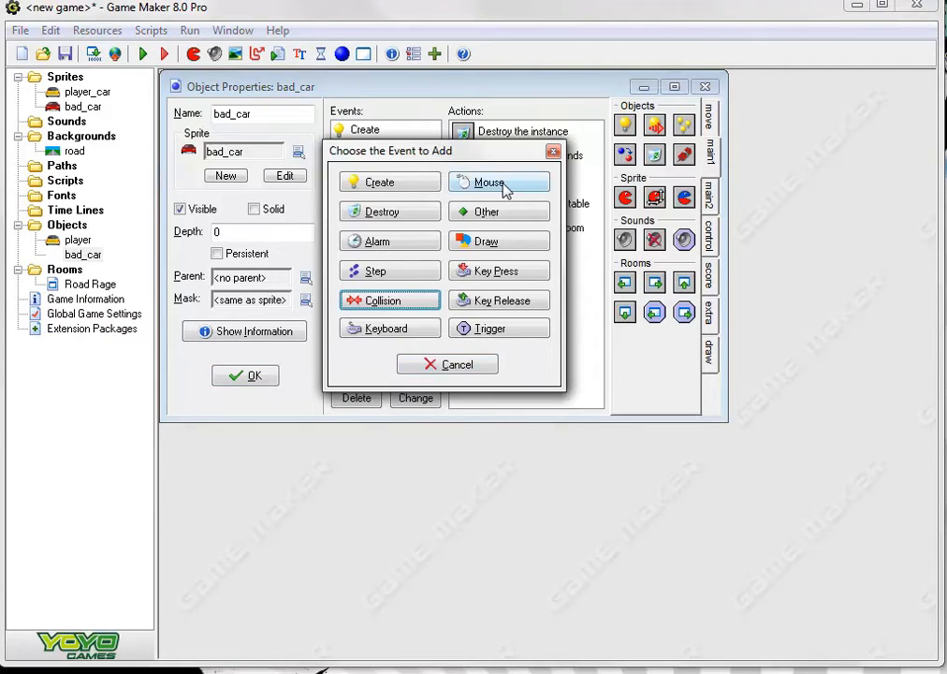
left_click(501, 216)
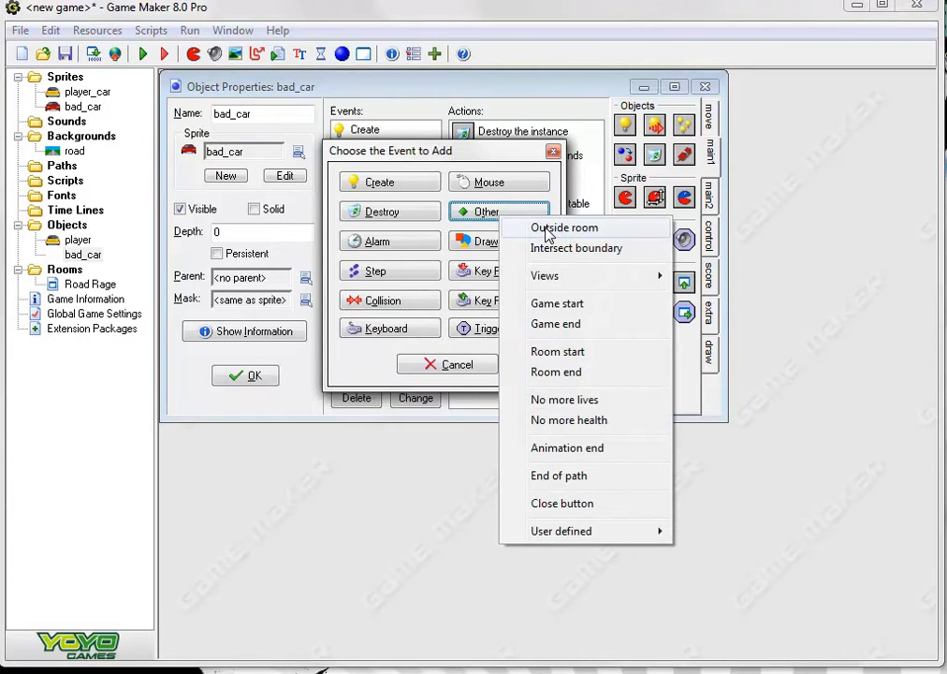
left_click(552, 228)
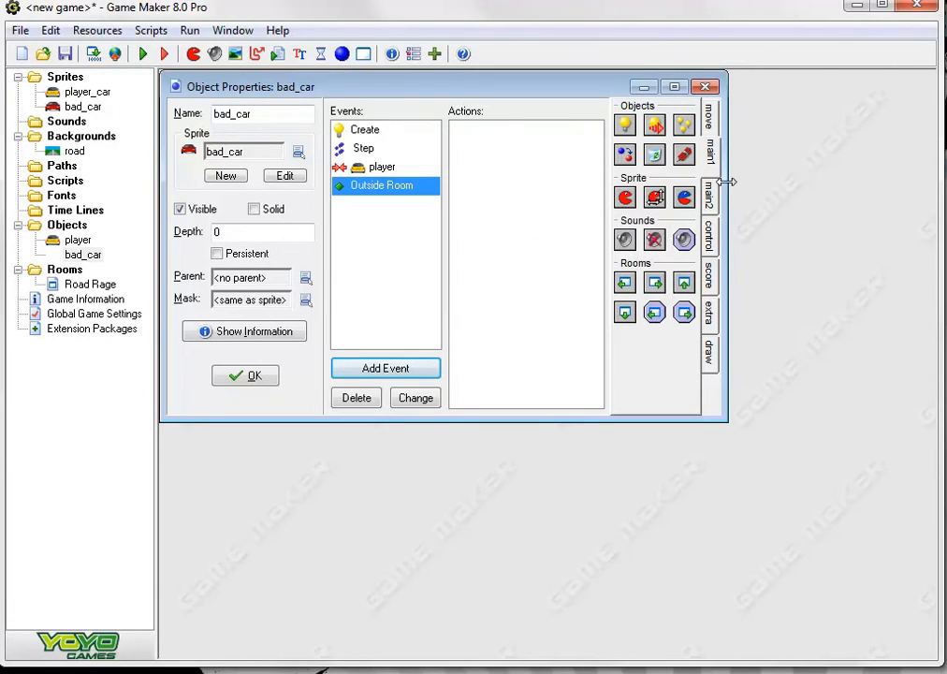
left_click(709, 273)
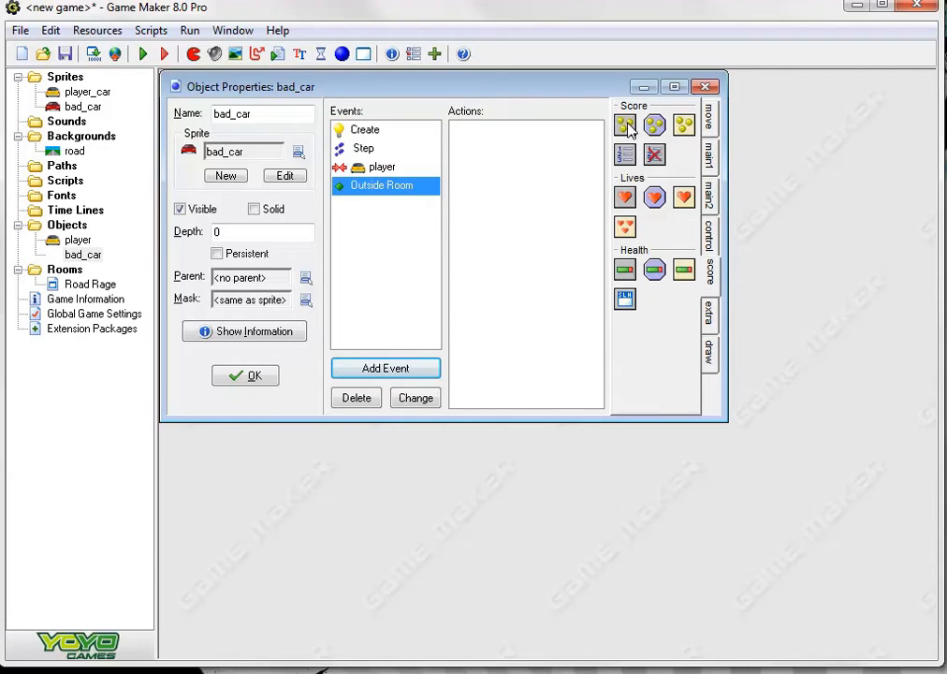
left_click_drag(625, 127, 534, 234)
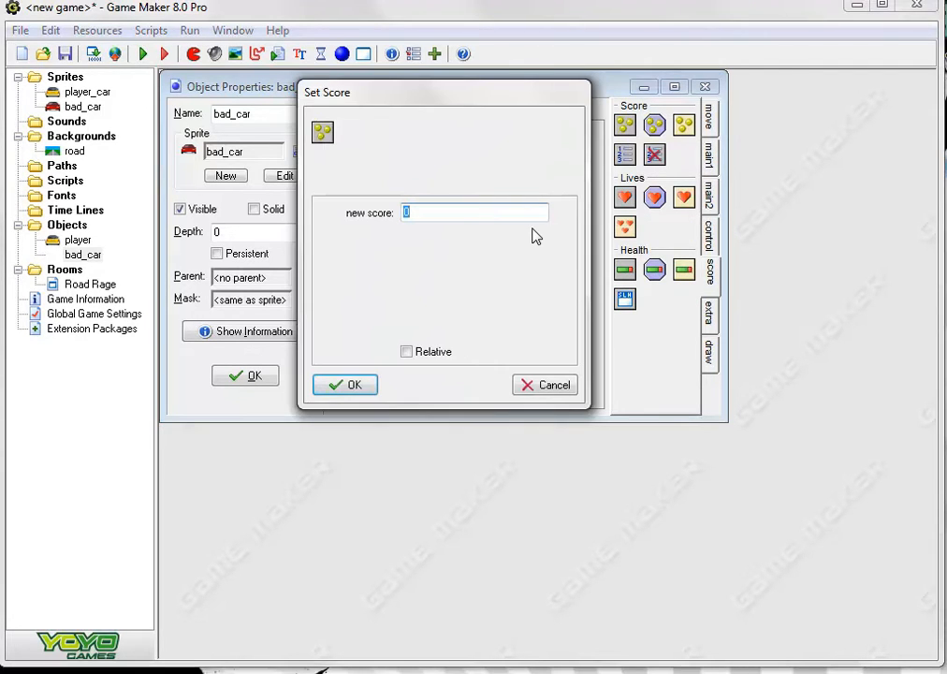
type("100")
left_click(409, 353)
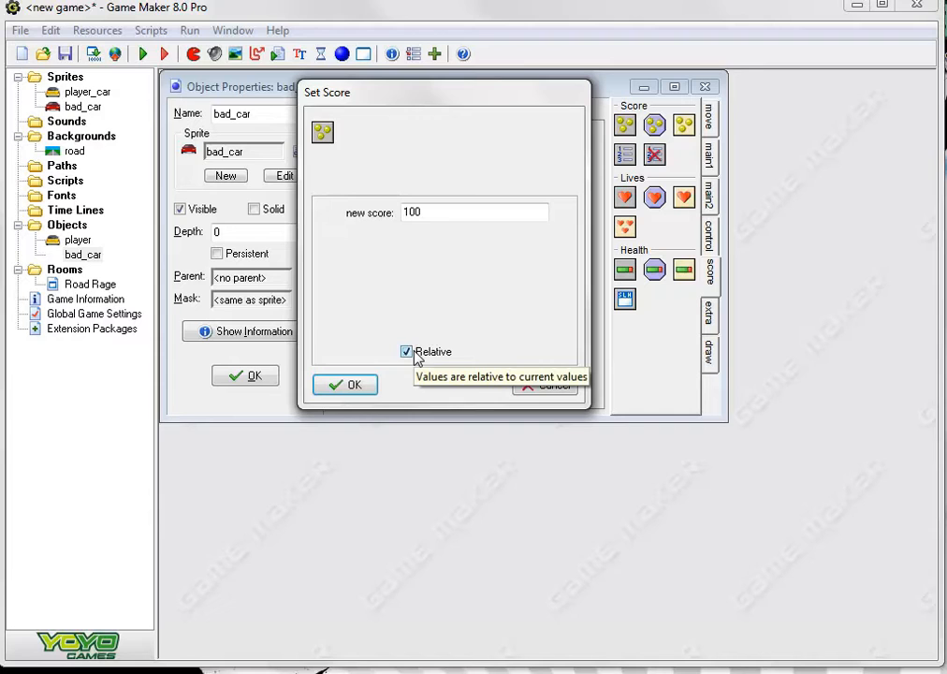
left_click(367, 386)
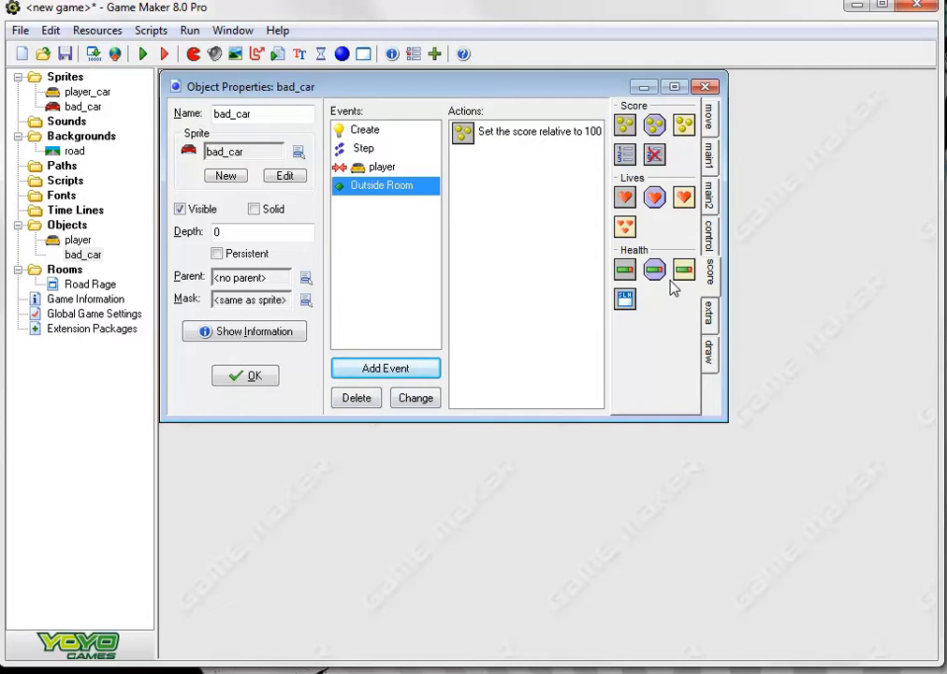
Add a Destroy Instance action applied to Self after the score action in the Outside Room event
left_click(710, 155)
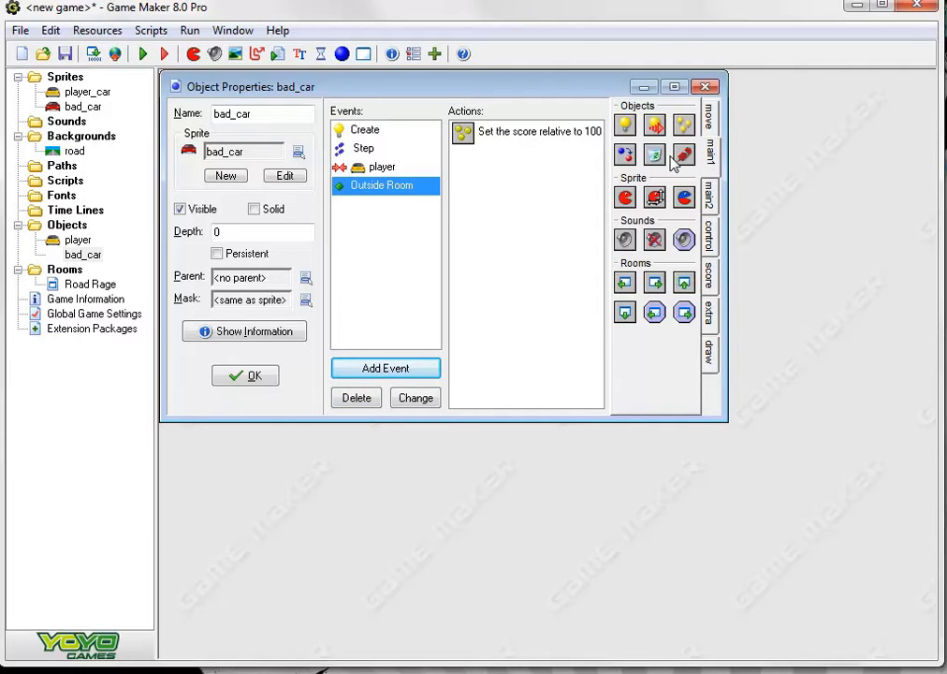
left_click_drag(655, 159, 597, 178)
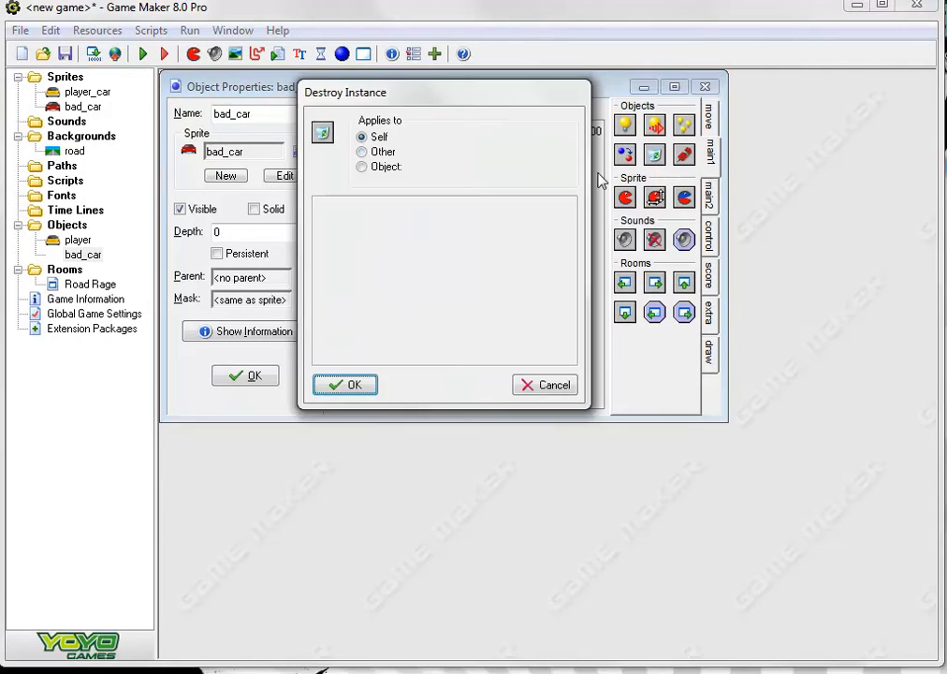
left_click(354, 390)
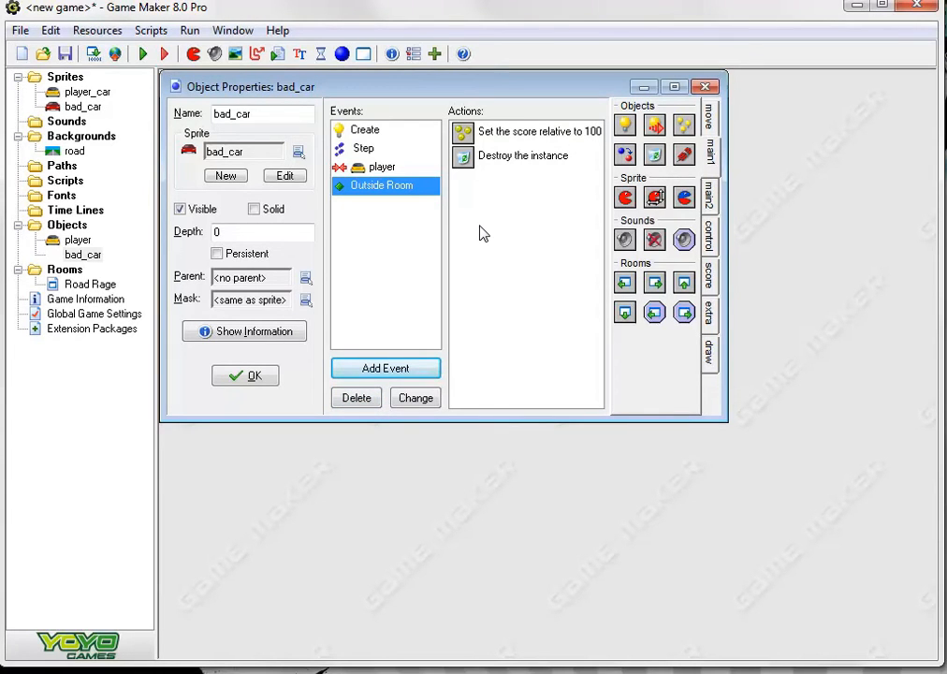
Accept the bad_car object's changes and create a new object named spawner
left_click(247, 380)
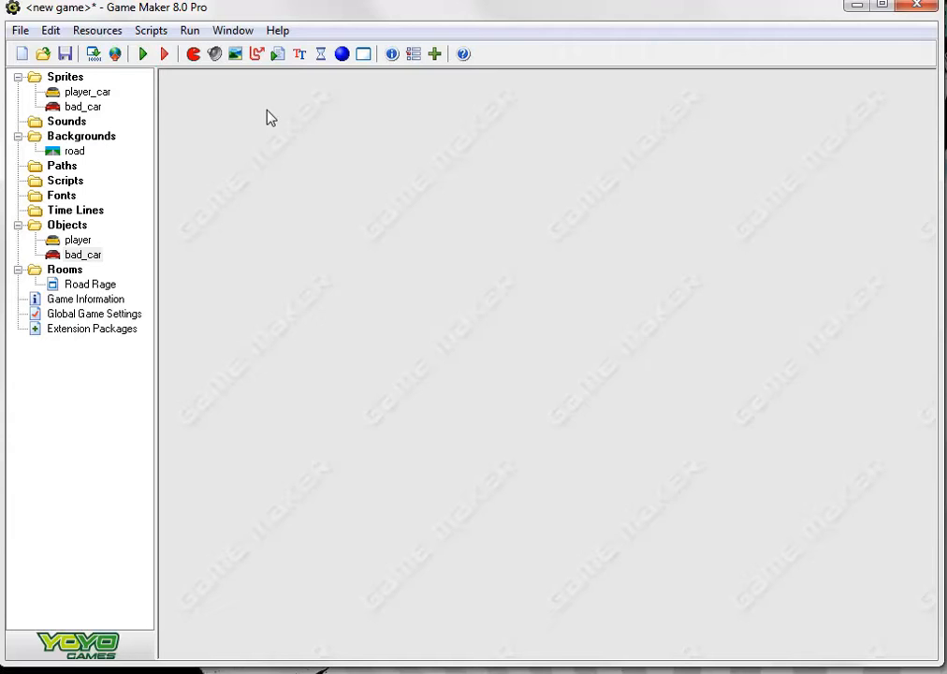
left_click(342, 54)
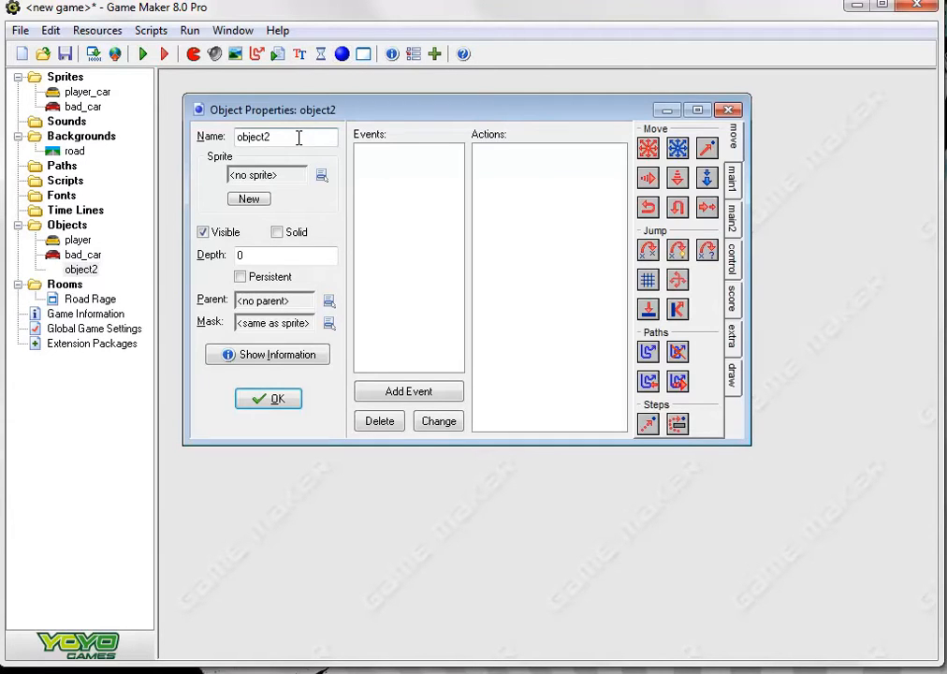
type("spawner")
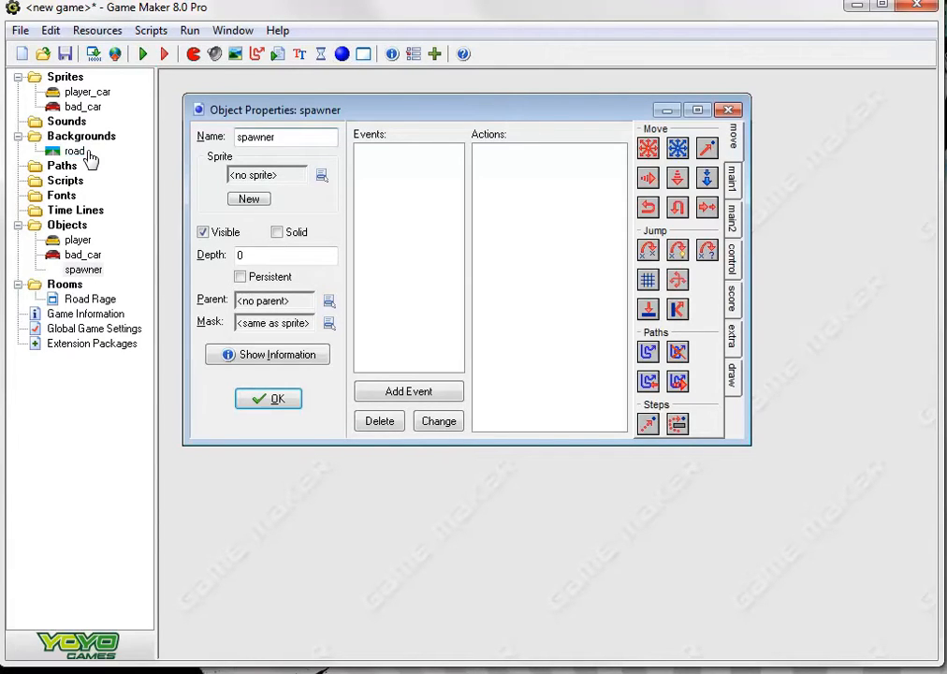
Add a Create event to spawner with a Set Variable action that sets spawn to 50
left_click(429, 394)
left_click(391, 188)
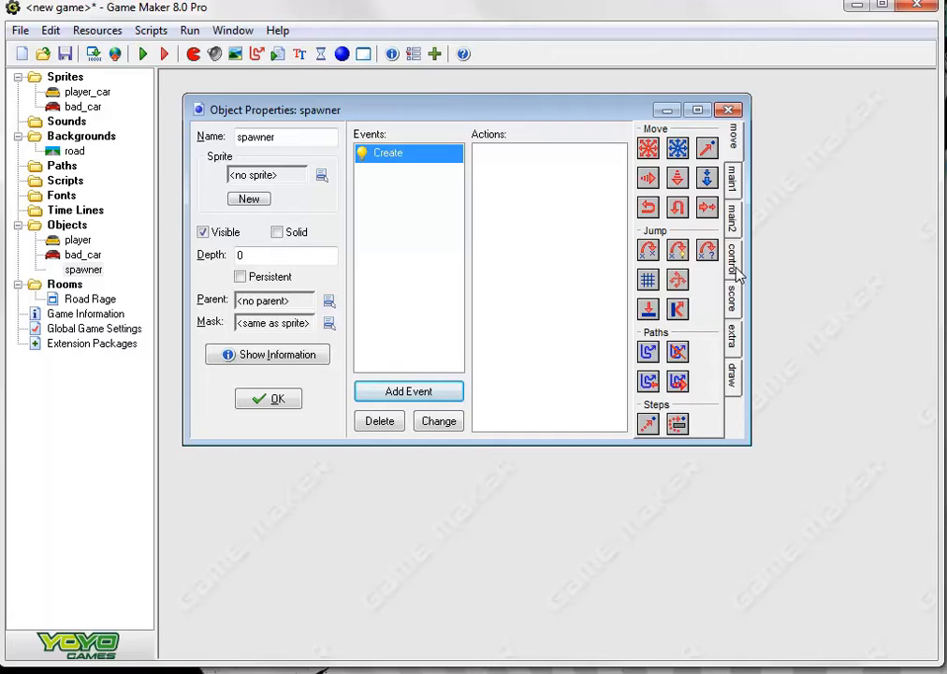
left_click(735, 339)
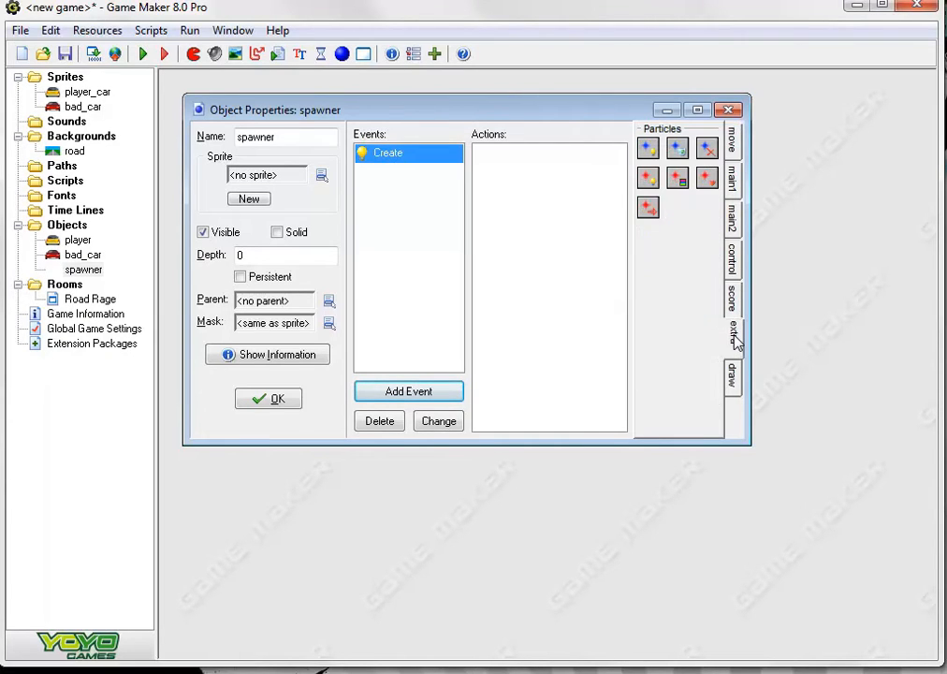
left_click(734, 299)
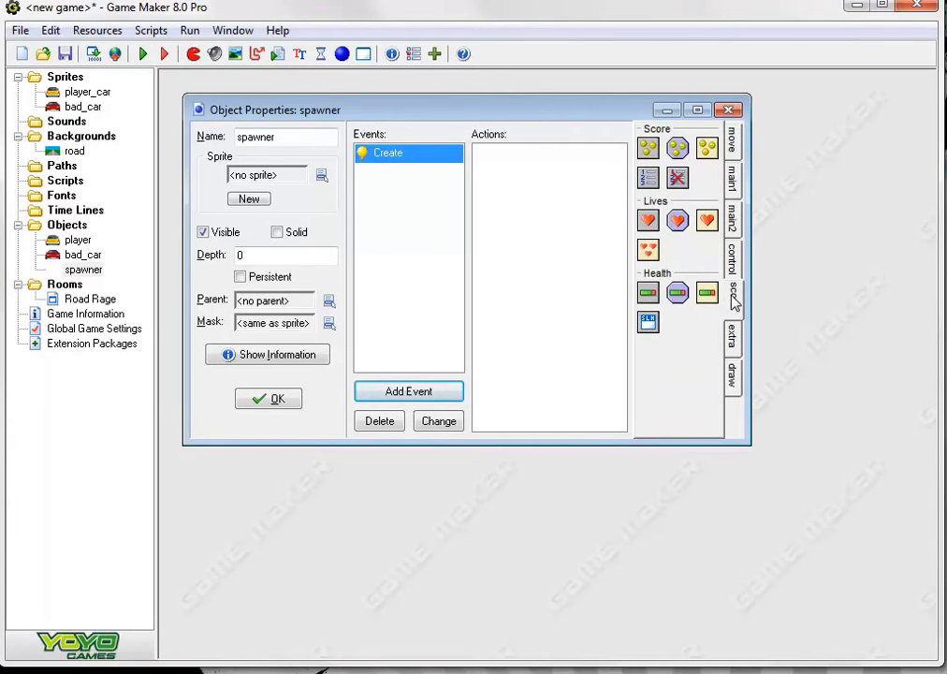
left_click(733, 260)
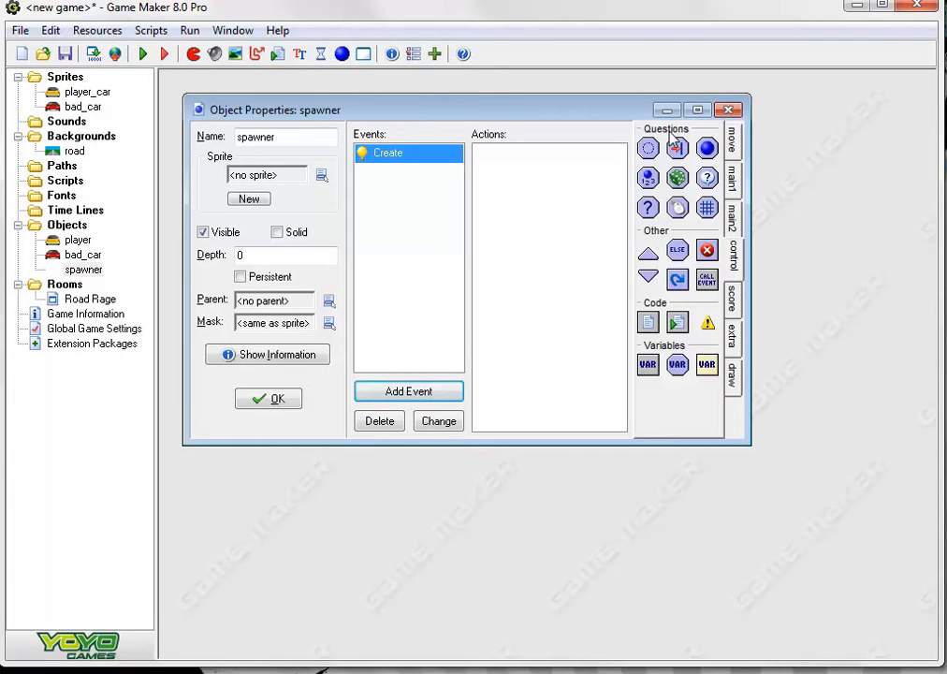
left_click(647, 365)
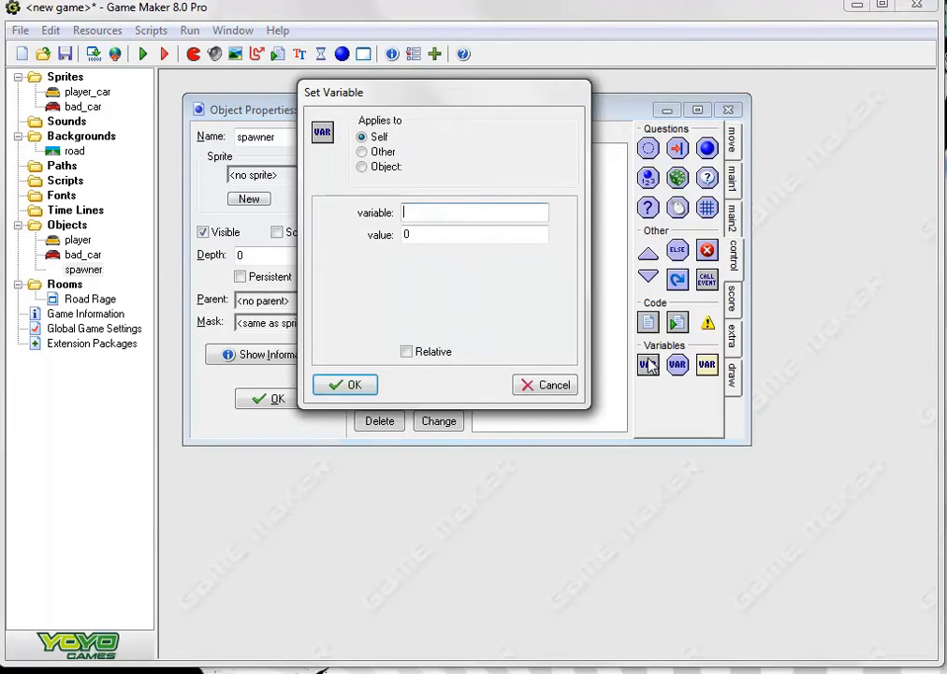
type("spawn")
key("Tab")
type("50")
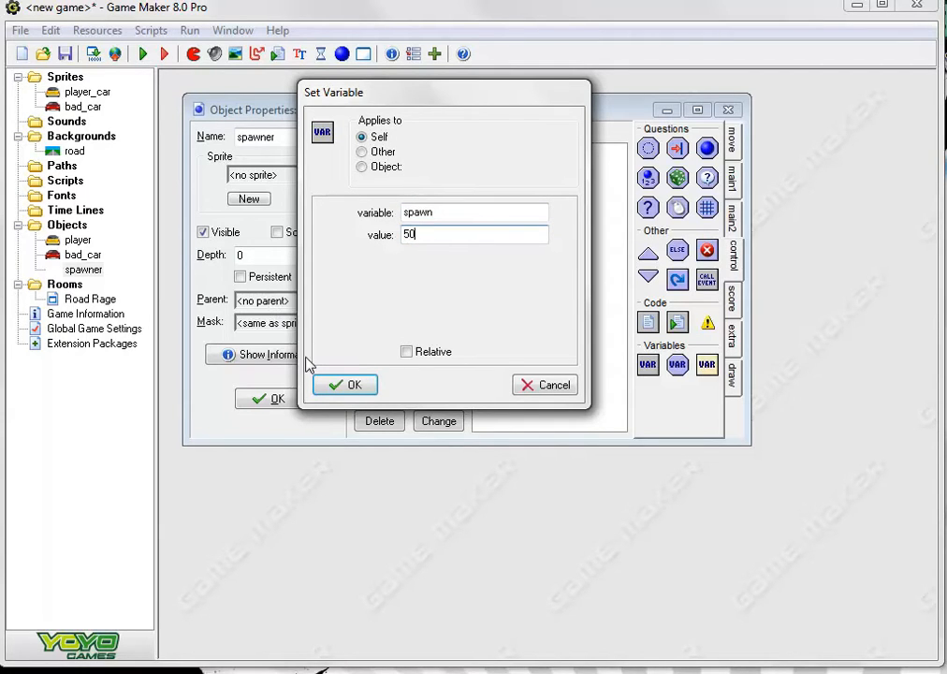
left_click(361, 385)
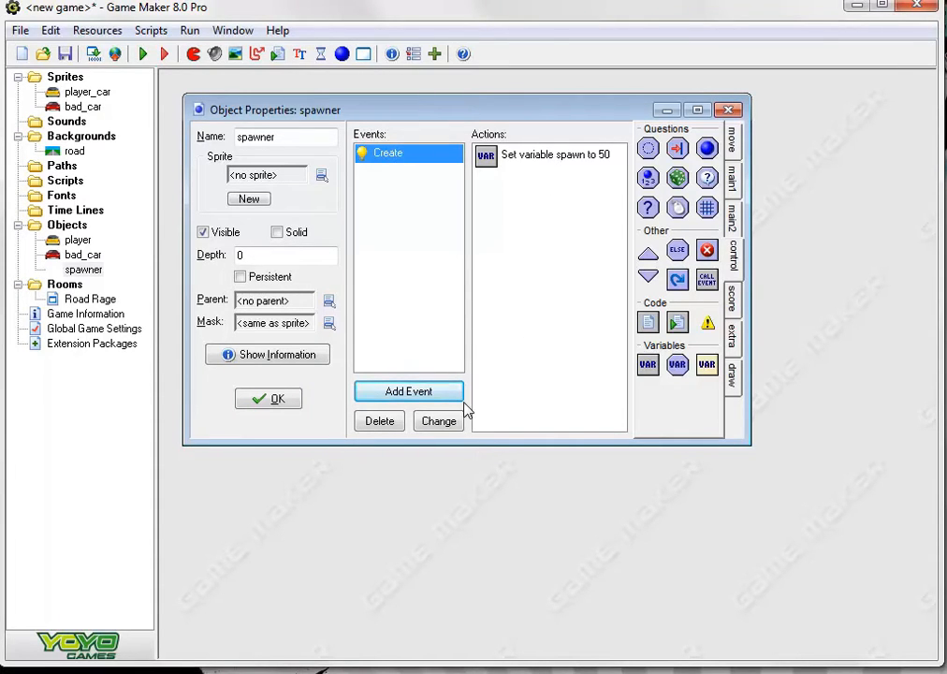
Add a Step event to spawner with an Execute Code action containing spawn-=0.005
left_click(410, 396)
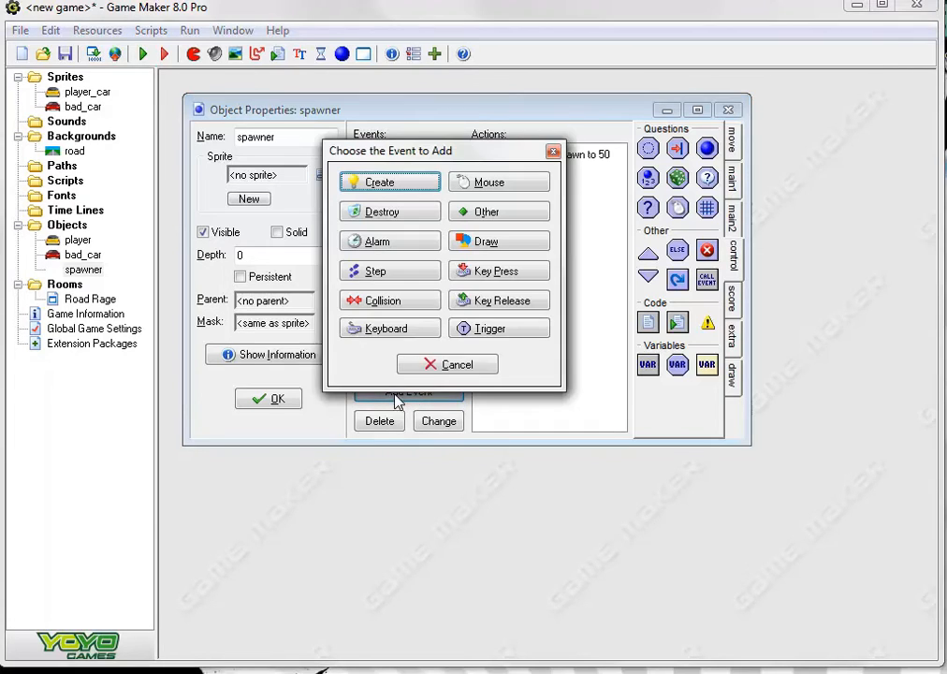
left_click(376, 273)
left_click(411, 286)
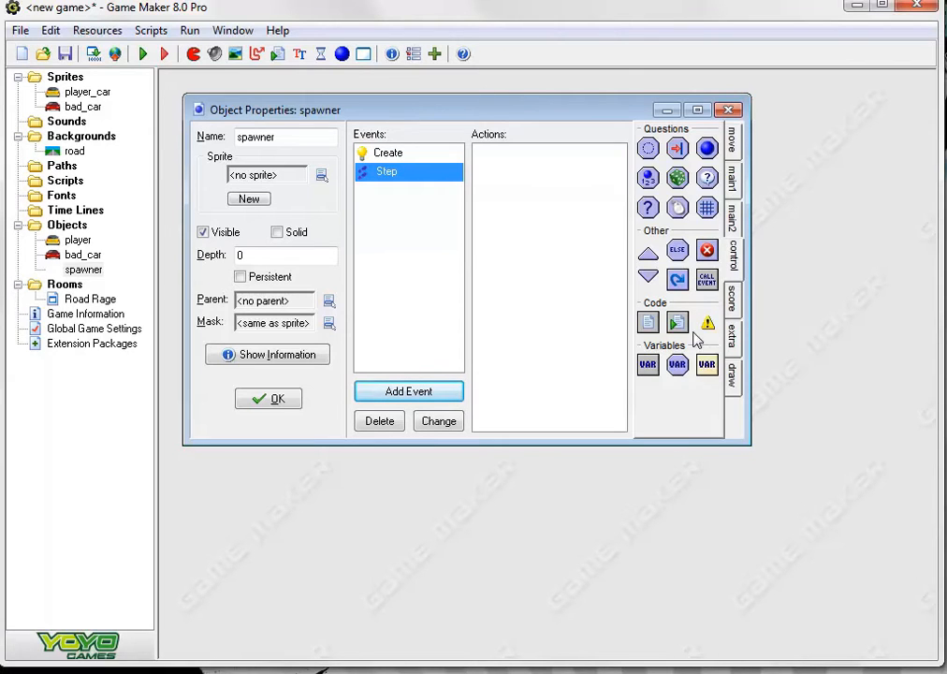
left_click(648, 323)
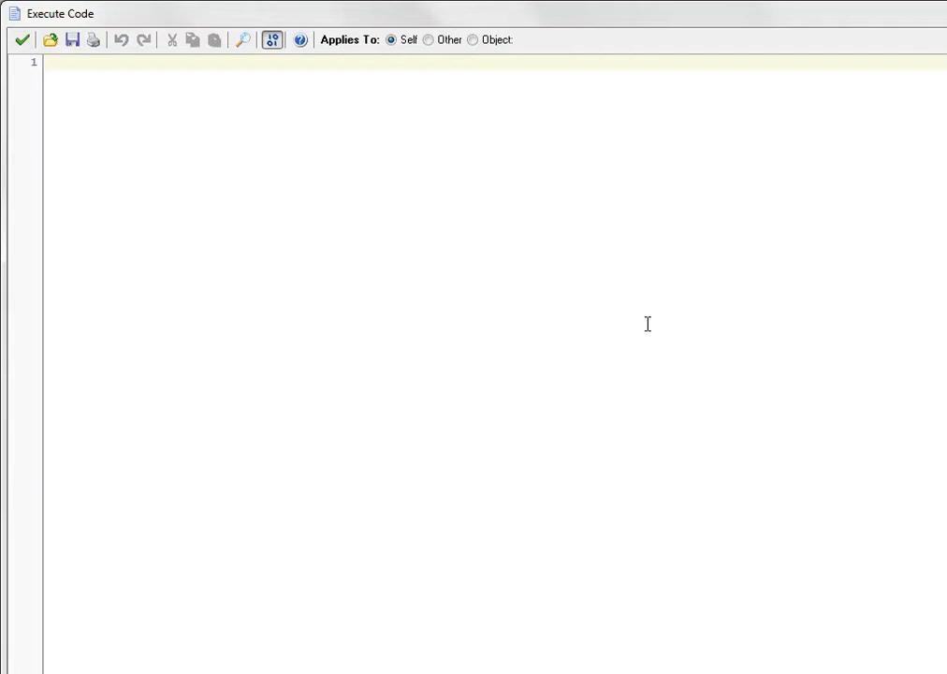
type("spawn")
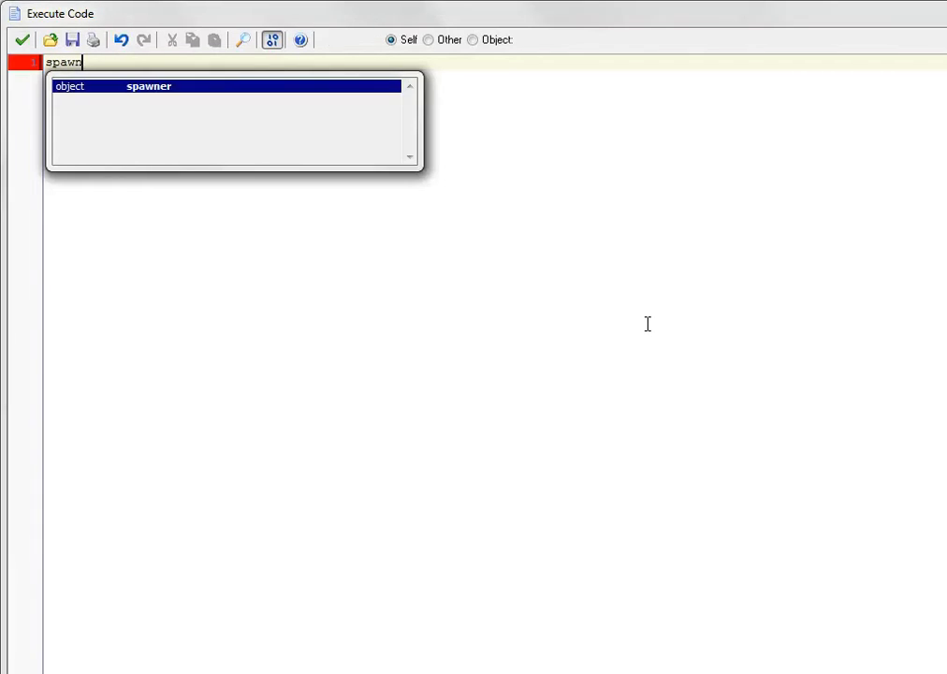
type("-")
type("-")
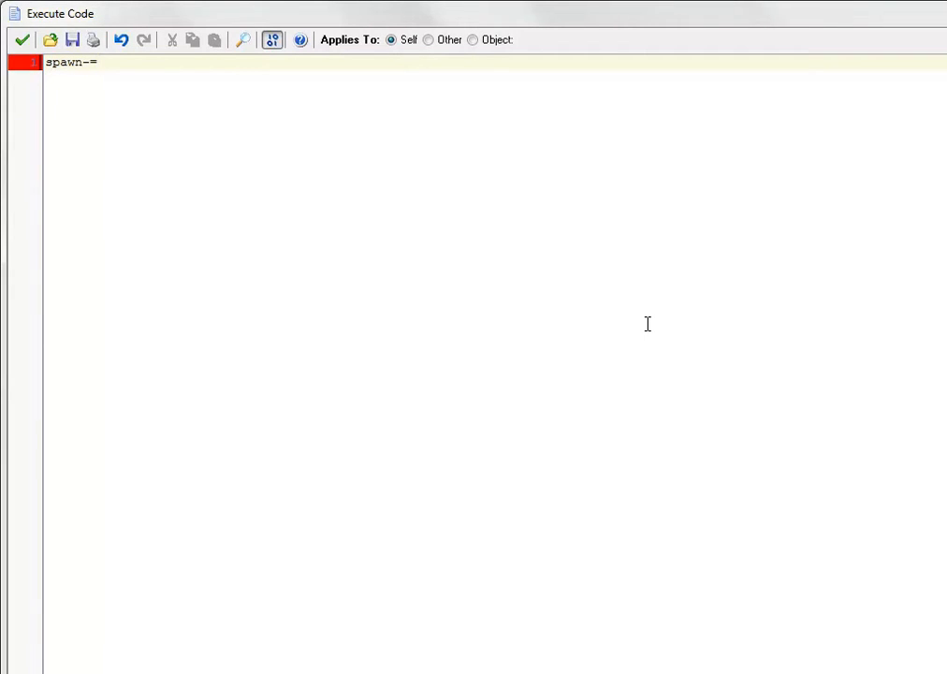
type("=0.00")
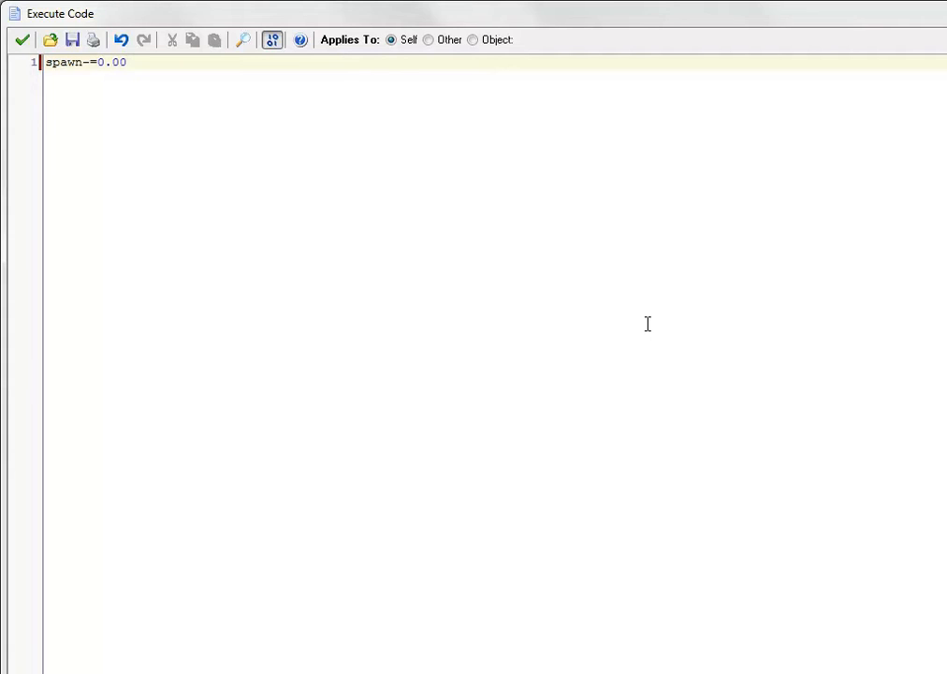
type("5")
Re-enter the last two digits of the spawn decrement as 05 and save the code
left_click_drag(136, 61, 30, 61)
left_click(163, 59)
left_click_drag(163, 59, 97, 74)
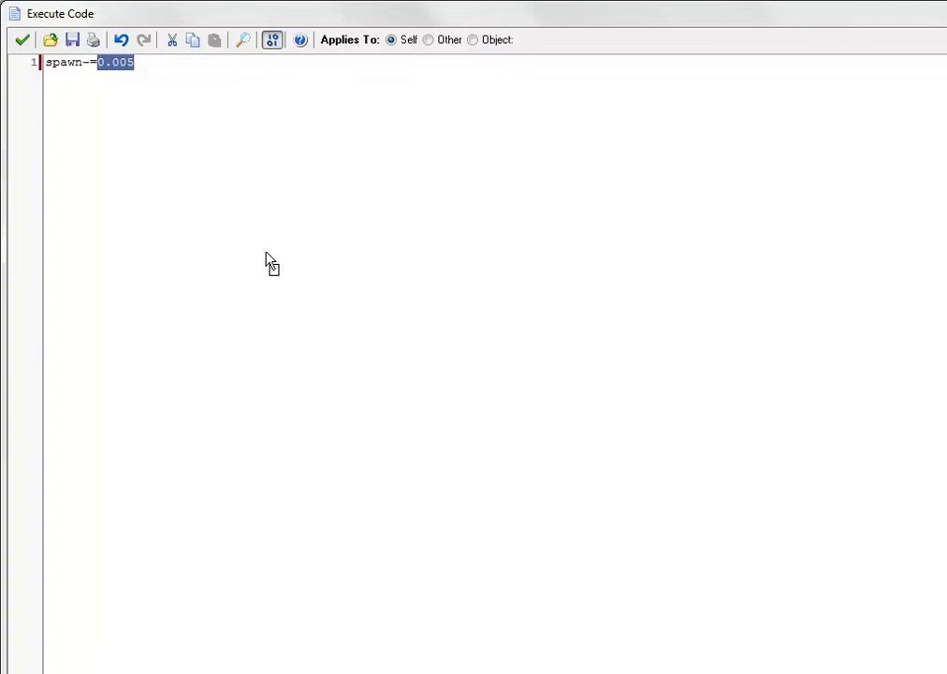
key("Right")
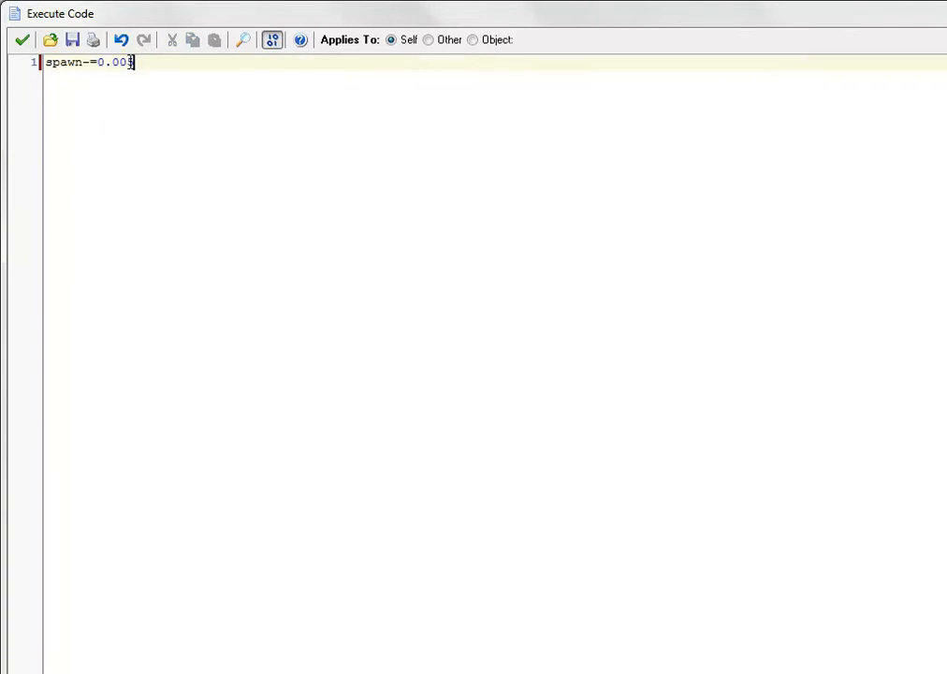
key("shift+Left")
key("shift+Left")
key("BackSpace")
type("05")
left_click(23, 40)
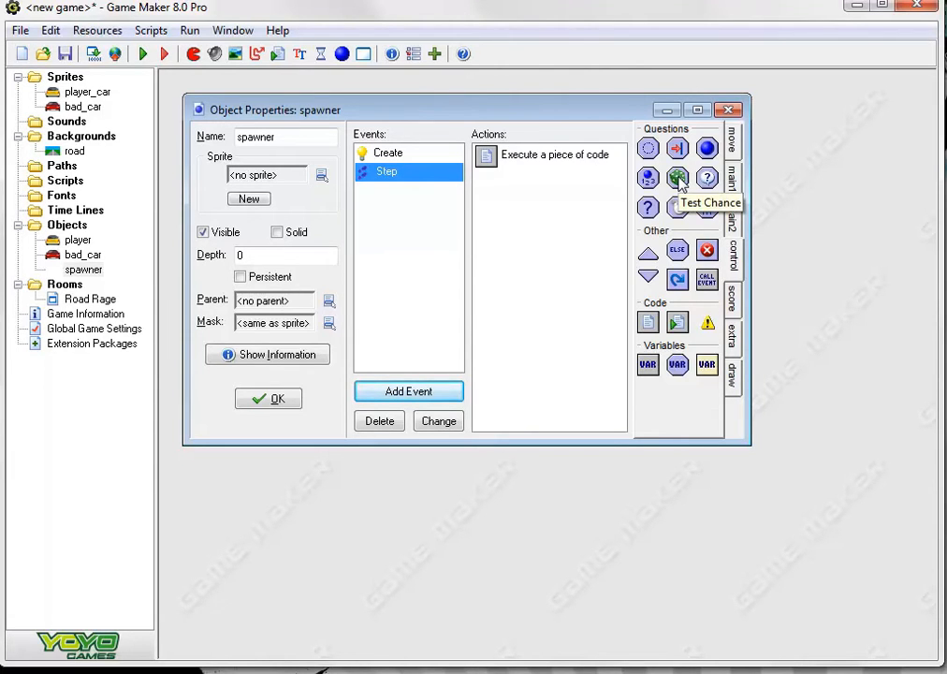
Add a Test Chance action after the code in spawner's Step event, with sides set to spawn
left_click_drag(678, 177, 547, 178)
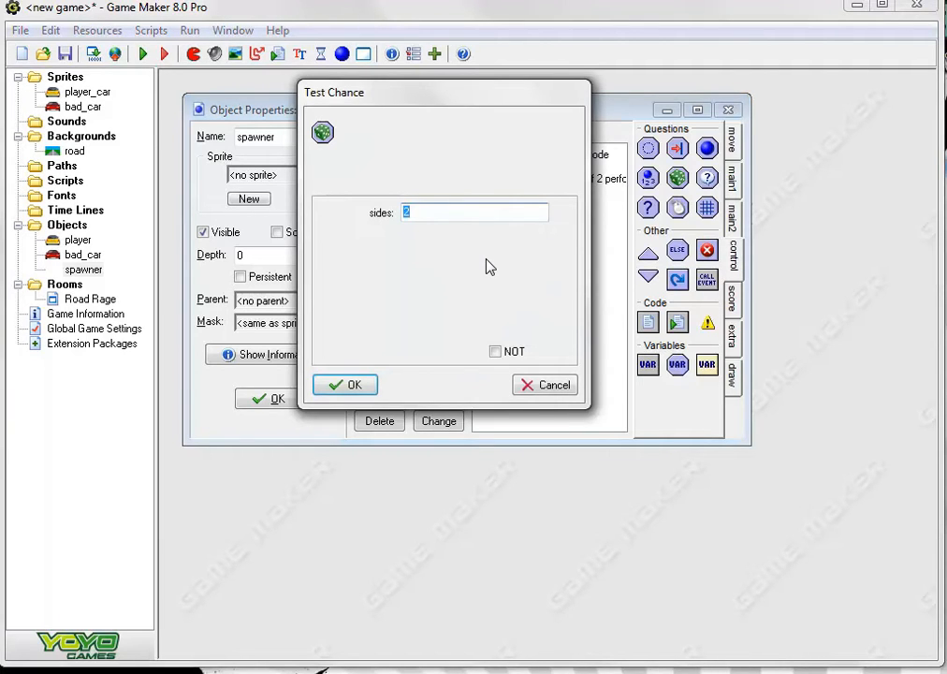
type("spawn")
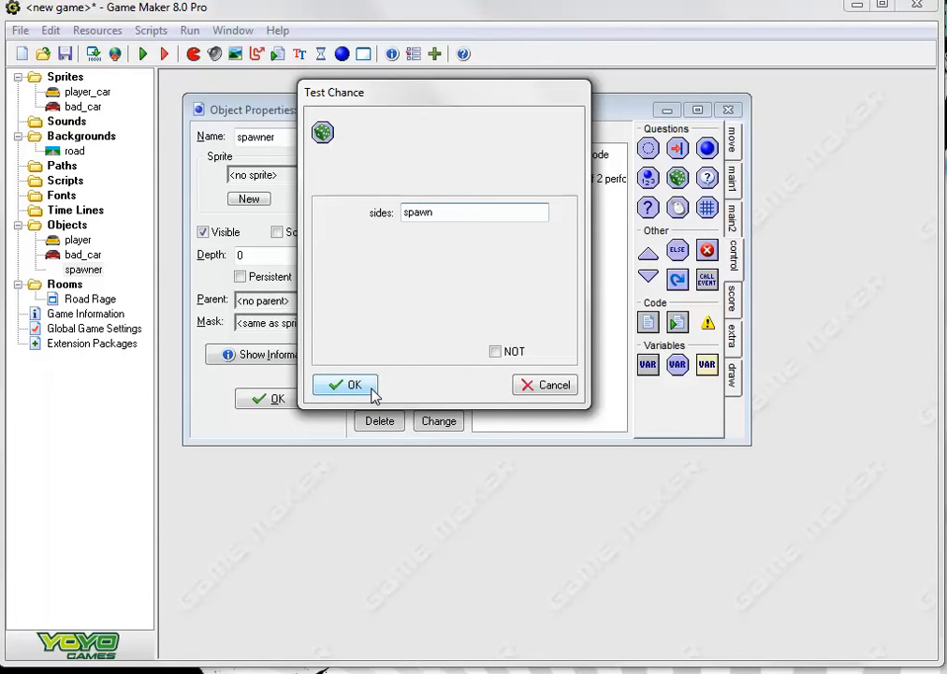
left_click(352, 385)
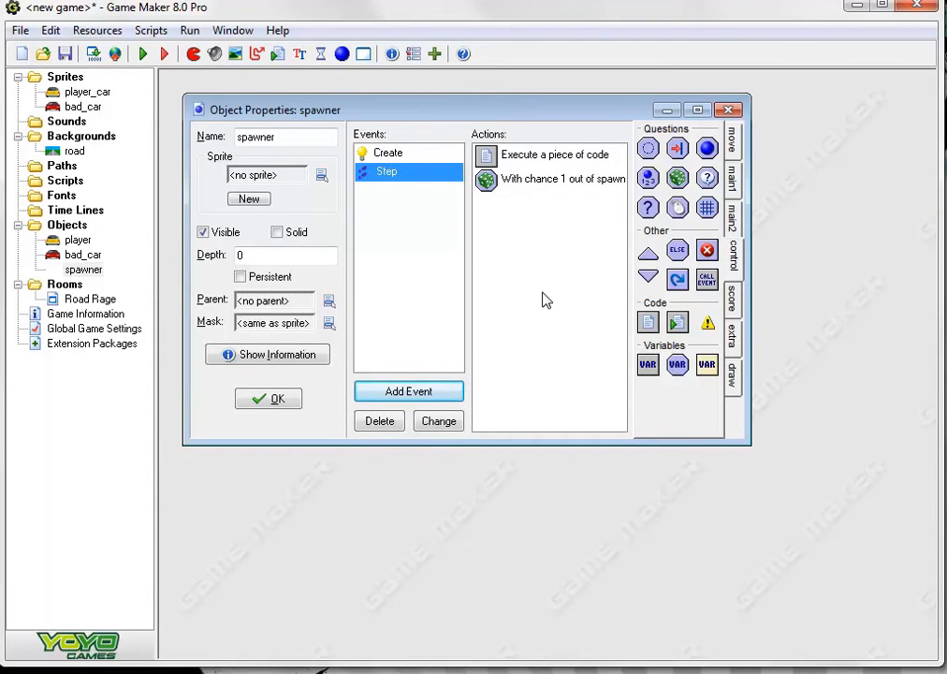
Add a Create Instance action for bad_car at x 400, y 160 after the chance test
left_click(731, 187)
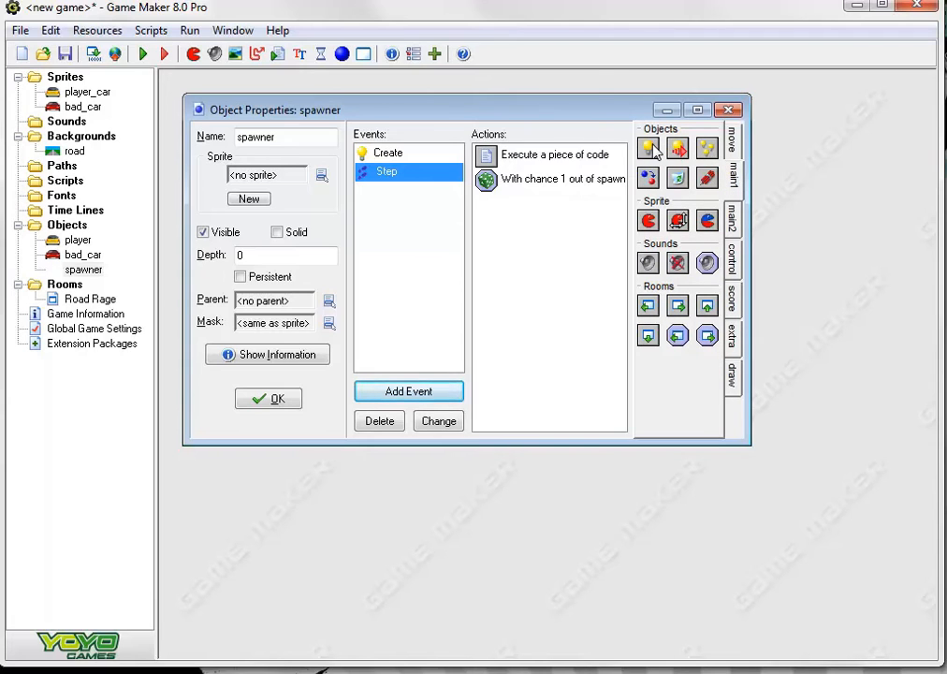
left_click_drag(648, 147, 622, 168)
left_click(562, 214)
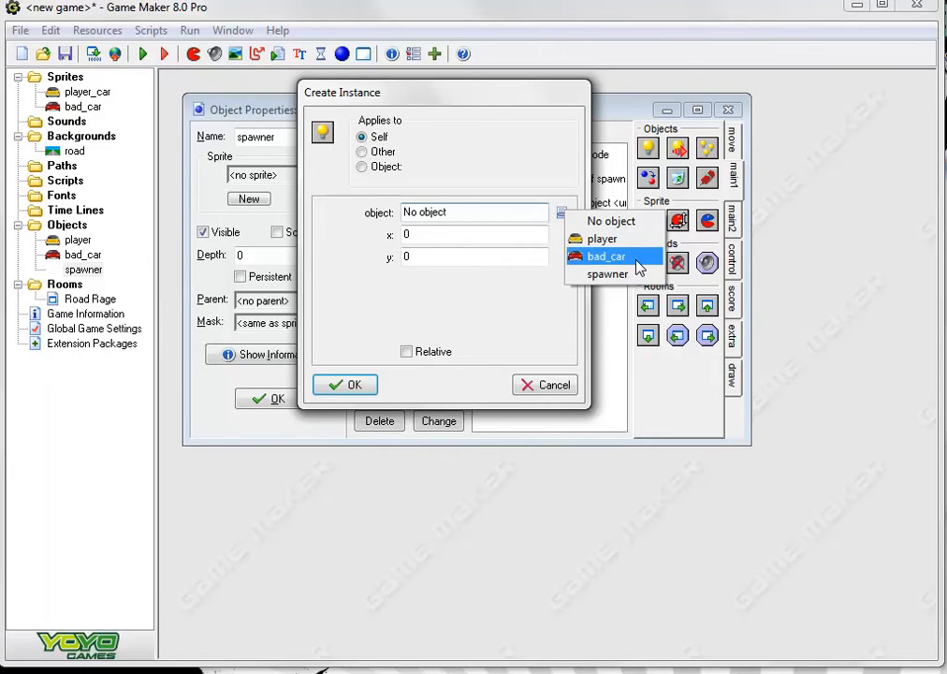
left_click(637, 266)
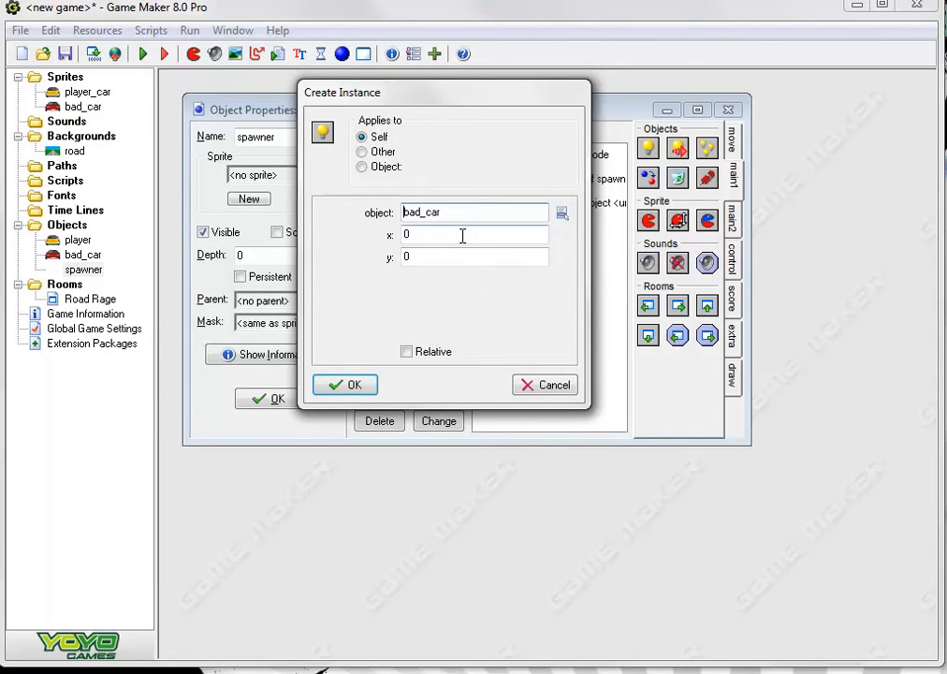
key("Tab")
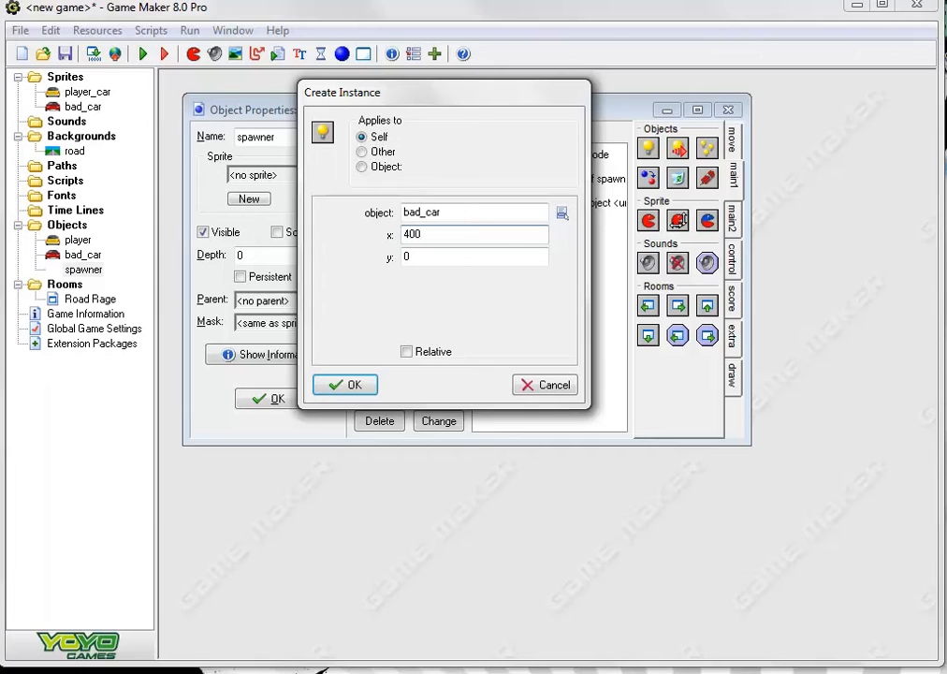
double_click(423, 258)
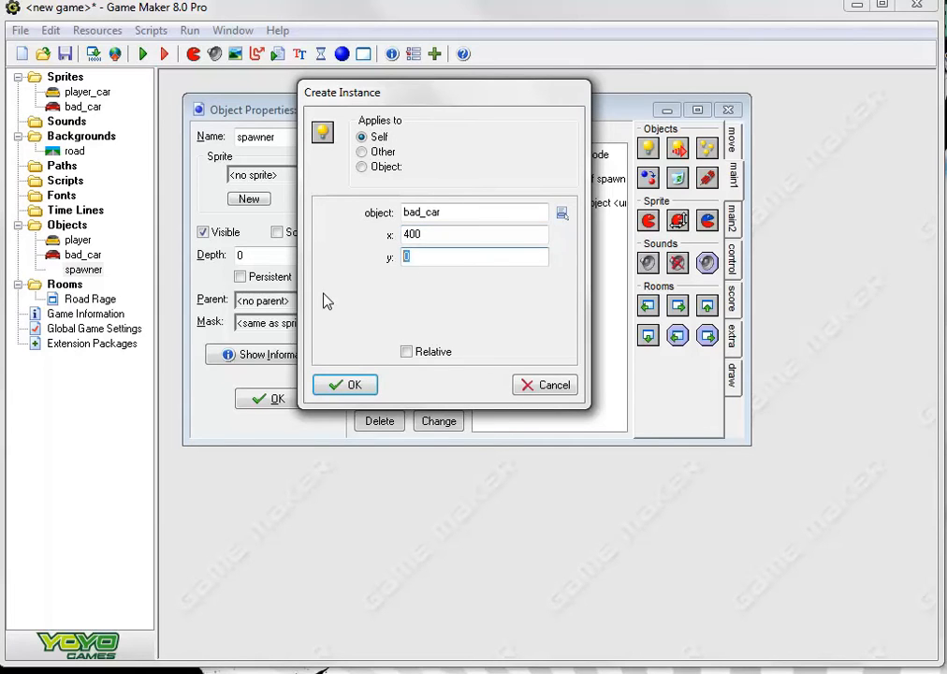
type("160")
left_click(350, 388)
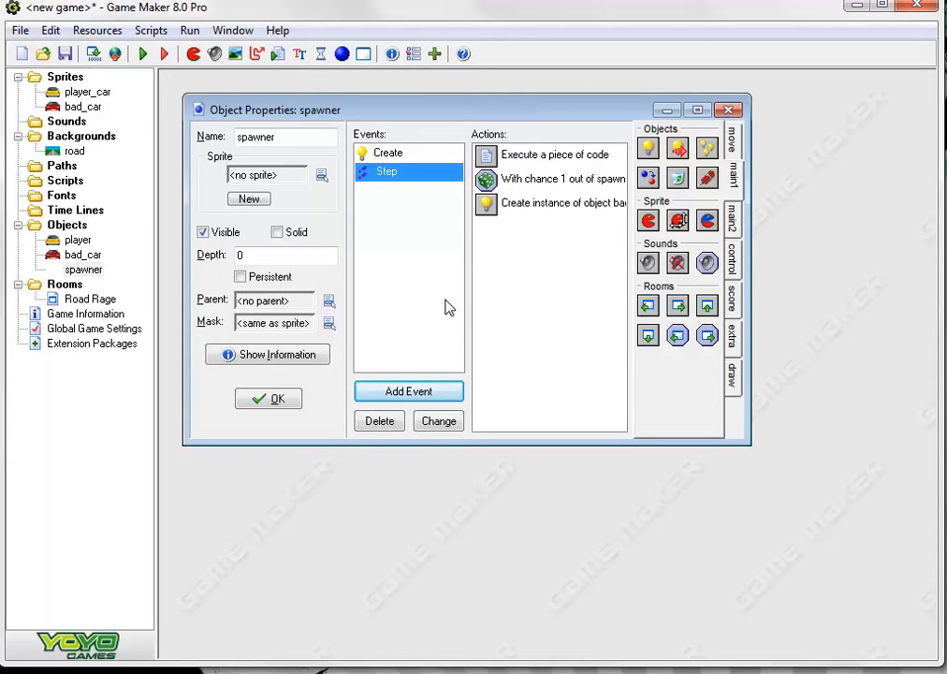
Accept the spawner object, place one instance of it in the sky of the Road Rage room, and save the room
left_click(274, 399)
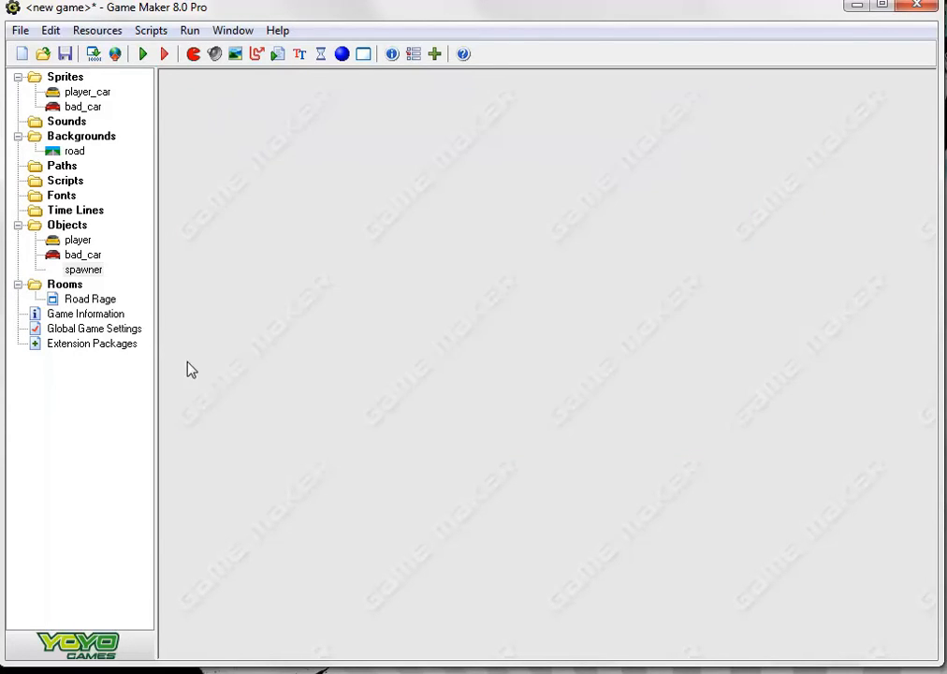
double_click(92, 300)
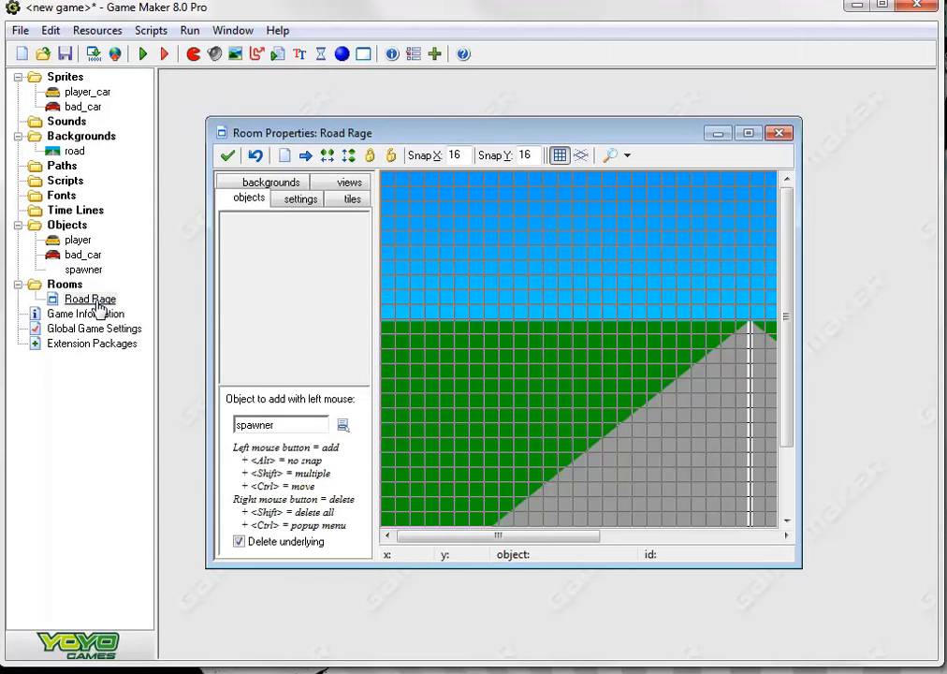
left_click(446, 236)
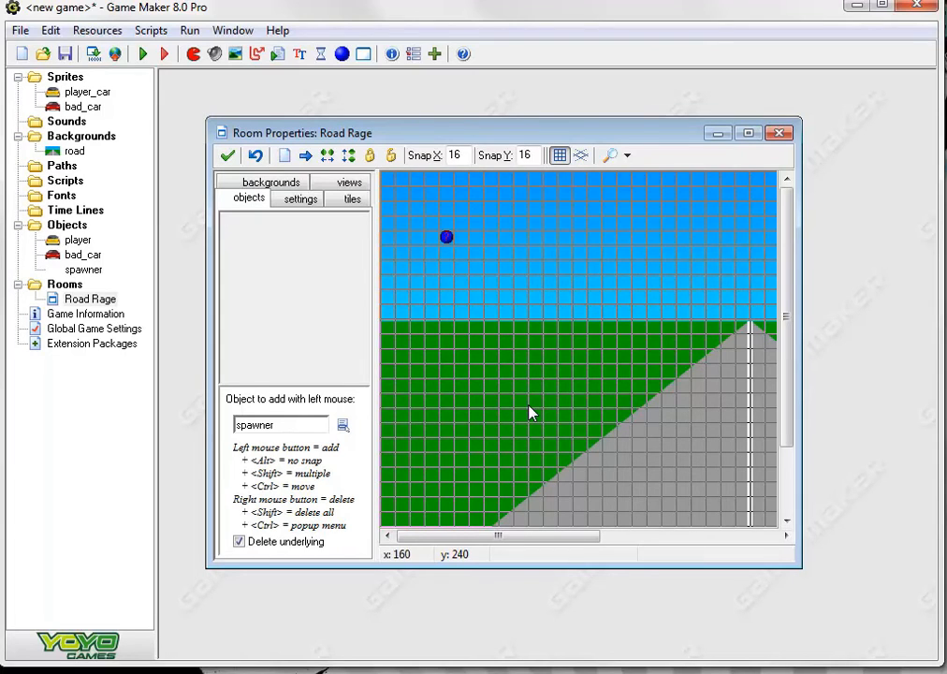
left_click(227, 156)
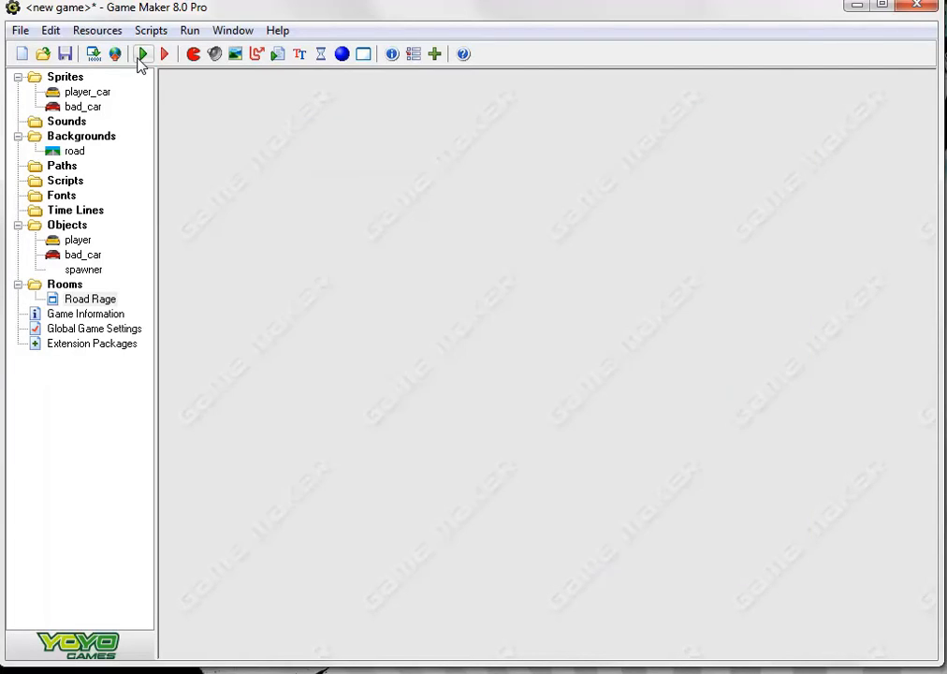
Run the game and test steering the yellow car between lanes among the oncoming red cars
left_click(142, 54)
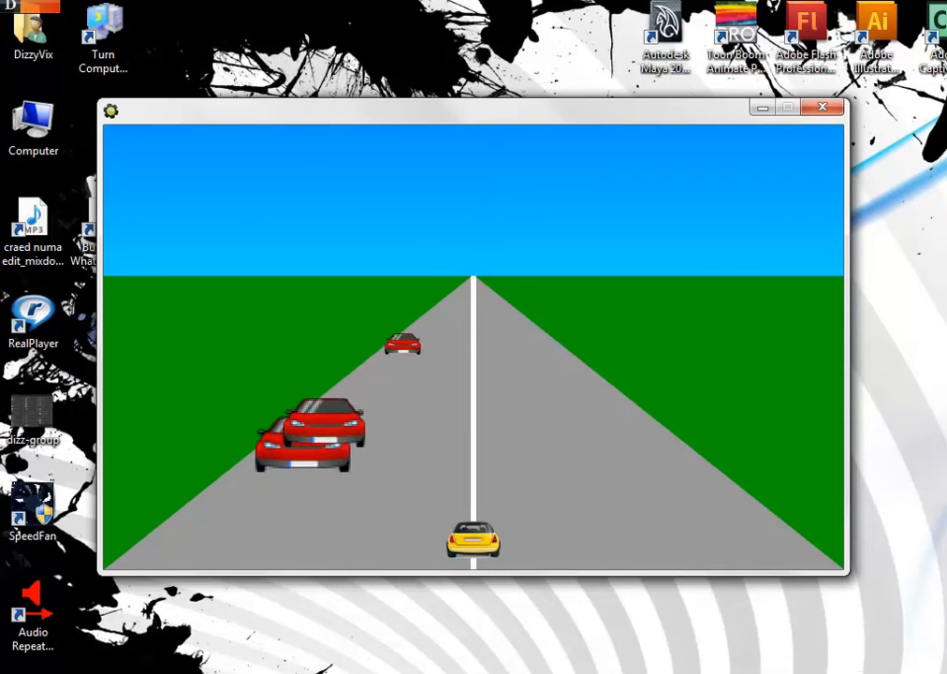
key("Right")
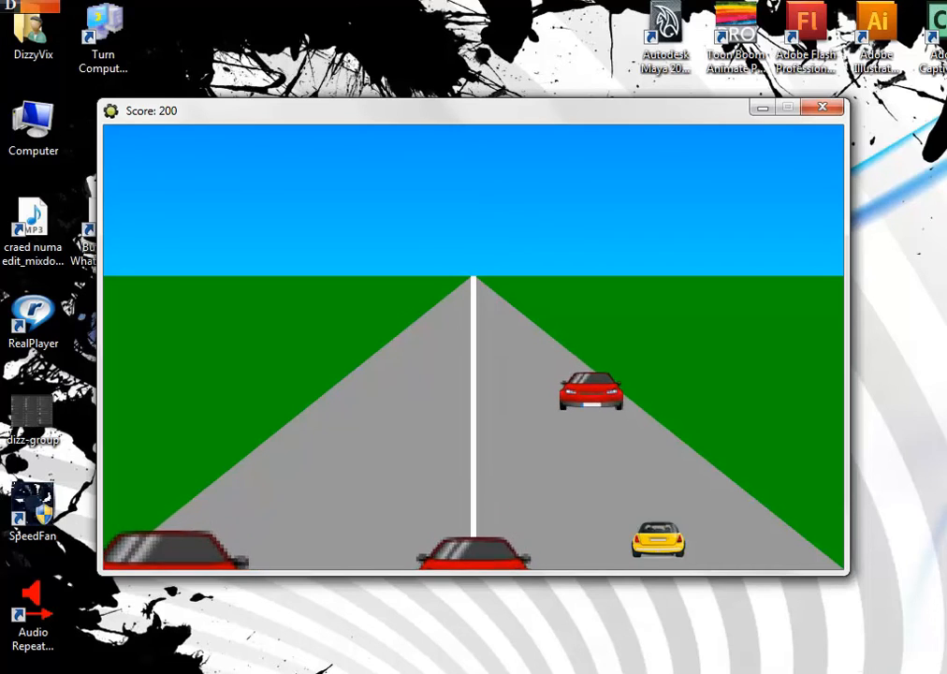
key("Left")
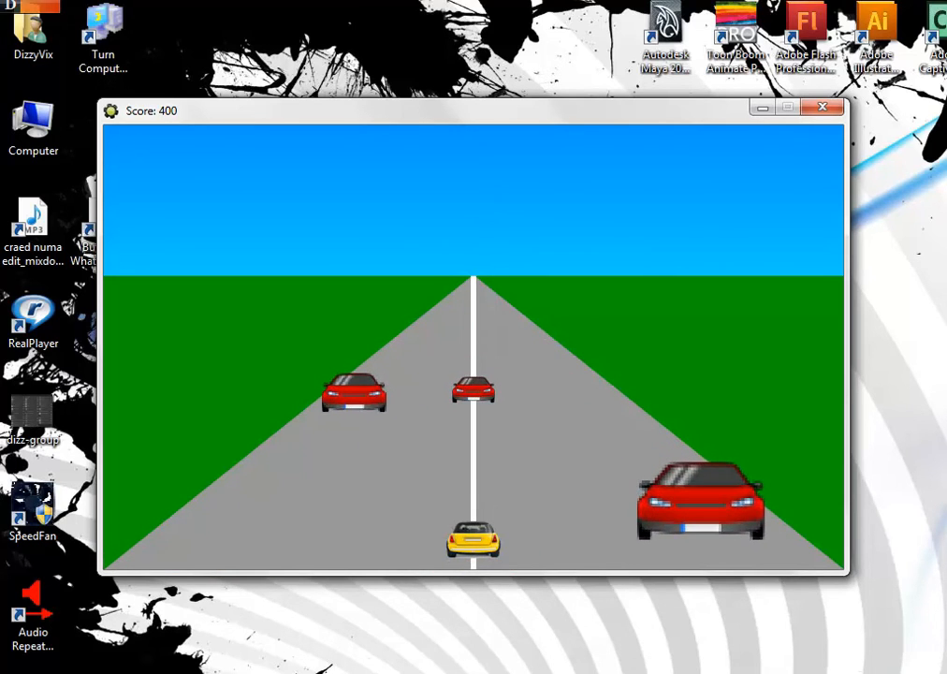
key("Right")
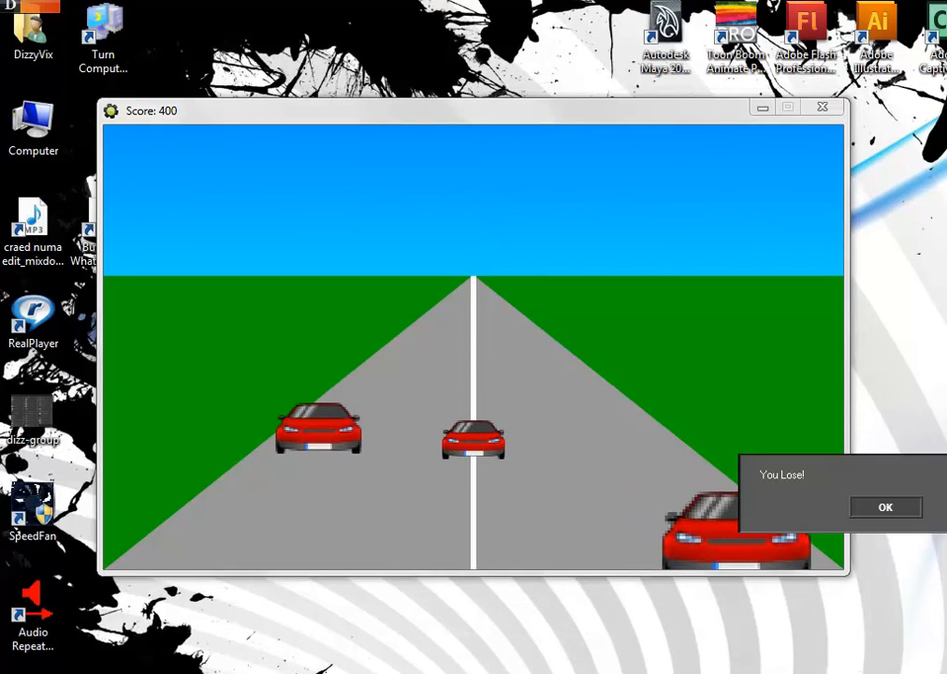
Dismiss the losing message, enter the player's name in the high-score table, and end the test game
left_click(868, 513)
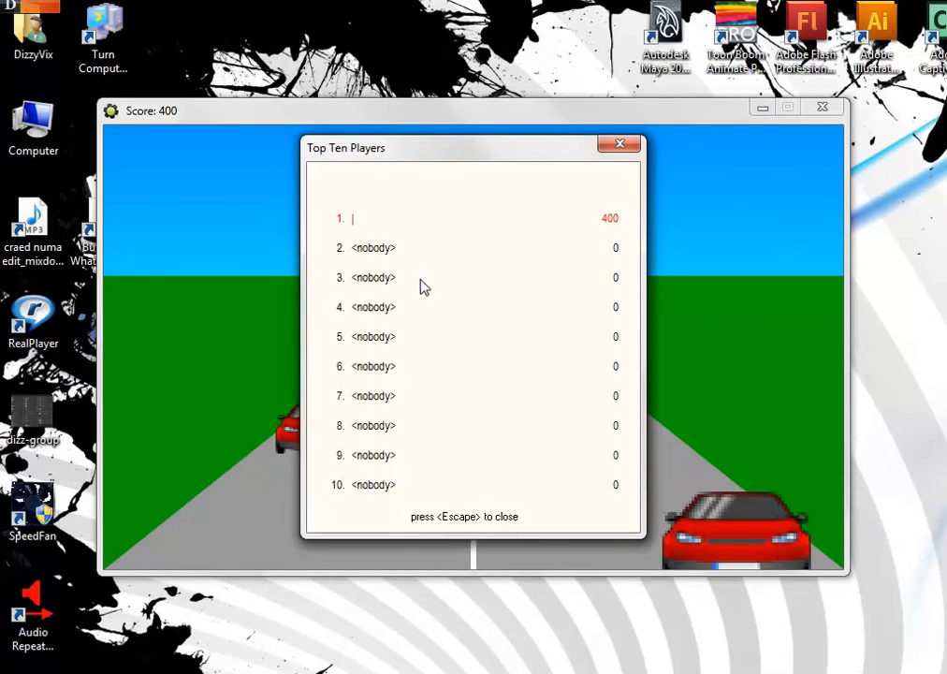
type("vix")
key("Return")
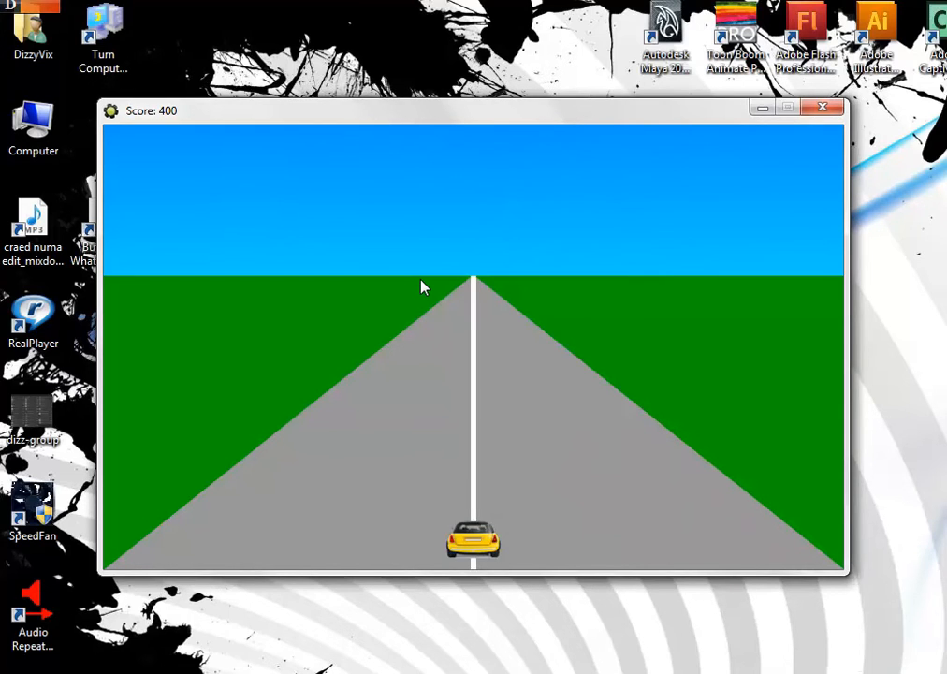
key("Escape")
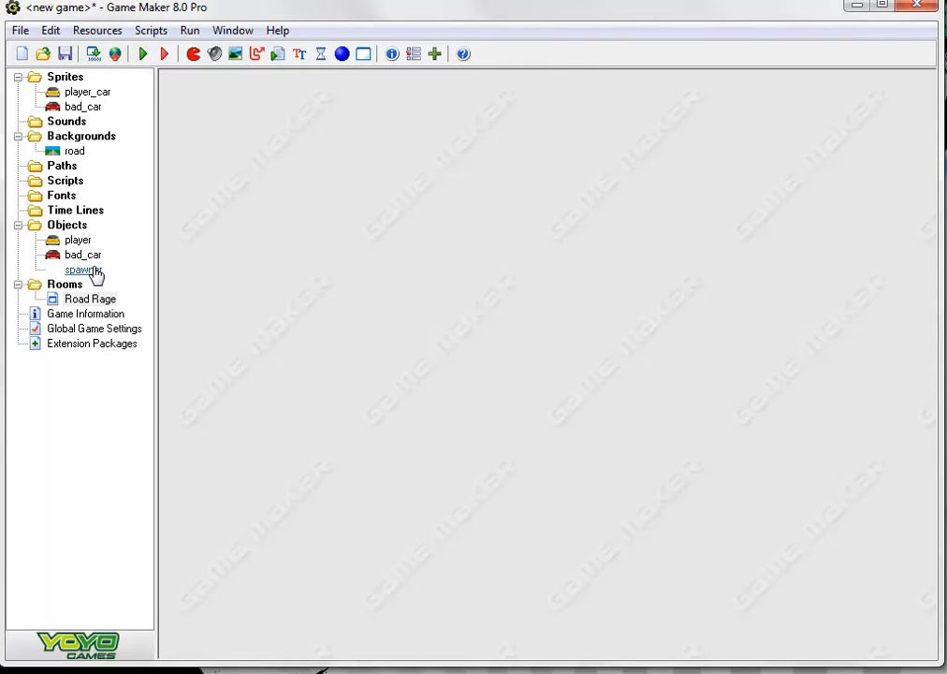
Change the code in spawner's Step event to spawn-=0.001, accept the object, and run the game
double_click(95, 271)
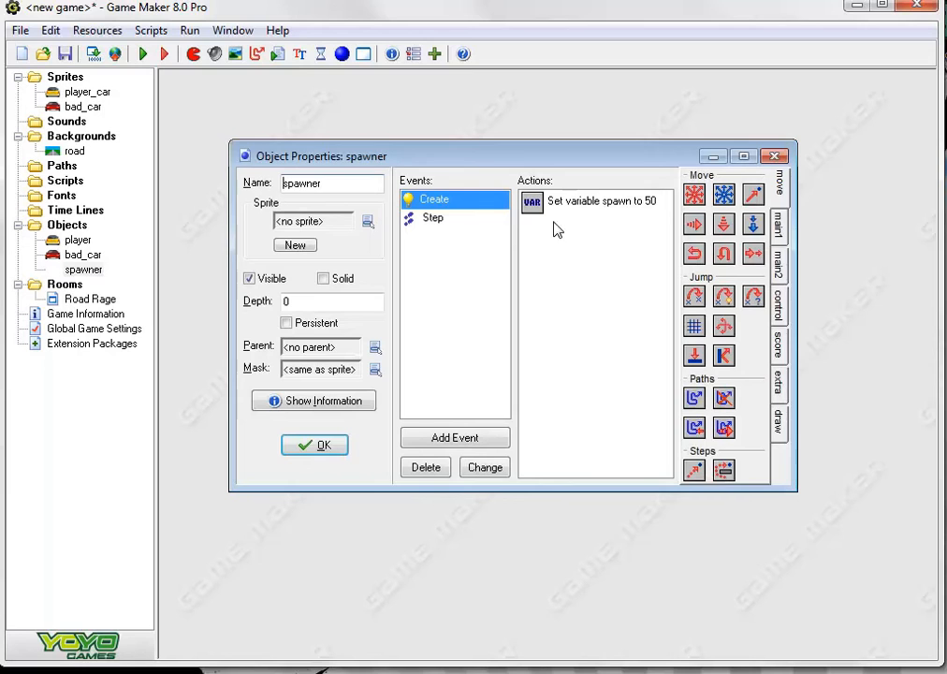
left_click(444, 220)
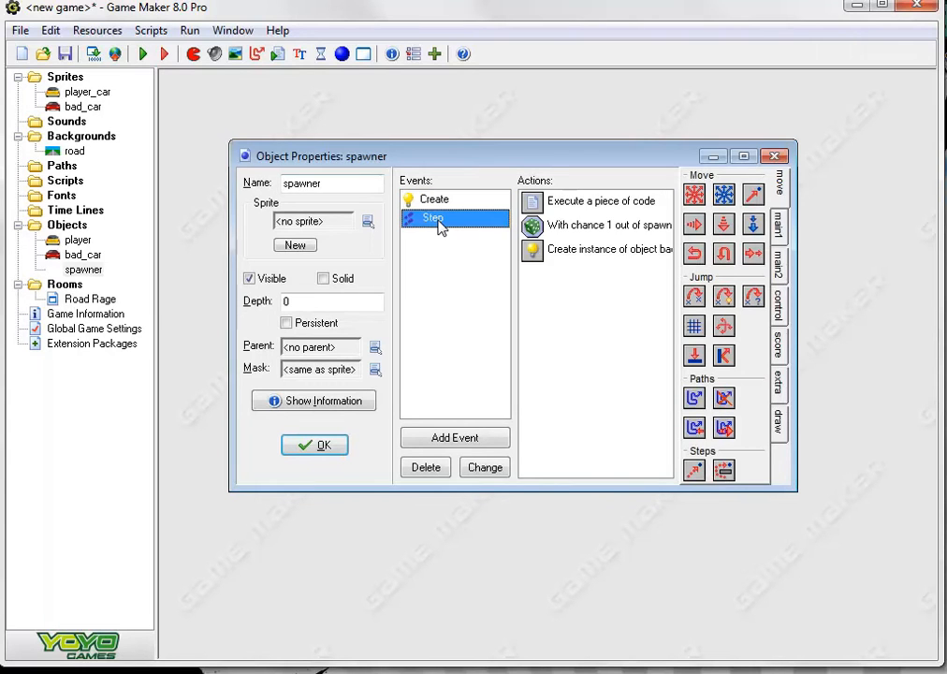
left_click(582, 208)
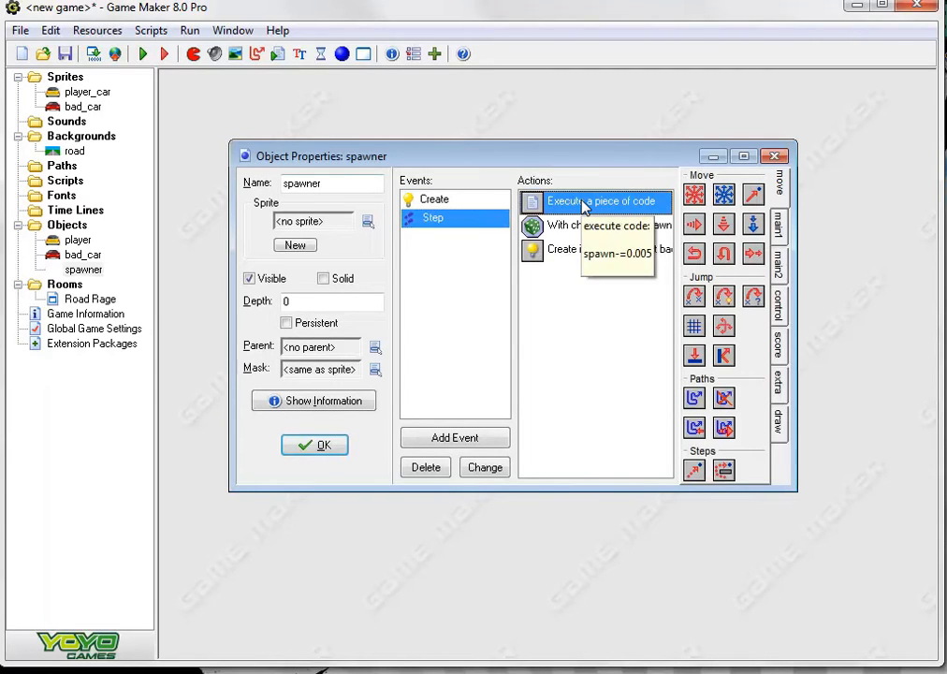
double_click(582, 207)
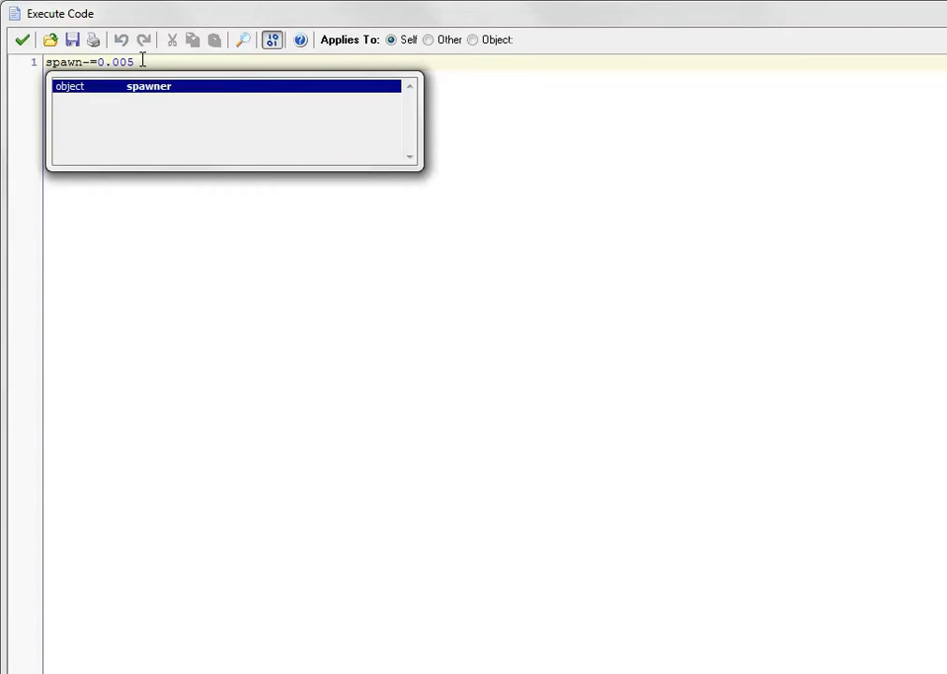
left_click(148, 61)
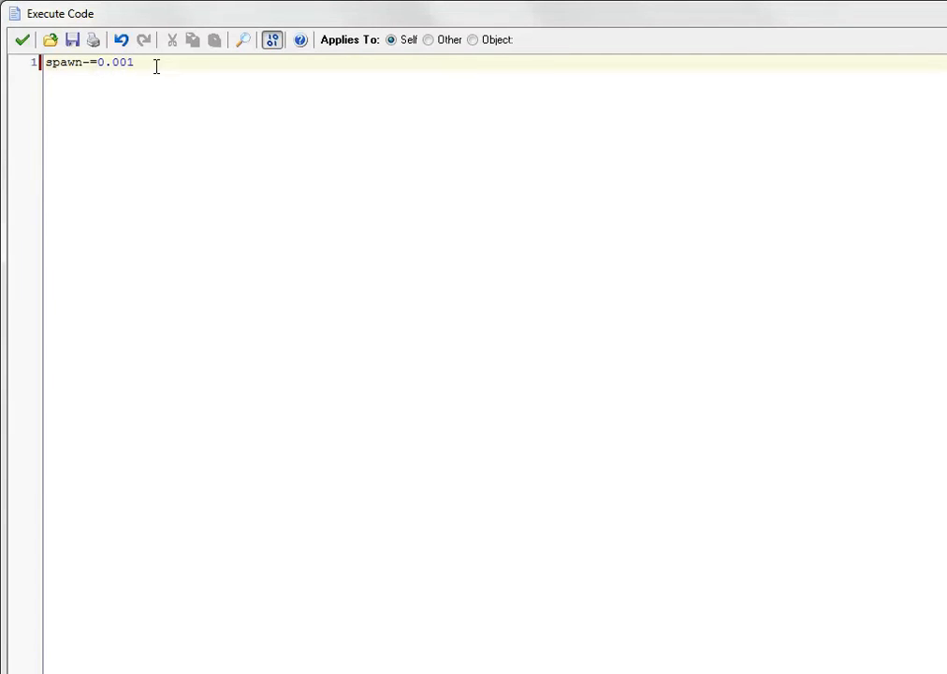
left_click(23, 41)
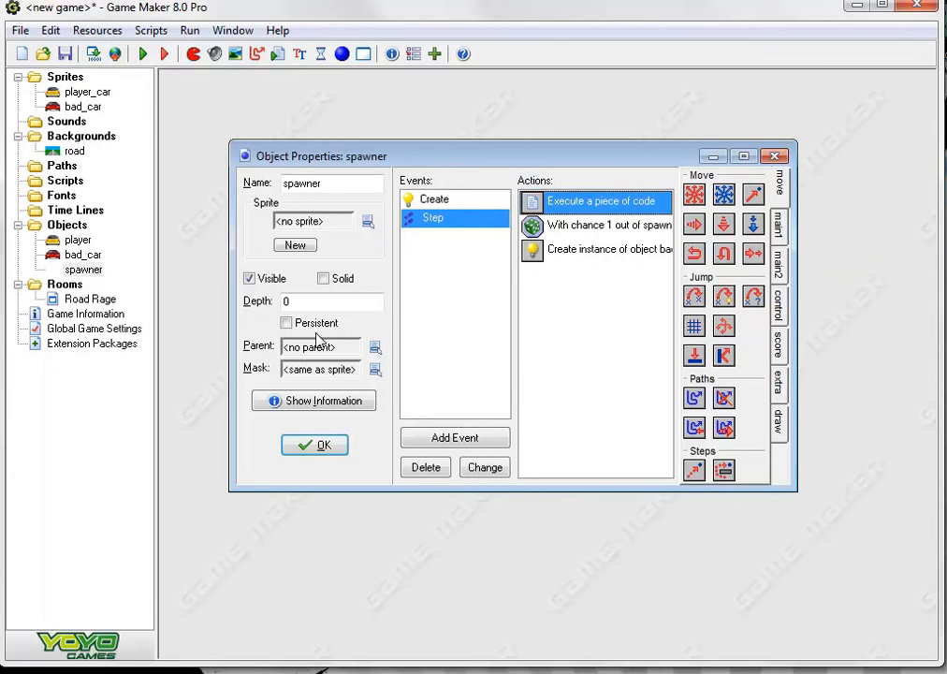
left_click(298, 447)
left_click(141, 54)
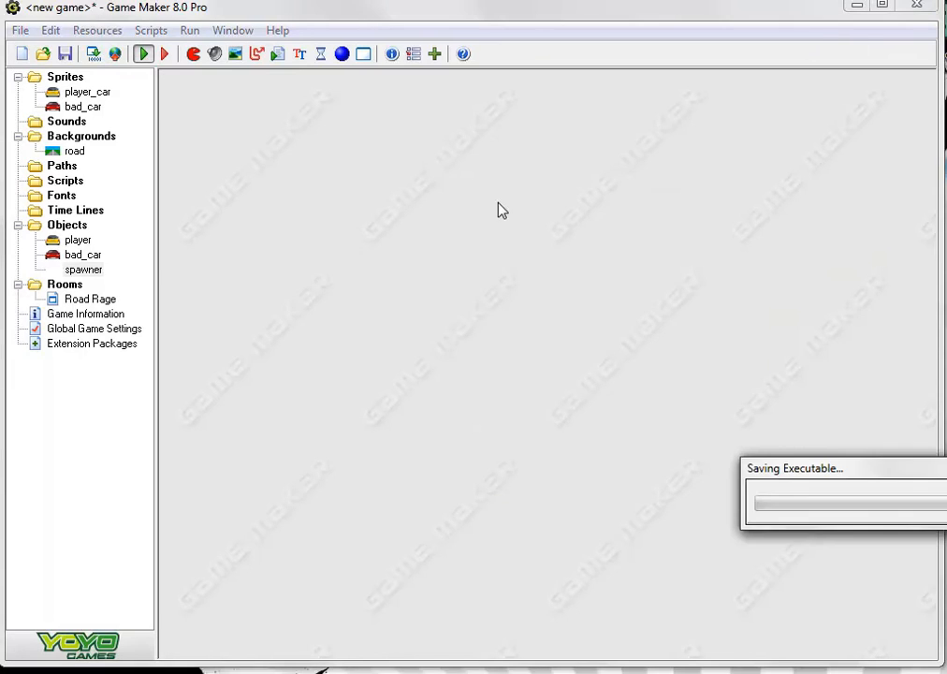
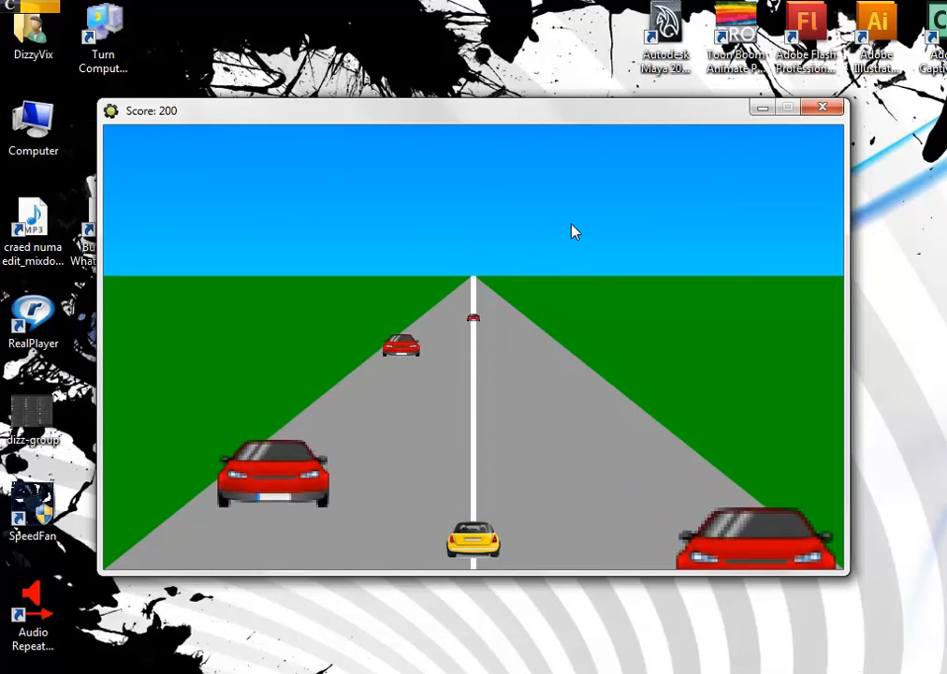
Test steering the yellow car among the red cars, dismiss the losing message, and close the high-score table
key("Right")
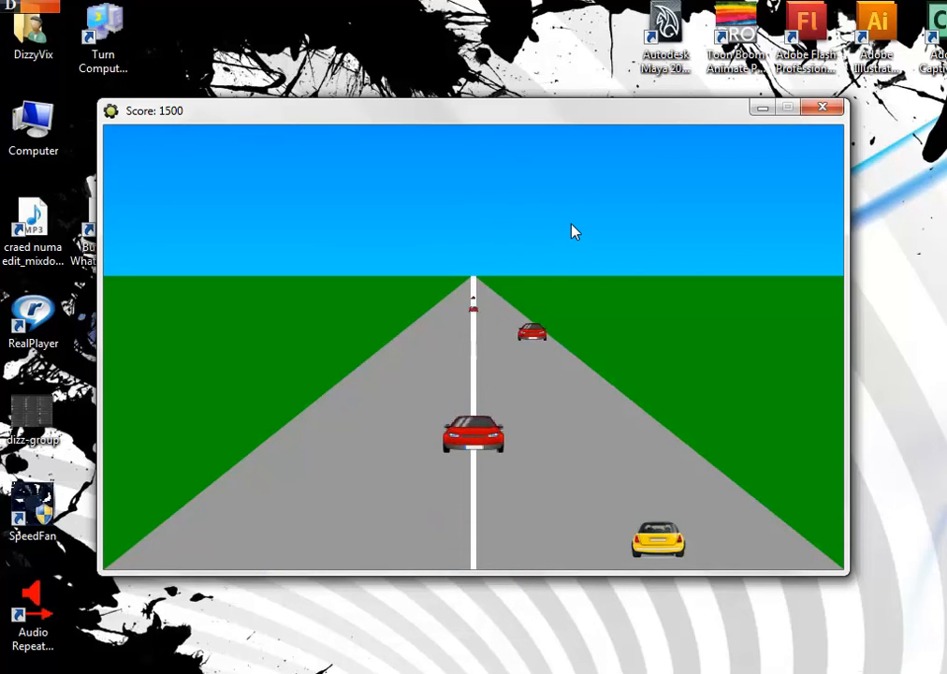
key("Left")
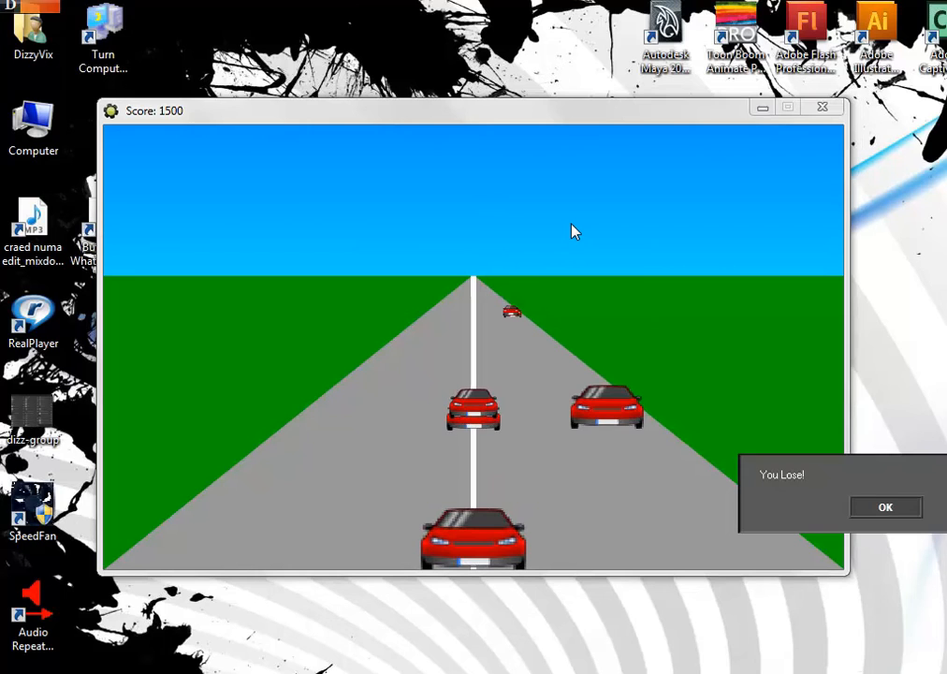
left_click(894, 509)
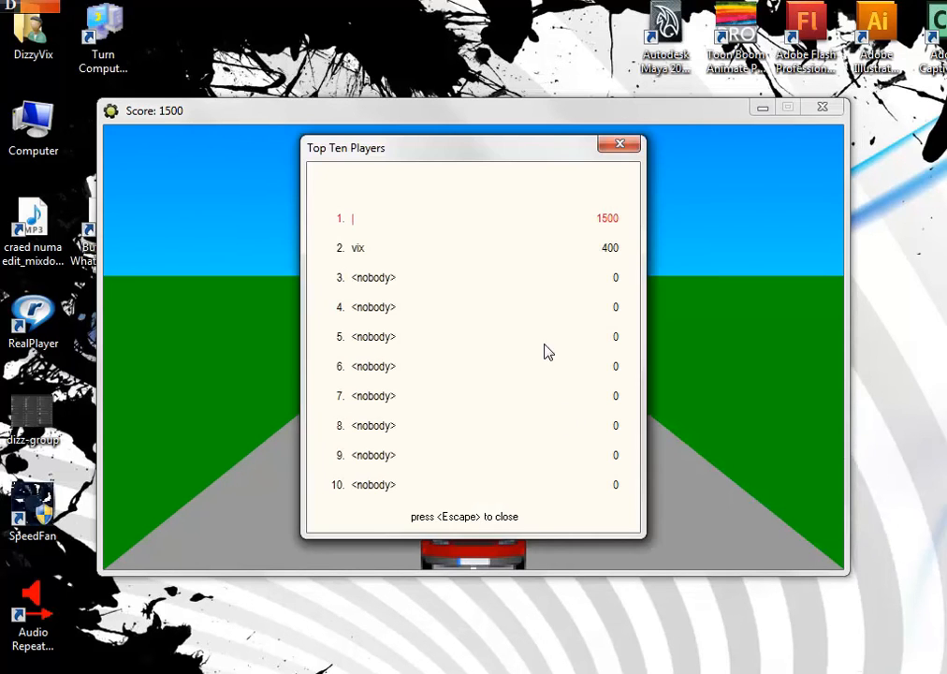
left_click(619, 144)
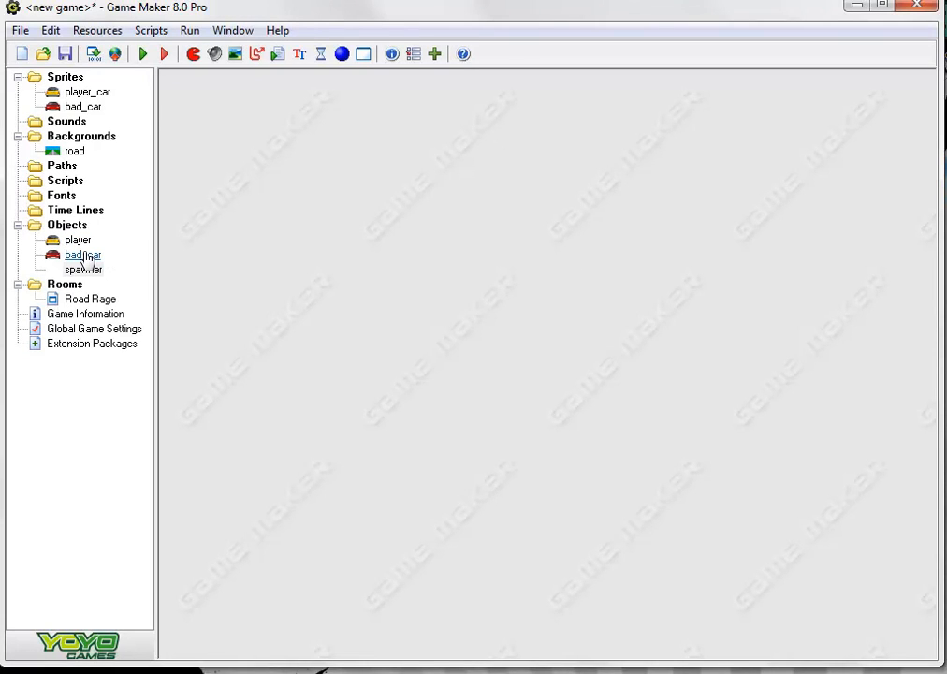
Set the speed of the movement action in bad_car's Create event to 5 and accept the object
double_click(83, 255)
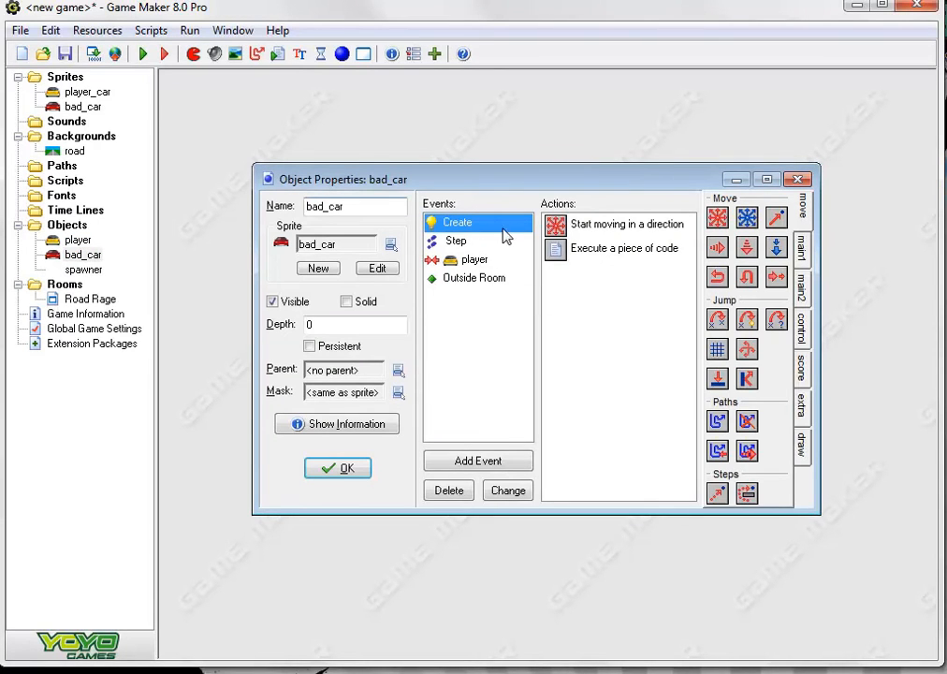
double_click(613, 225)
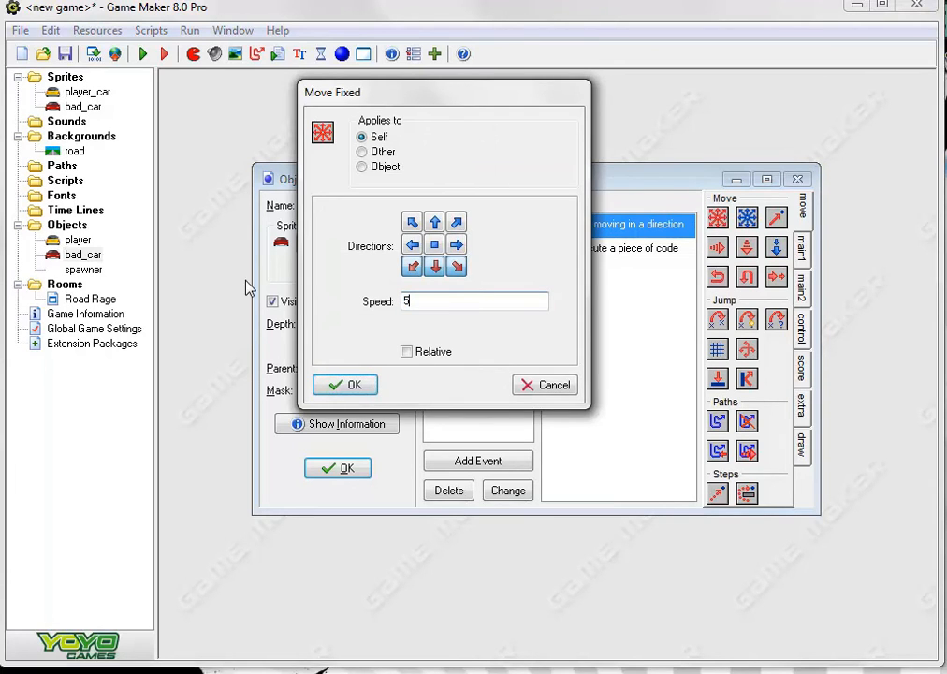
left_click(346, 385)
left_click(338, 468)
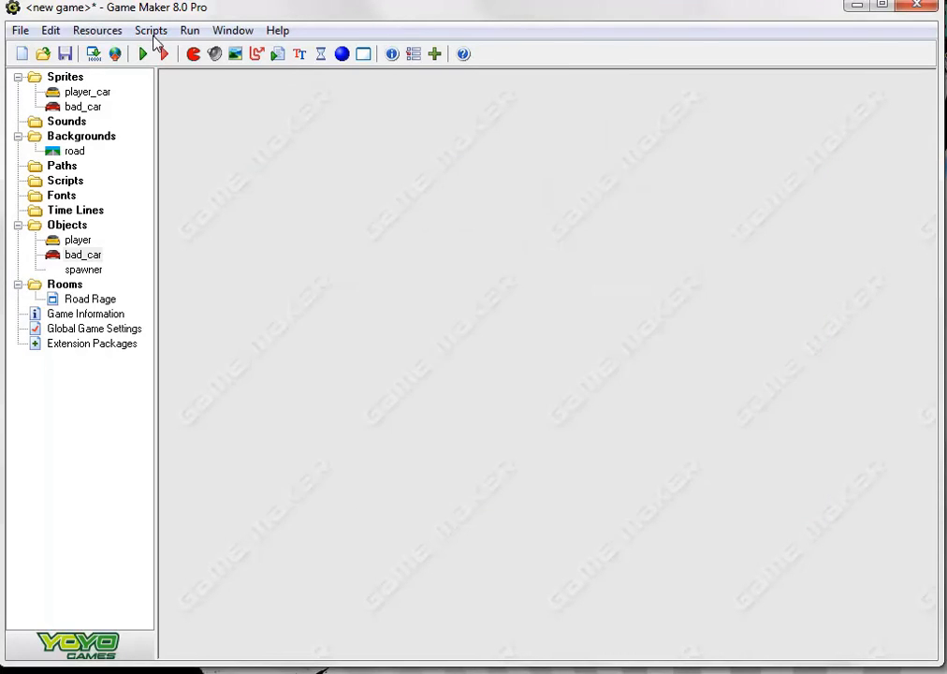
Run the game and test dodging the red cars at the new speed by switching lanes
left_click(142, 53)
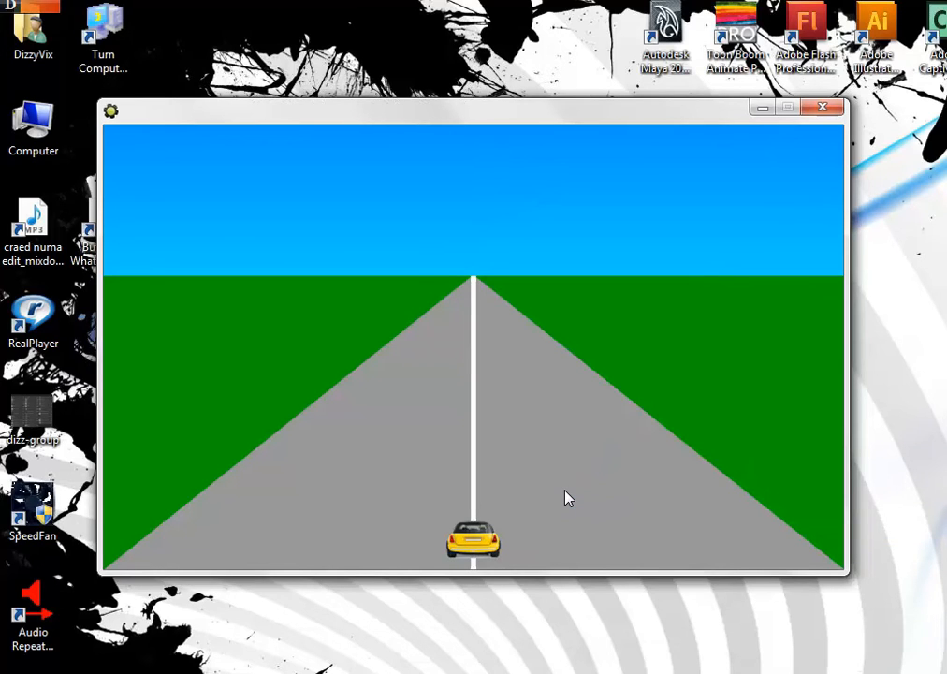
key("Right")
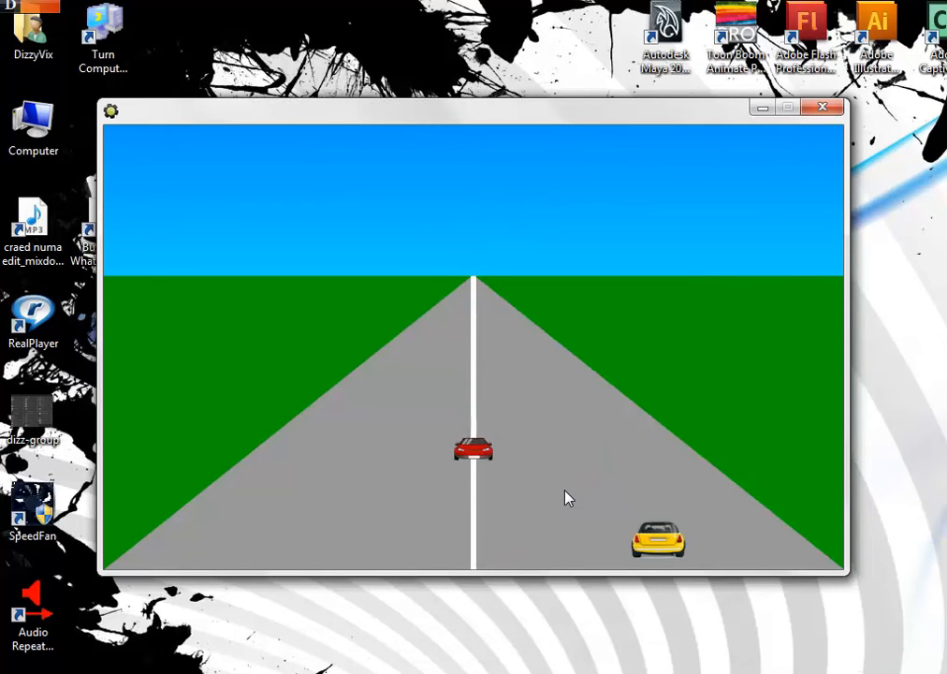
key("Left")
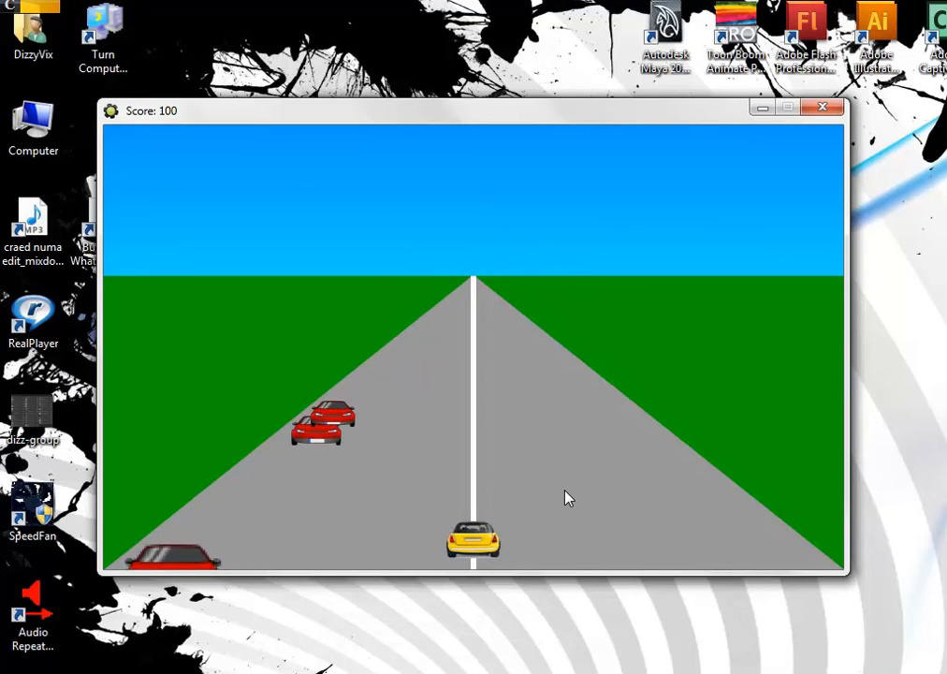
key("Right")
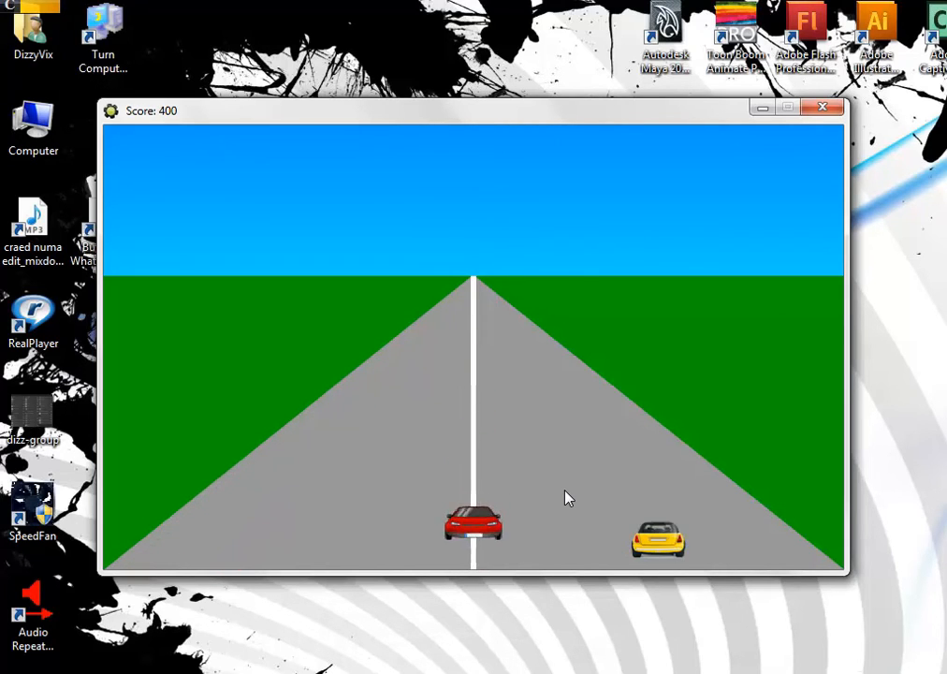
key("Left")
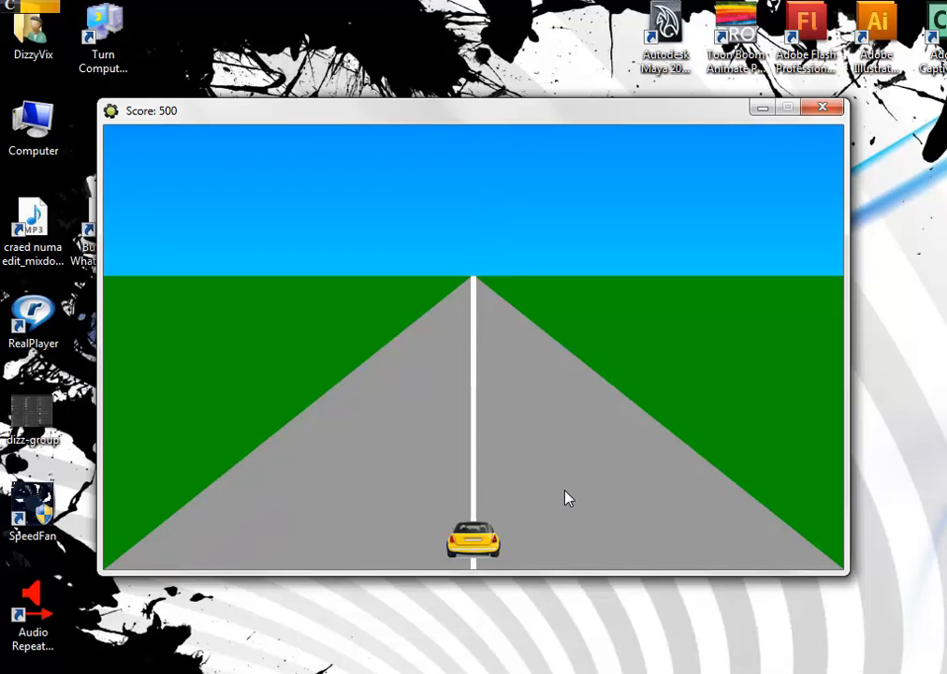
key("Right")
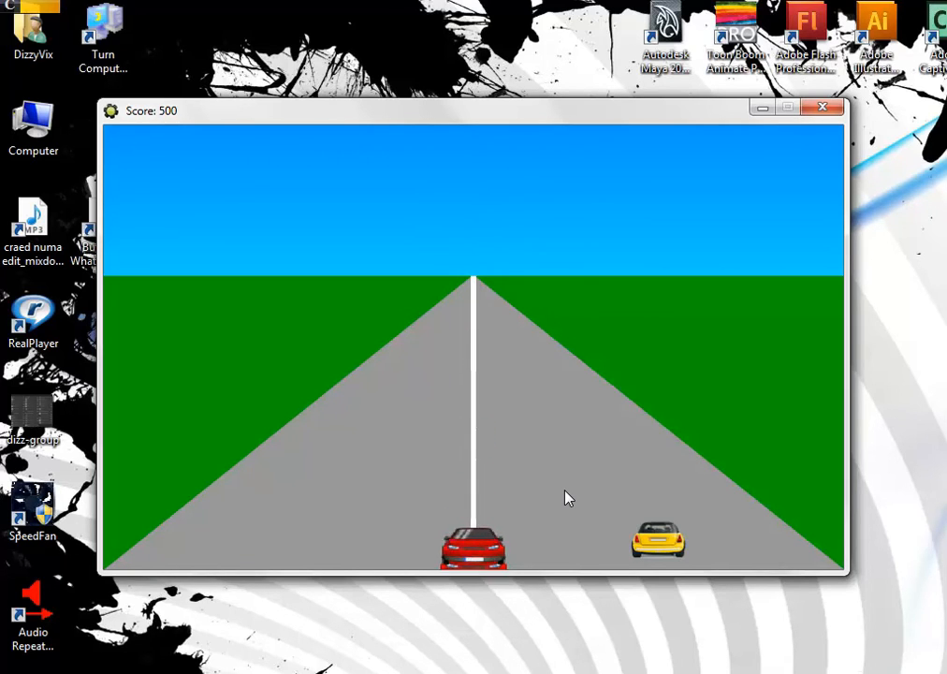
key("Left")
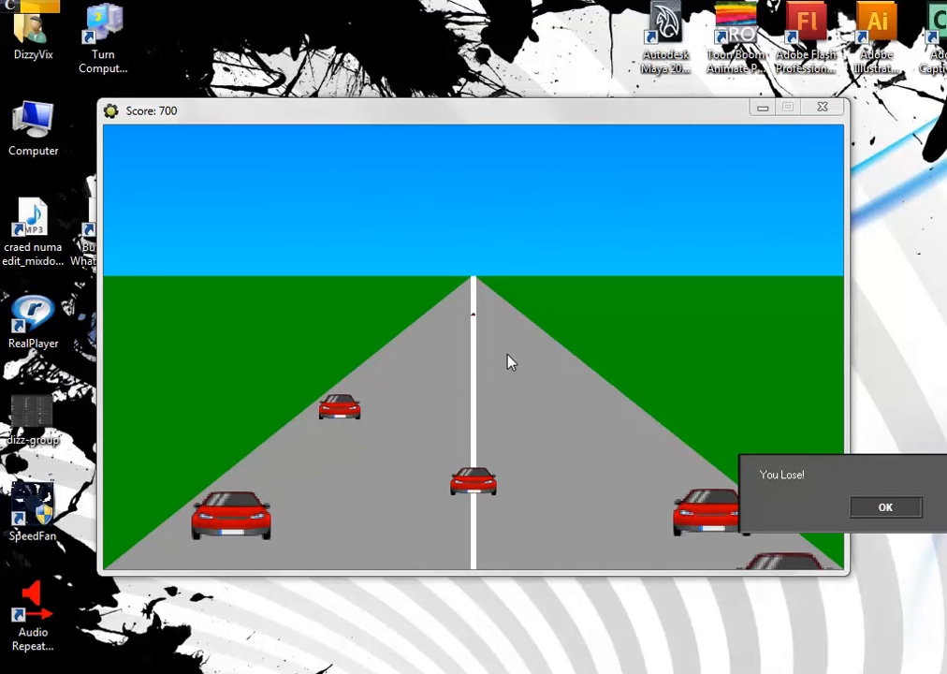
Dismiss the losing message, close the high-score table without a name, and end the test game
left_click(915, 508)
key("Escape")
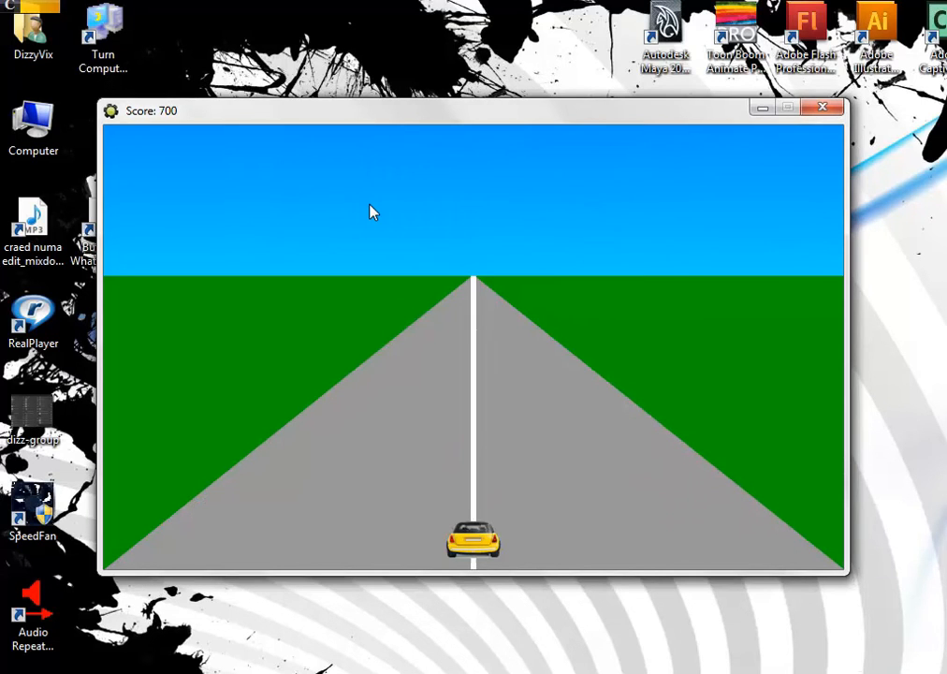
key("Escape")
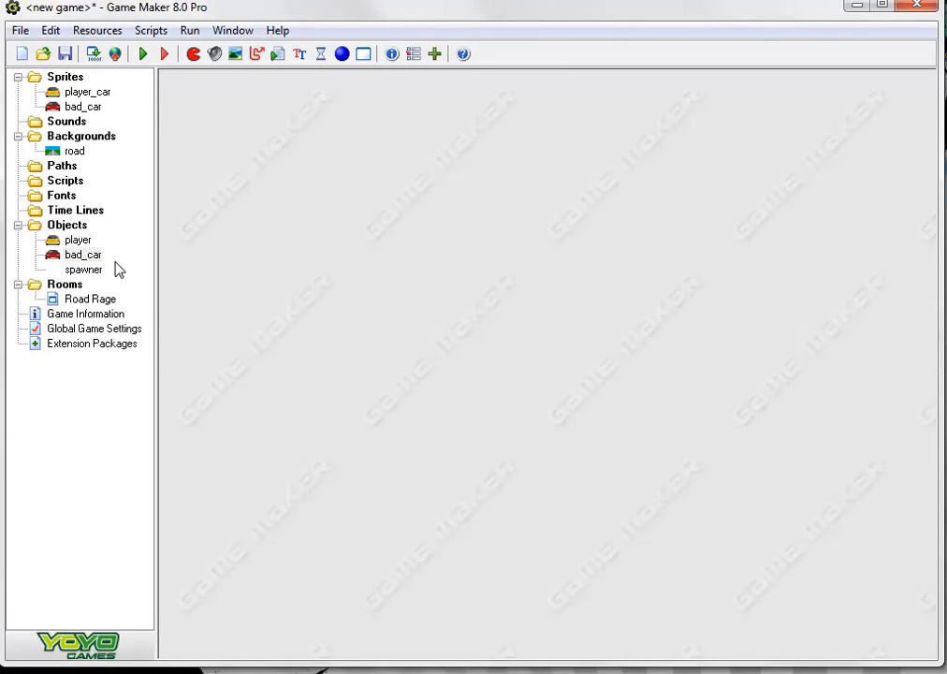
Create a new object named timer and add a Create event to it
left_click(342, 54)
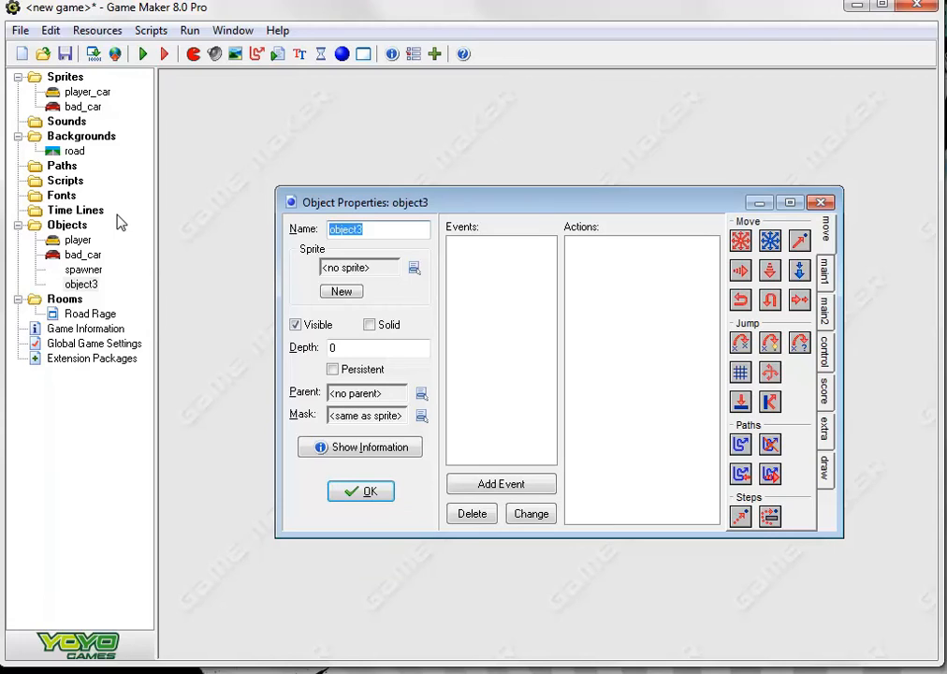
type("timer")
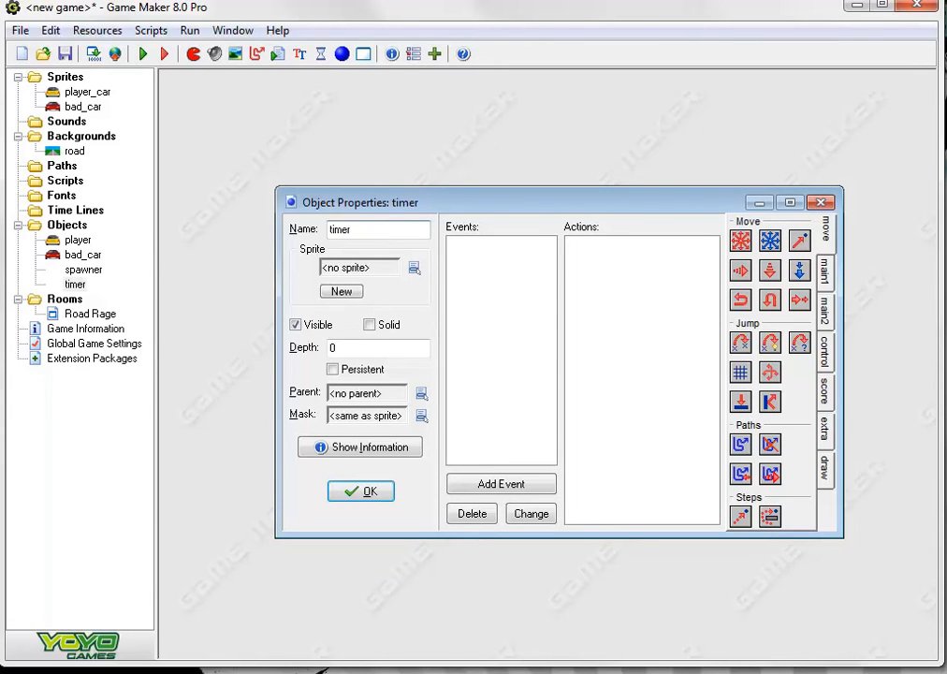
left_click(521, 494)
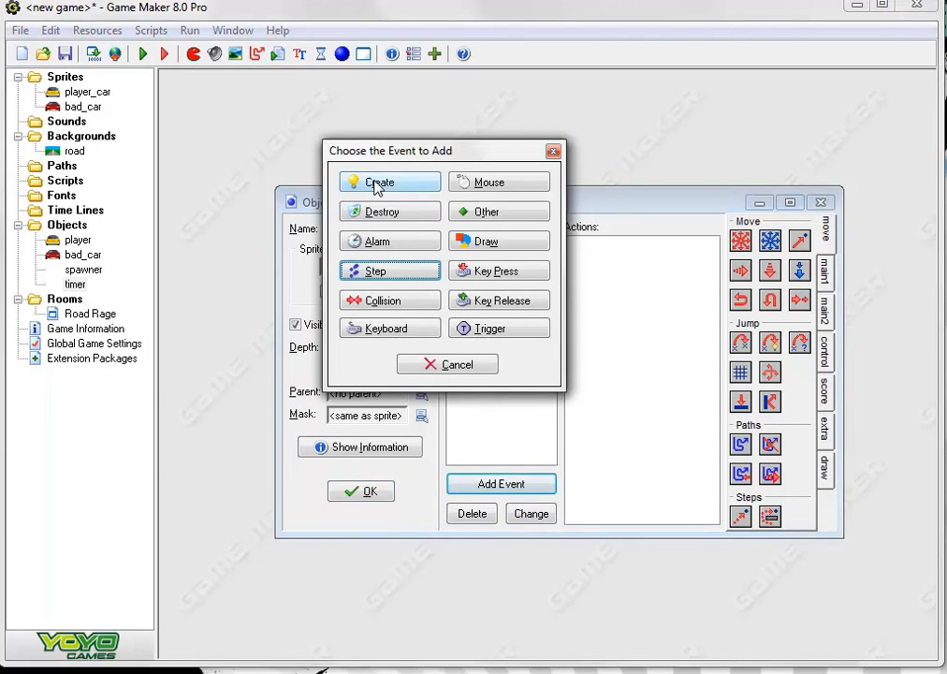
left_click(377, 184)
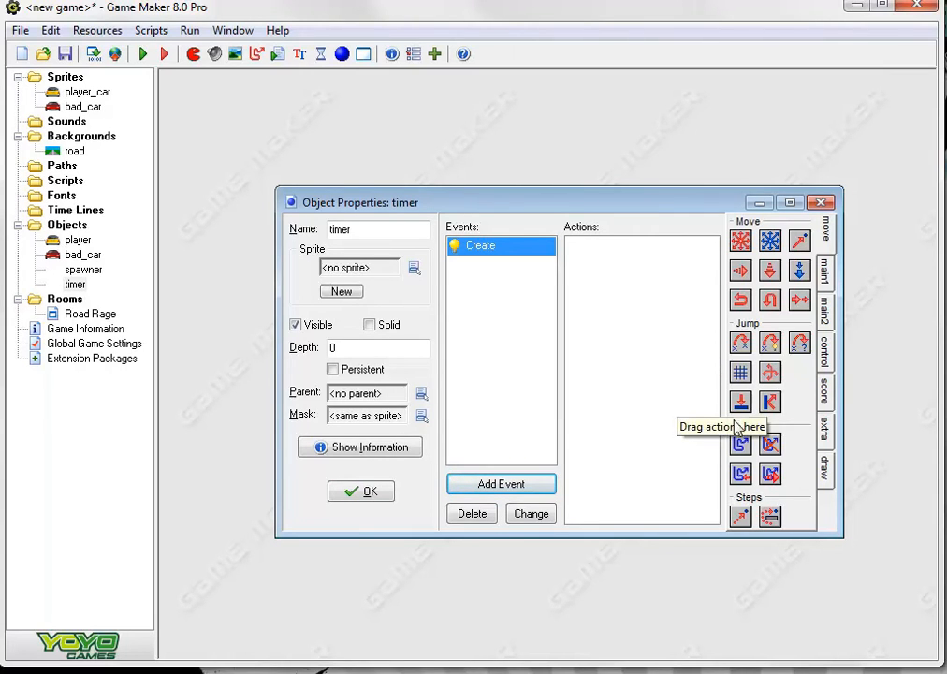
Add a code action containing time=30 to timer's Create event
left_click(829, 398)
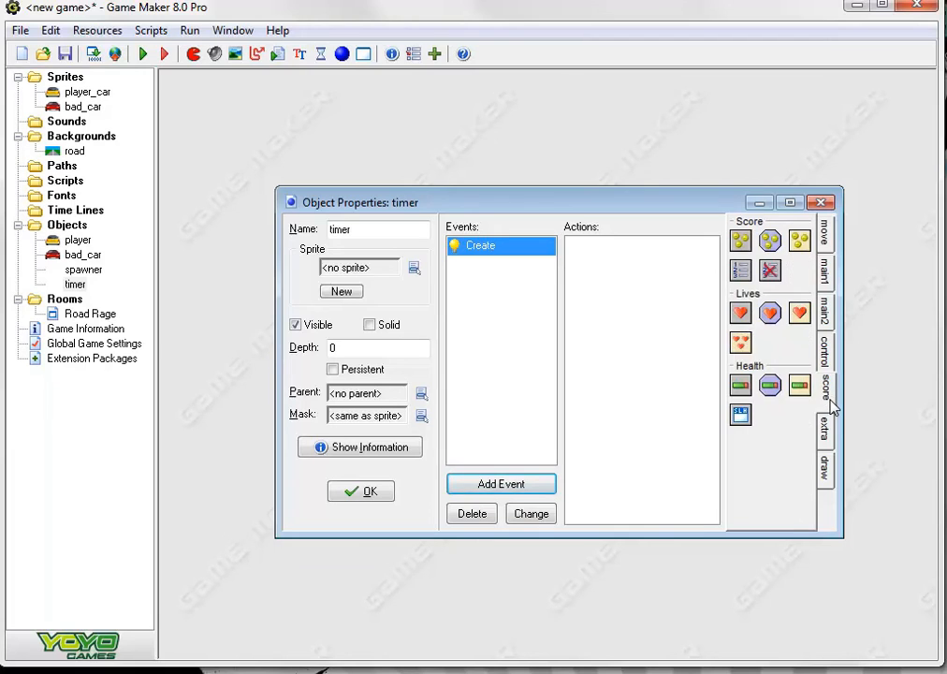
left_click(821, 435)
left_click(827, 356)
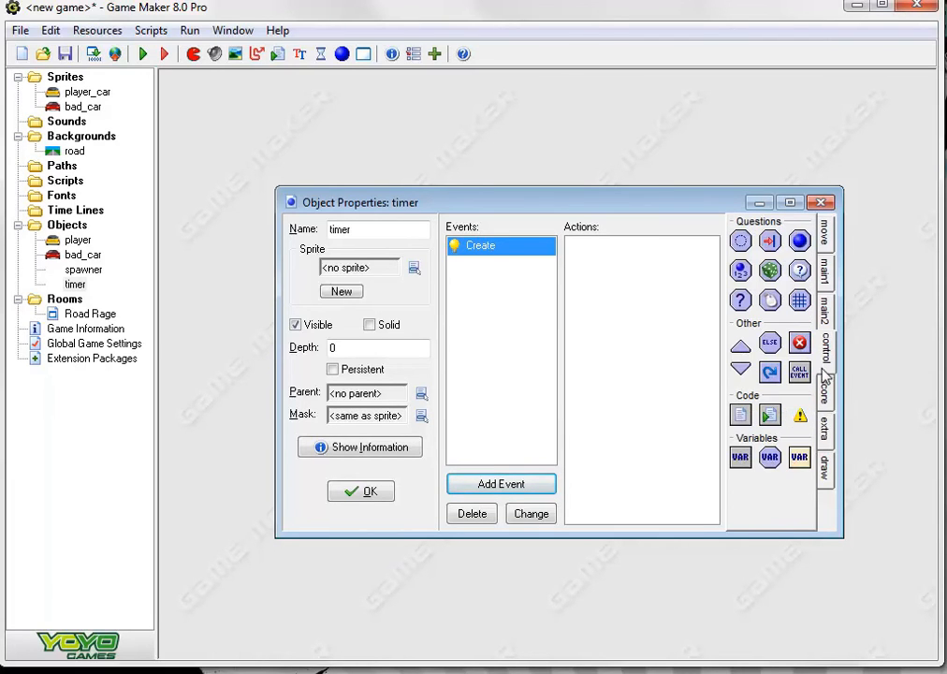
left_click(739, 414)
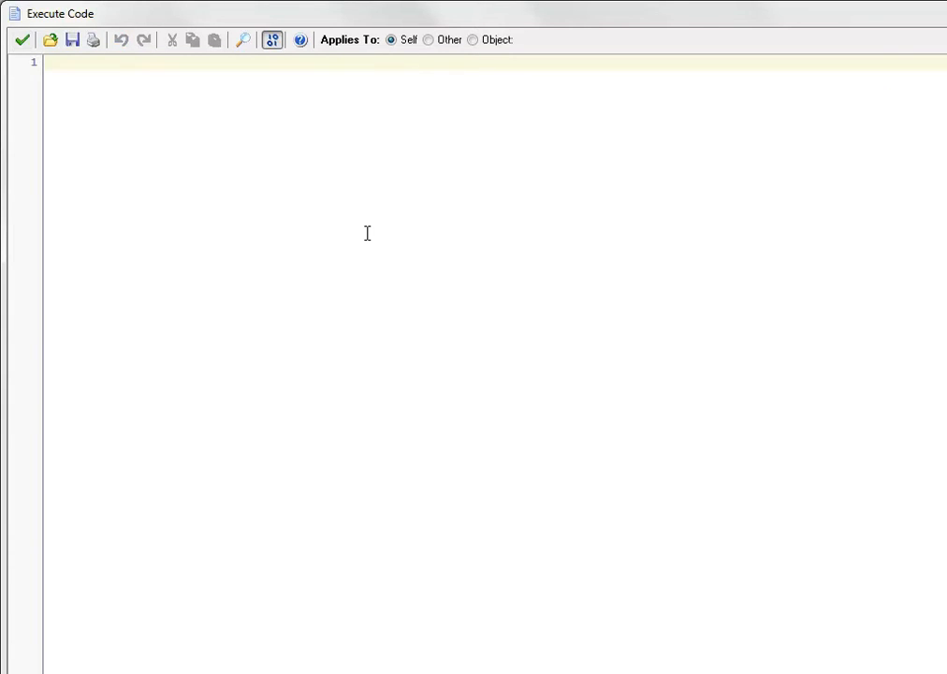
type("time")
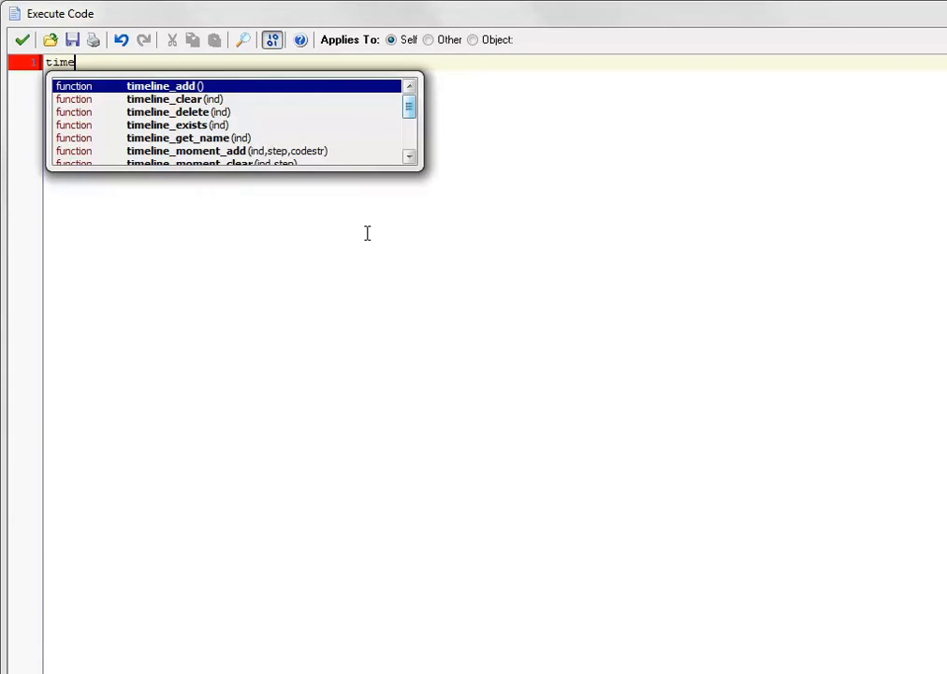
type("=")
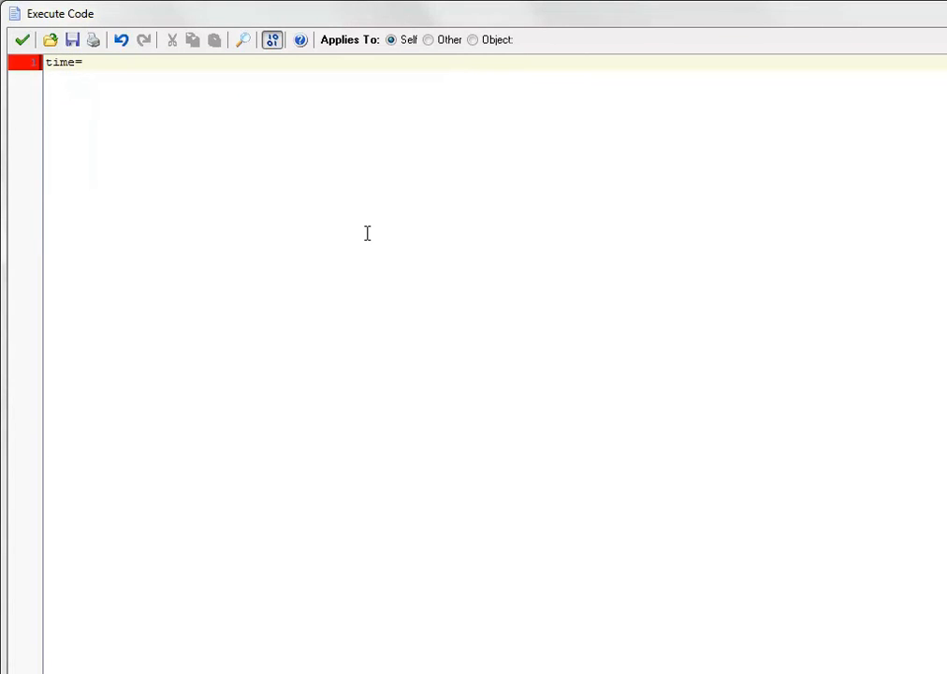
type("60")
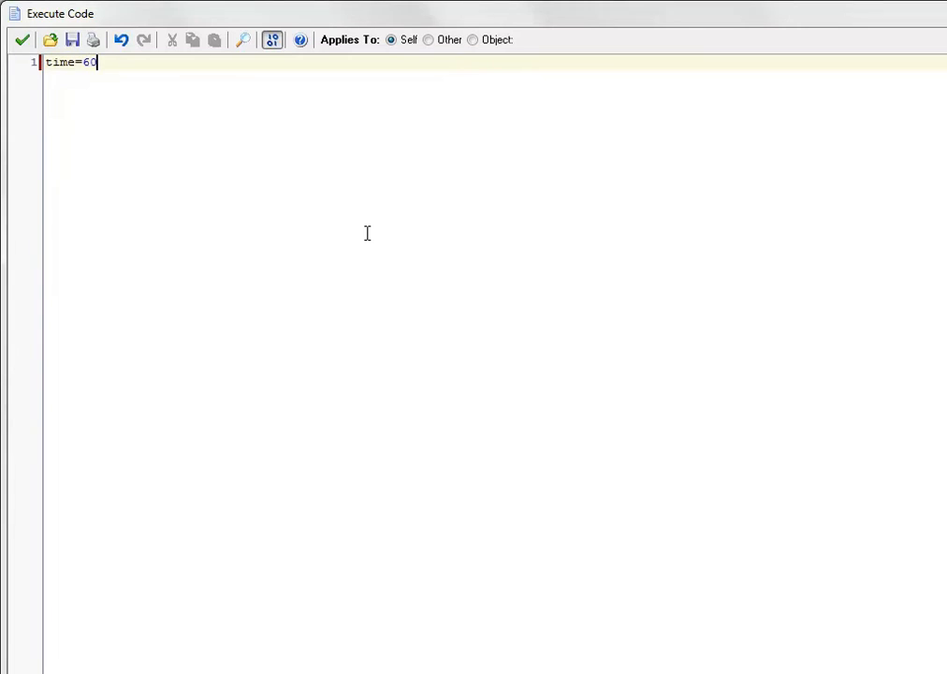
key("BackSpace")
key("BackSpace")
type("30")
left_click(22, 42)
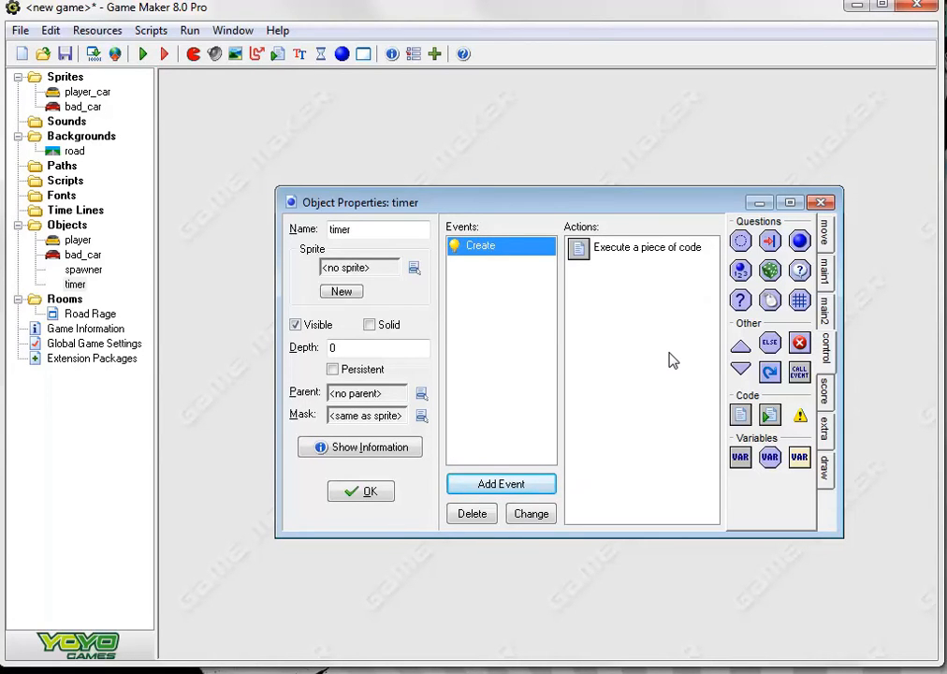
Add a Set Alarm action to timer's Create event that sets Alarm 0 to 60 steps
left_click(824, 391)
left_click(828, 348)
left_click(826, 309)
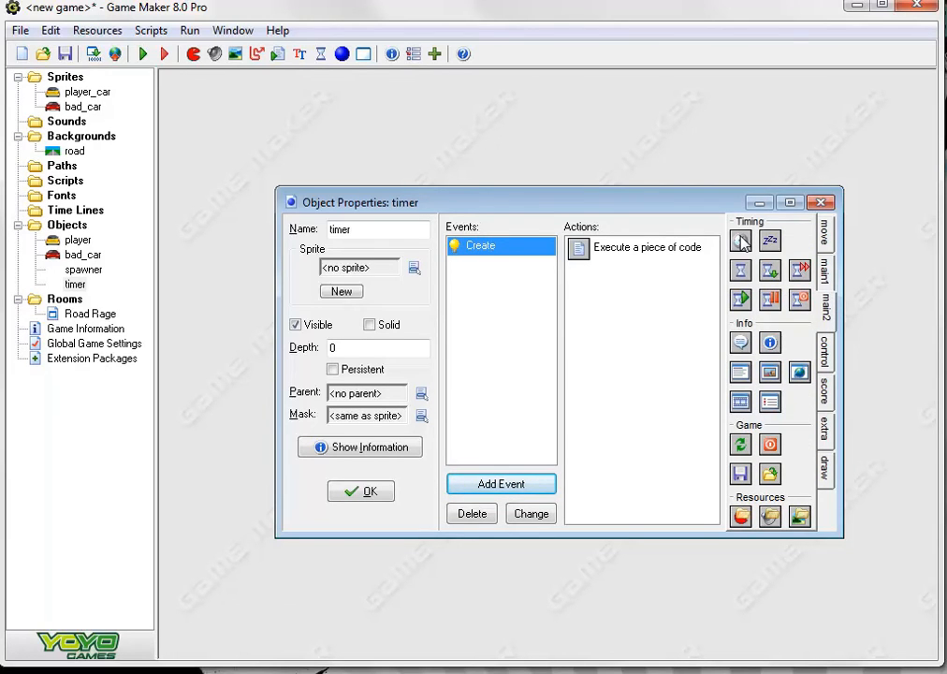
left_click_drag(741, 242, 622, 281)
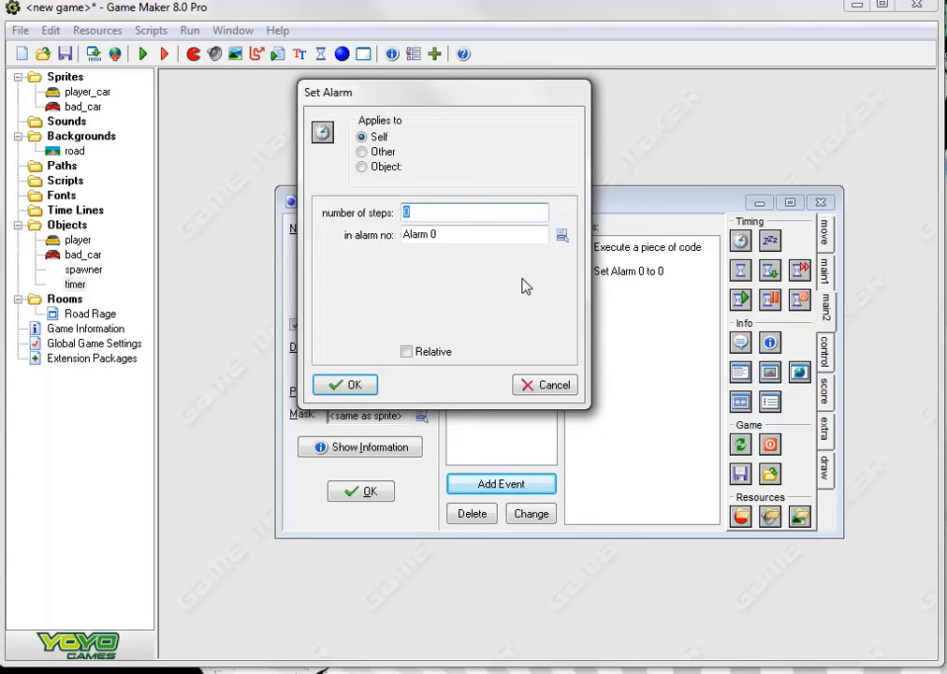
type("60")
left_click(353, 385)
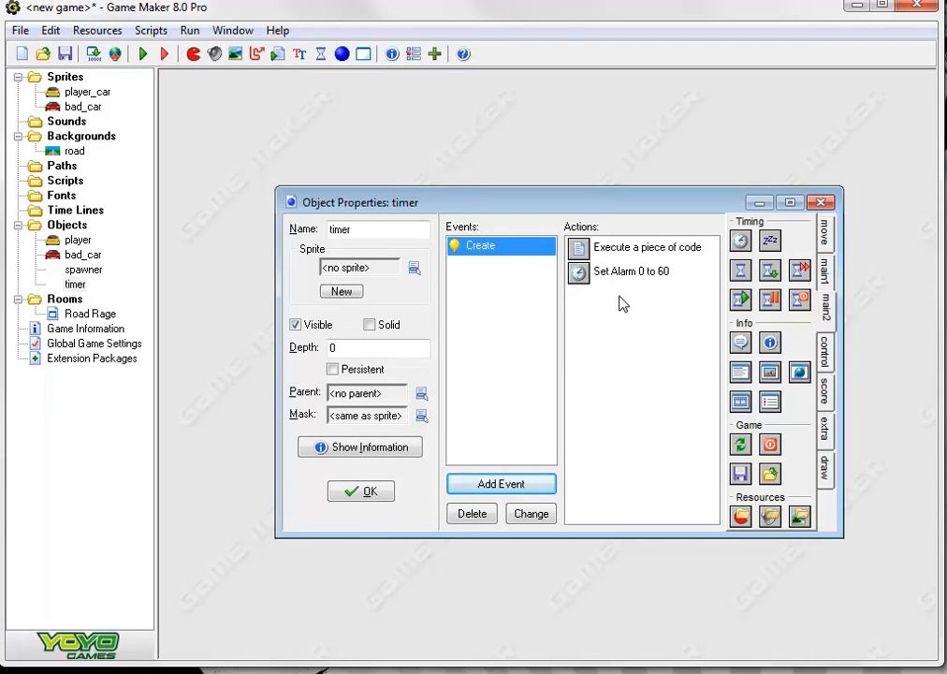
Add a Draw event to the timer object and place a Set Color action in it
left_click(516, 485)
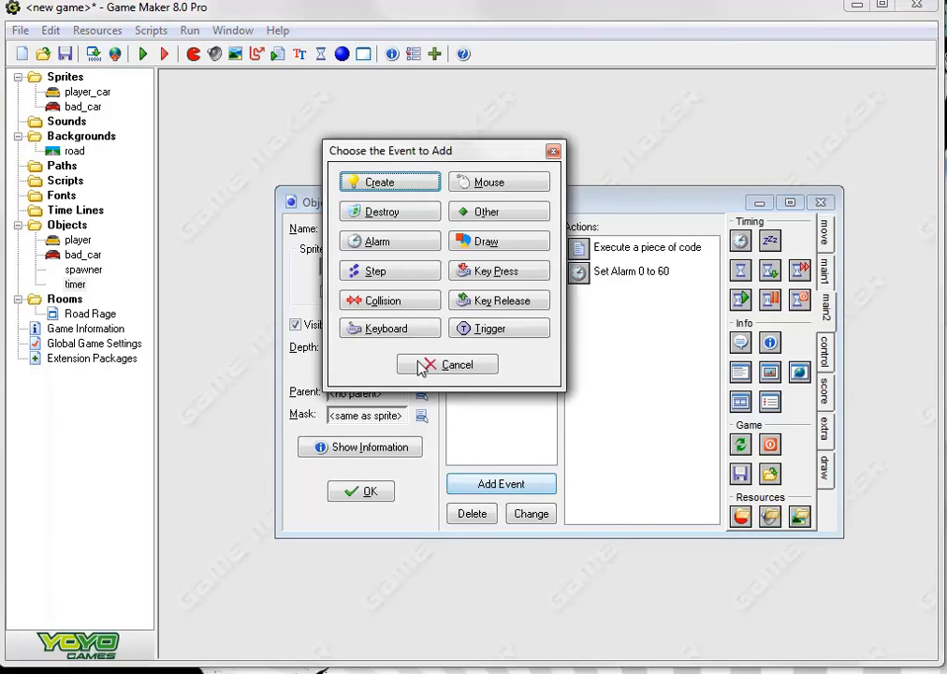
left_click(491, 245)
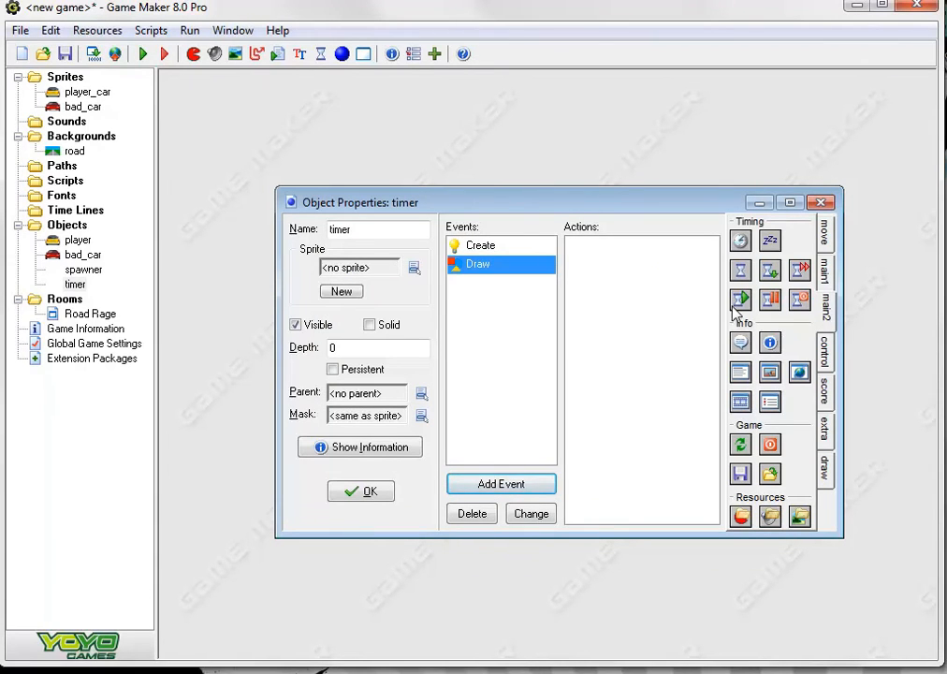
left_click(826, 465)
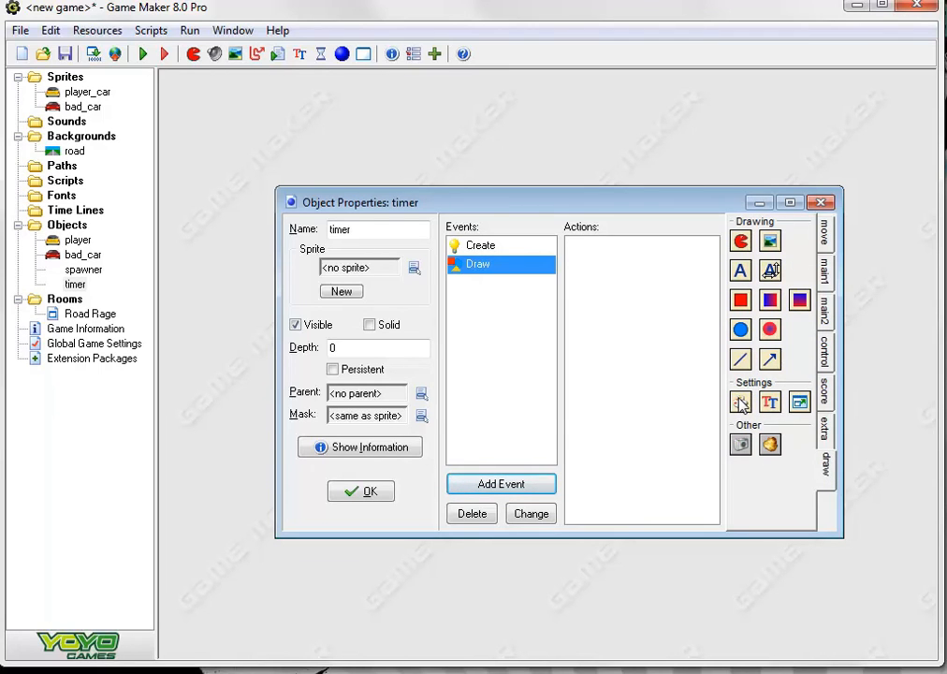
left_click_drag(740, 402, 598, 323)
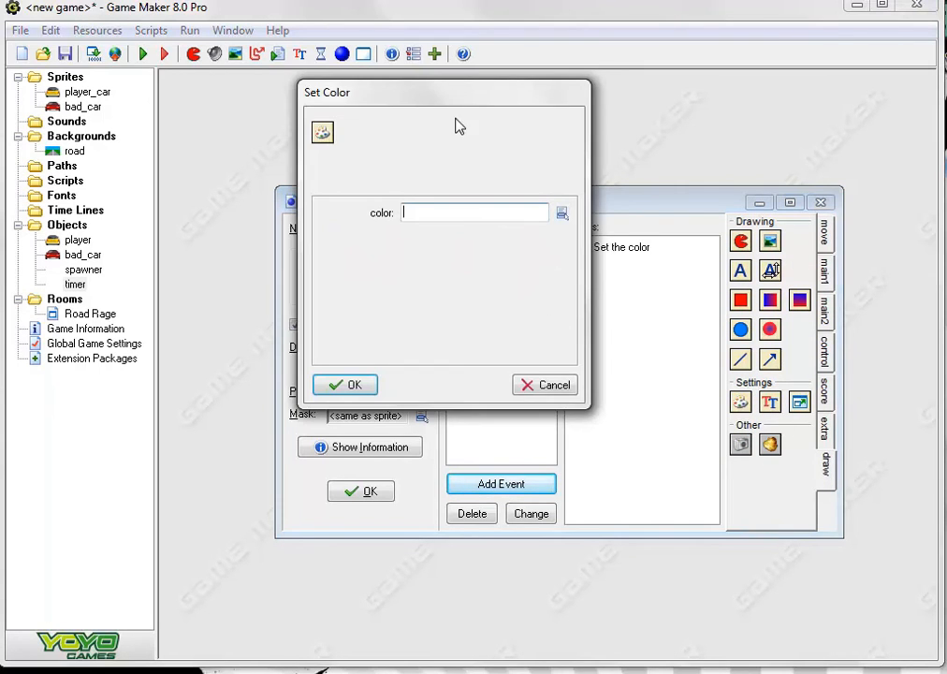
left_click_drag(461, 93, 567, 174)
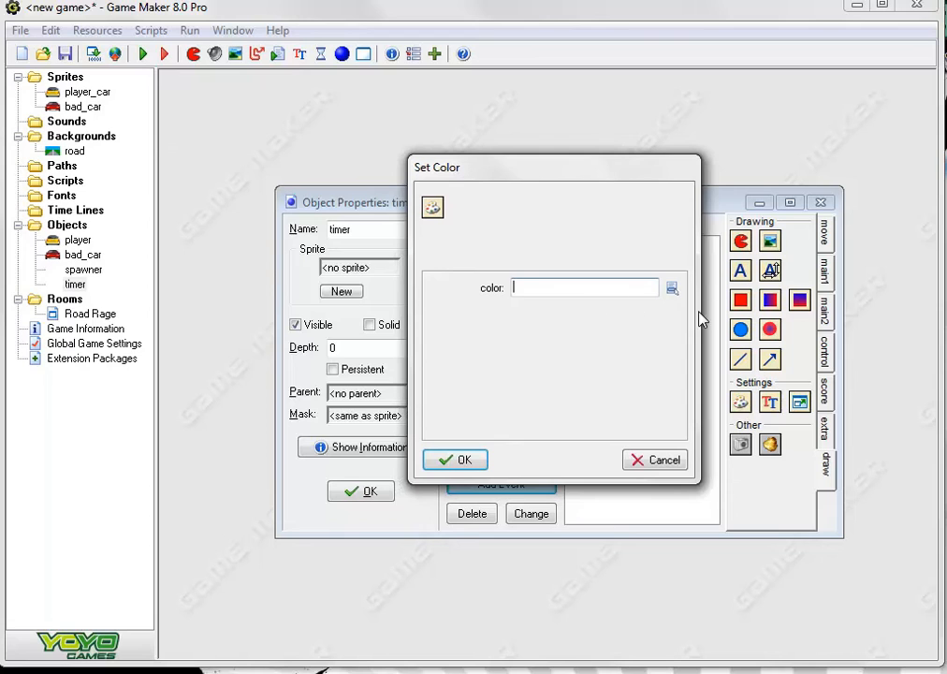
Choose red as the drawing color in the Set Color action
left_click(671, 289)
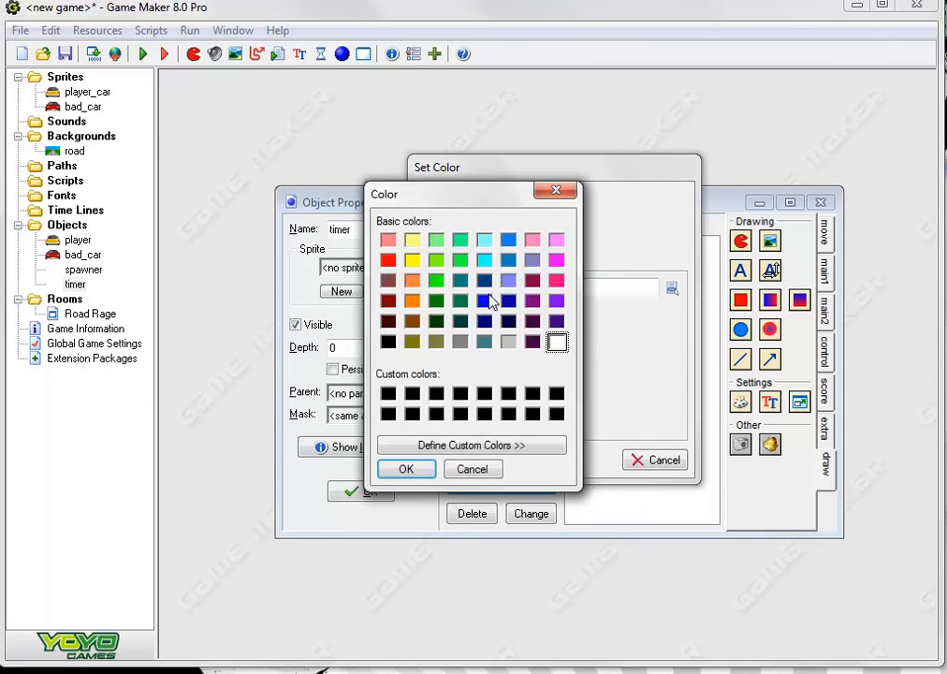
left_click(391, 258)
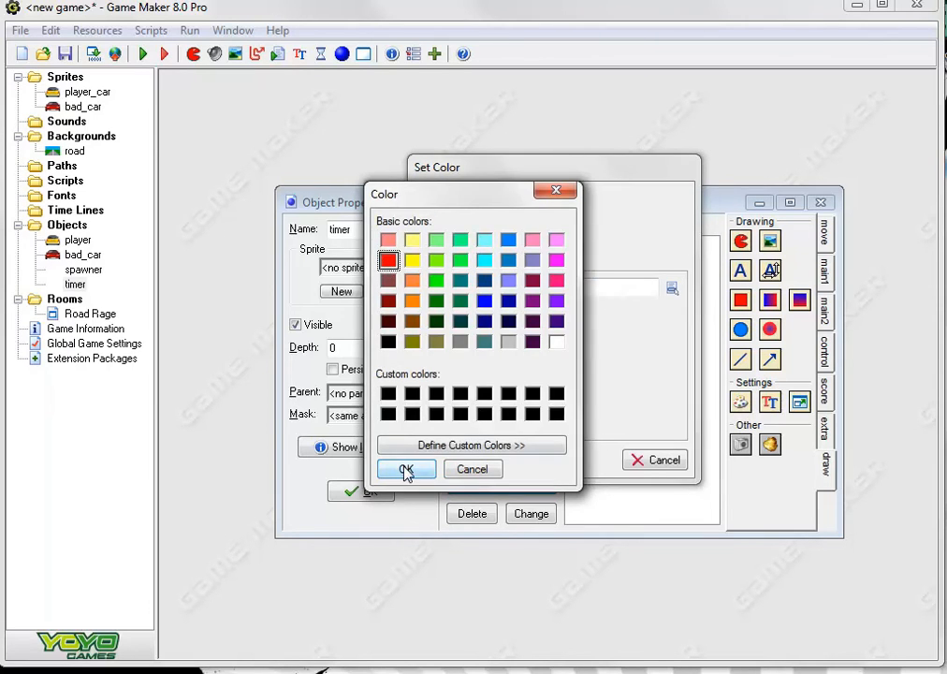
left_click(405, 471)
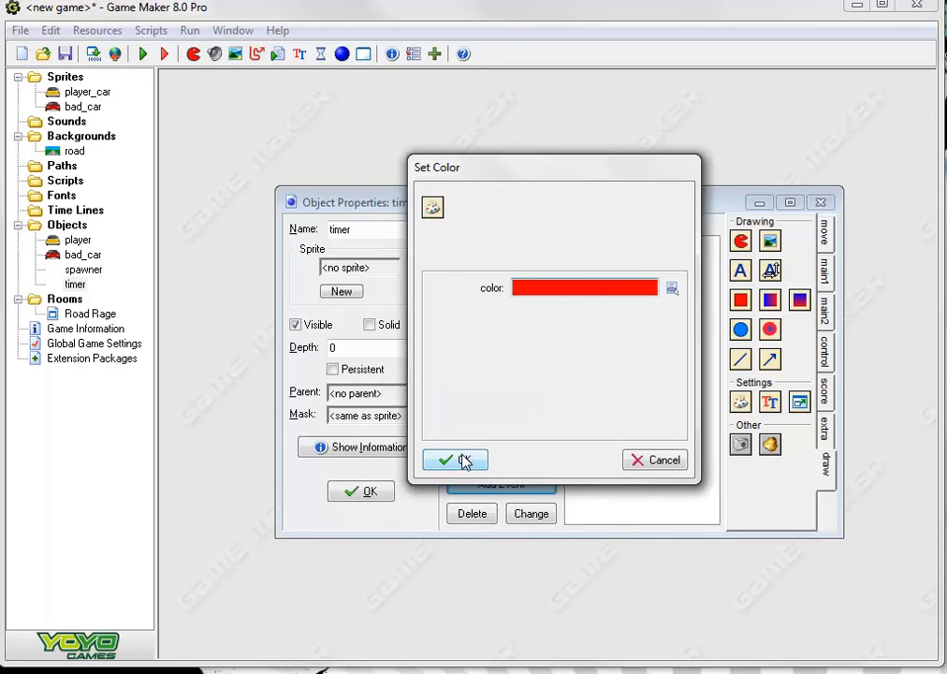
Set the drawing color of the Set Color action to black and accept the action
left_click(674, 288)
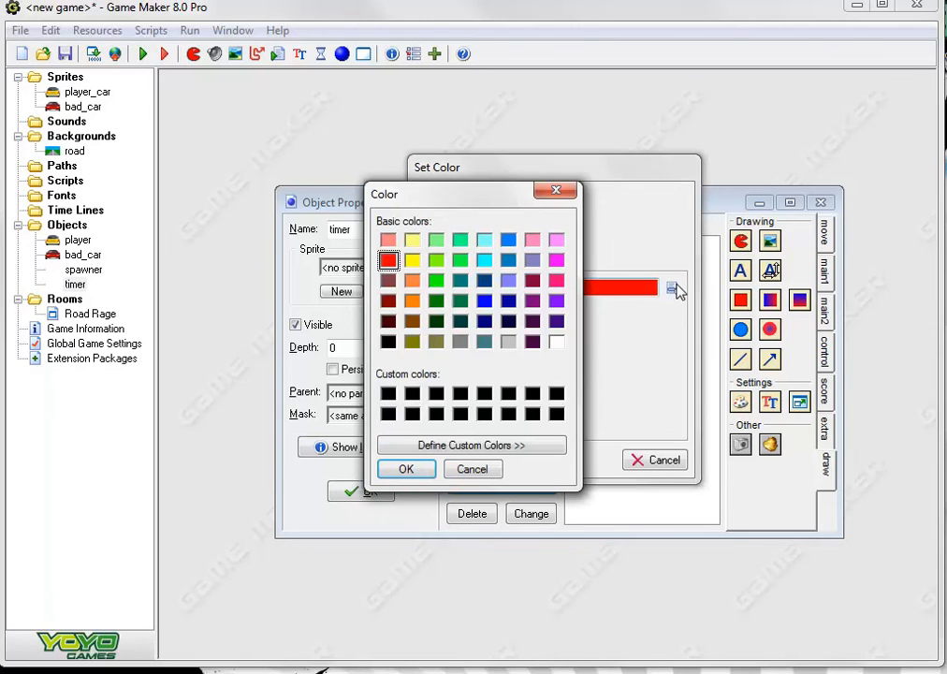
left_click(387, 342)
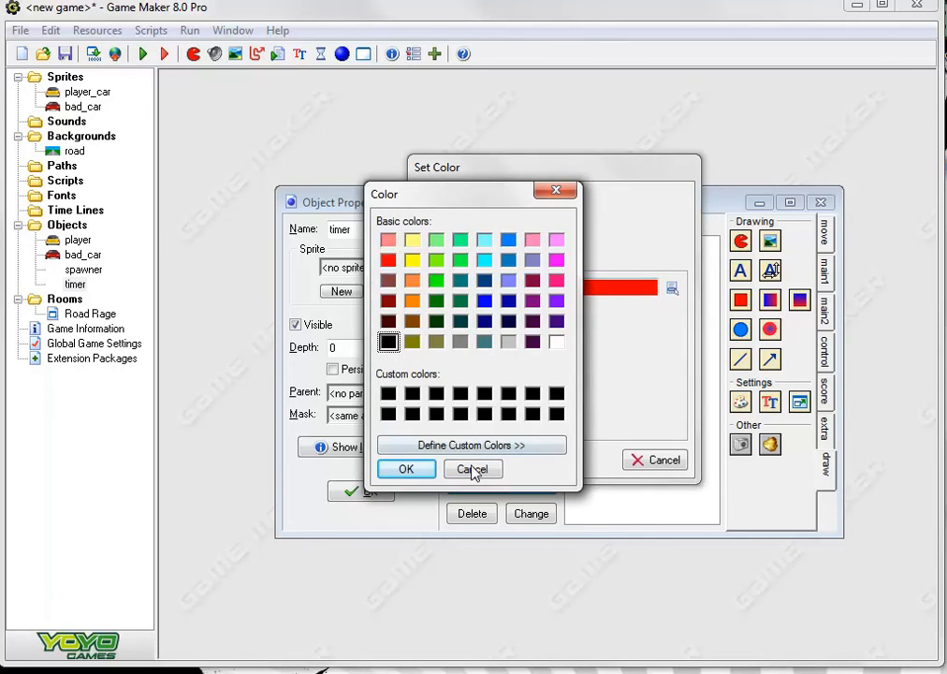
left_click(396, 469)
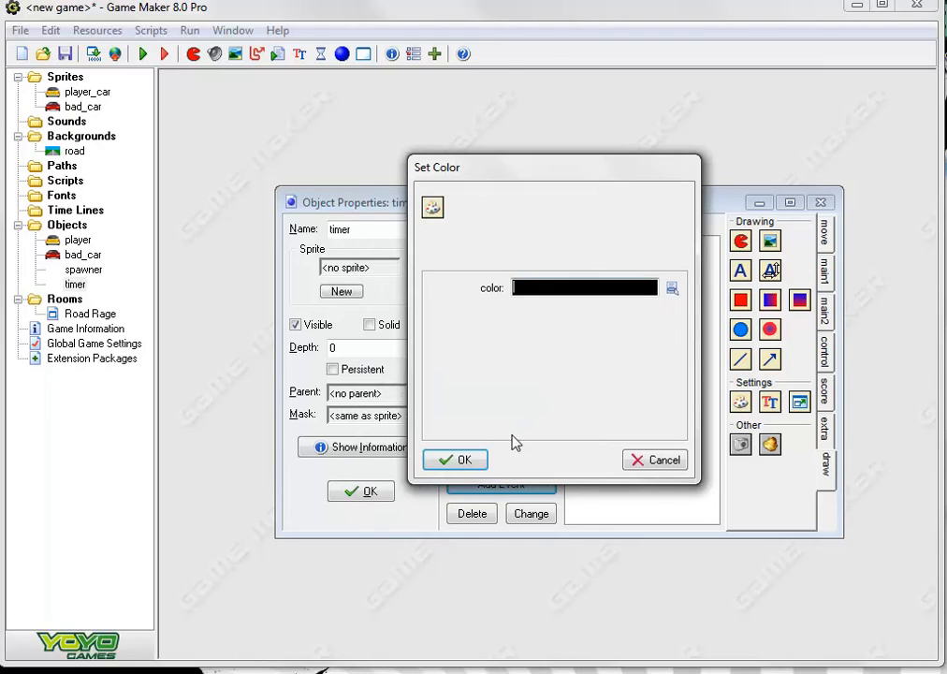
left_click(461, 462)
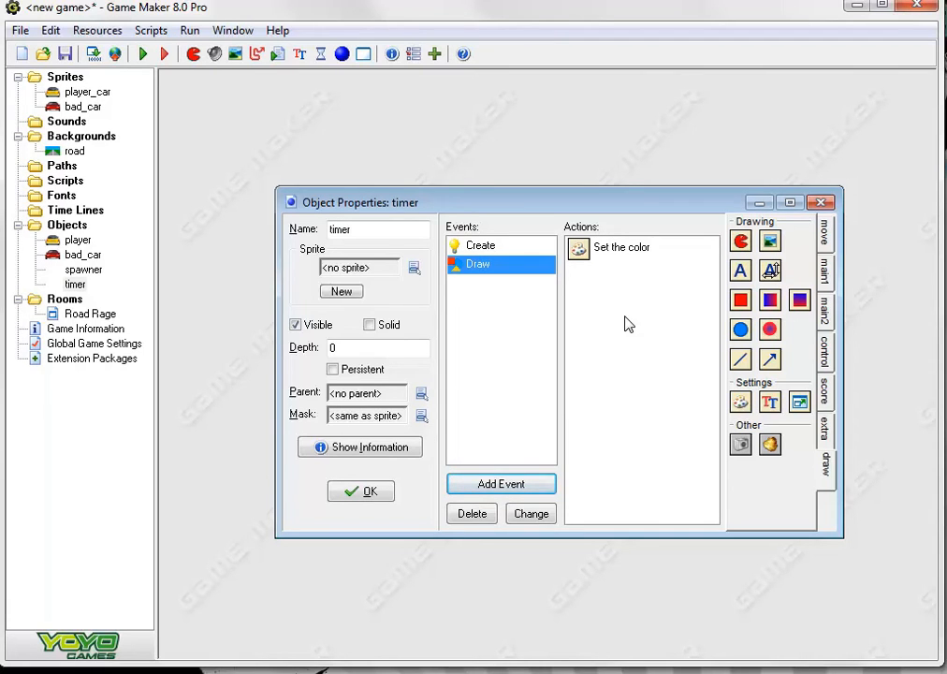
Add a Draw Variable action to timer's Draw event that draws the variable time at x 100, y 100
left_click(825, 391)
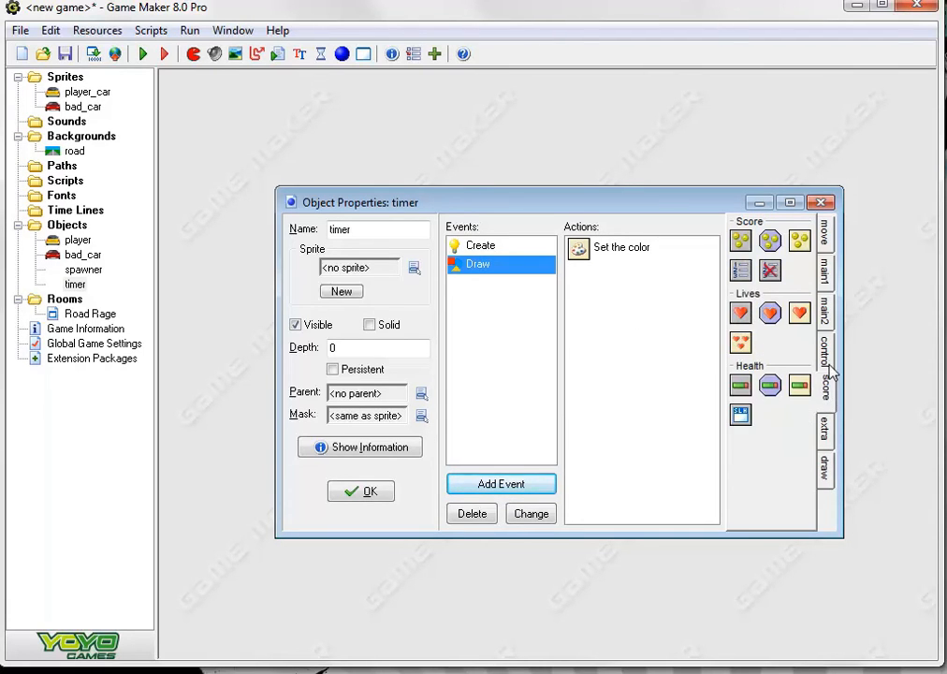
left_click(827, 361)
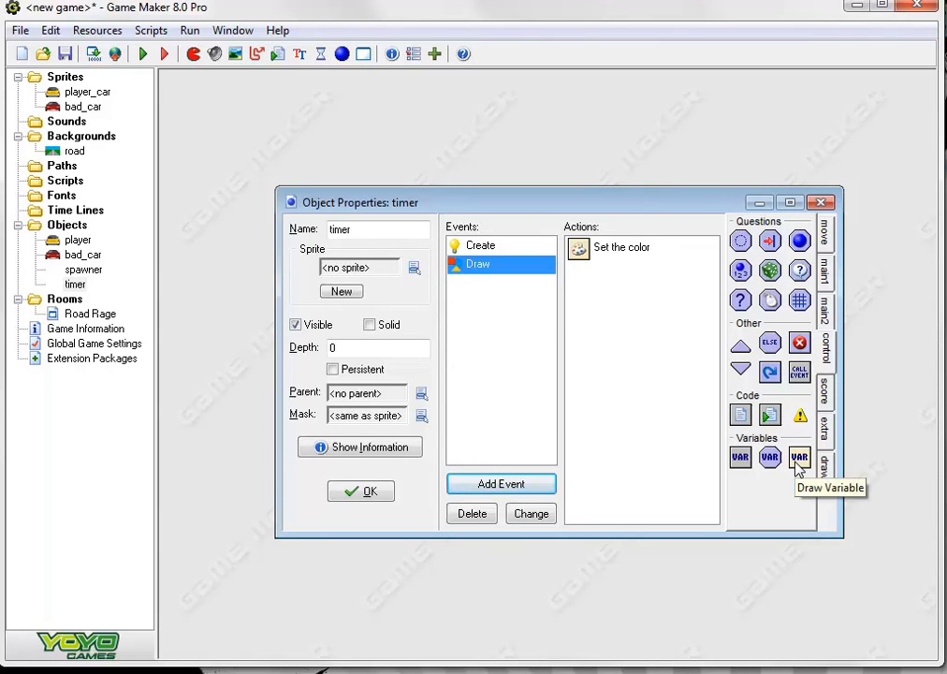
left_click_drag(799, 465, 636, 271)
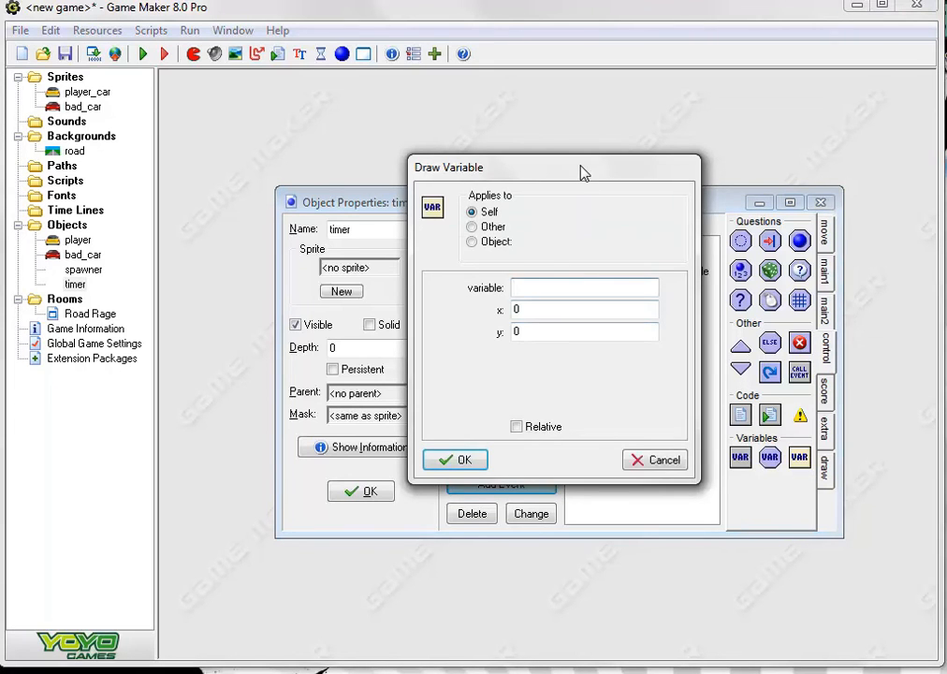
left_click_drag(580, 172, 599, 219)
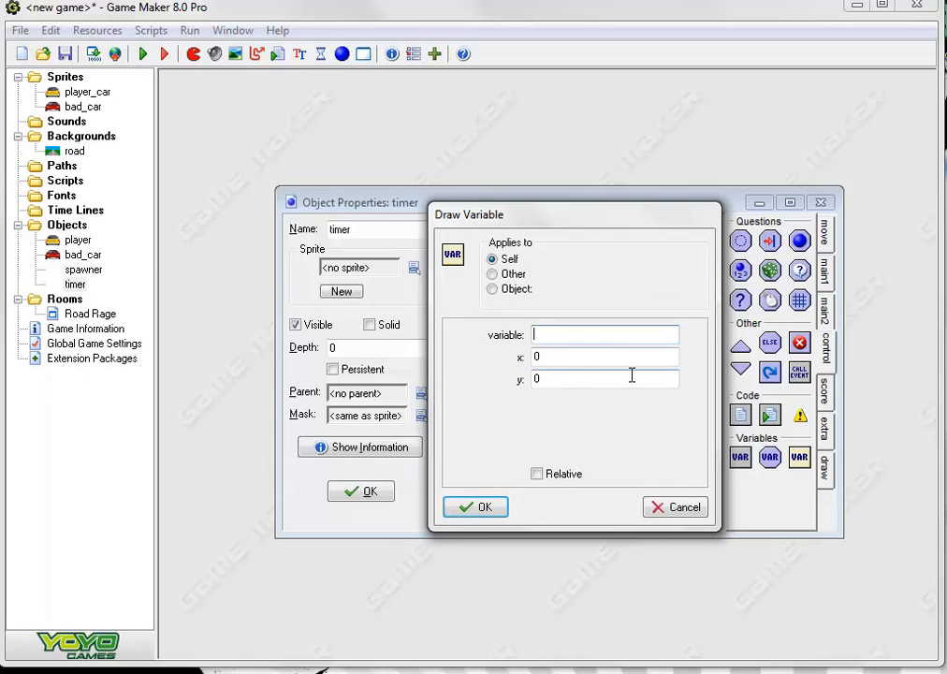
type("time")
left_click(539, 356)
double_click(536, 355)
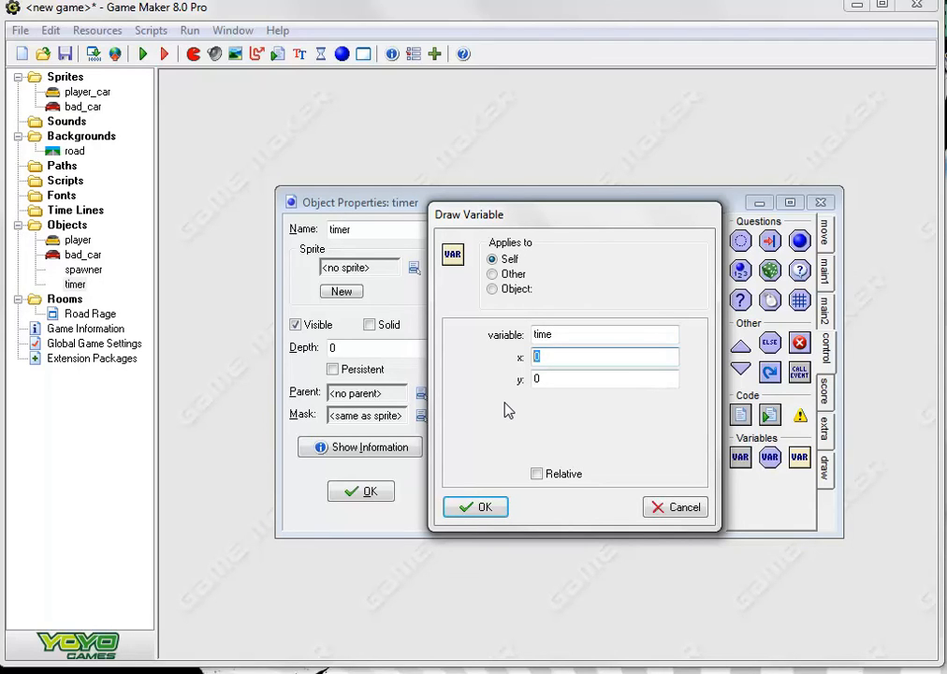
type("100")
double_click(536, 378)
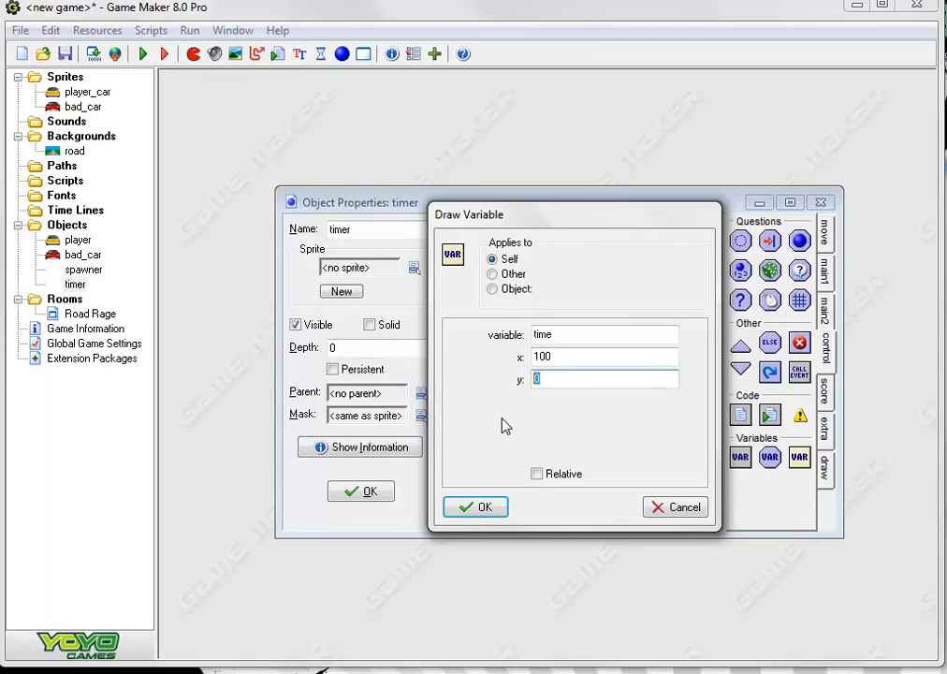
type("100")
left_click(492, 508)
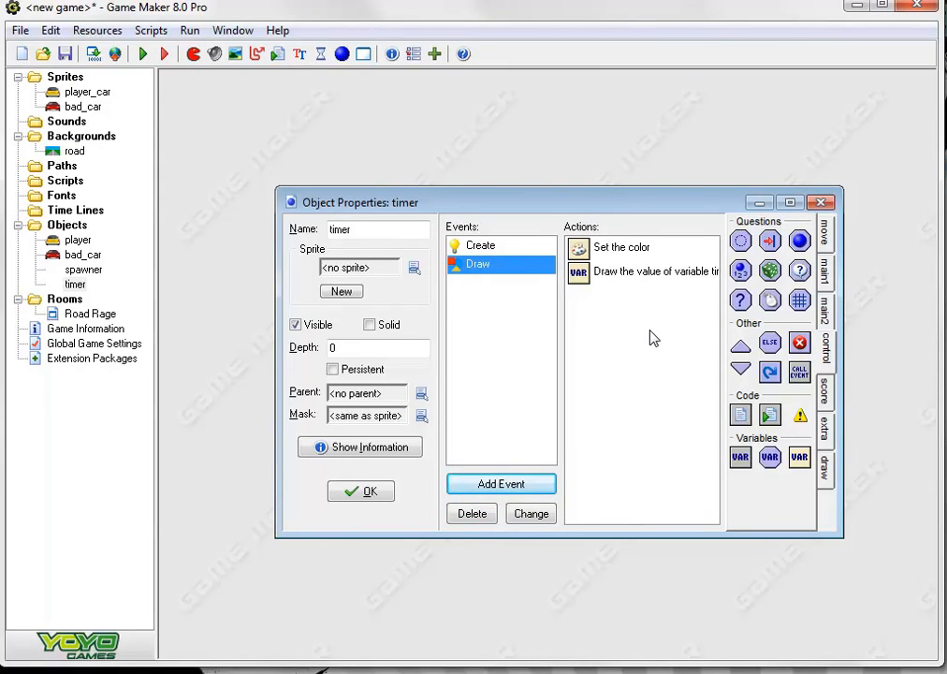
Add an Alarm 0 event to the timer object
left_click(518, 484)
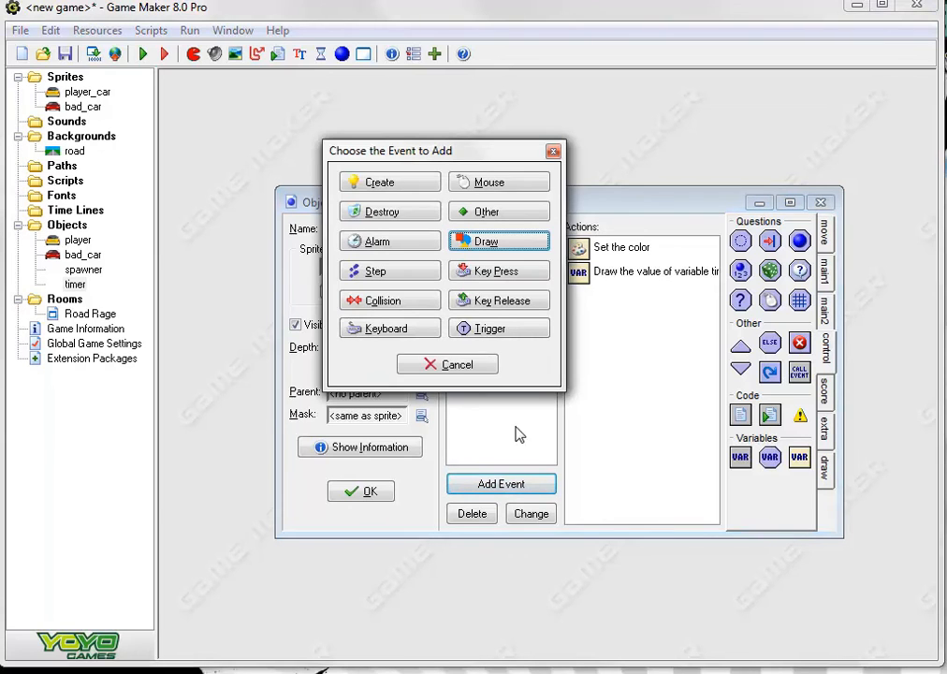
left_click_drag(460, 155, 589, 234)
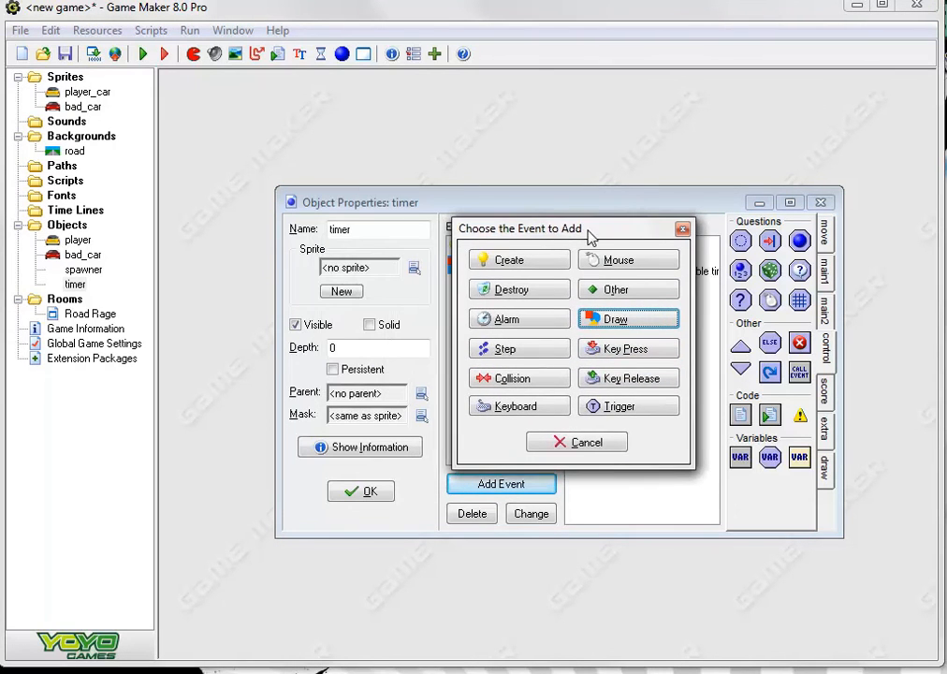
left_click(529, 323)
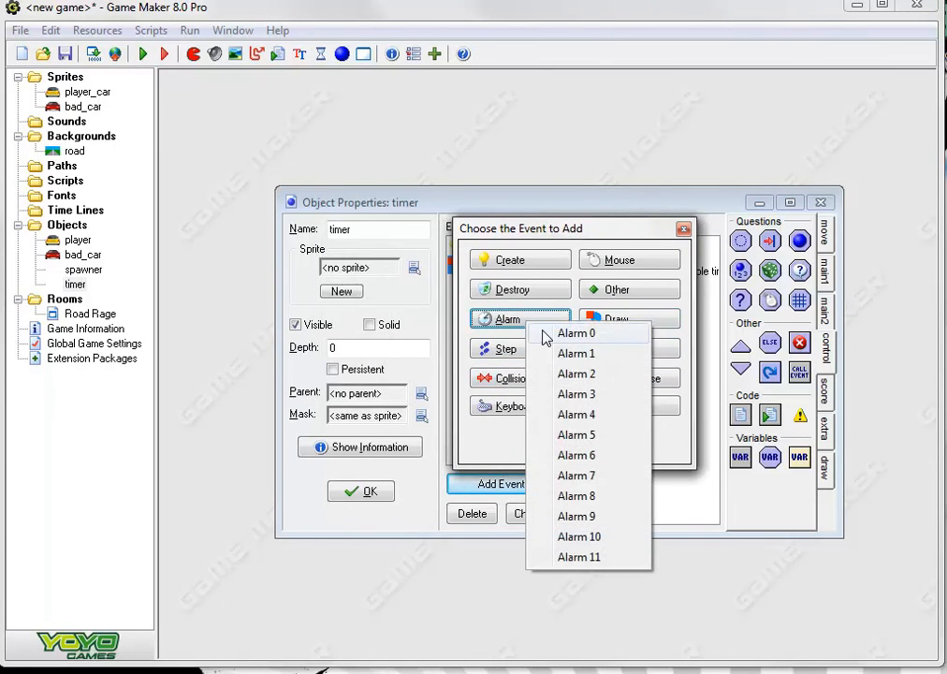
left_click(600, 335)
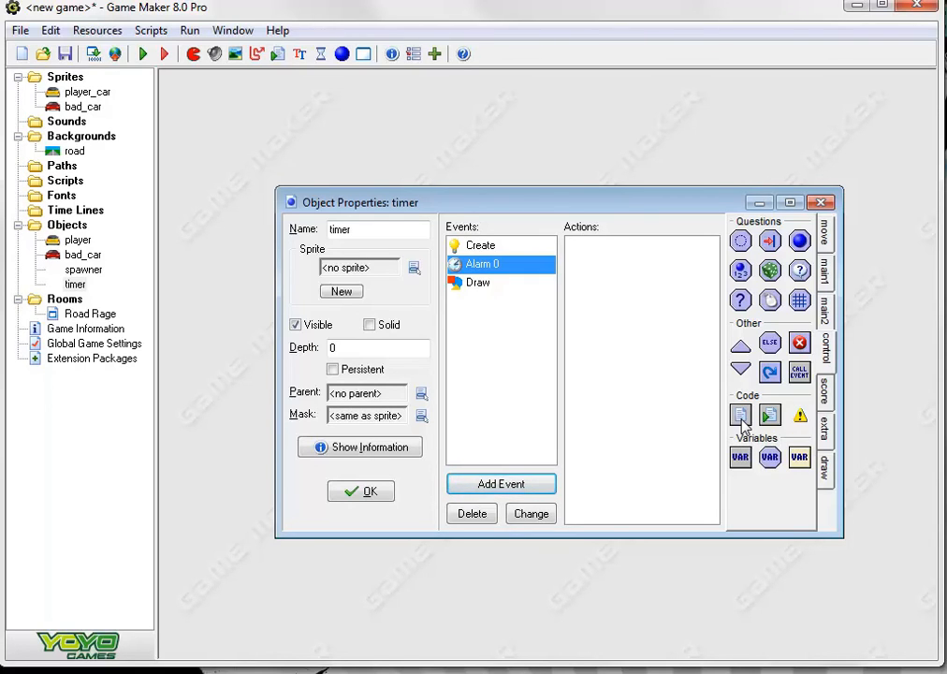
Add a code action containing time=-1 to timer's Alarm 0 event
left_click_drag(741, 421, 588, 329)
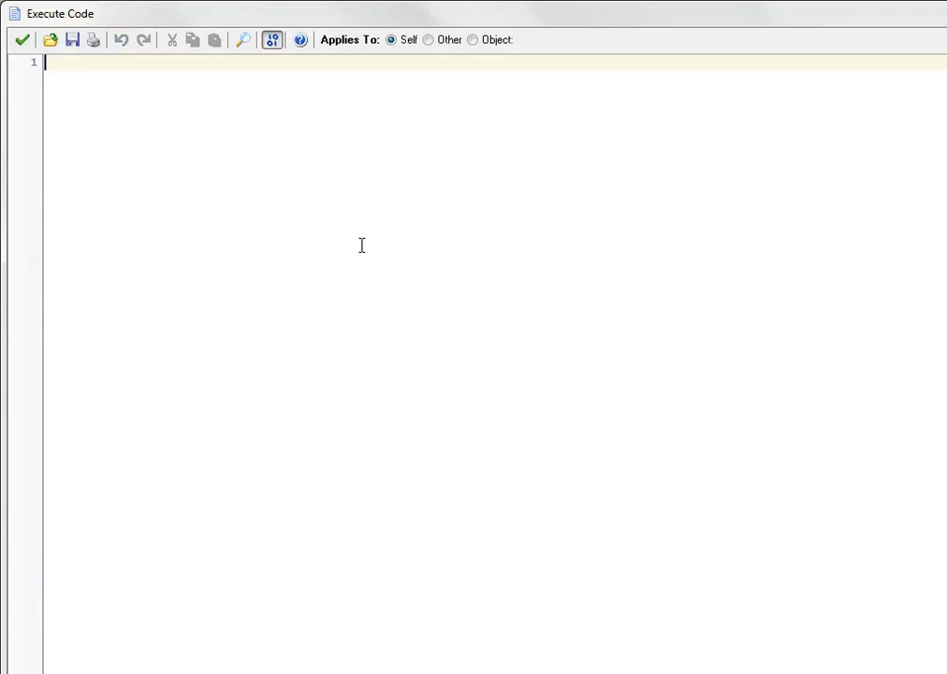
type("time")
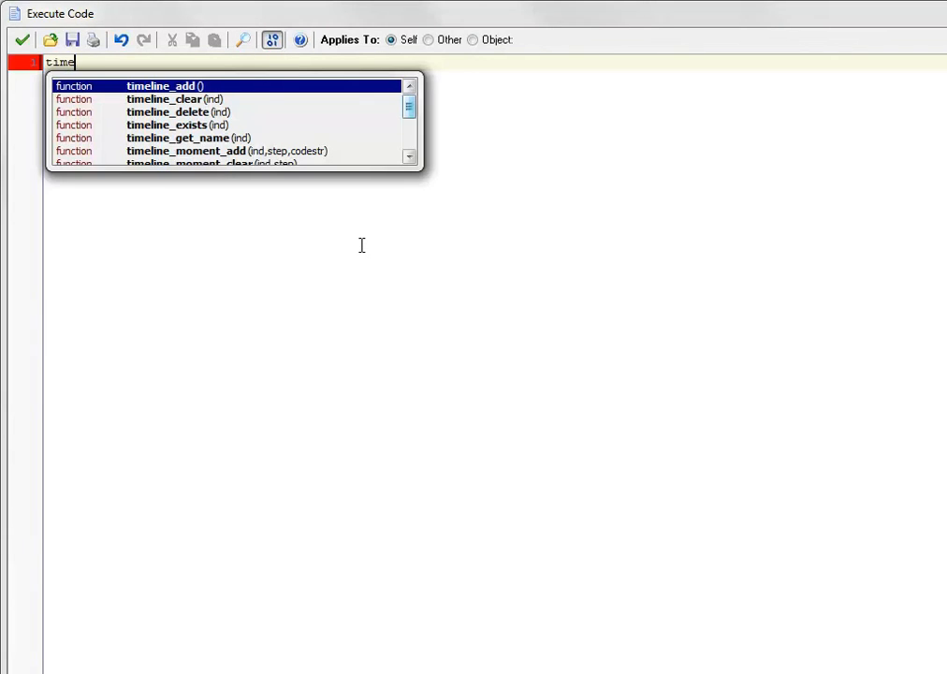
type("=")
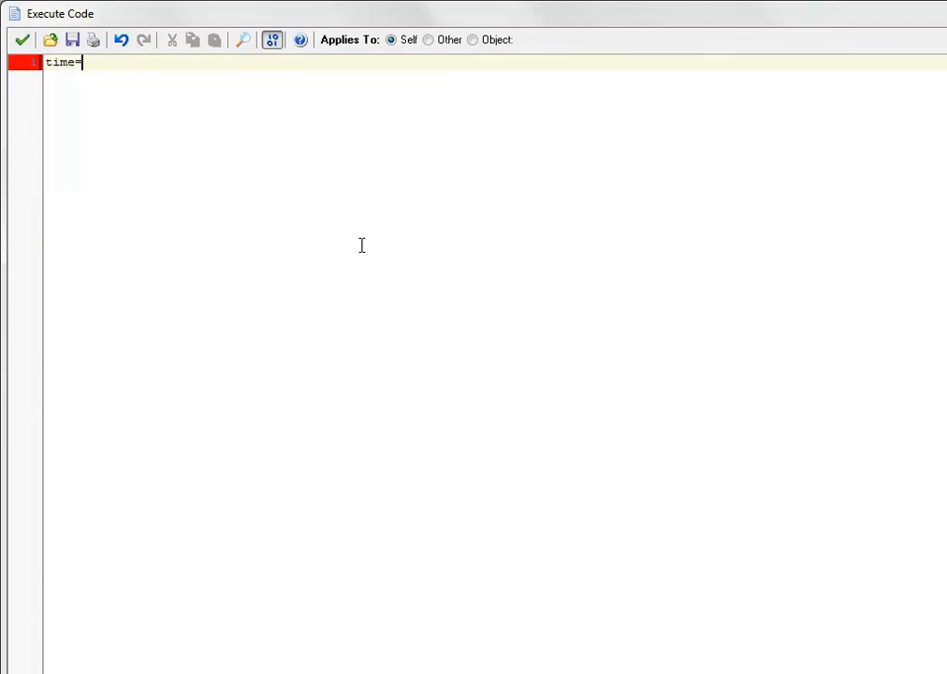
type("-1")
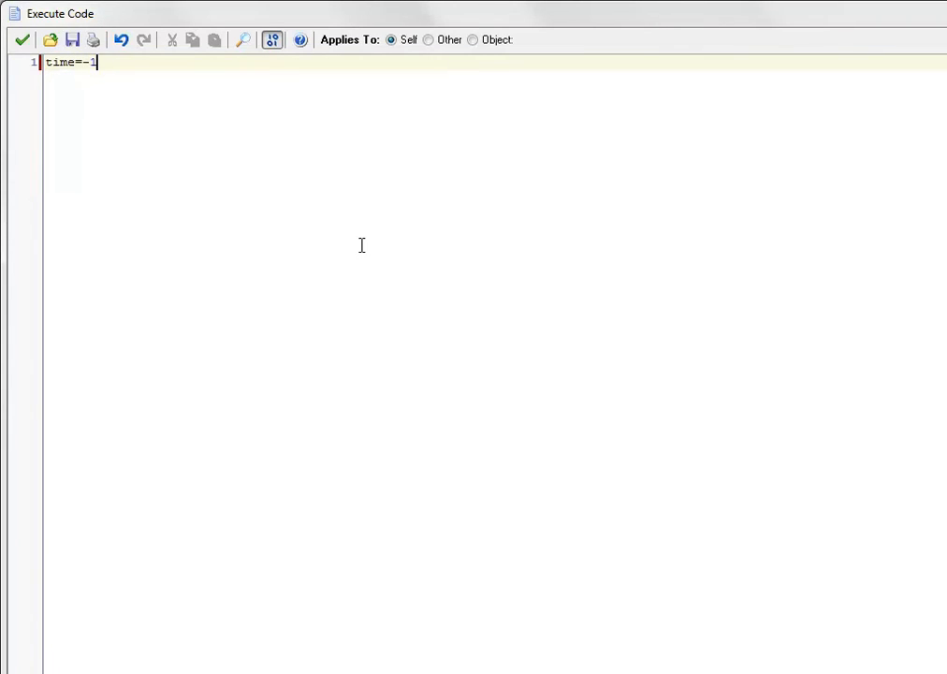
left_click(25, 41)
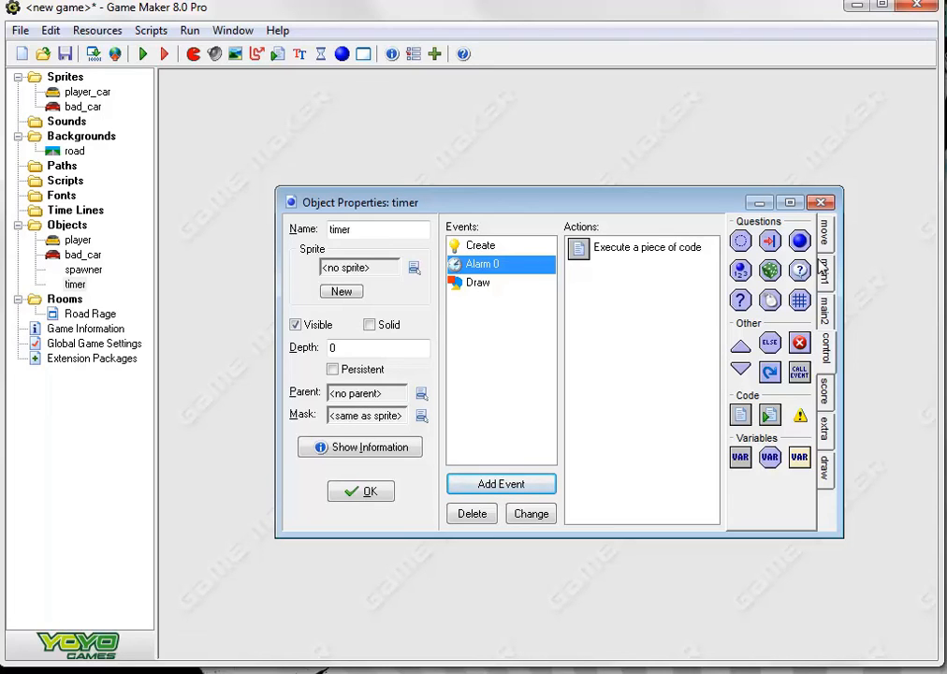
Add a Set Alarm action to the Alarm 0 event that sets Alarm 0 to 30 steps, and save the timer object
left_click(826, 308)
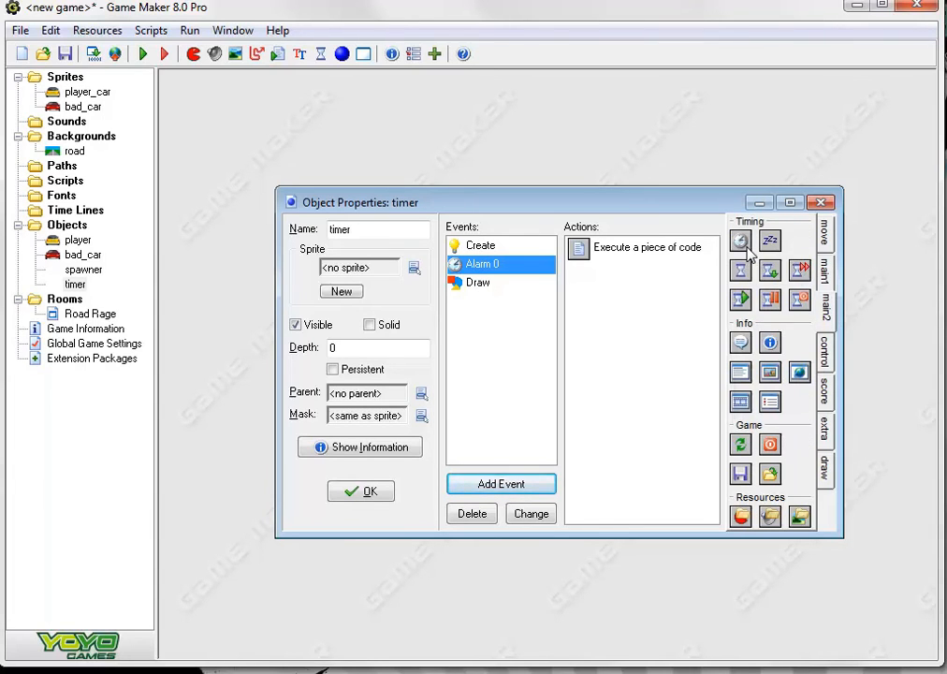
left_click_drag(746, 247, 662, 308)
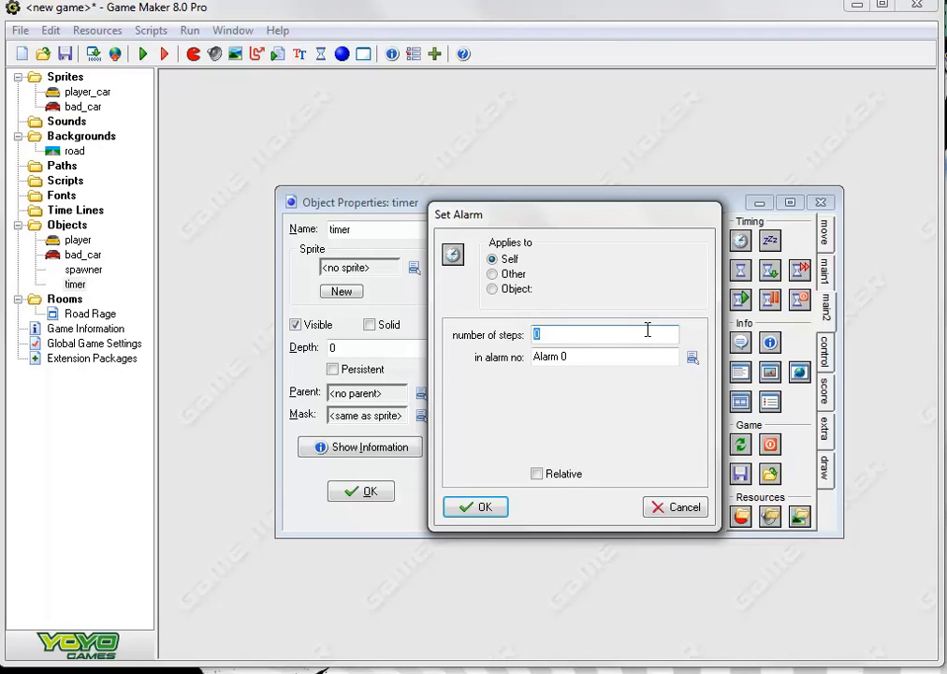
type("30")
left_click(477, 508)
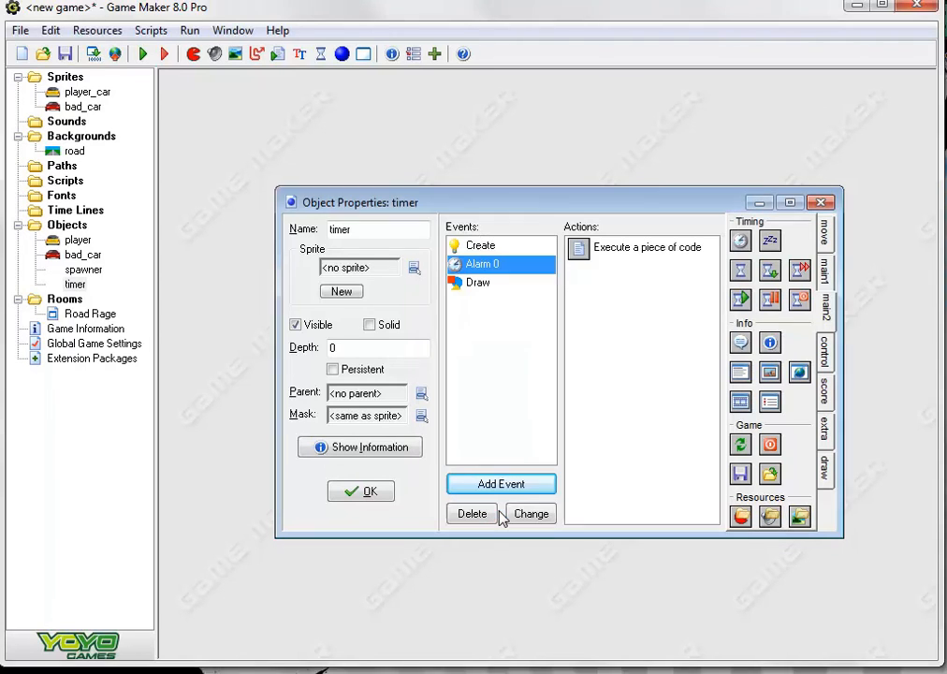
left_click(368, 493)
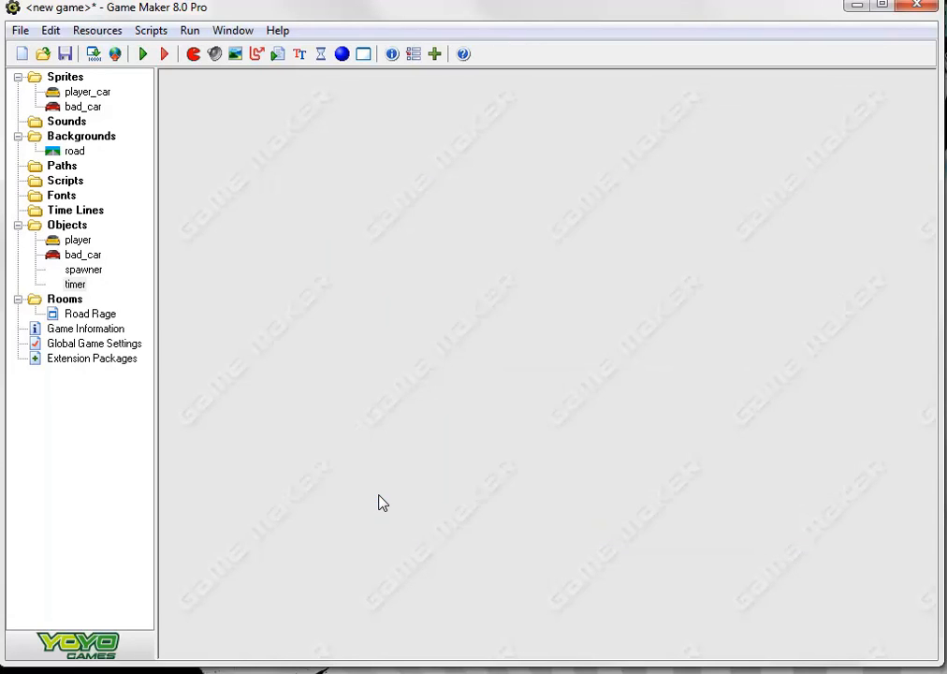
Reopen the timer object and add a normal Step event to it
double_click(80, 286)
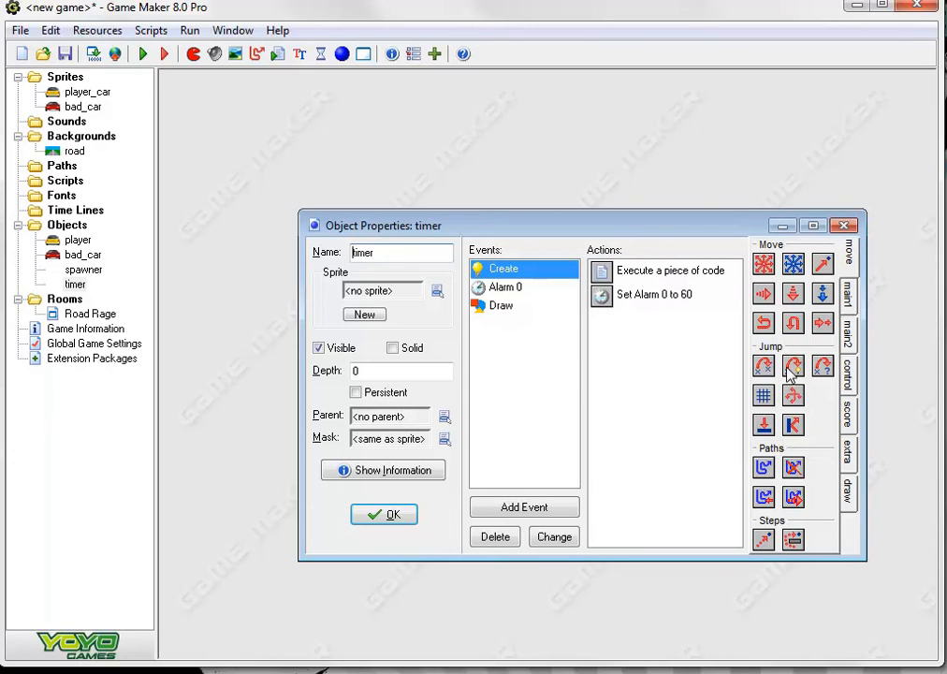
left_click(546, 508)
left_click(506, 351)
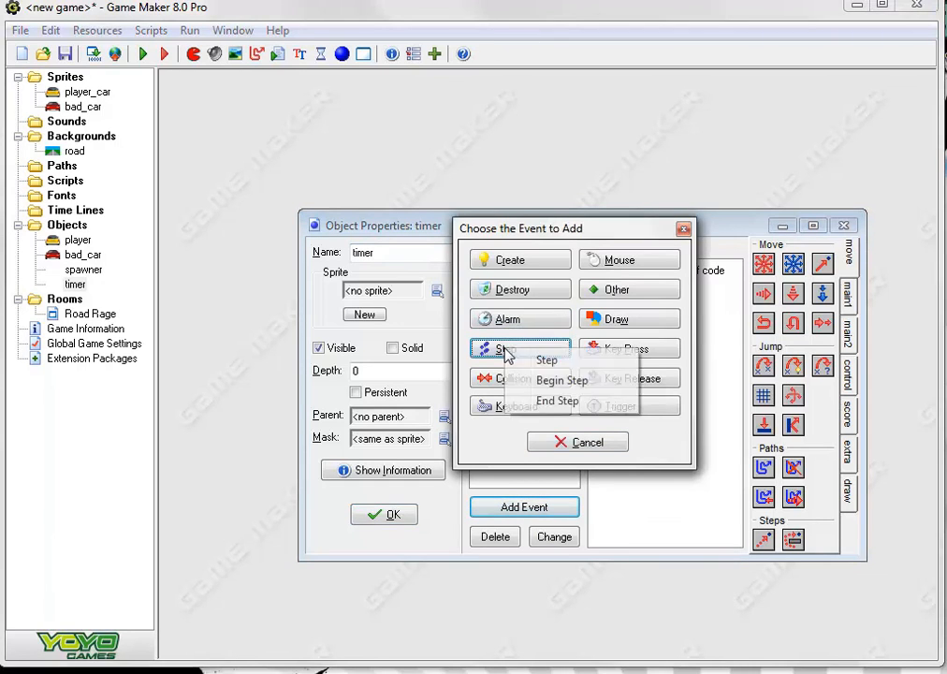
left_click(550, 361)
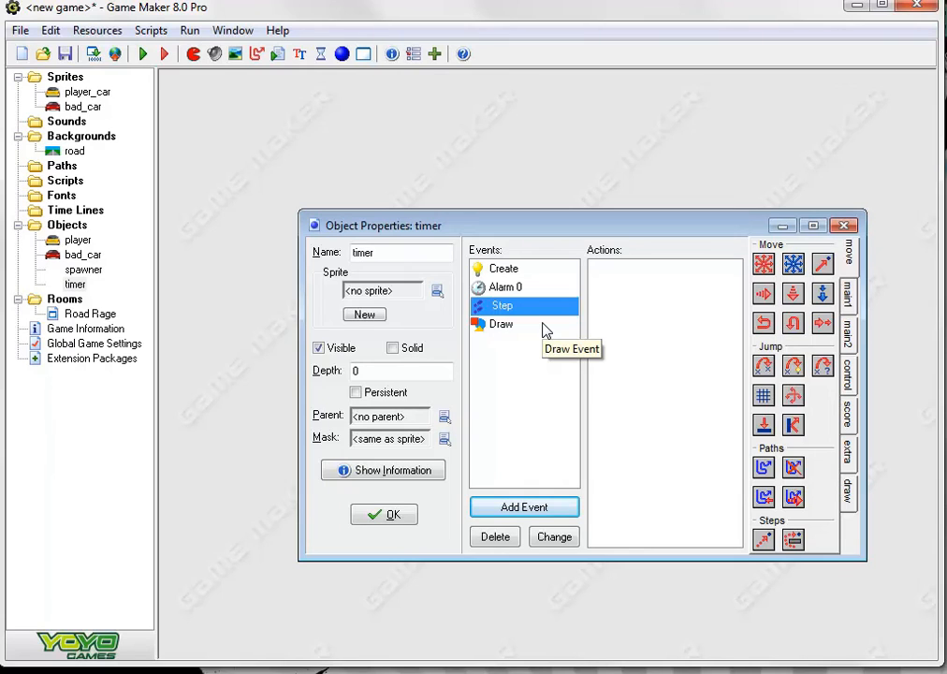
Add a Test Variable action to the timer's Step event that checks whether time is equal to 0
left_click(848, 292)
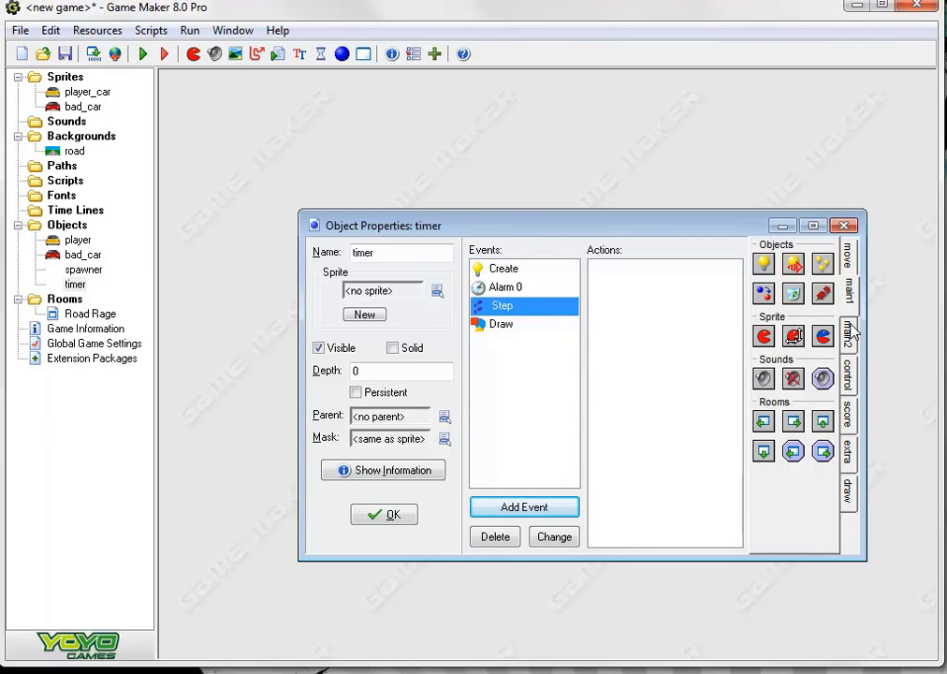
left_click(849, 333)
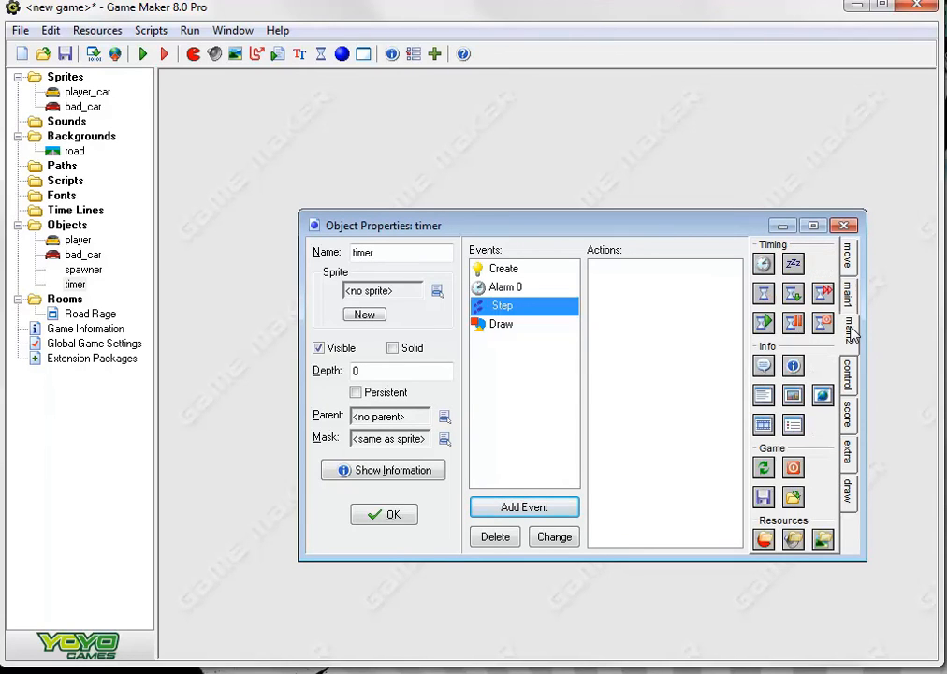
left_click(849, 370)
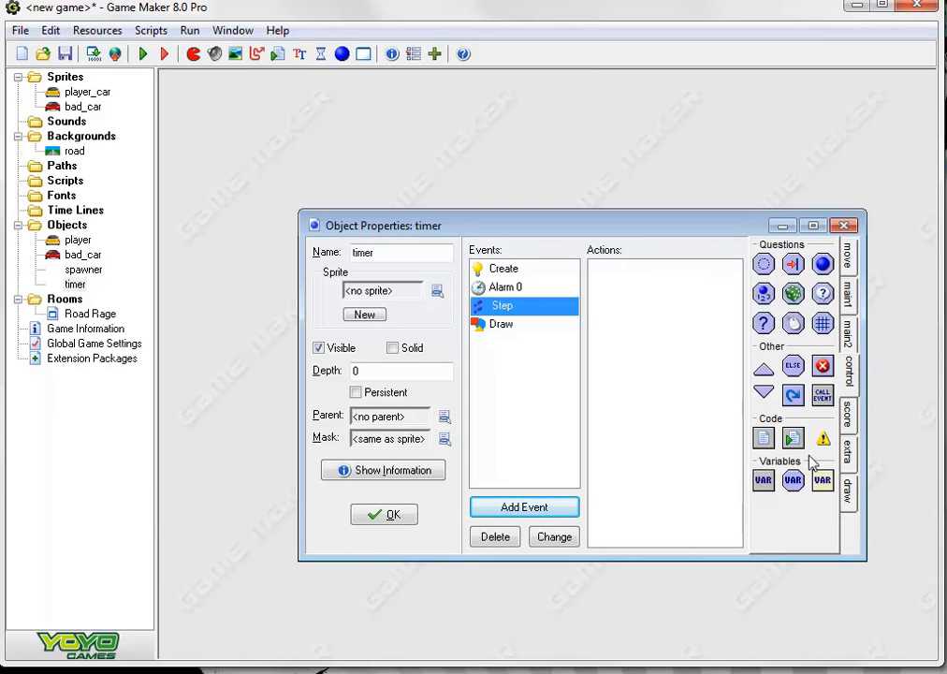
left_click(764, 481)
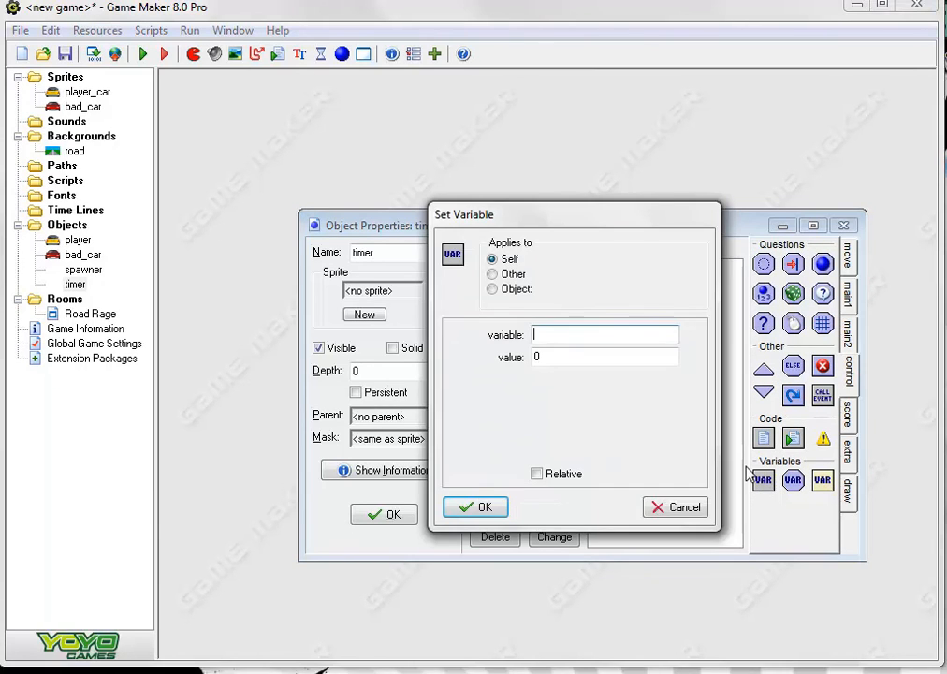
left_click(674, 510)
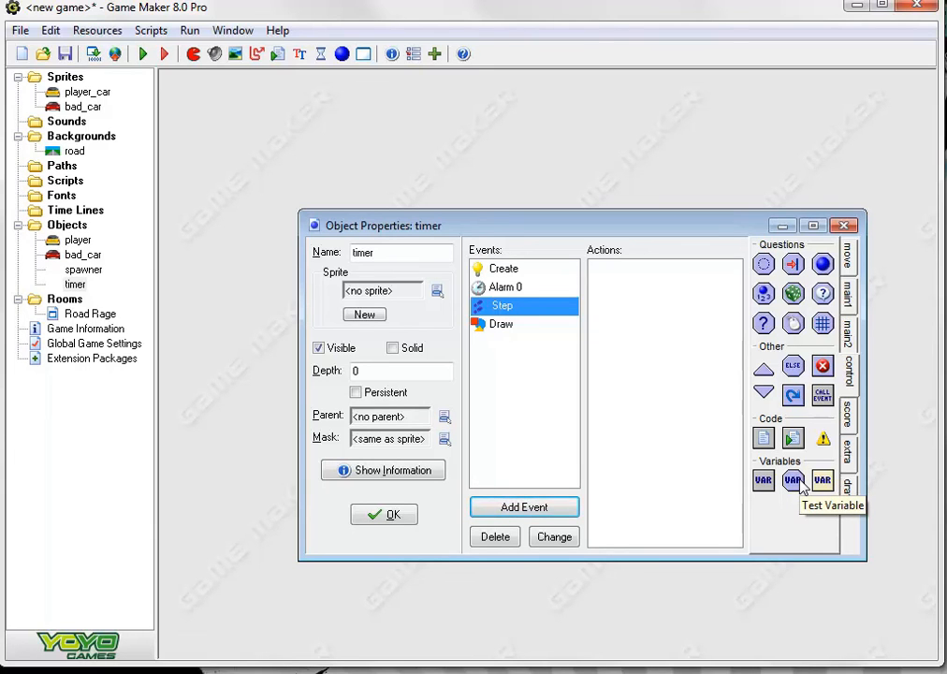
left_click(796, 480)
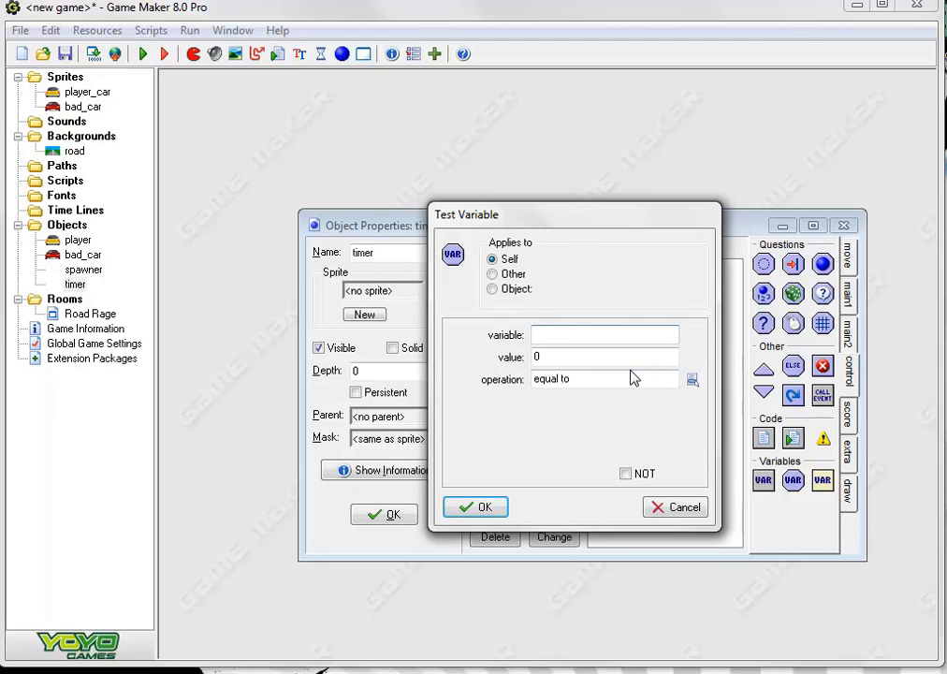
type("time")
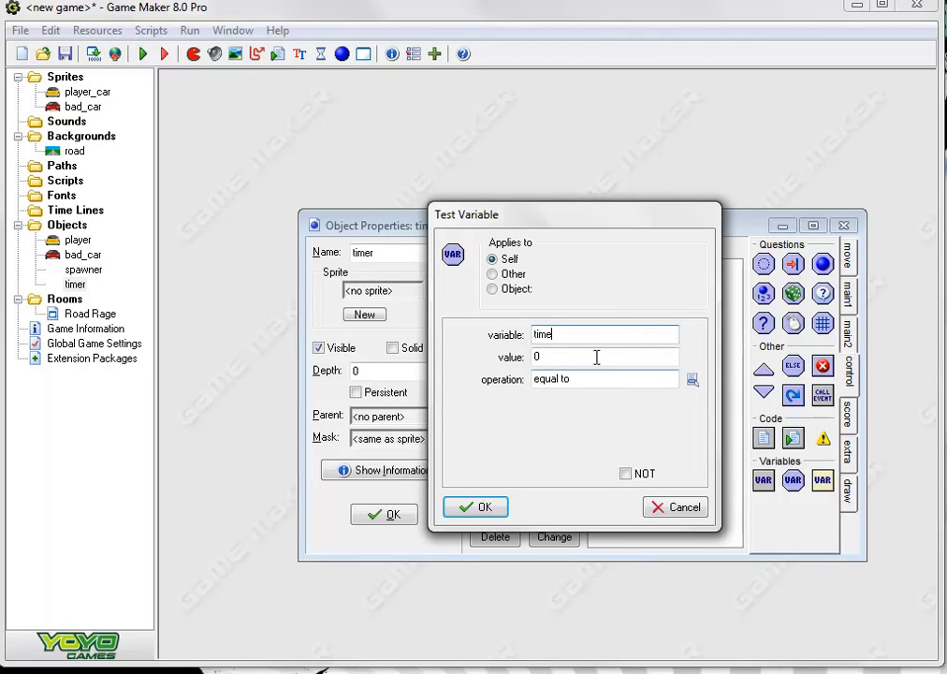
key("Tab")
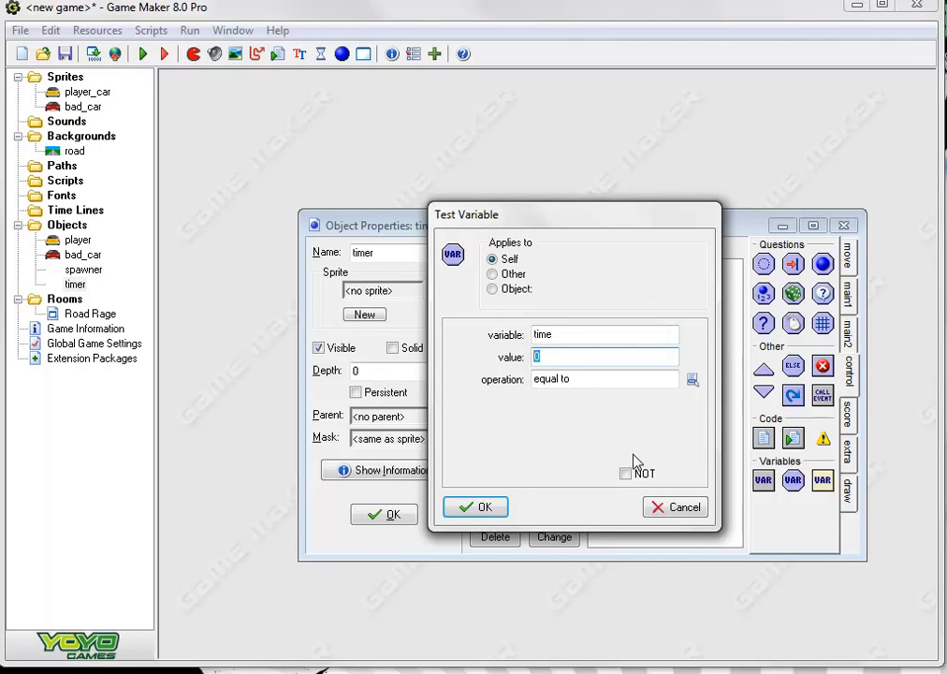
left_click(481, 509)
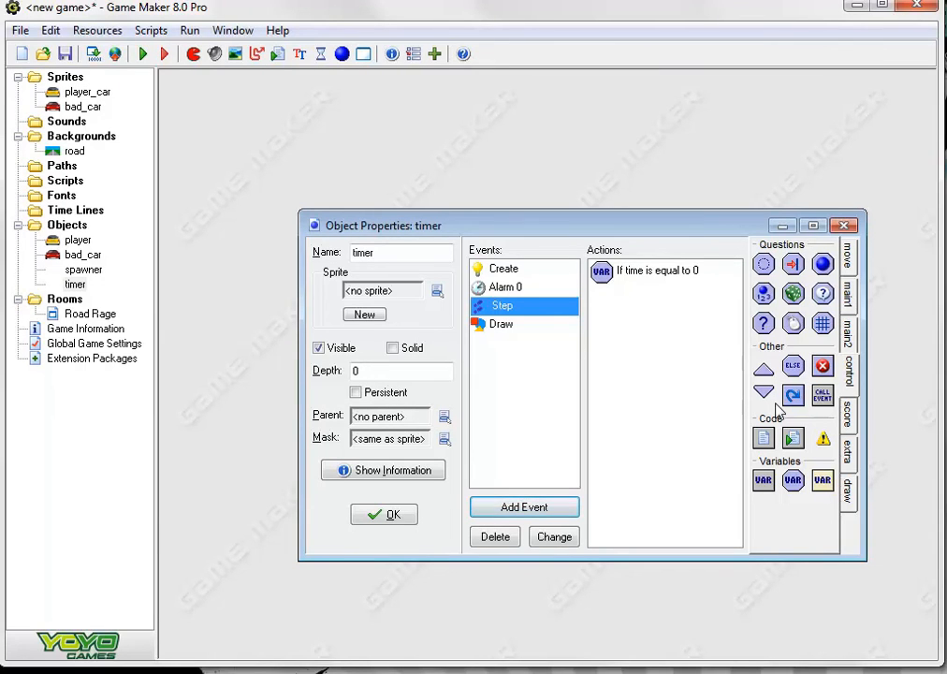
Start a block under the time check and add a Destroy Instance action applied to the player object
left_click(763, 370)
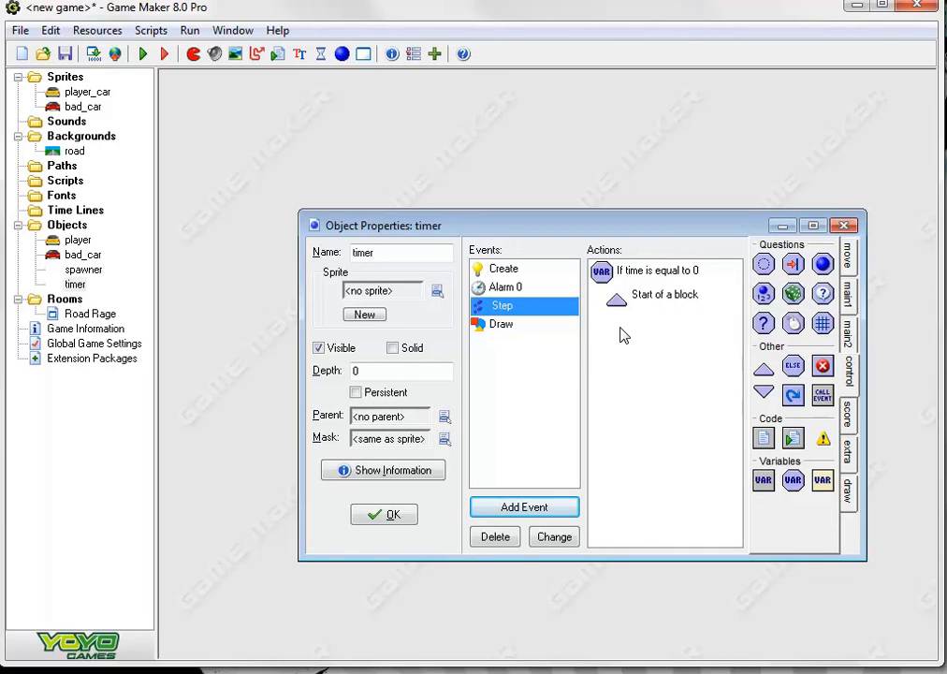
left_click(848, 294)
left_click(793, 295)
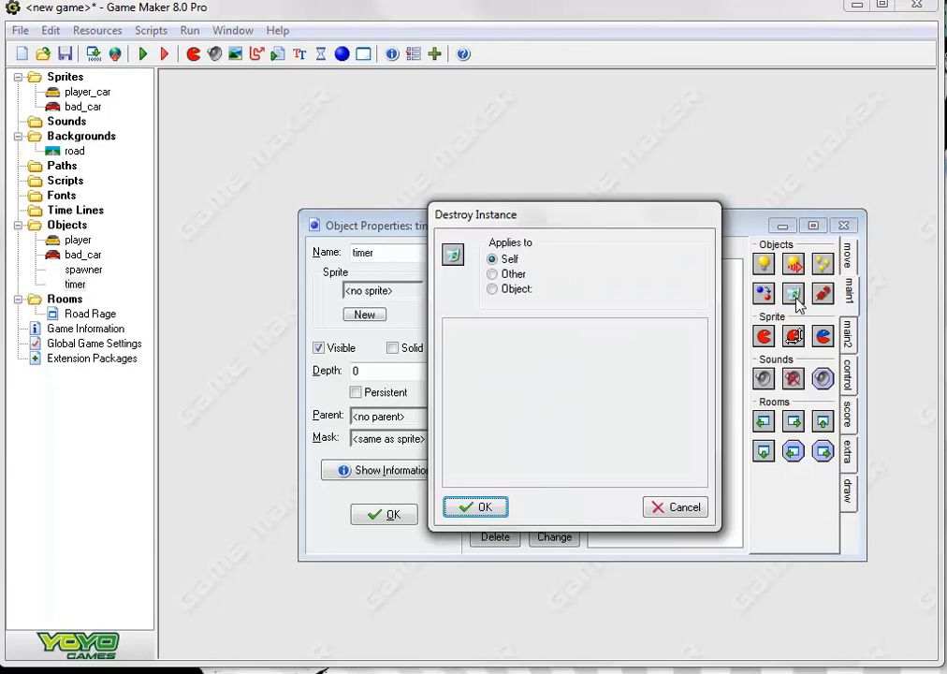
left_click(492, 289)
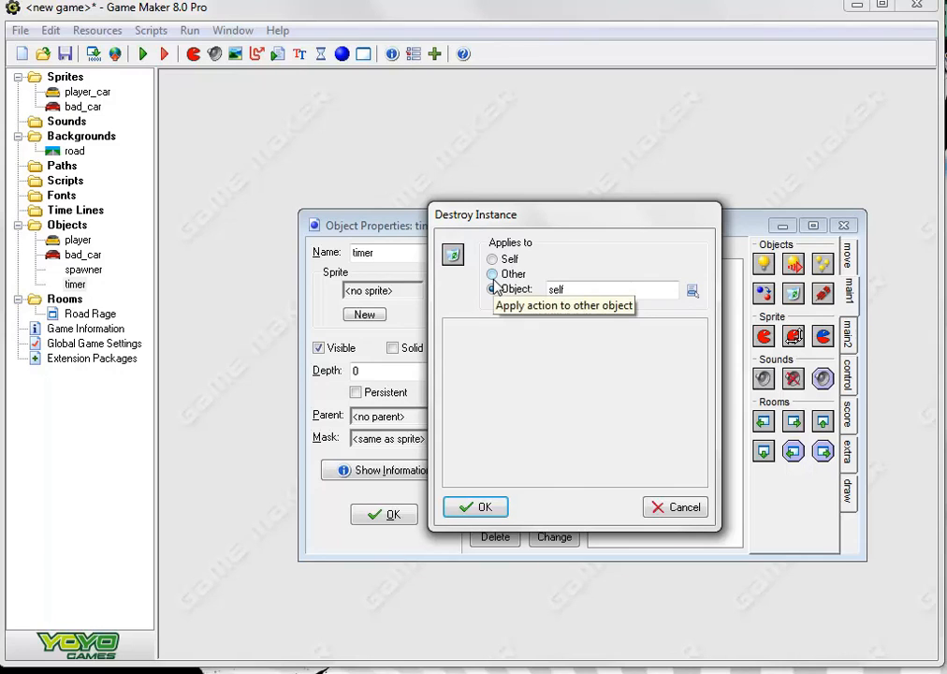
left_click(697, 290)
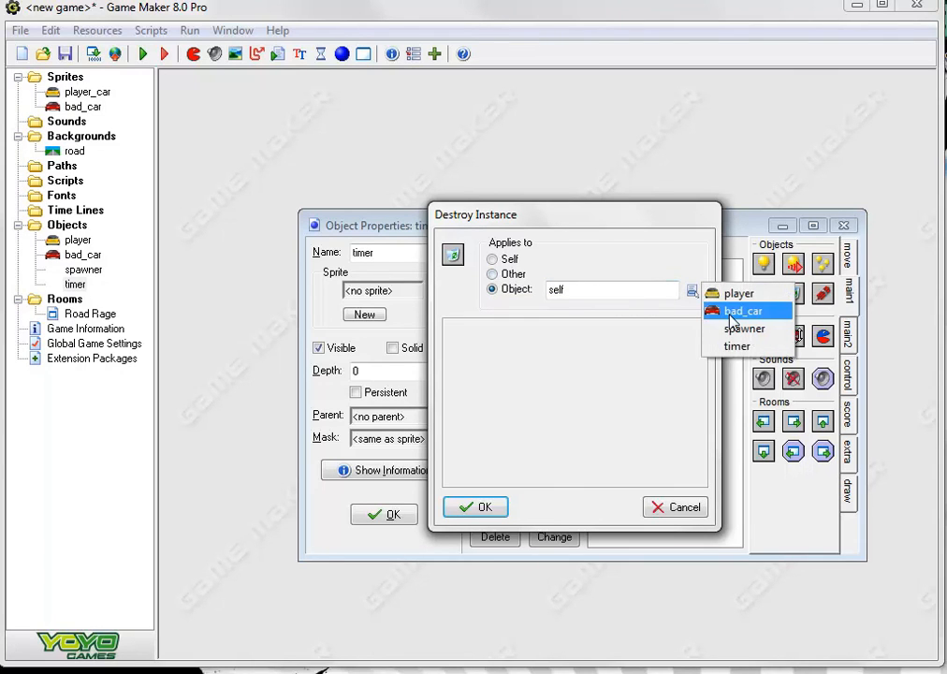
left_click(735, 295)
left_click(482, 507)
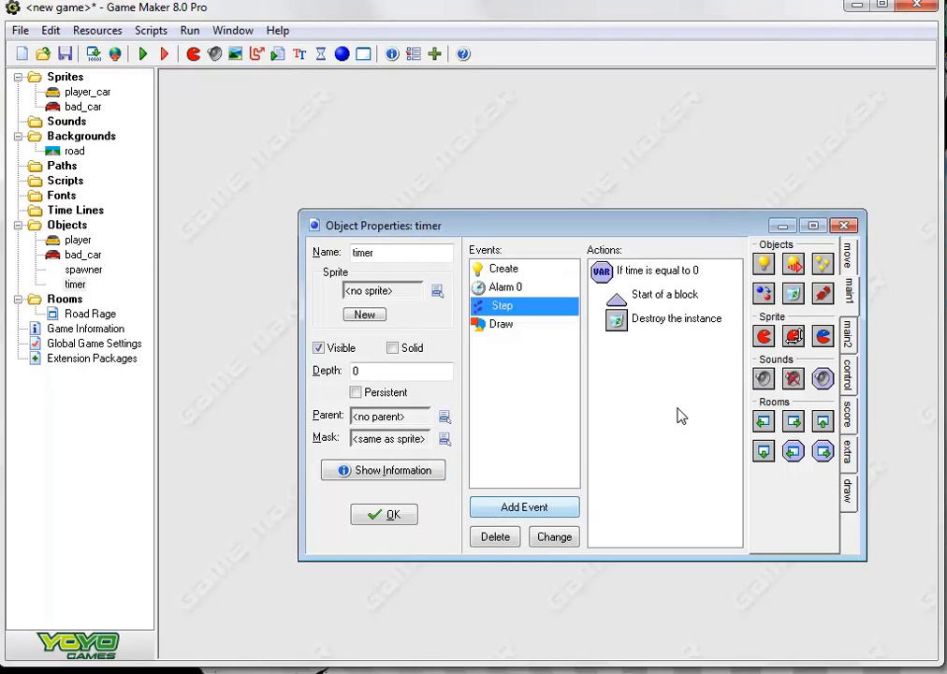
Add a Sleep action of 1000 milliseconds with redraw, followed by a Display Message action reading "Great Job"
left_click(848, 332)
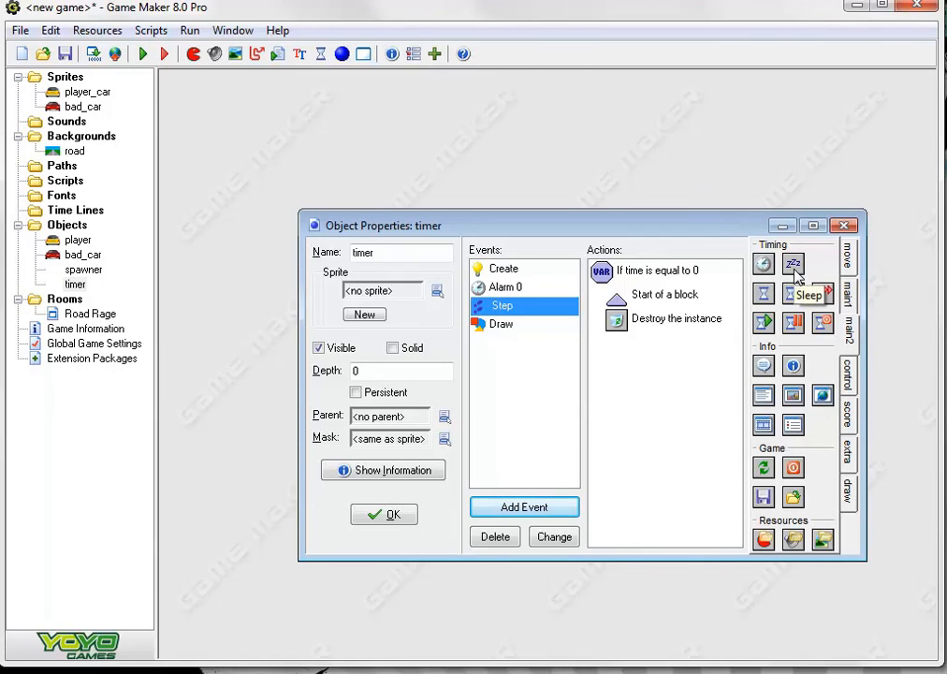
left_click_drag(793, 266, 748, 260)
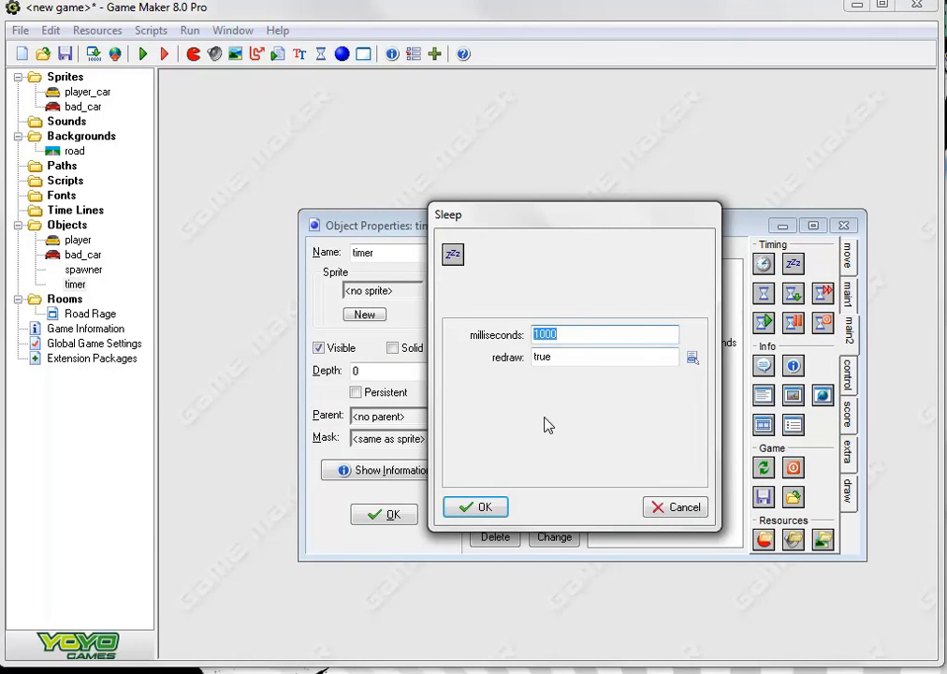
left_click(477, 507)
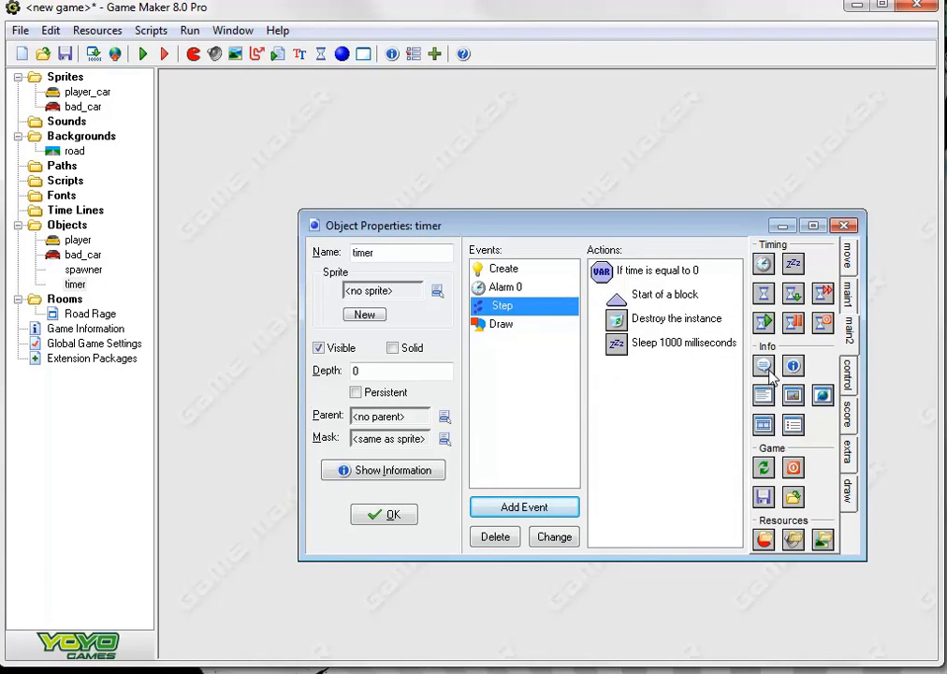
left_click_drag(765, 366, 716, 388)
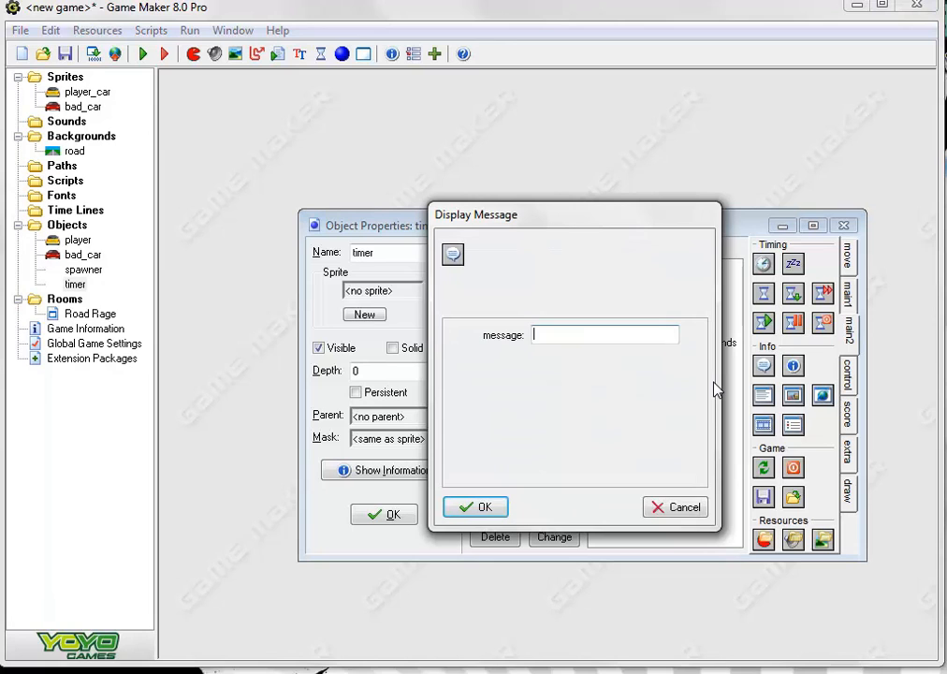
type("Great Job!")
left_click(468, 507)
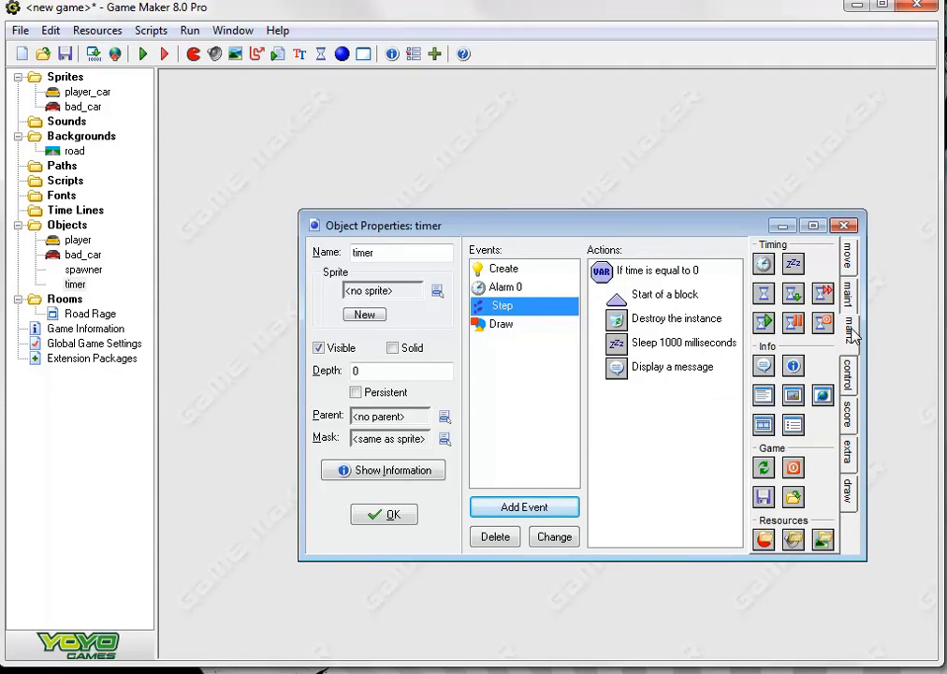
Add a Show Highscore action with no background and the font set to Arial Narrow, size 10
left_click(846, 412)
left_click_drag(767, 298, 651, 416)
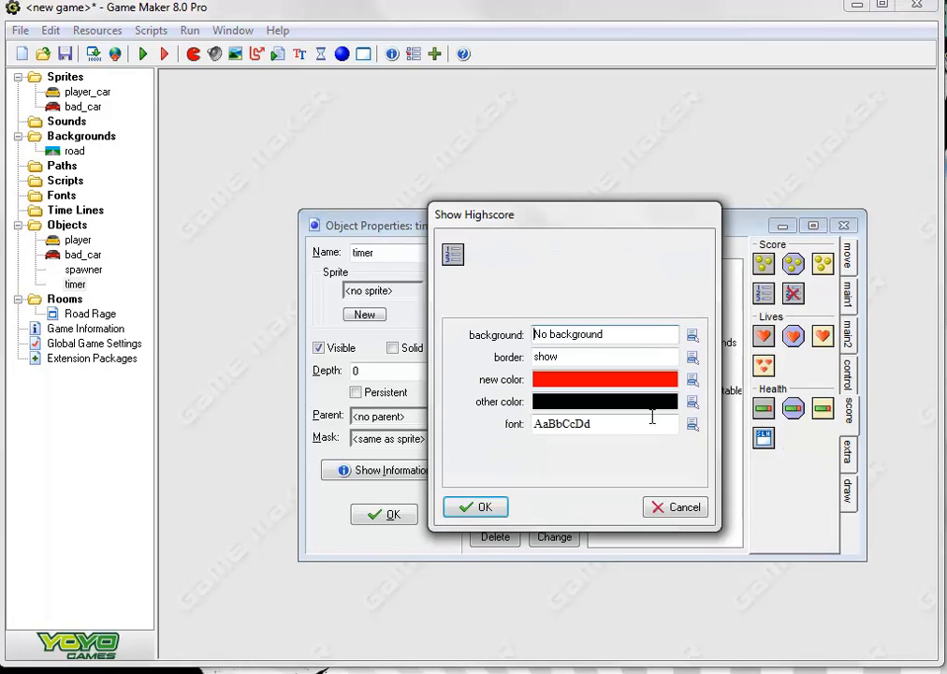
left_click(687, 424)
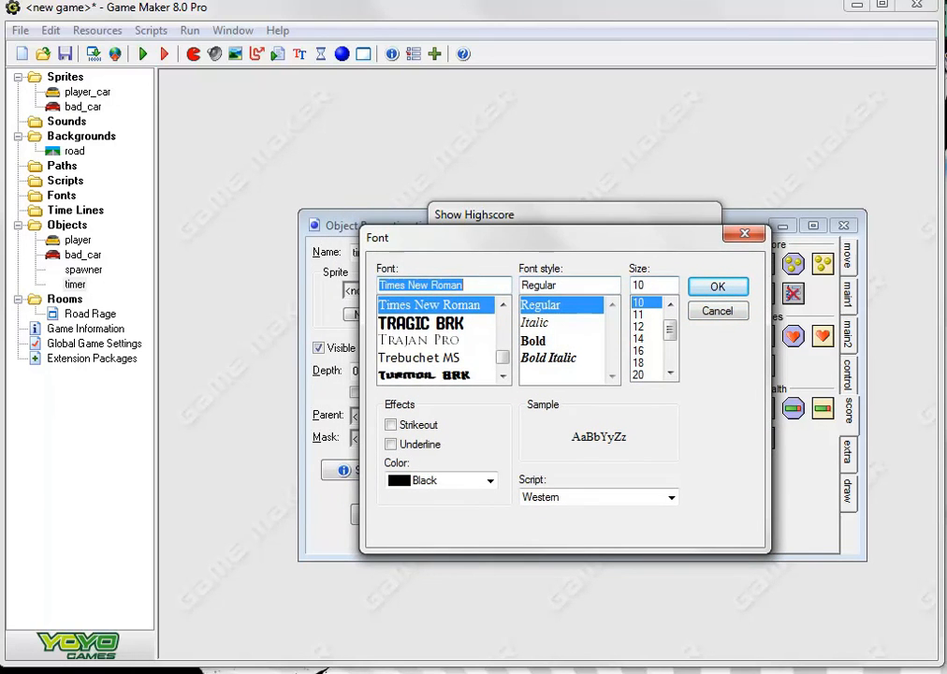
type("air")
key("BackSpace")
key("BackSpace")
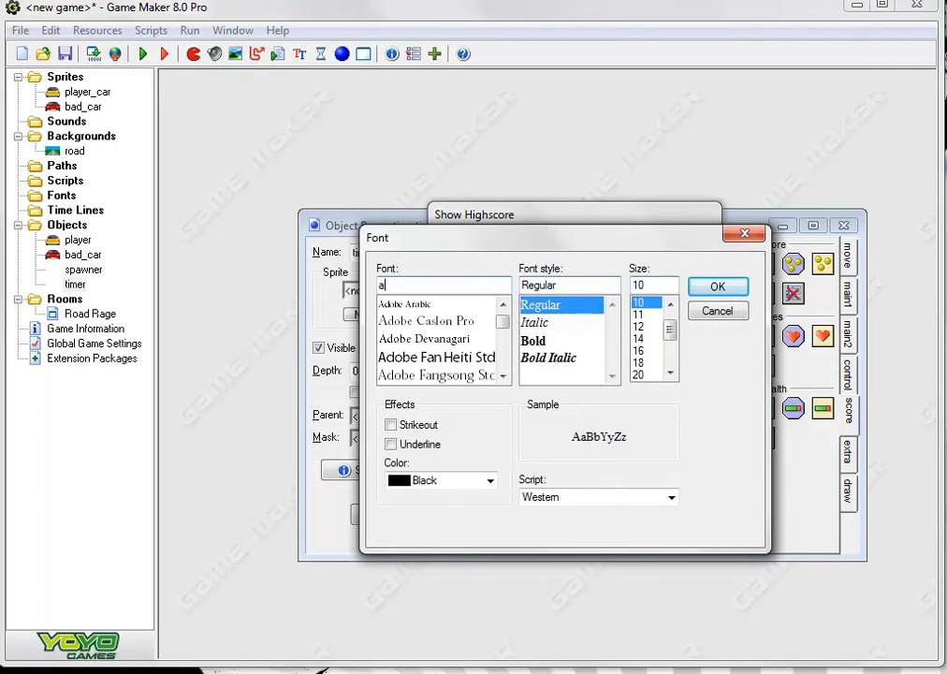
type("ri")
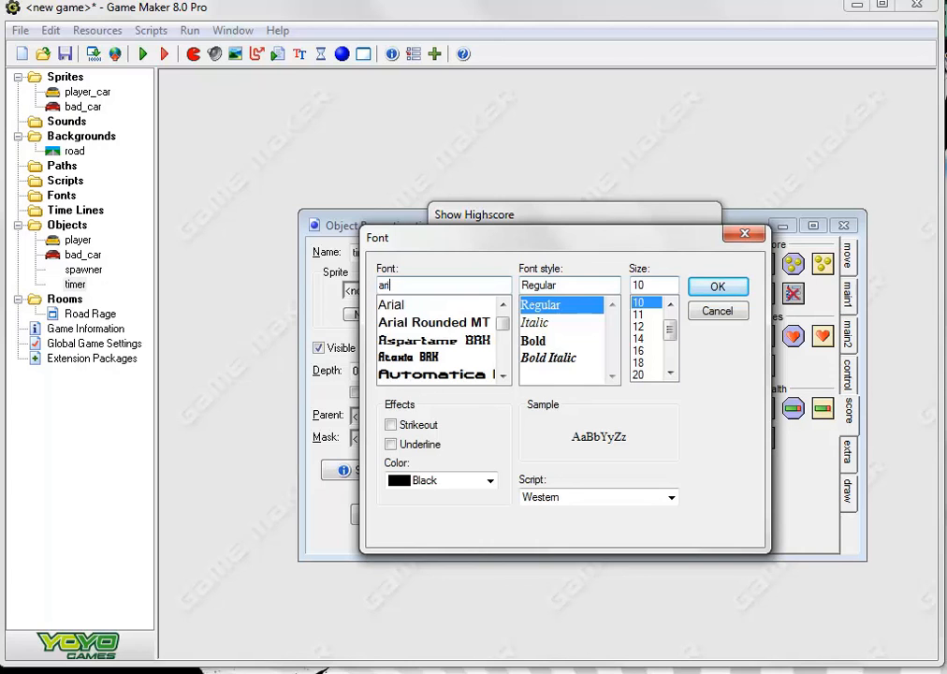
left_click(439, 306)
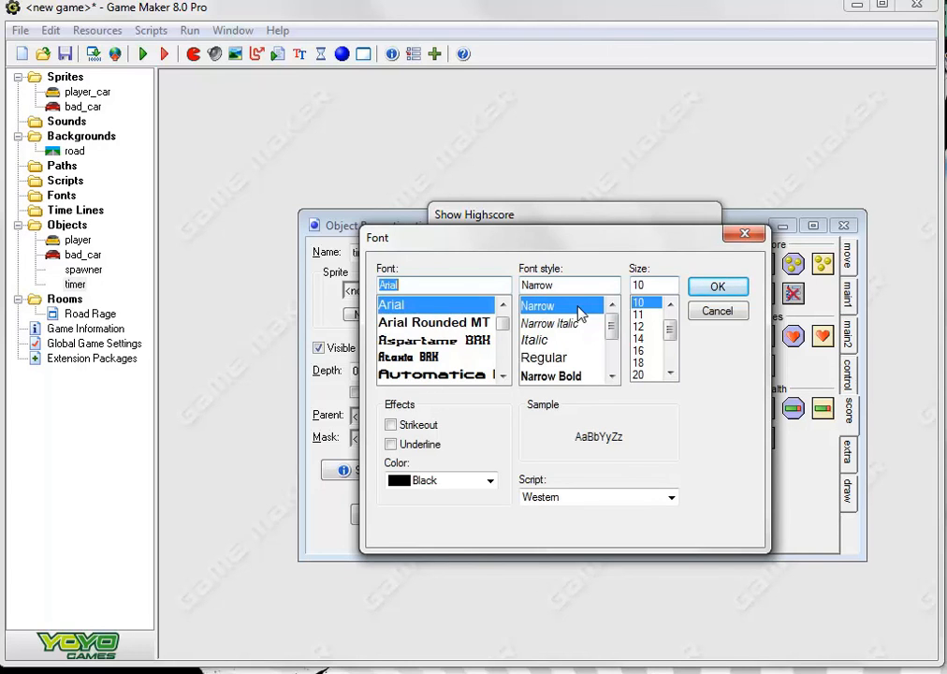
left_click(717, 287)
left_click(482, 508)
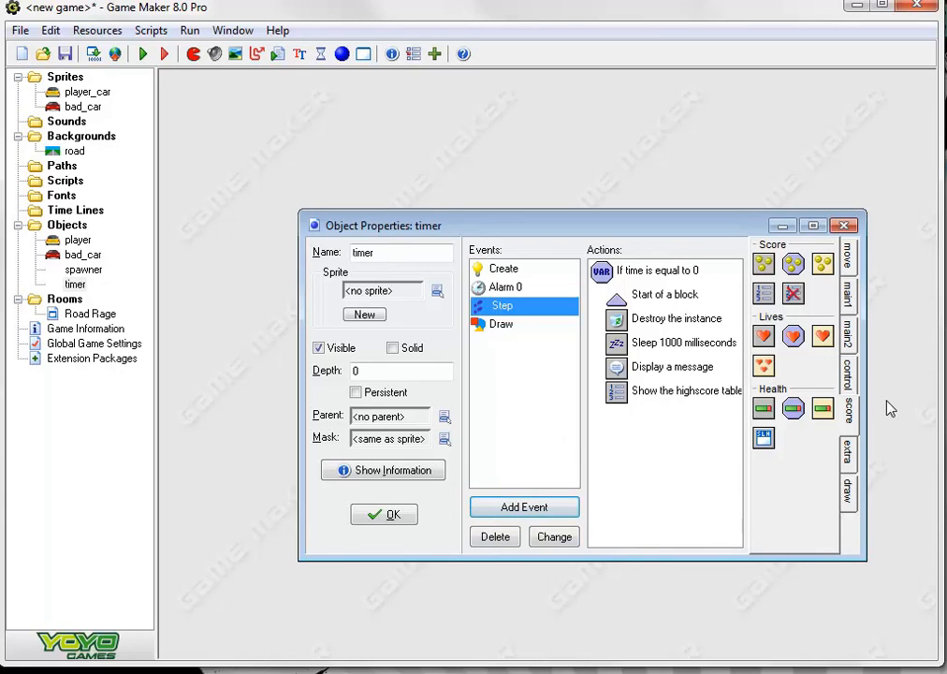
Add a Restart Room action after the highscore table action in the Step event
left_click(851, 373)
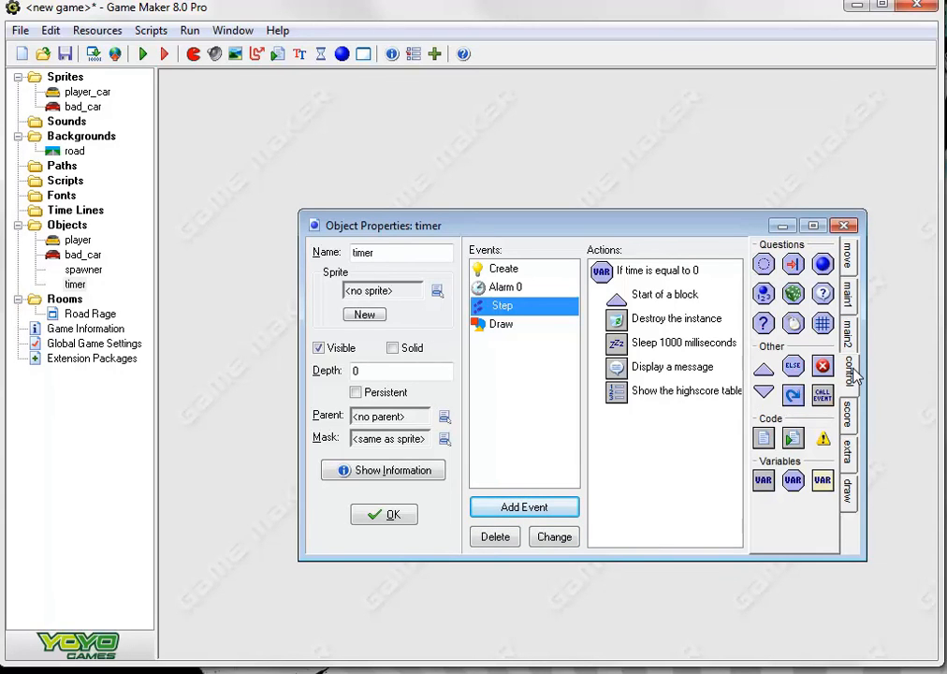
left_click(847, 331)
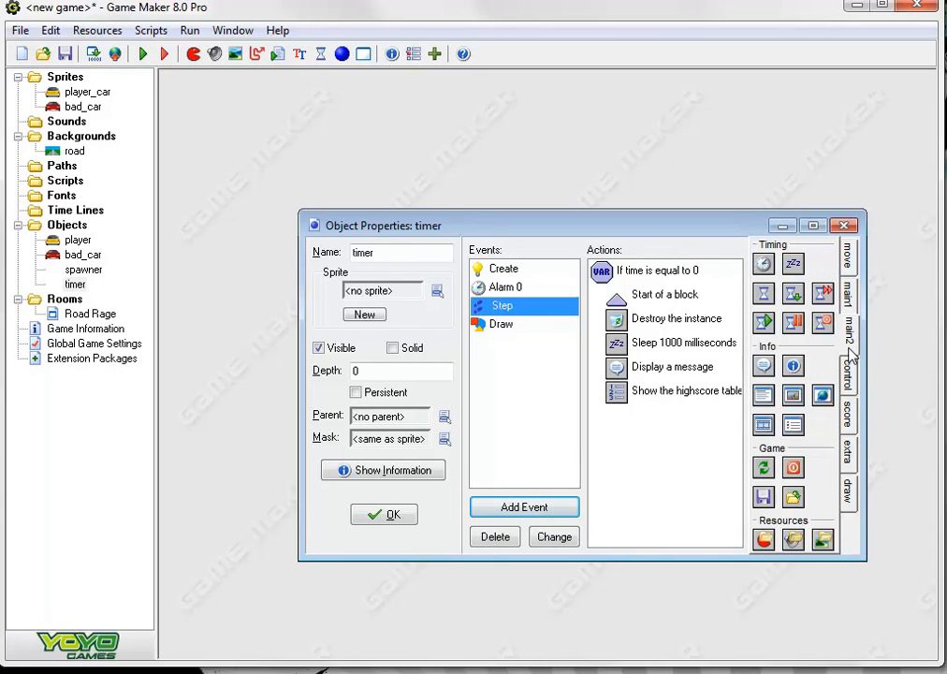
left_click(853, 419)
left_click(854, 452)
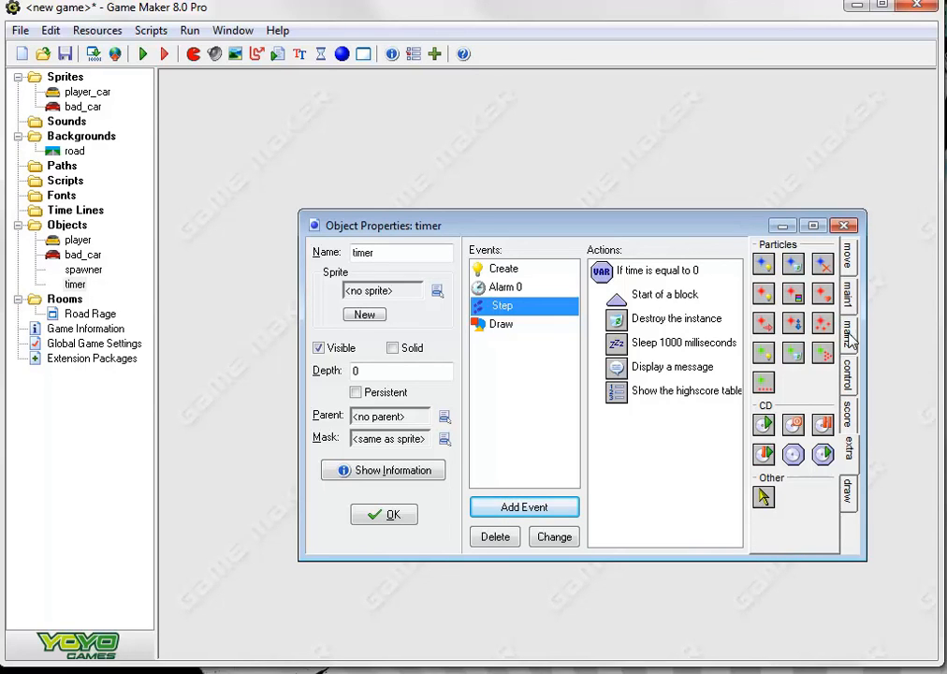
left_click(848, 290)
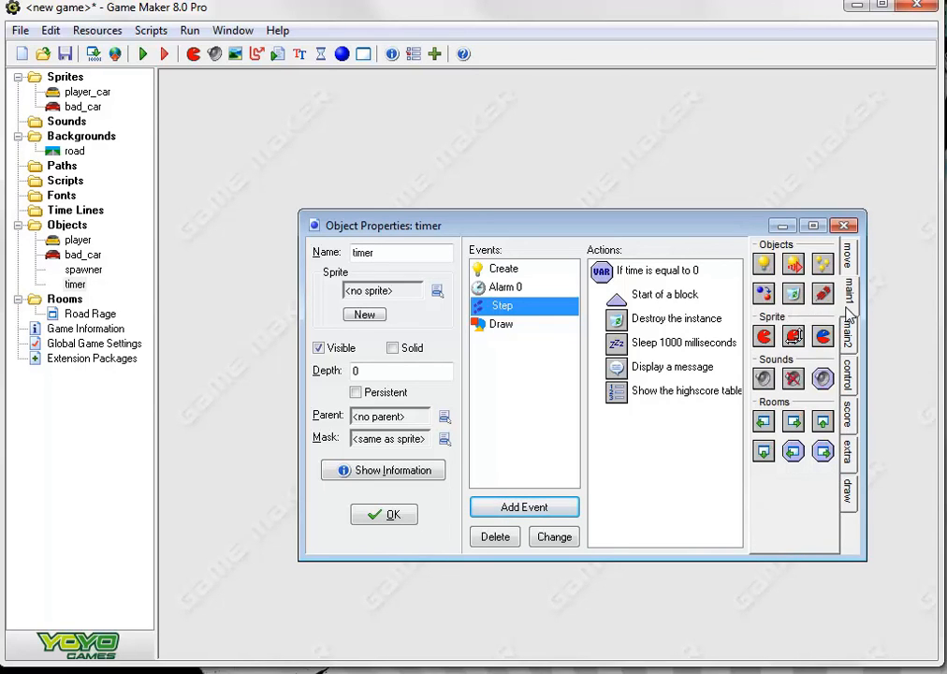
left_click(822, 421)
left_click(447, 507)
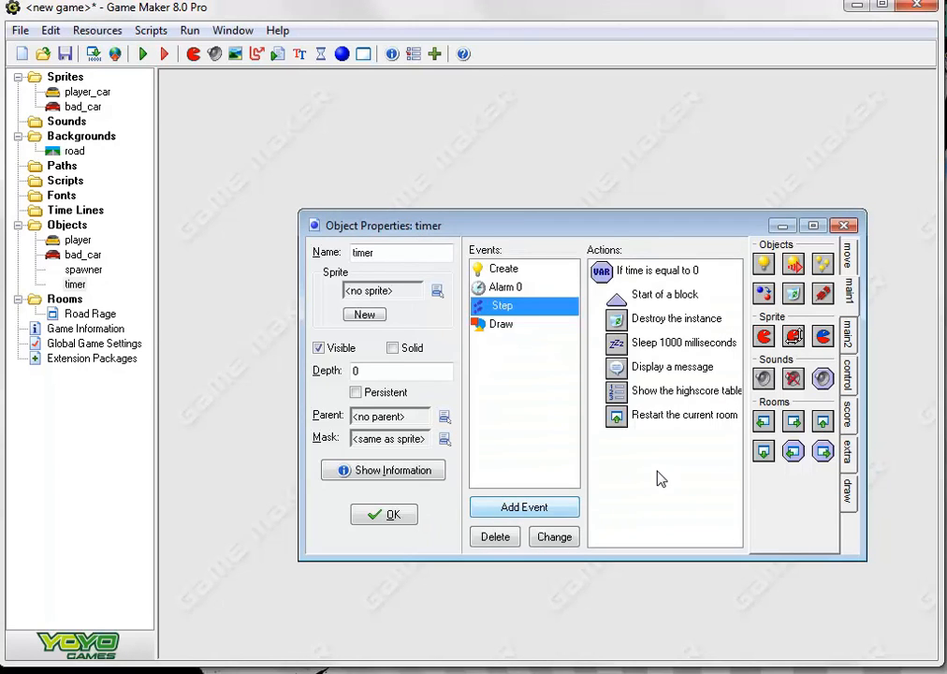
Close the action list with an End of Block and save the timer object
left_click(848, 379)
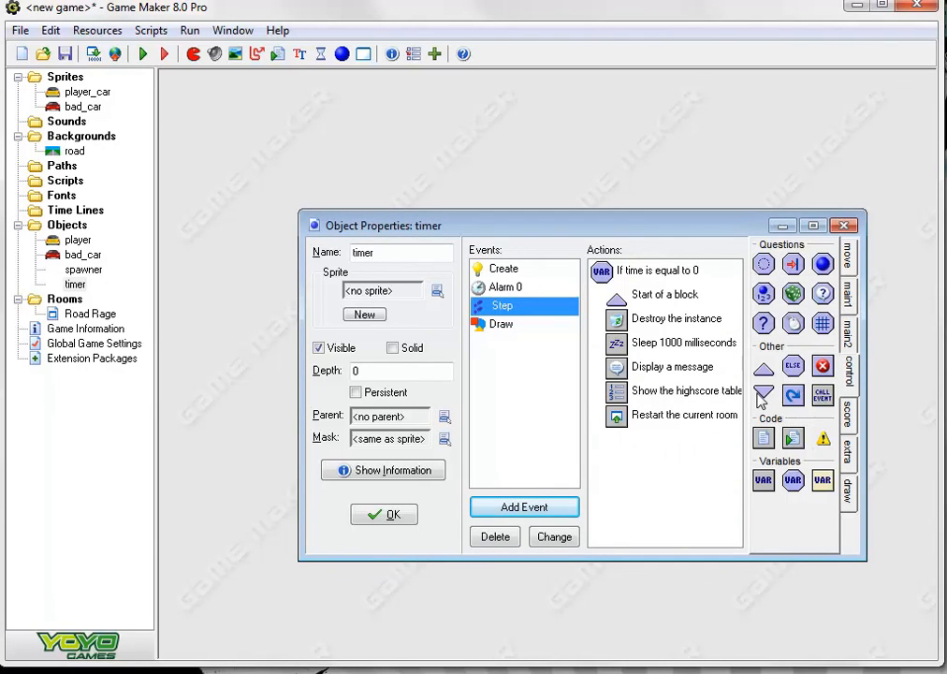
left_click(763, 395)
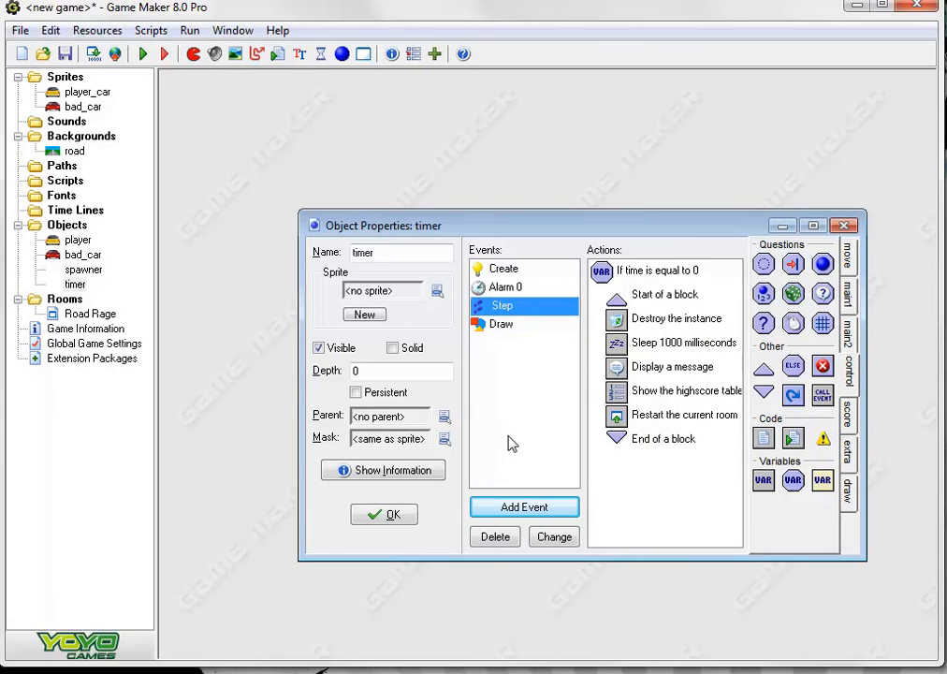
left_click(387, 516)
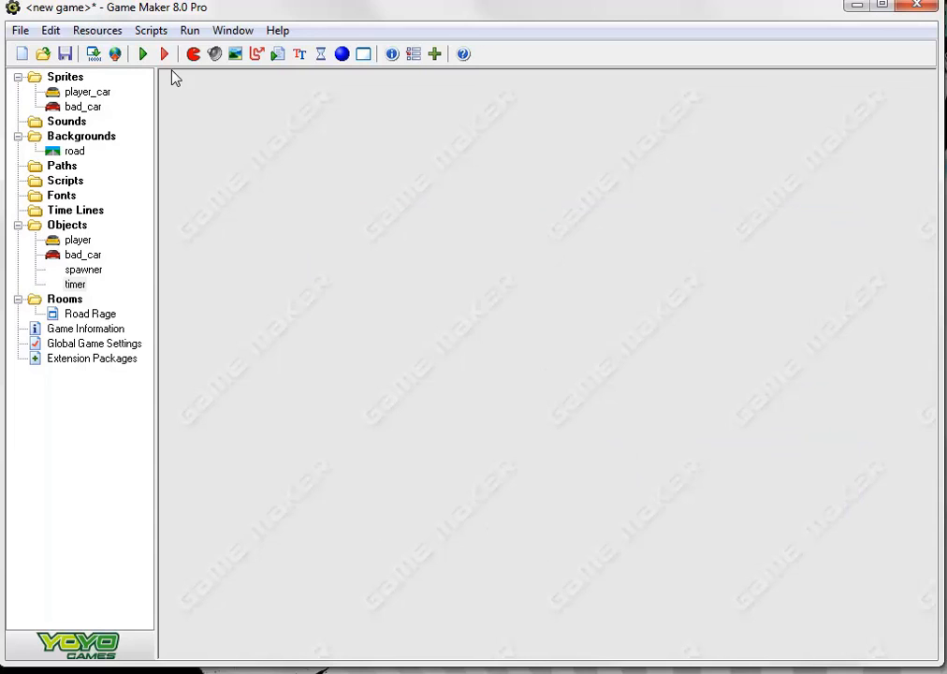
Open the Road Rage room to check that the timer object is placed, and close the room
double_click(84, 315)
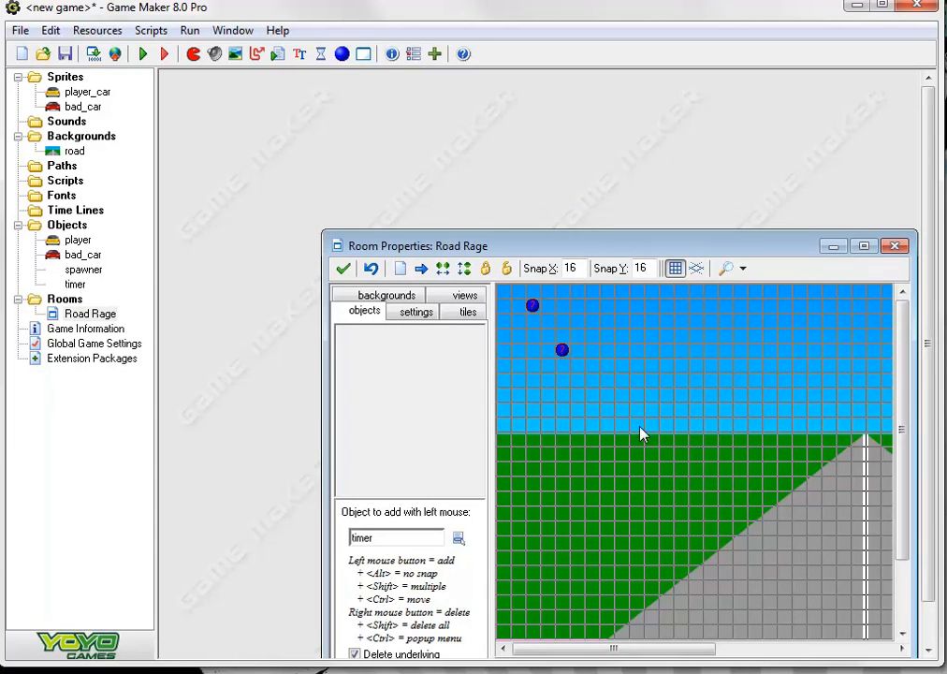
left_click(343, 269)
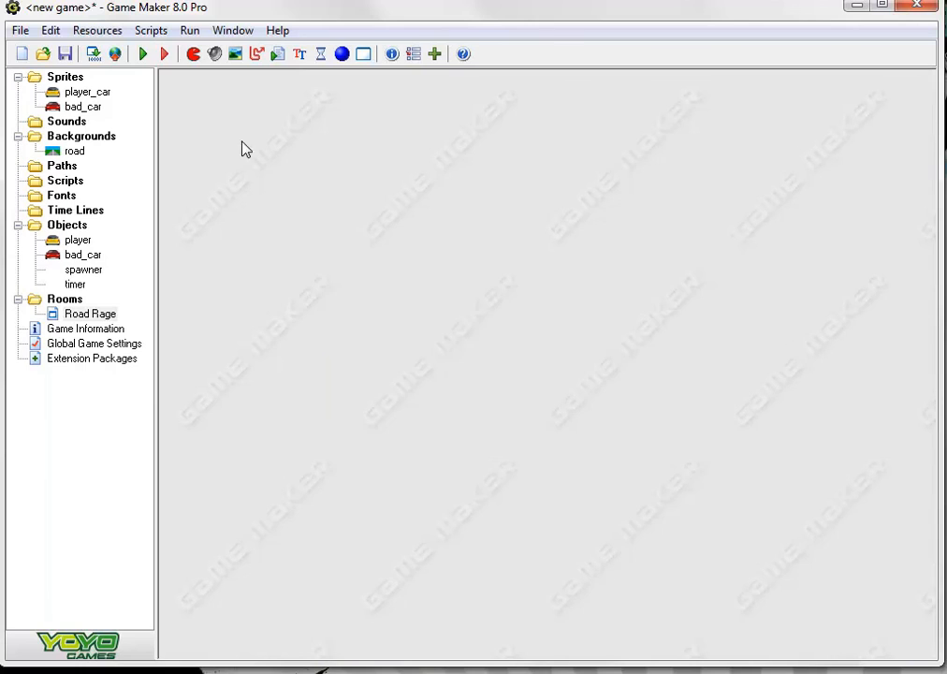
Run the game to test the countdown while steering the car, dismiss the losing message and highscore table, and exit
left_click(143, 54)
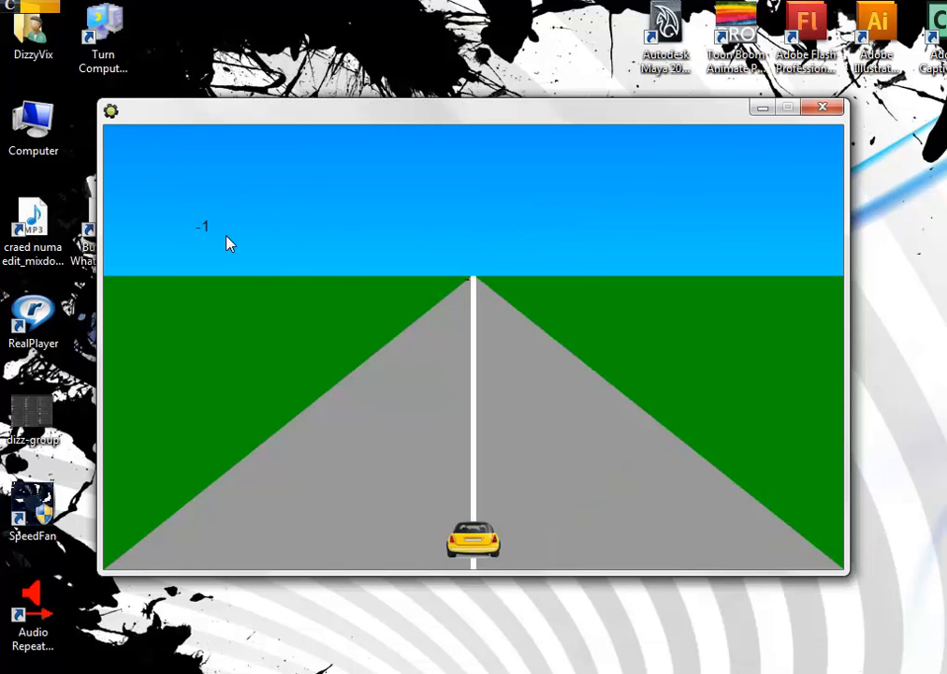
key("Right")
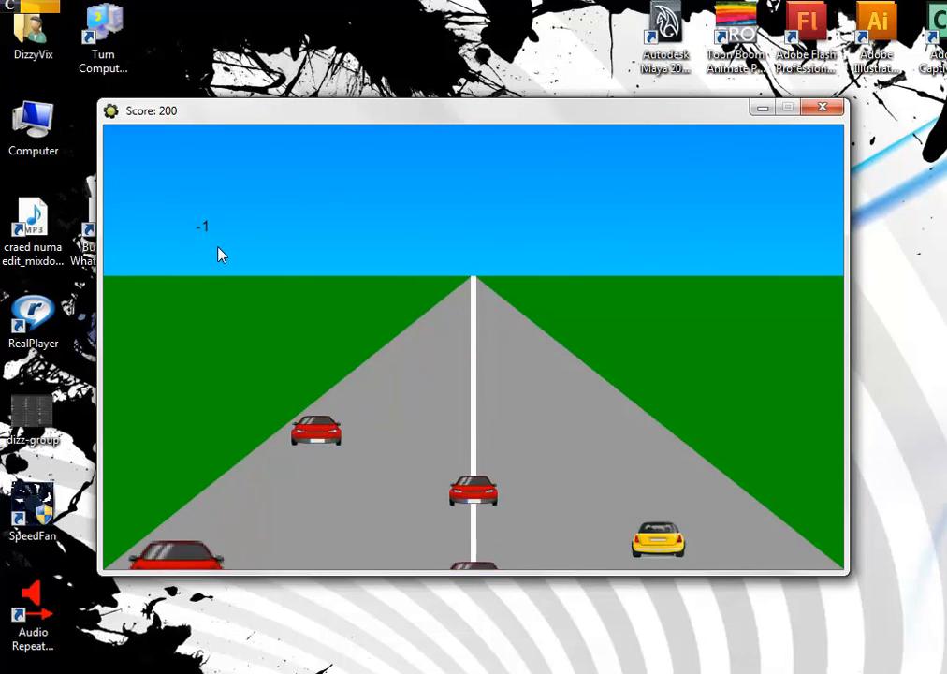
key("Left")
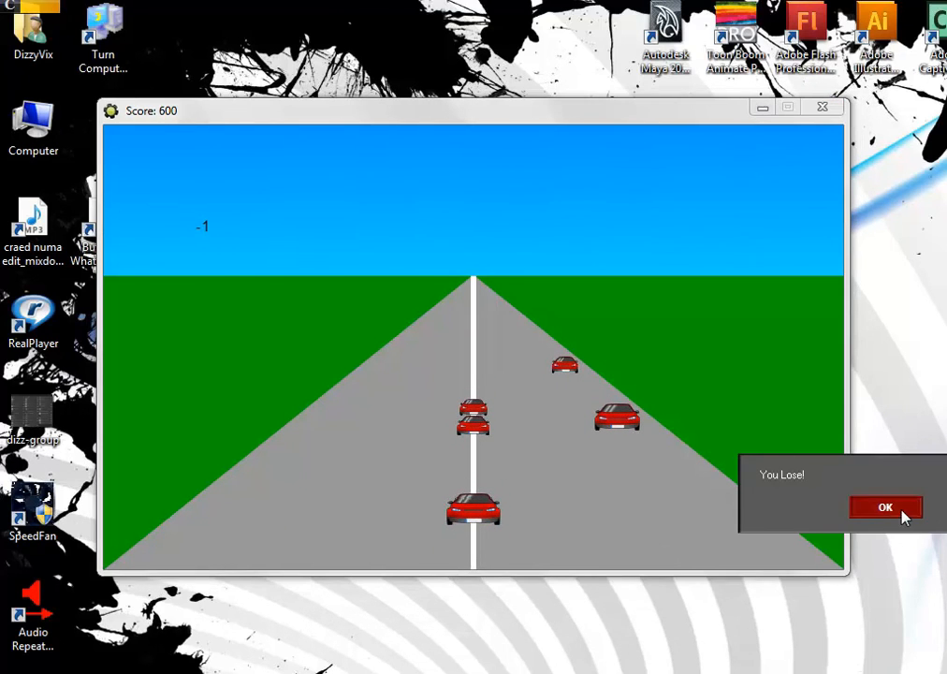
left_click(903, 515)
key("Return")
key("Escape")
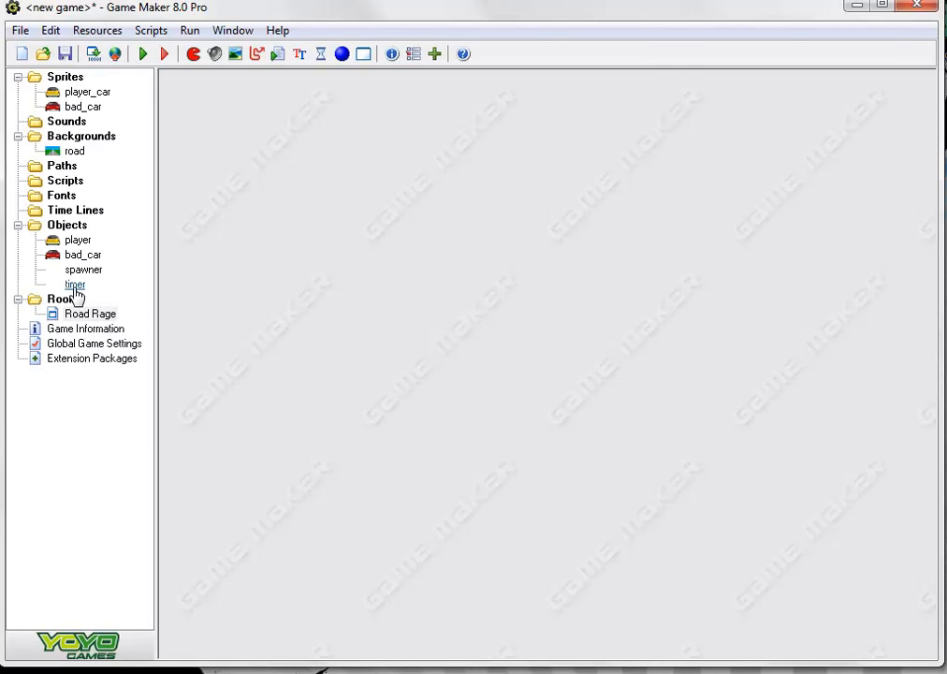
Correct the code in the timer object's Alarm 0 event to time-=1 and save the object
double_click(75, 284)
left_click_drag(499, 267, 398, 229)
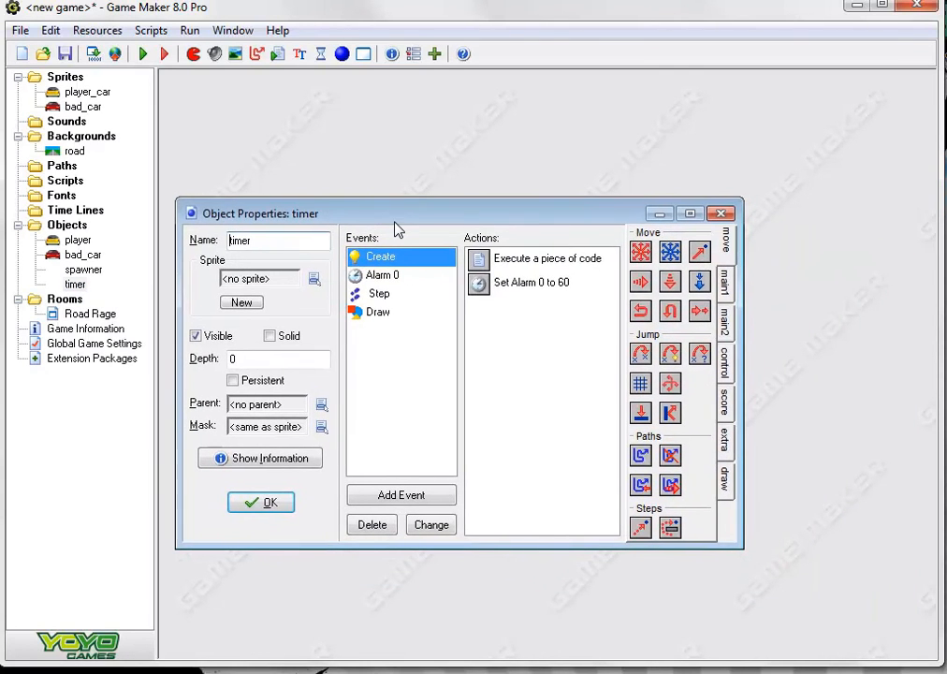
left_click(381, 275)
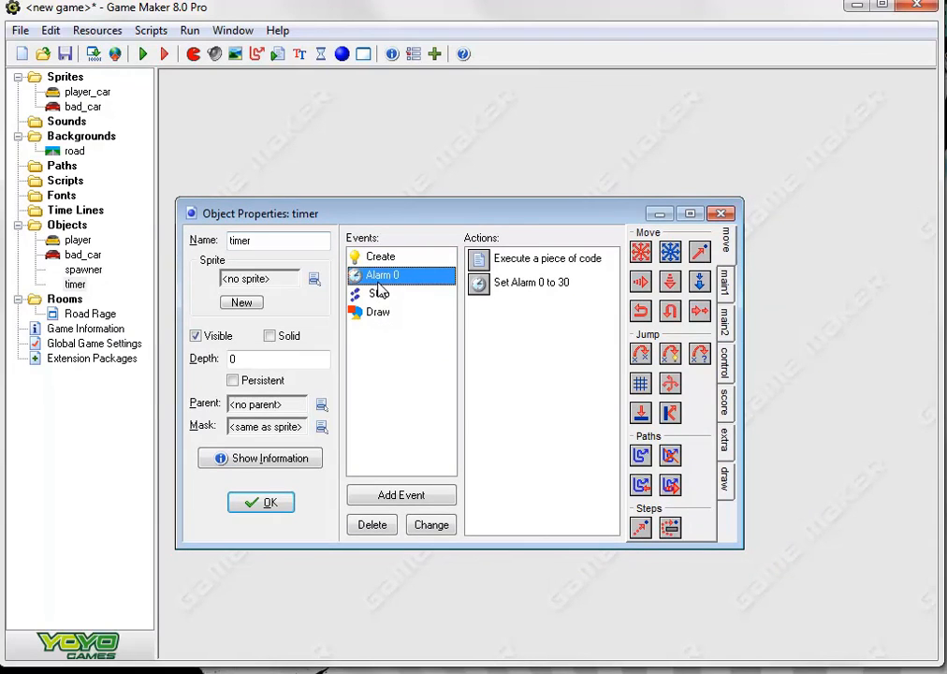
double_click(527, 256)
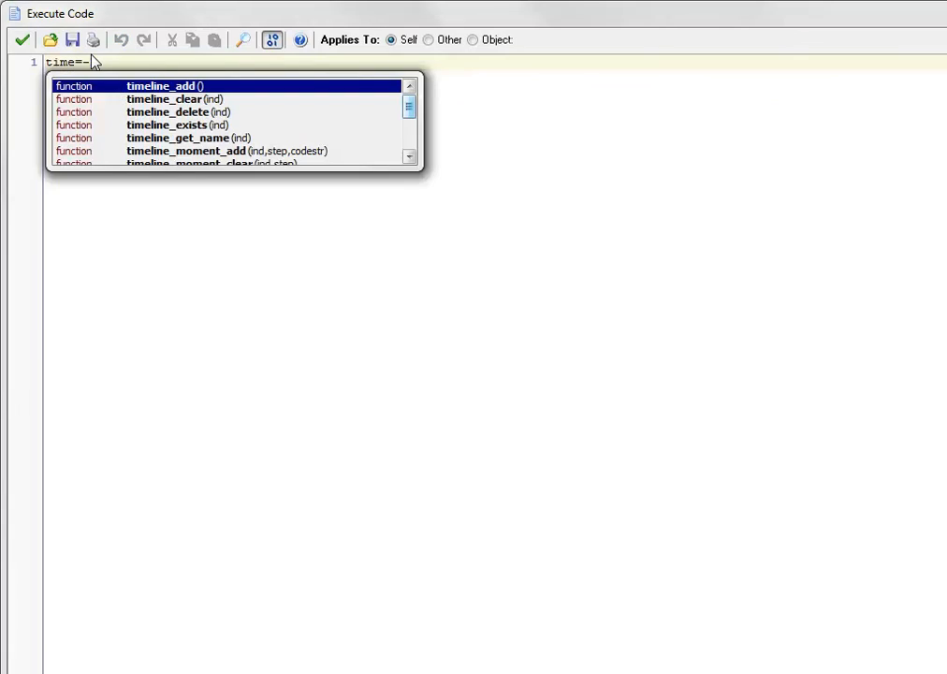
left_click(92, 62)
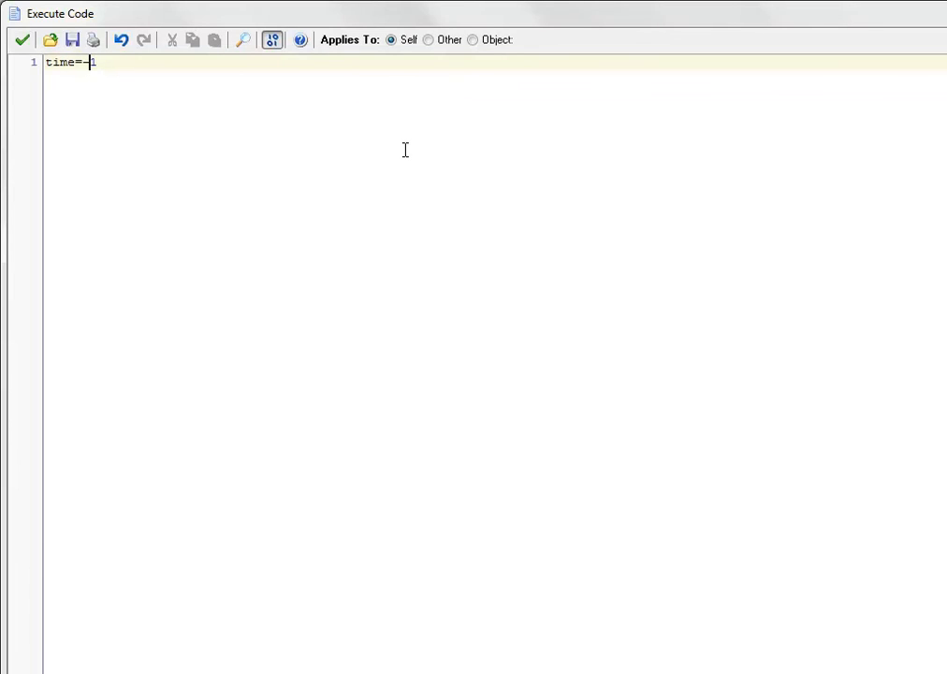
key("BackSpace")
type("-")
left_click(23, 39)
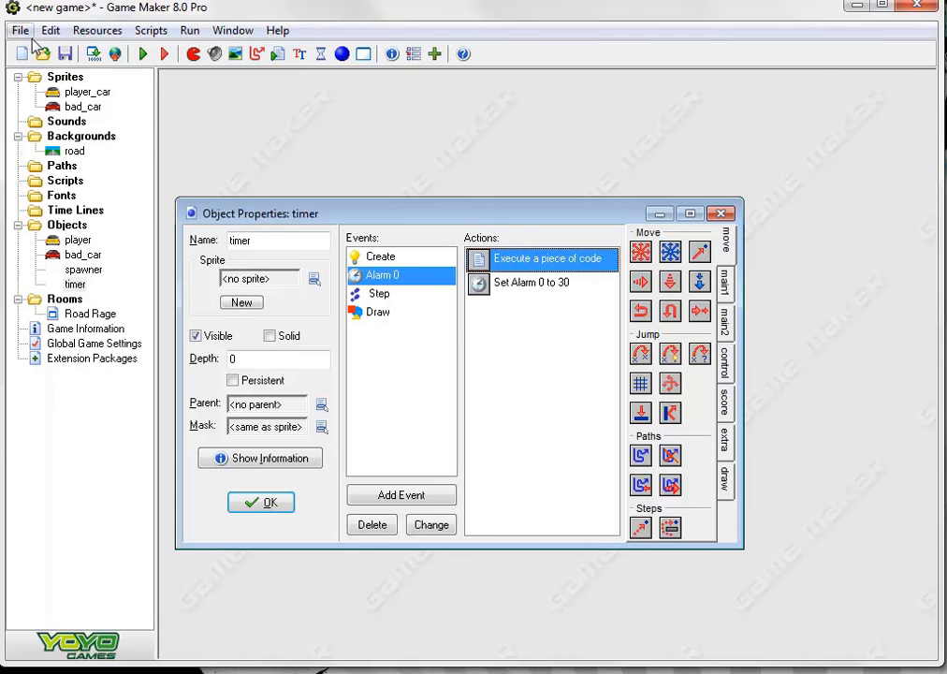
left_click(263, 505)
Run the game again, dodge the enemy cars until the countdown ends, dismiss the winning message and highscore table, and exit
left_click(142, 54)
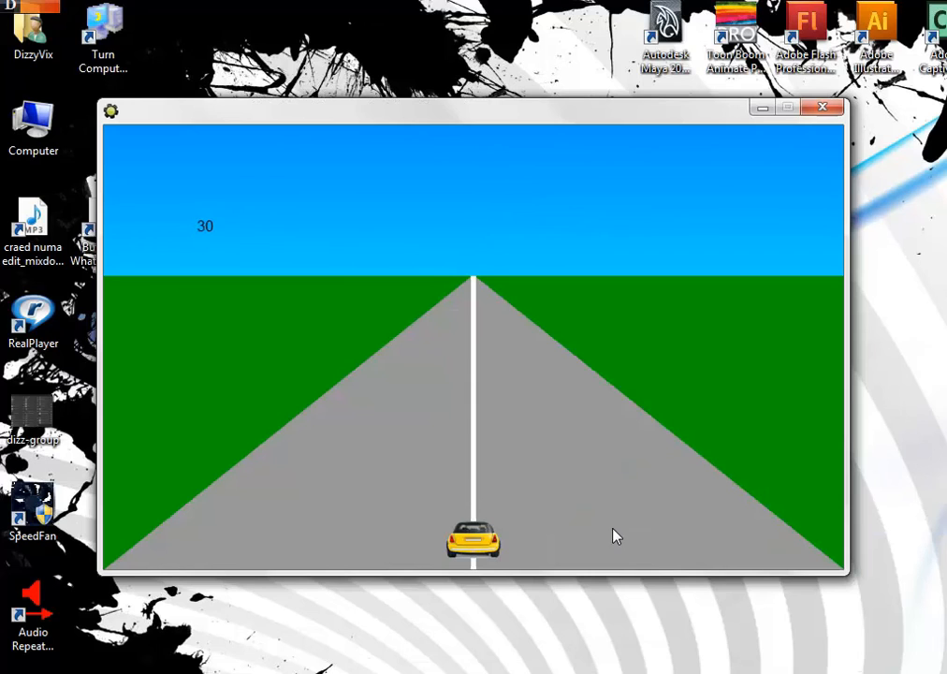
key("Right")
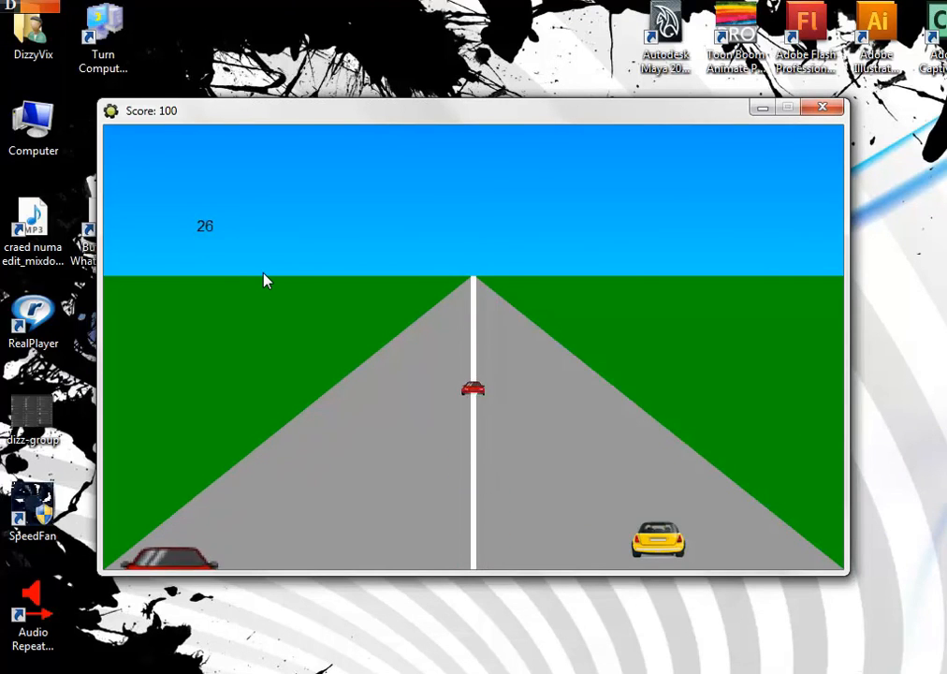
key("Left")
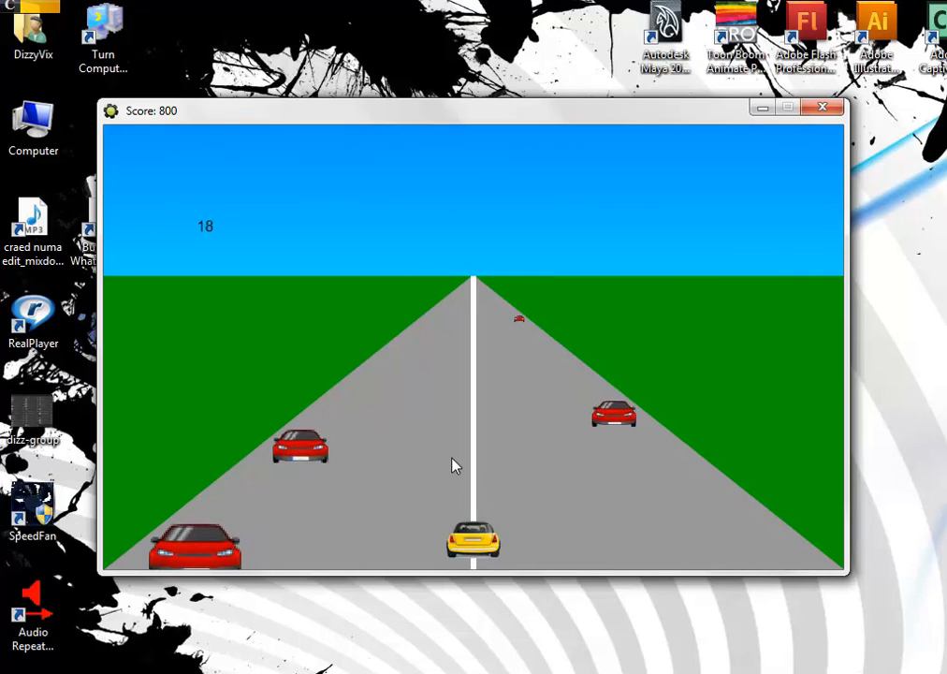
key("Left")
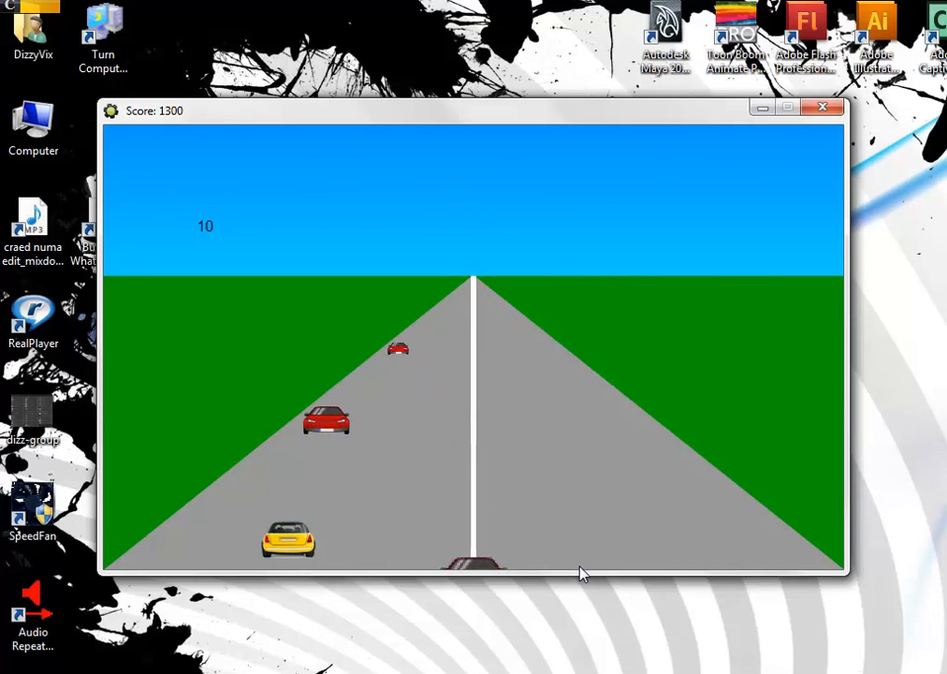
key("Right")
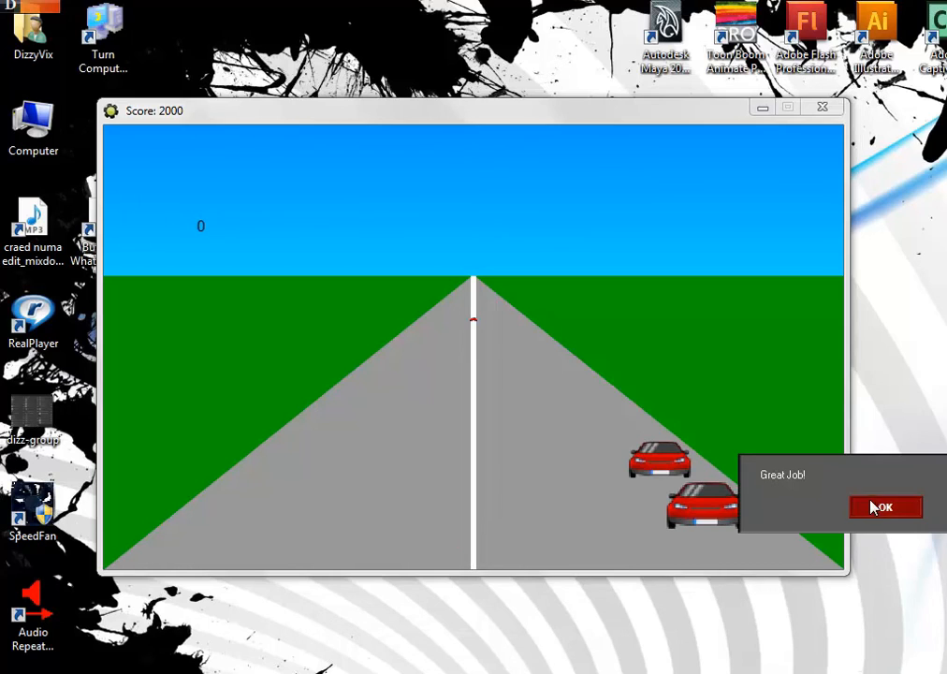
left_click(885, 509)
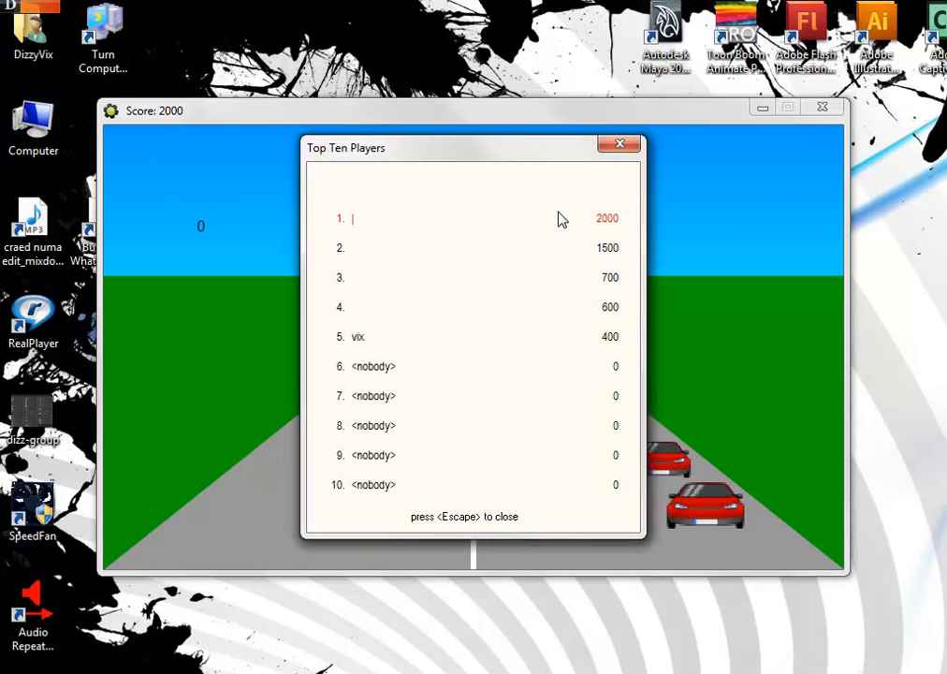
left_click(619, 143)
key("Escape")
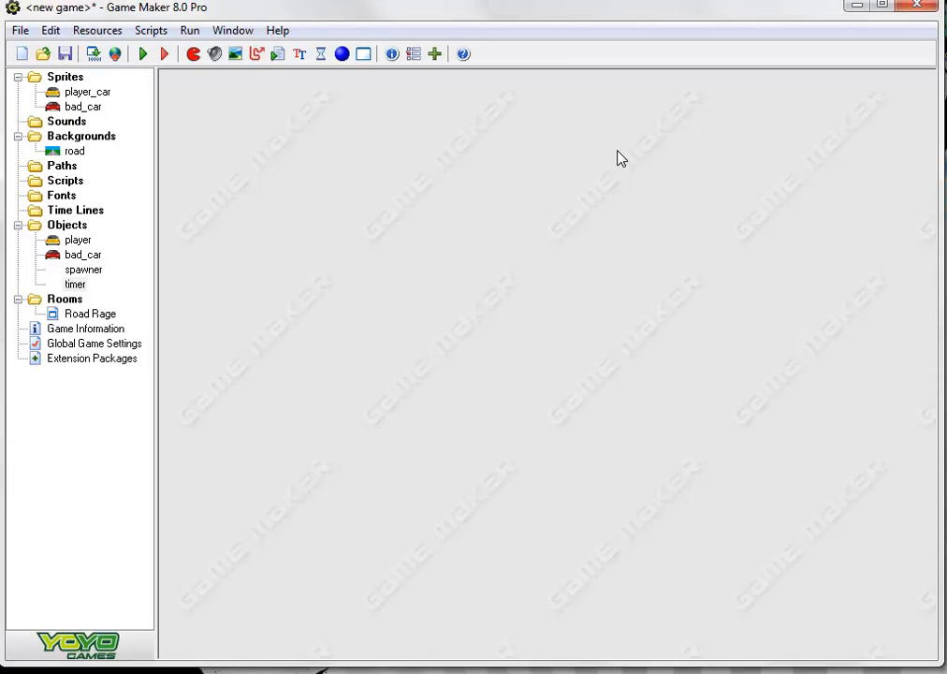